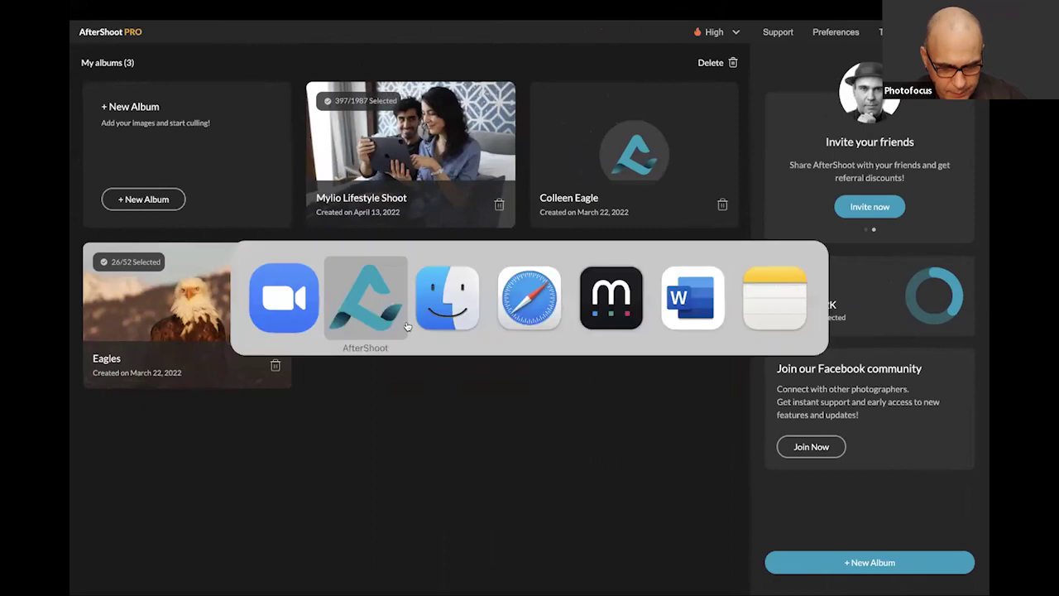
Switch to Finder, open the Mylio Lifestyle Shoot folder on the Clone drive, and make its window full screen.
key(super+Tab)
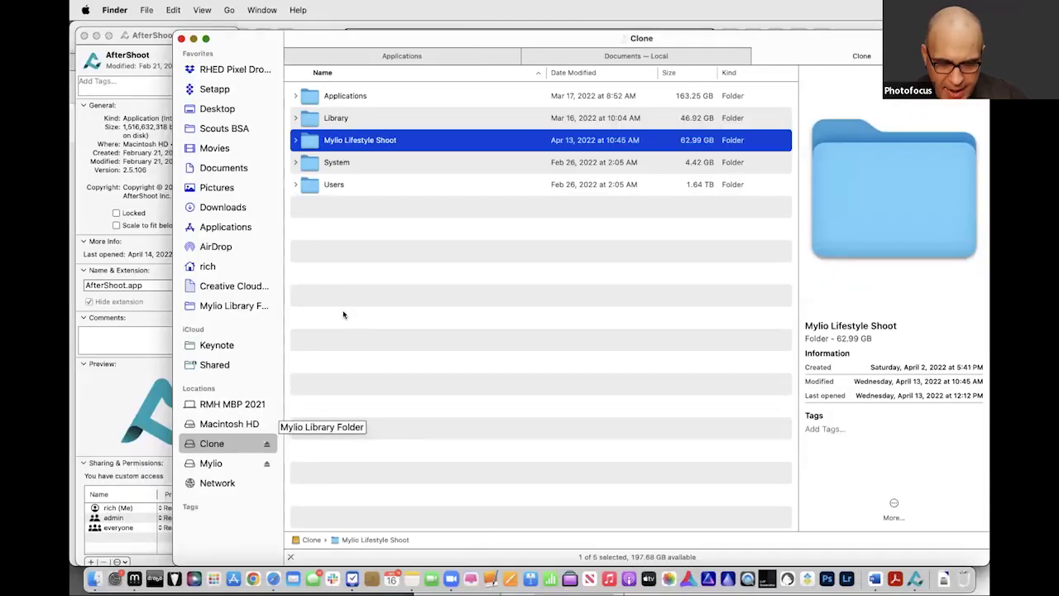
click(343, 312)
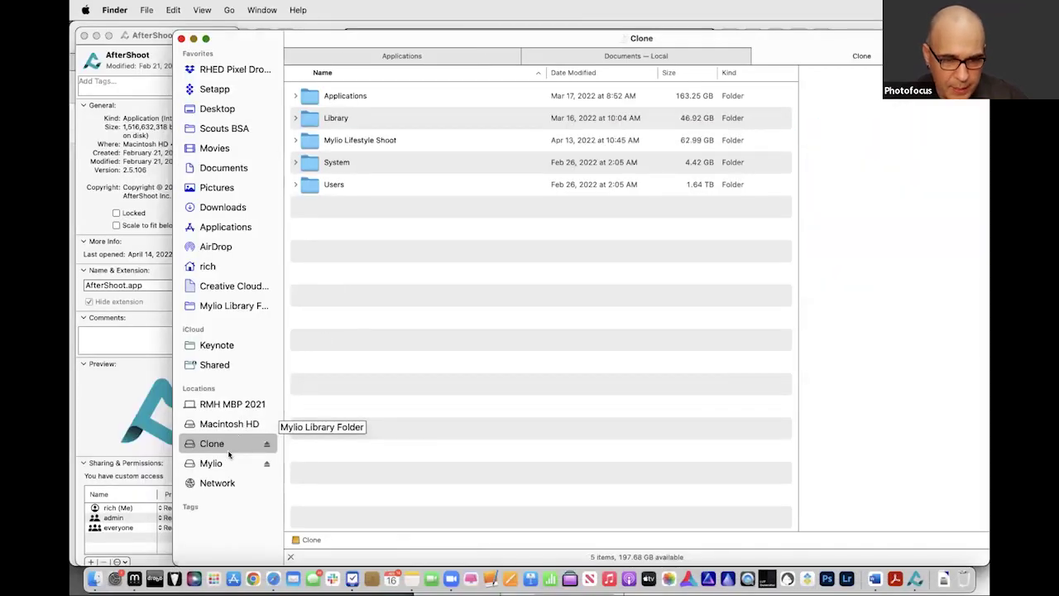
double_click(367, 140)
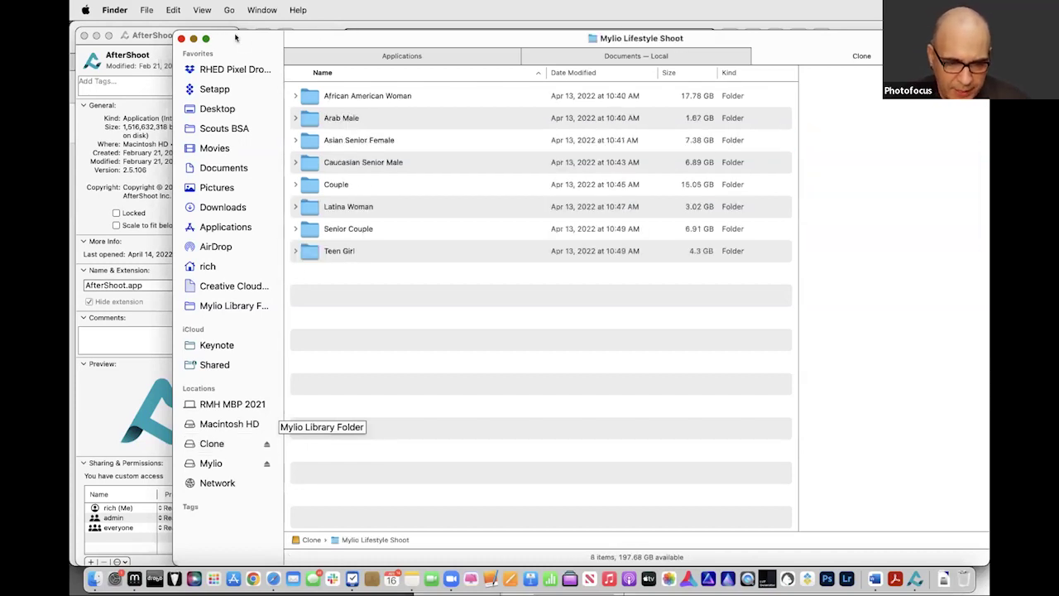
drag(238, 39, 224, 39)
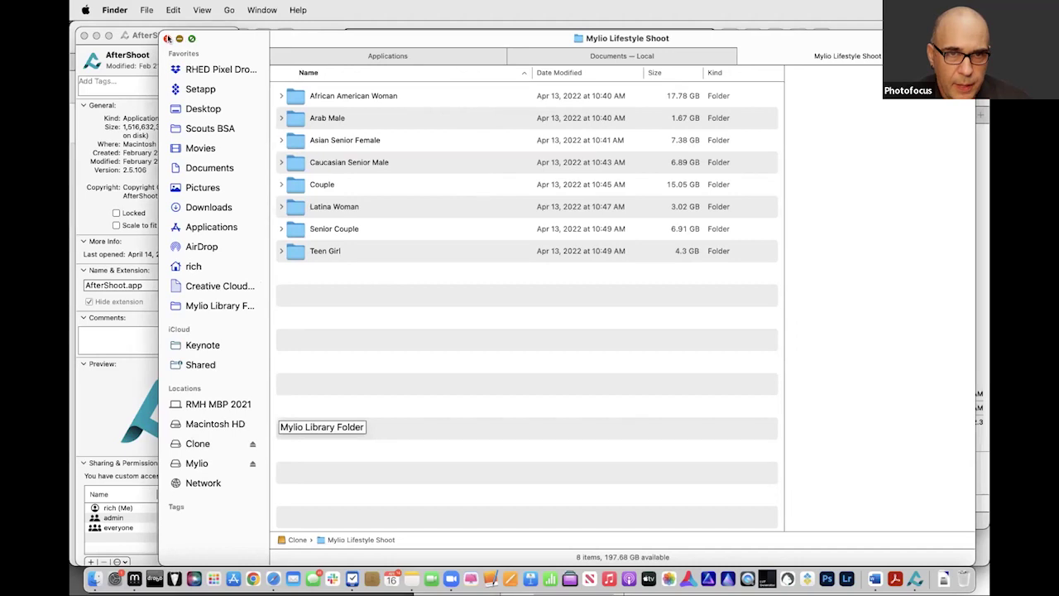
click(191, 39)
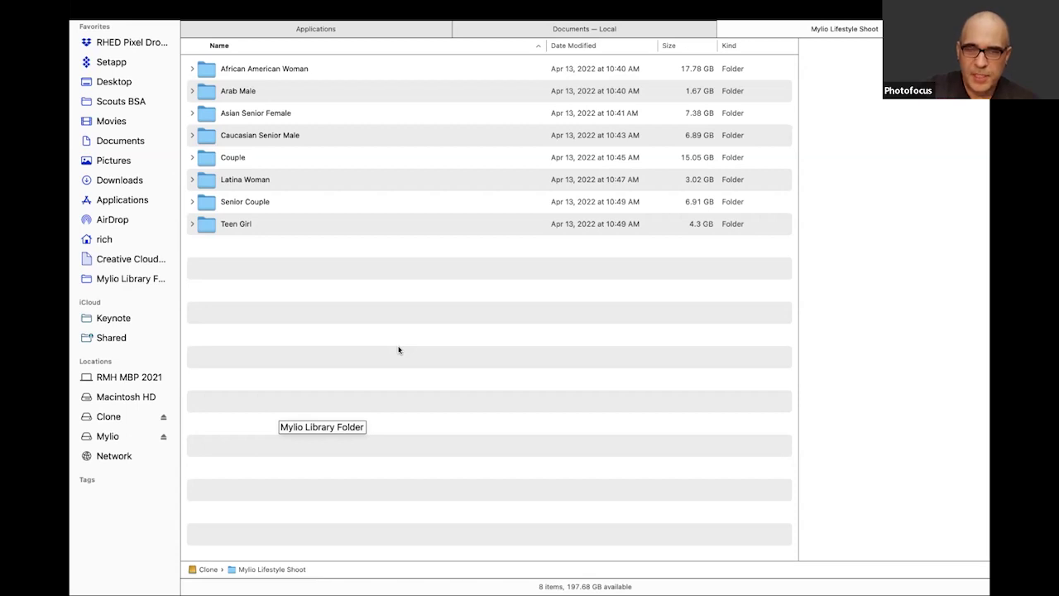
Expand the African American Woman, Caucasian Senior Male and Latina Woman folders to review their location subfolders.
key(Down)
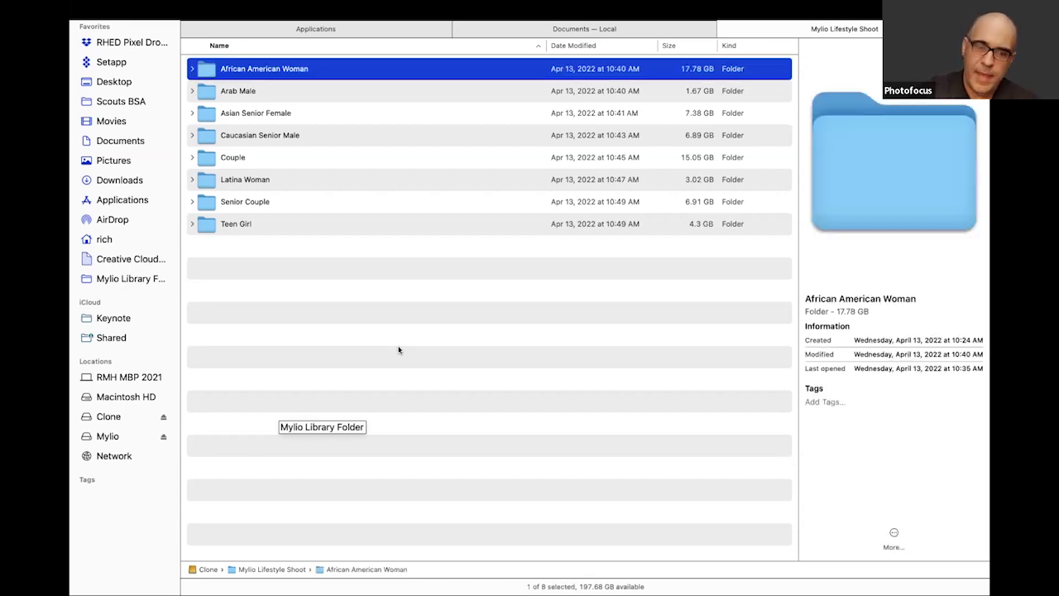
key(Right)
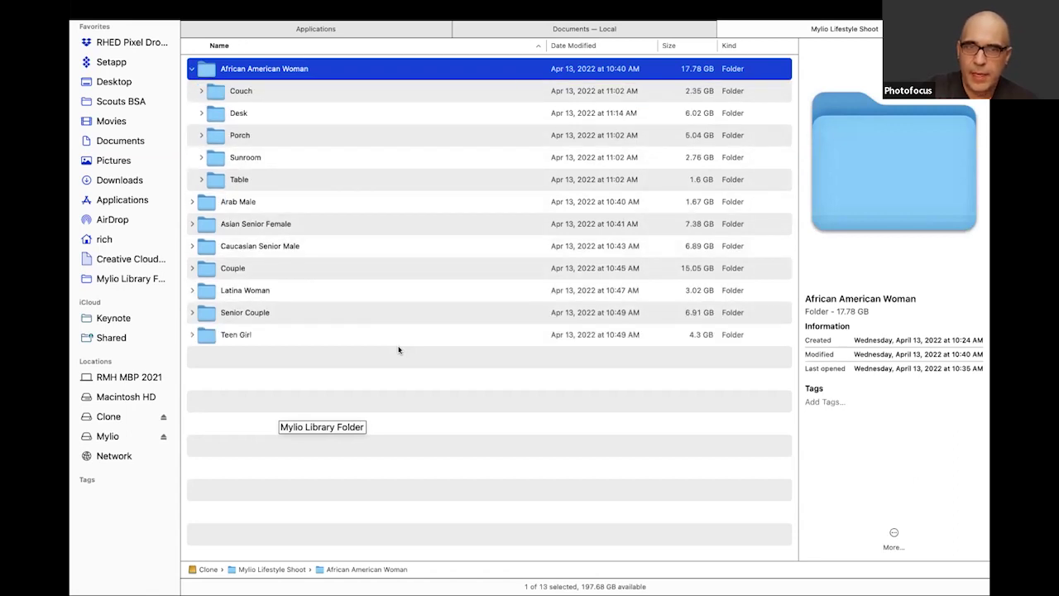
key(Down)
key(Down)
key(Down)
key(Down)
key(Down)
key(Down)
key(Down)
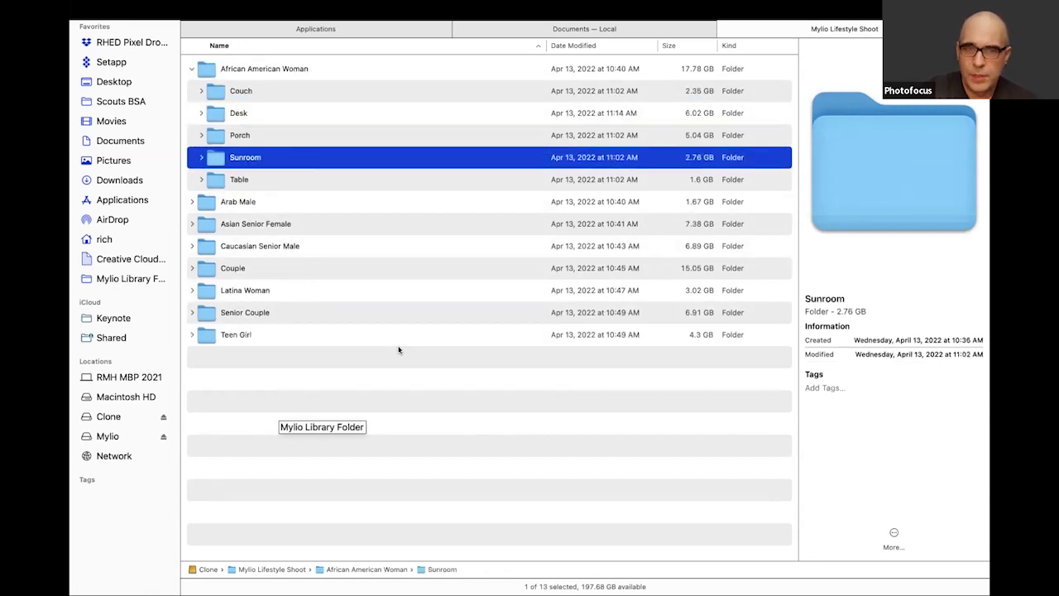
key(Down)
key(Right)
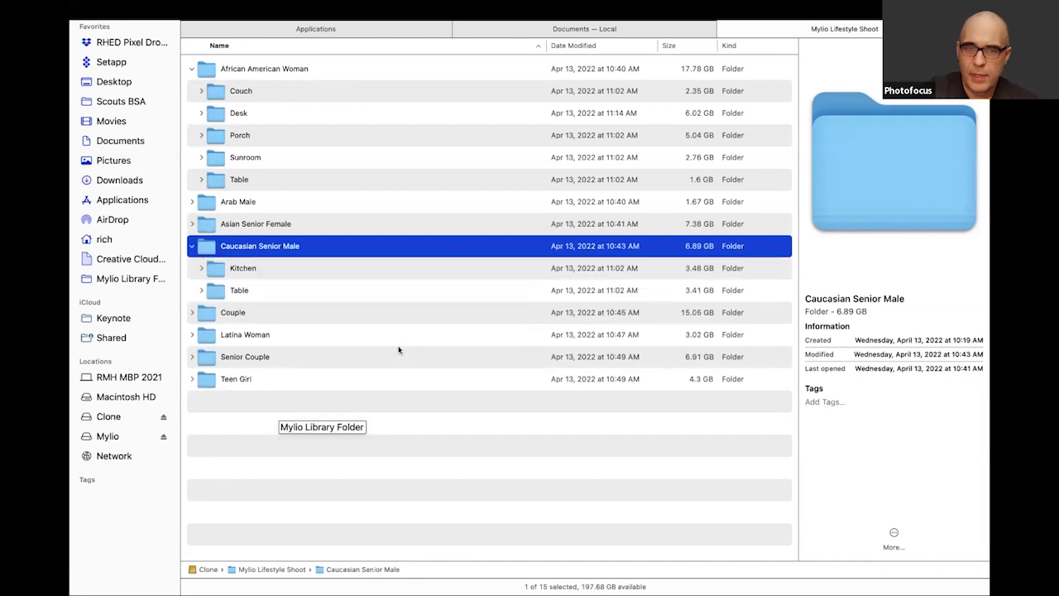
key(Down)
key(Down)
key(Down)
key(Down)
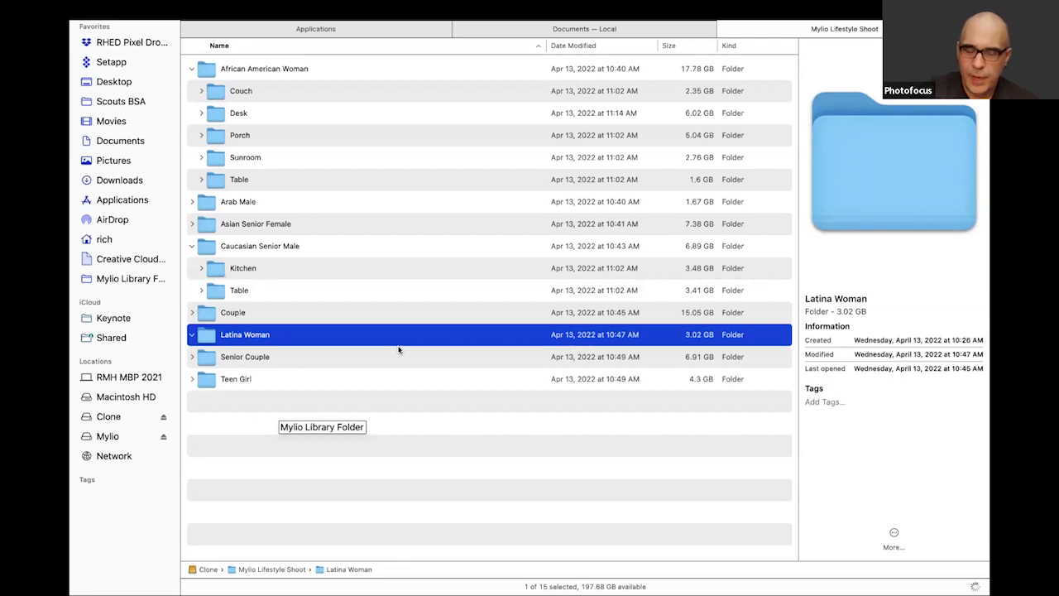
key(Right)
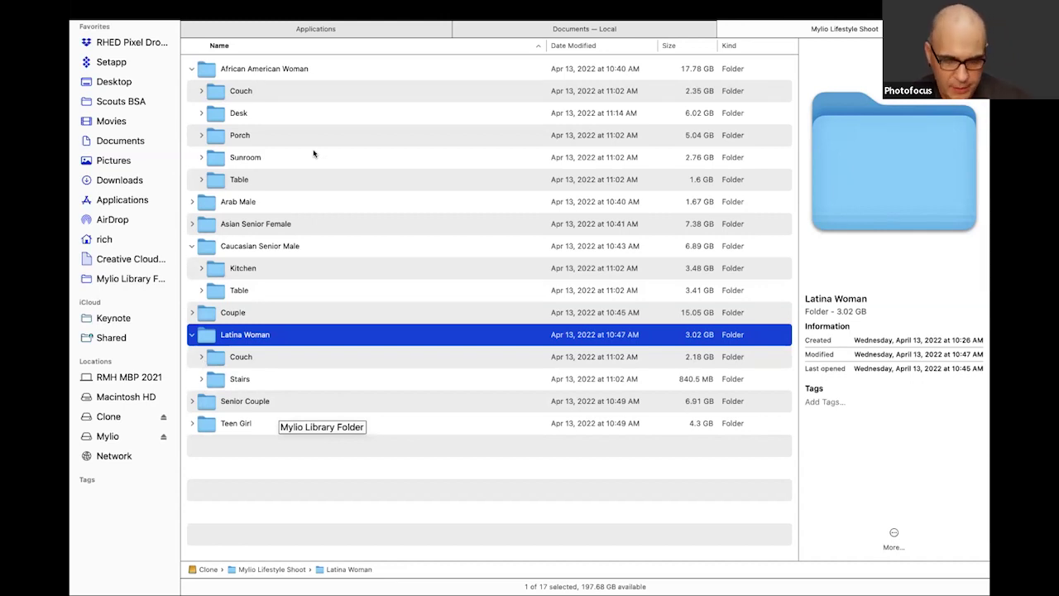
Switch to Mylio and go to the top level of the Folders view.
key(super+Tab)
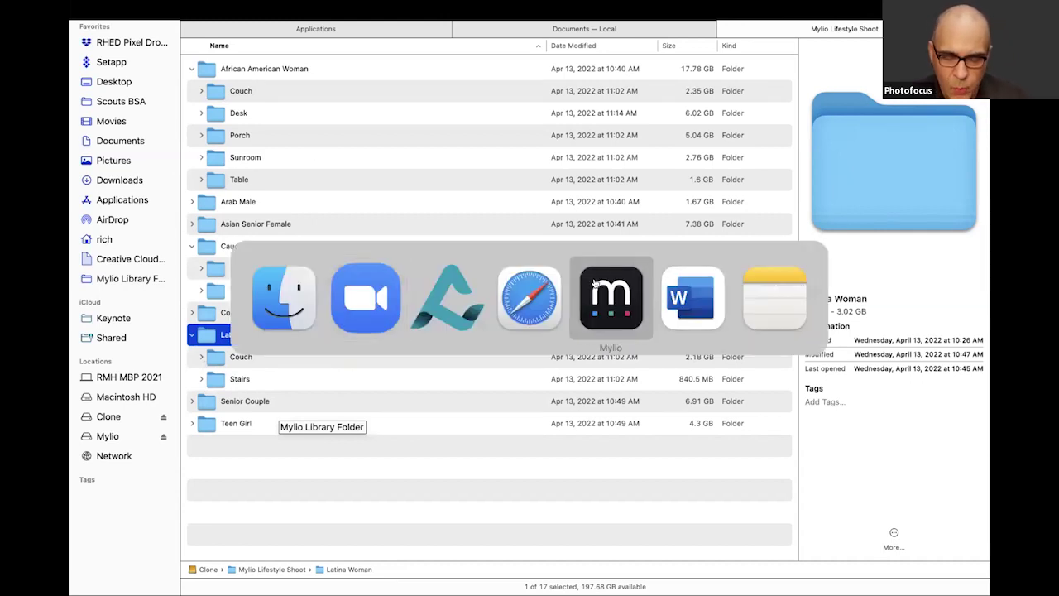
click(611, 296)
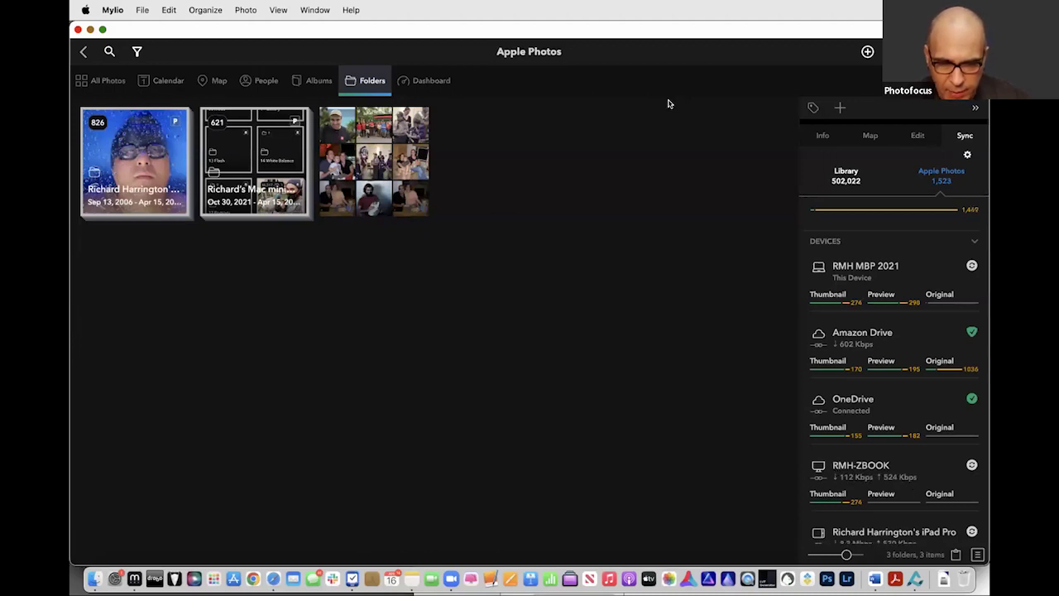
click(310, 81)
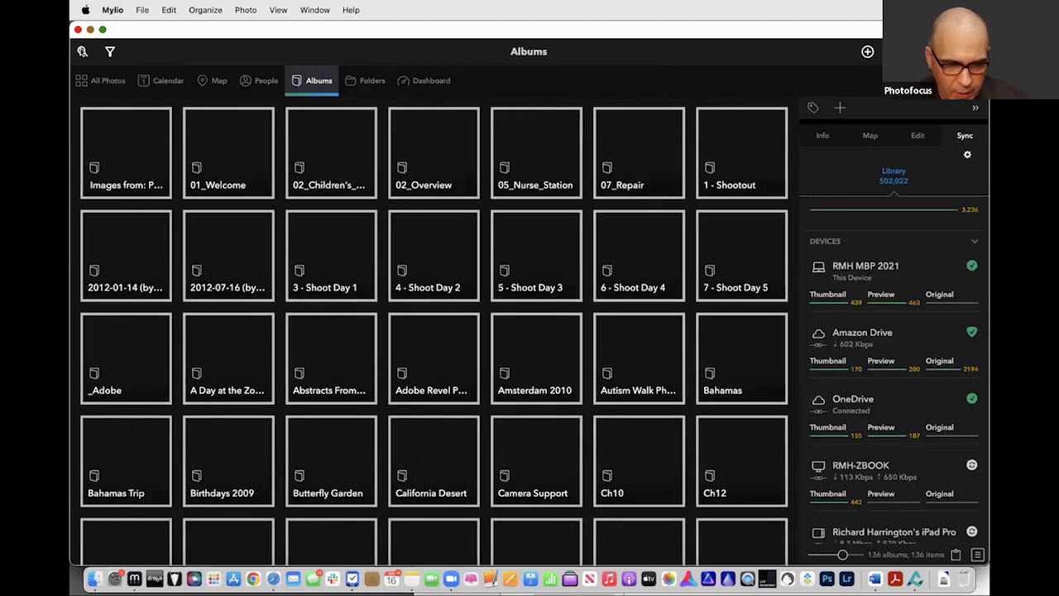
click(364, 83)
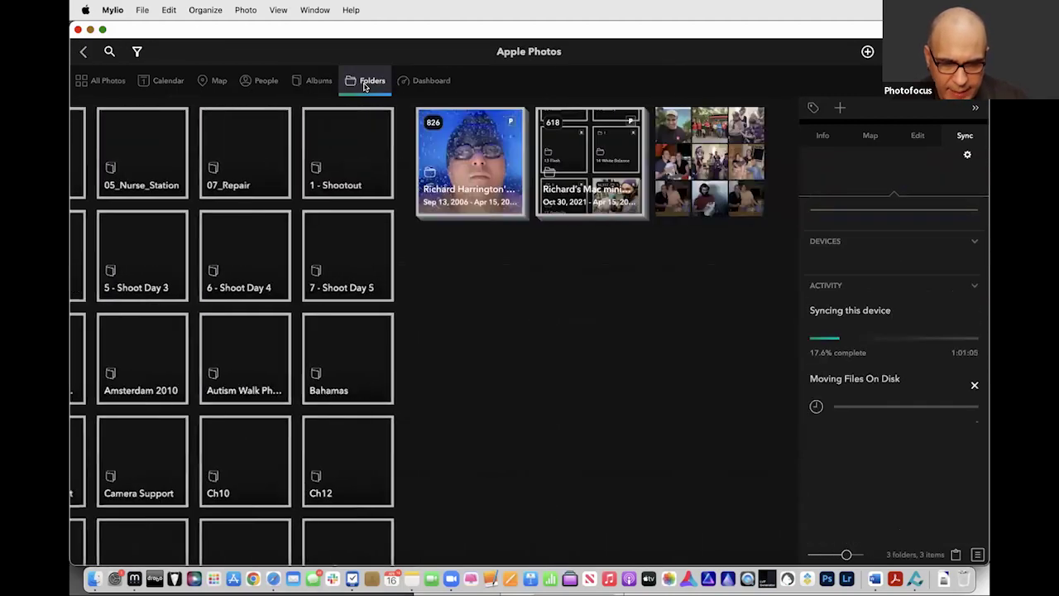
click(365, 86)
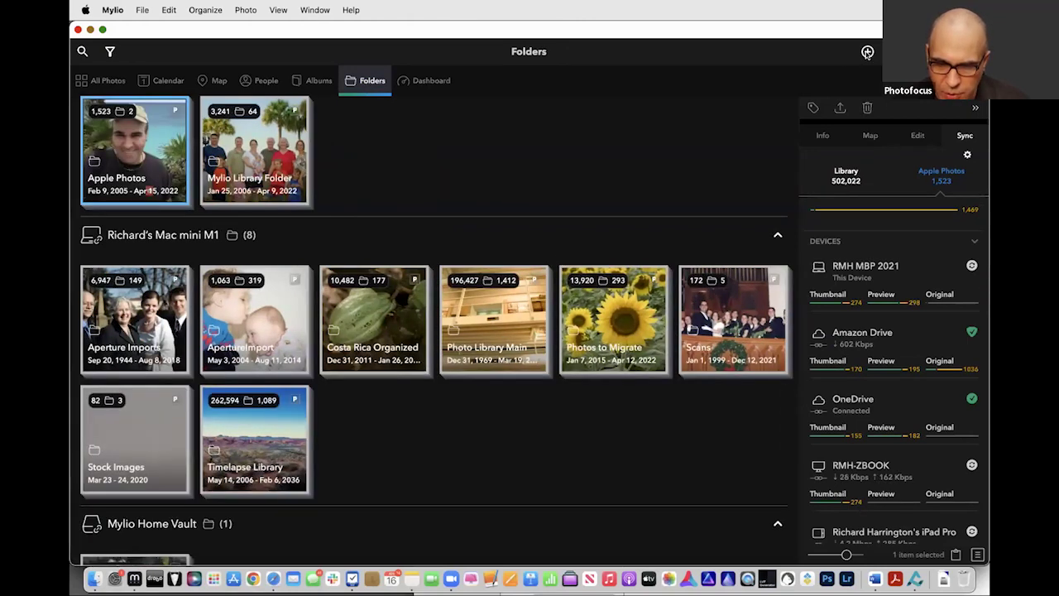
Set up adding media from this device by copying the Mylio Lifestyle Shoot folder from the Clone drive.
click(868, 51)
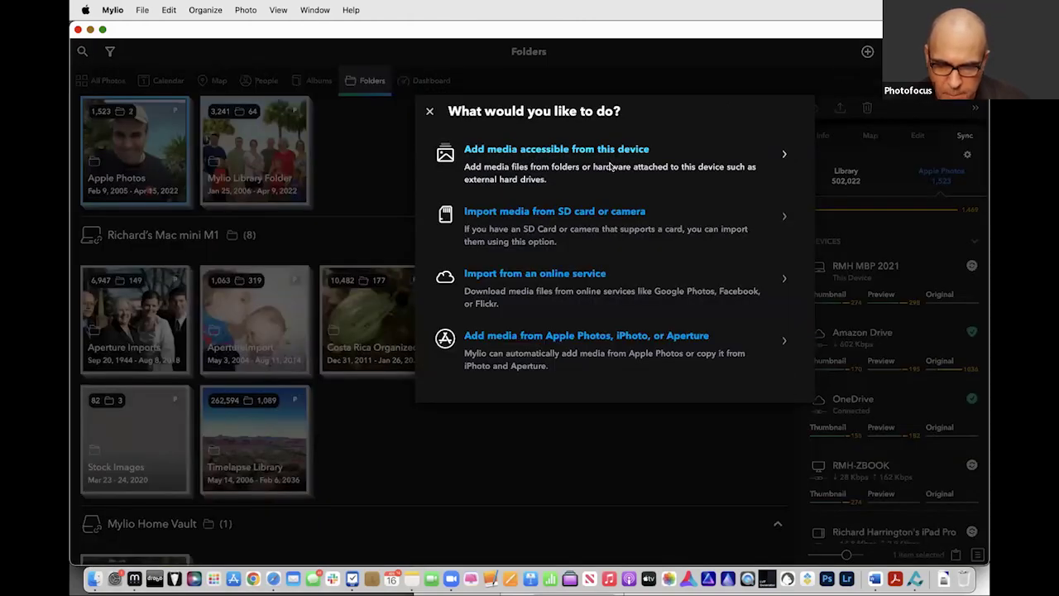
click(586, 149)
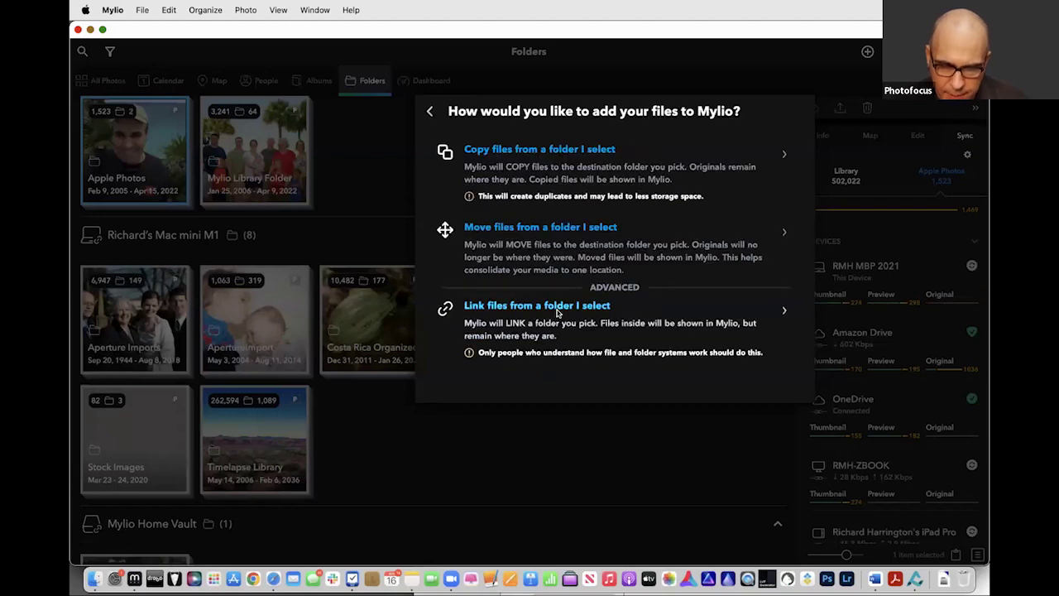
click(534, 229)
click(692, 411)
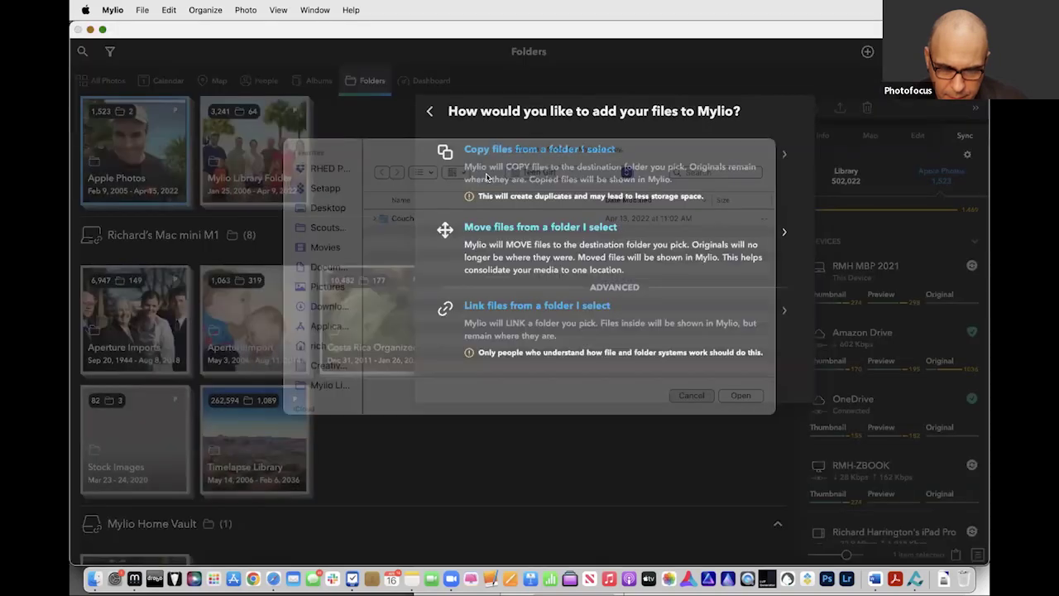
click(478, 154)
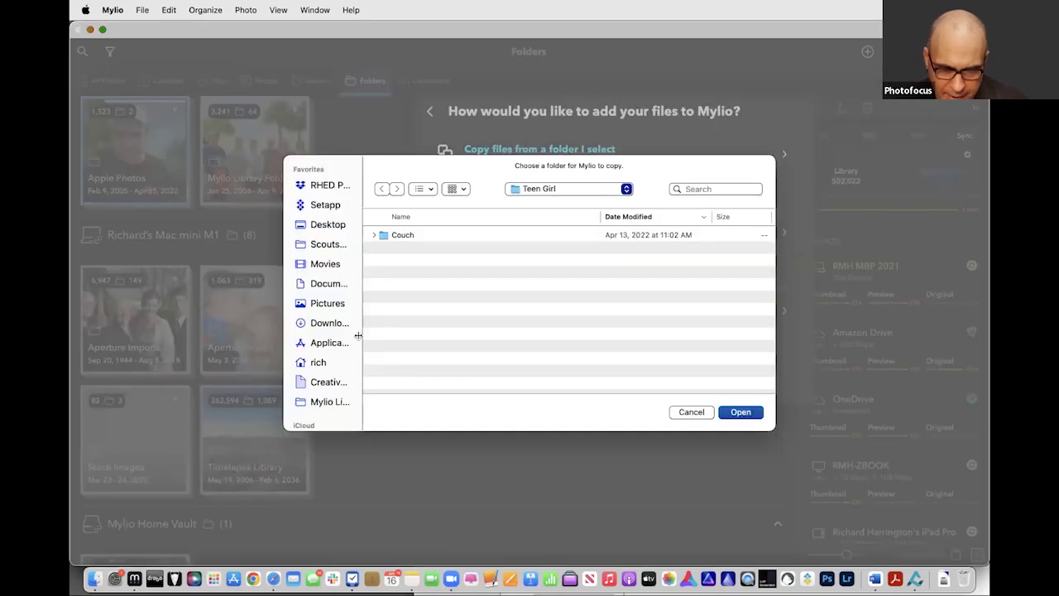
key(super+Up)
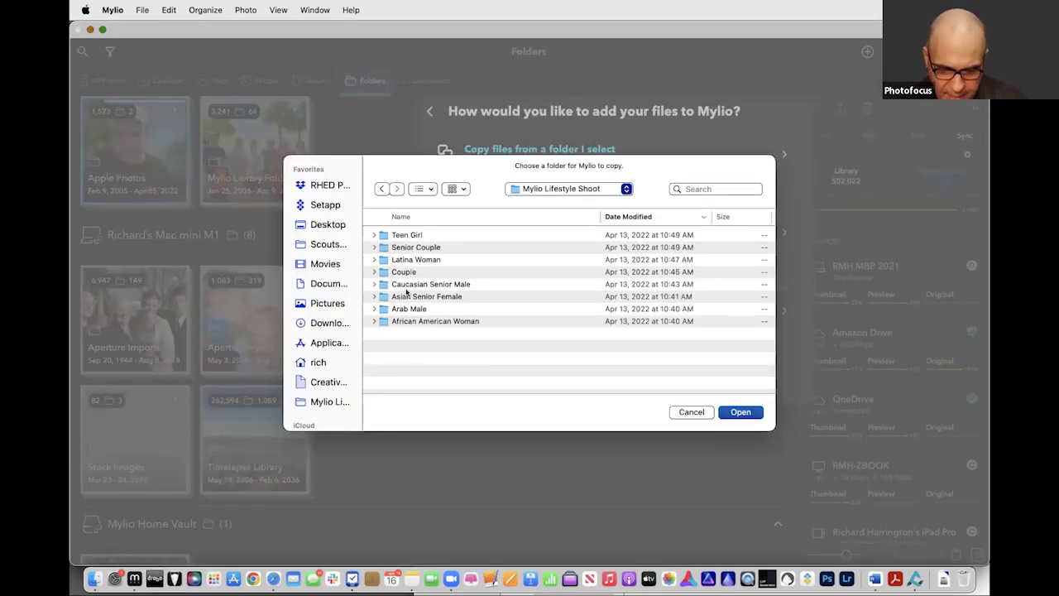
key(super+Up)
click(411, 234)
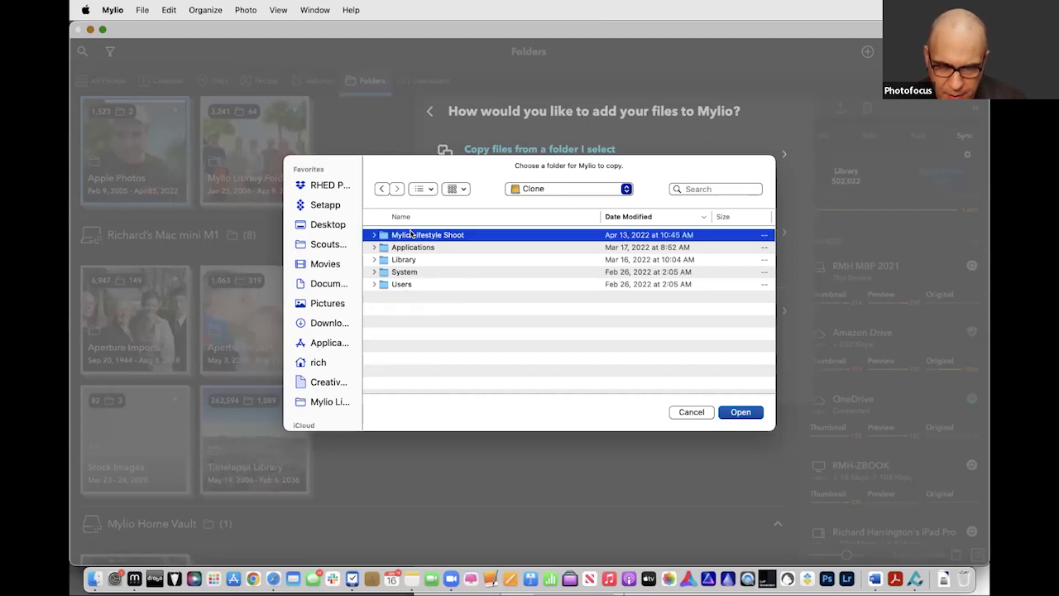
click(741, 411)
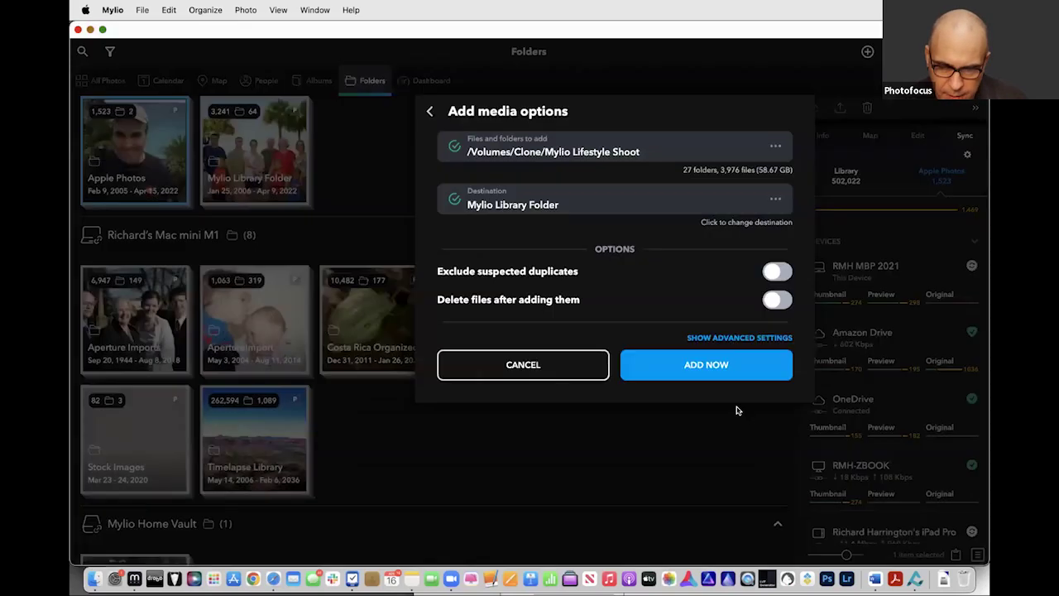
Examine the advanced add-media settings, including file naming, folder organization choices and folder names as keywords, and cancel the import.
click(739, 338)
scroll(721, 276, down, 2)
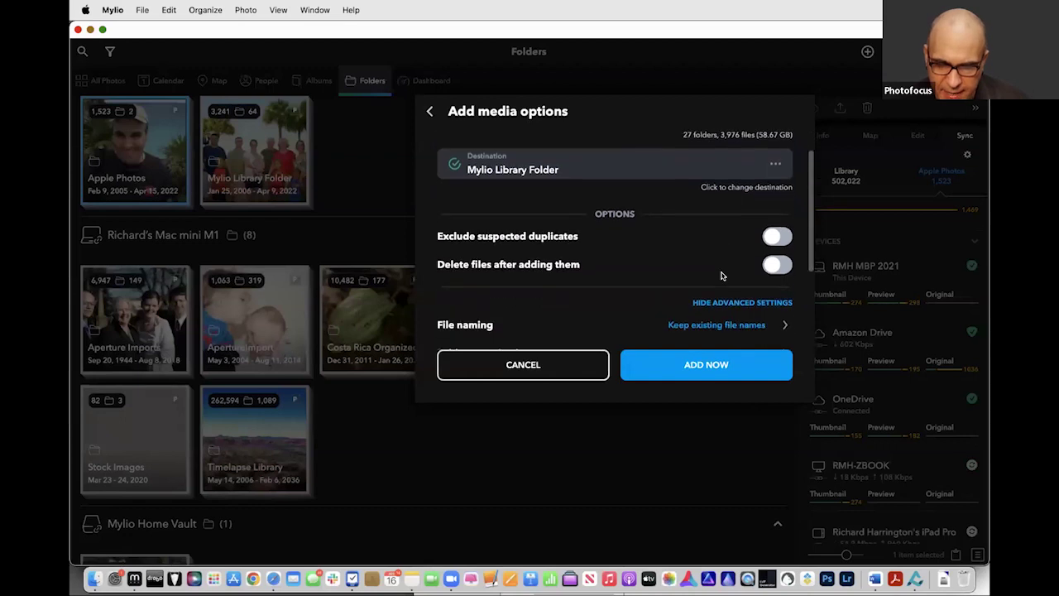
scroll(721, 276, down, 3)
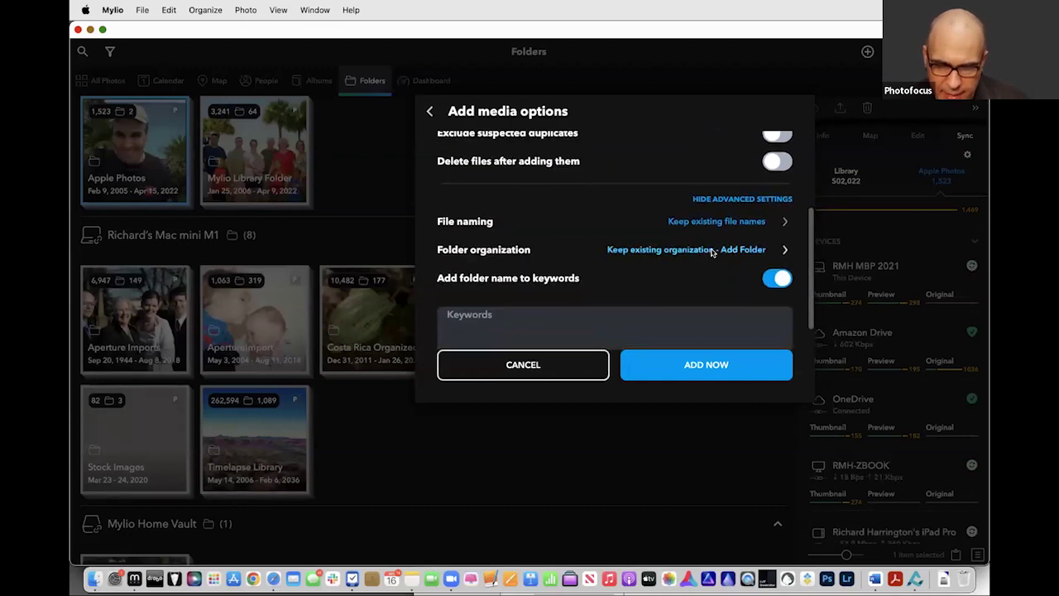
scroll(705, 259, down, 1)
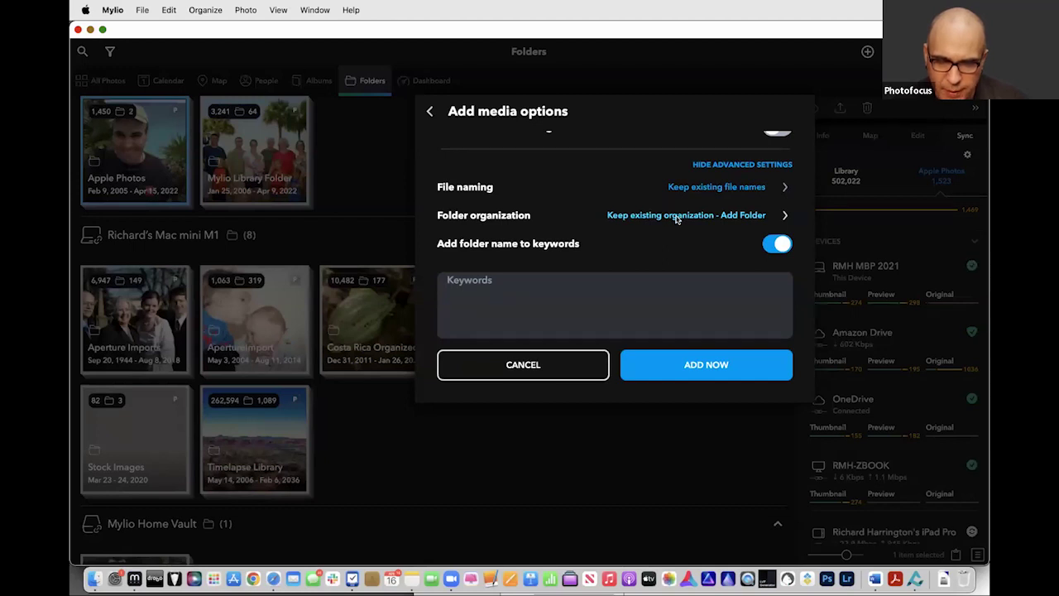
click(677, 216)
scroll(599, 231, down, 2)
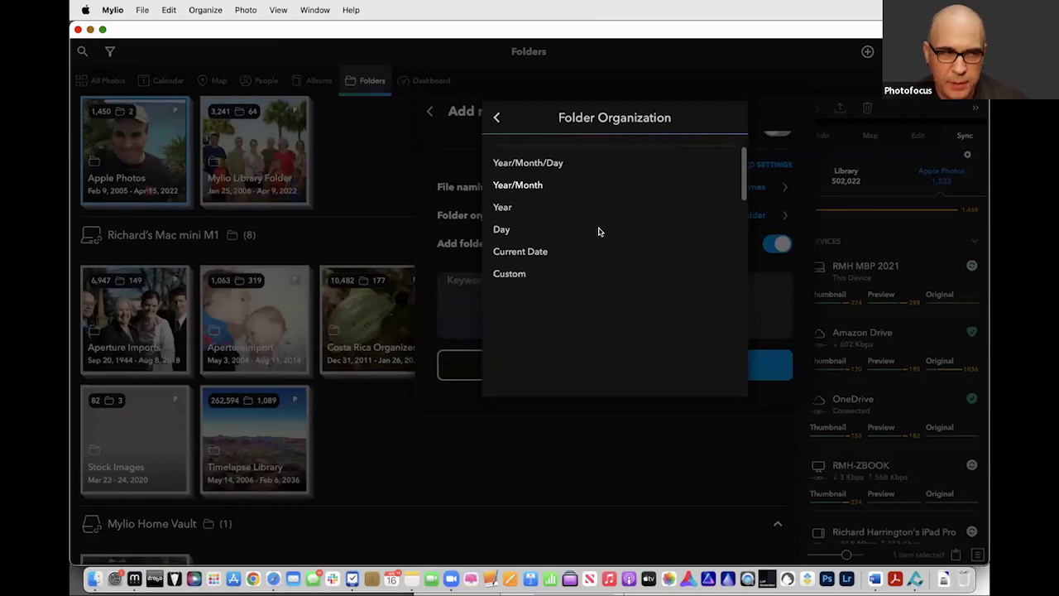
click(498, 120)
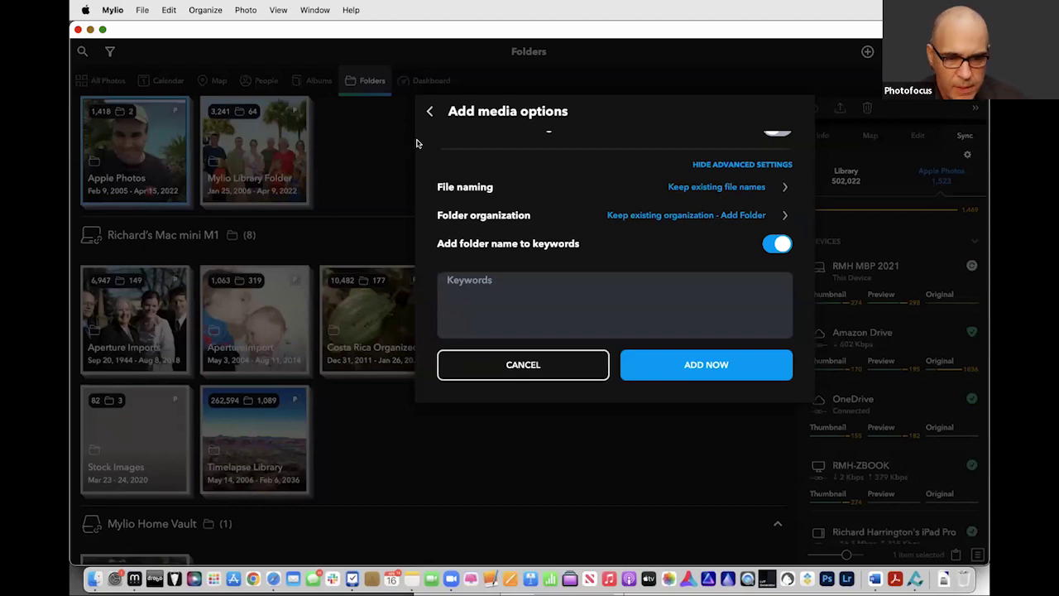
click(561, 358)
Open the Couch folder of the Teen Girl set, inside Mylio Lifestyle Shoot in Photos to Migrate.
double_click(600, 325)
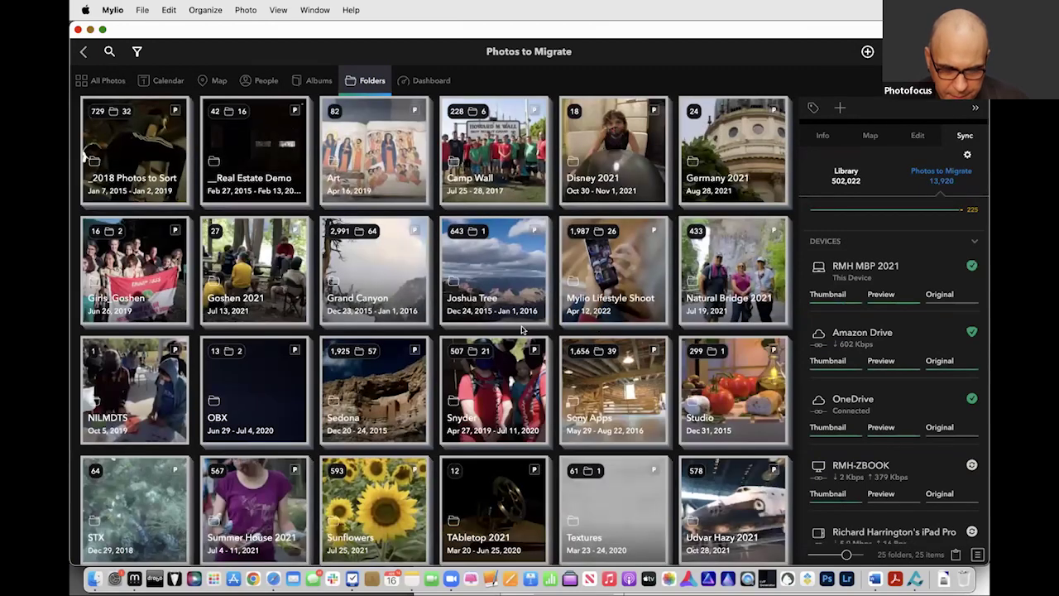
double_click(608, 298)
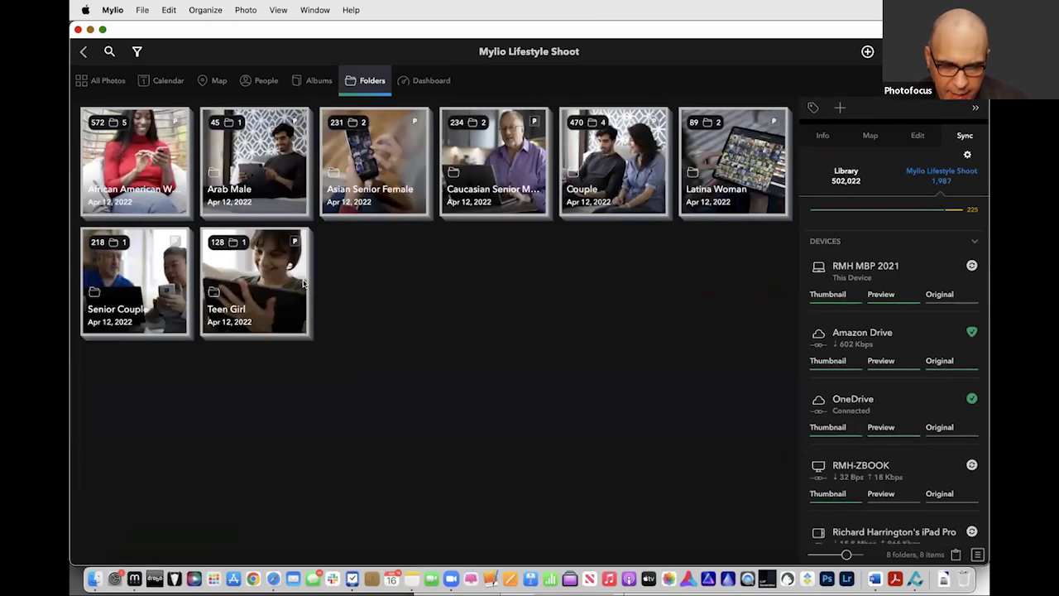
double_click(243, 284)
double_click(173, 198)
Examine the rating, color label, file info and keywords of a three-star tablet photo, and go back to the Teen Girl folder.
click(281, 277)
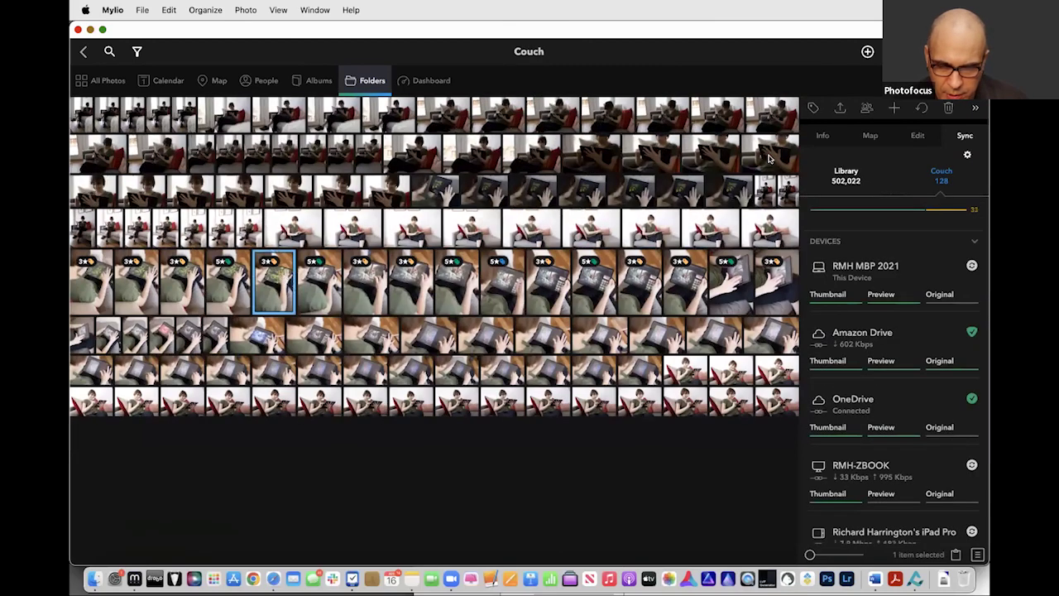
click(813, 108)
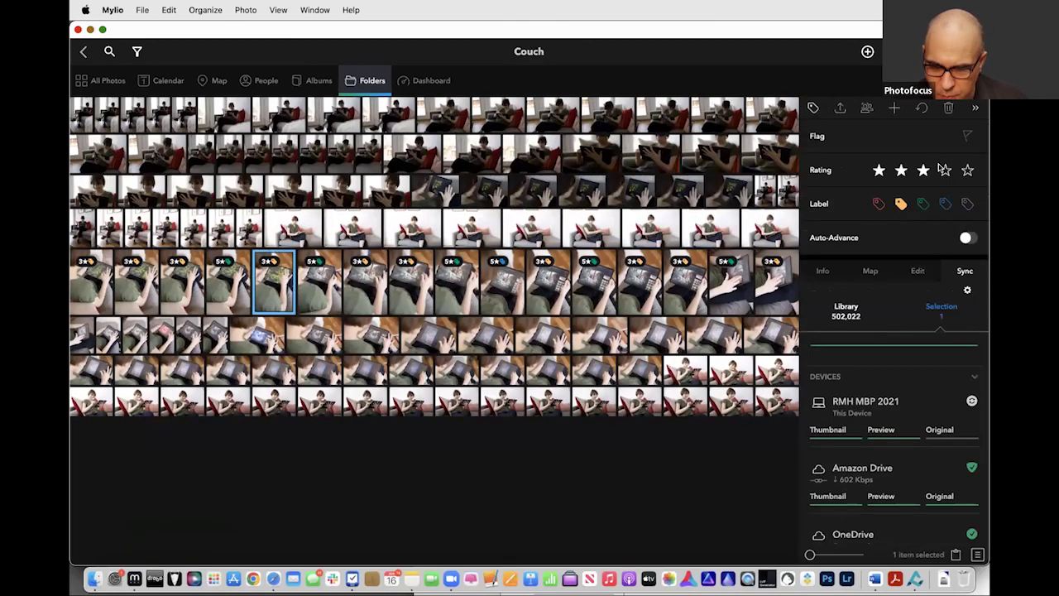
click(825, 270)
scroll(892, 322, down, 5)
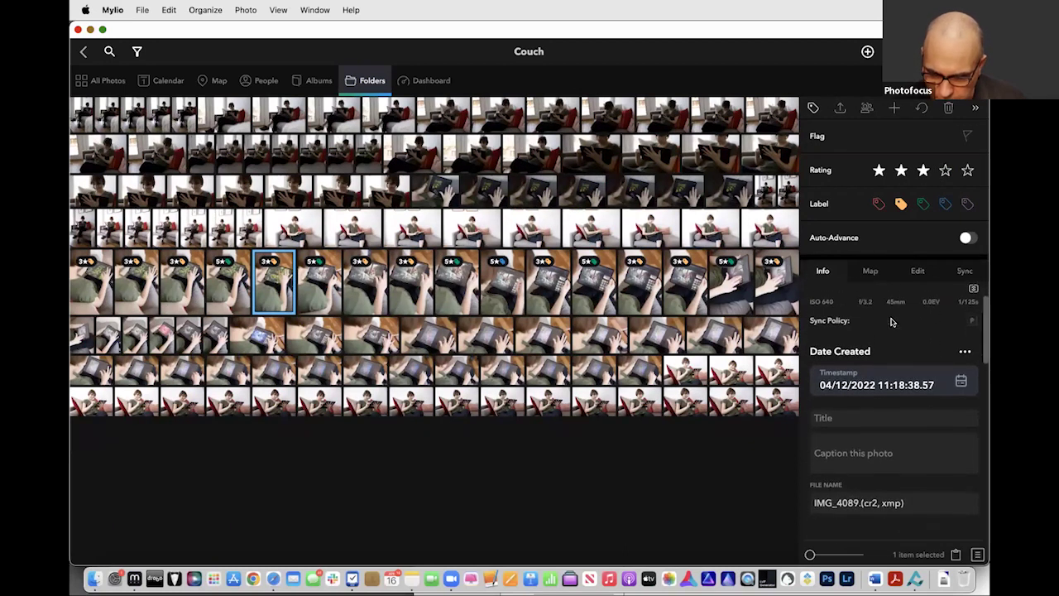
scroll(892, 322, down, 2)
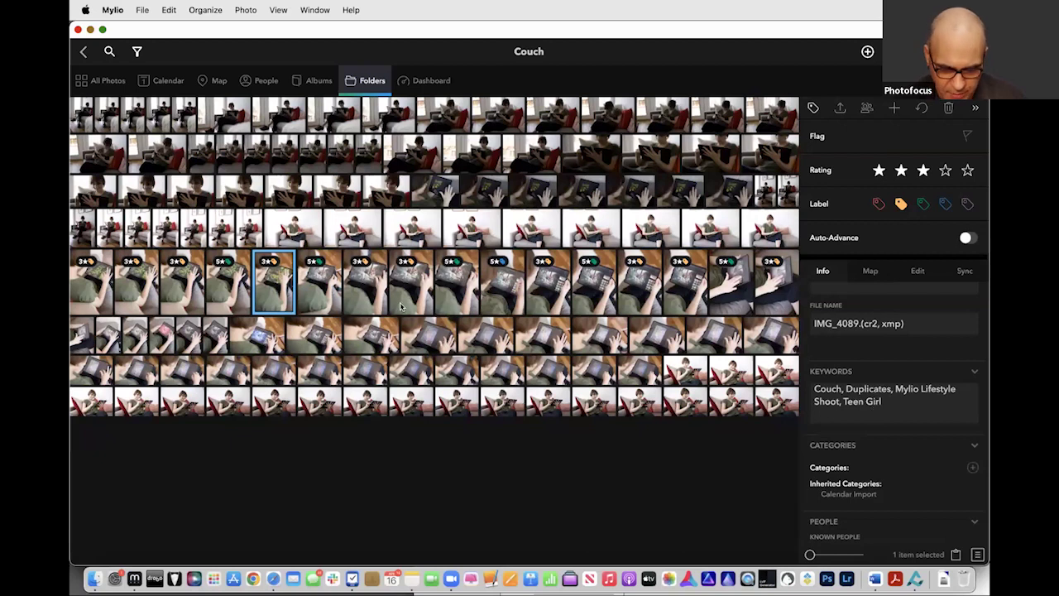
click(82, 52)
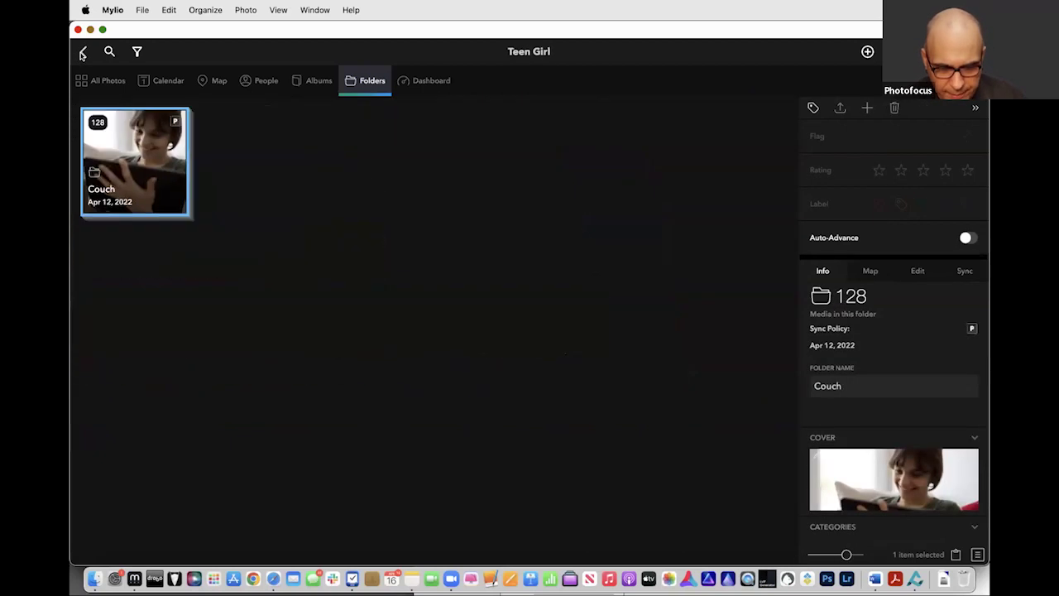
Open the Porch folder of the African American Woman set inside Mylio Lifestyle Shoot.
click(83, 53)
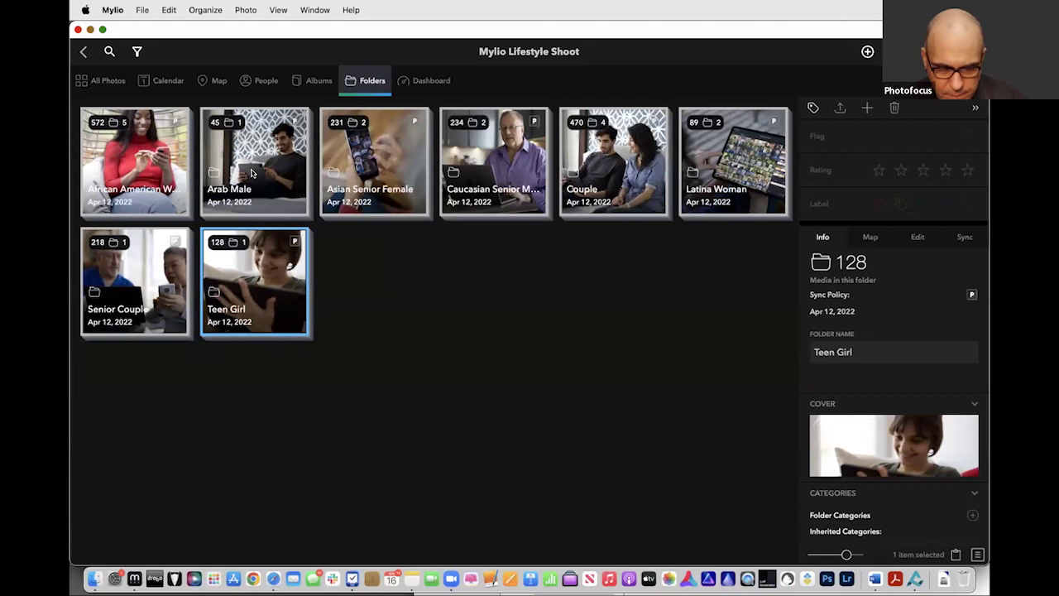
double_click(147, 157)
double_click(343, 189)
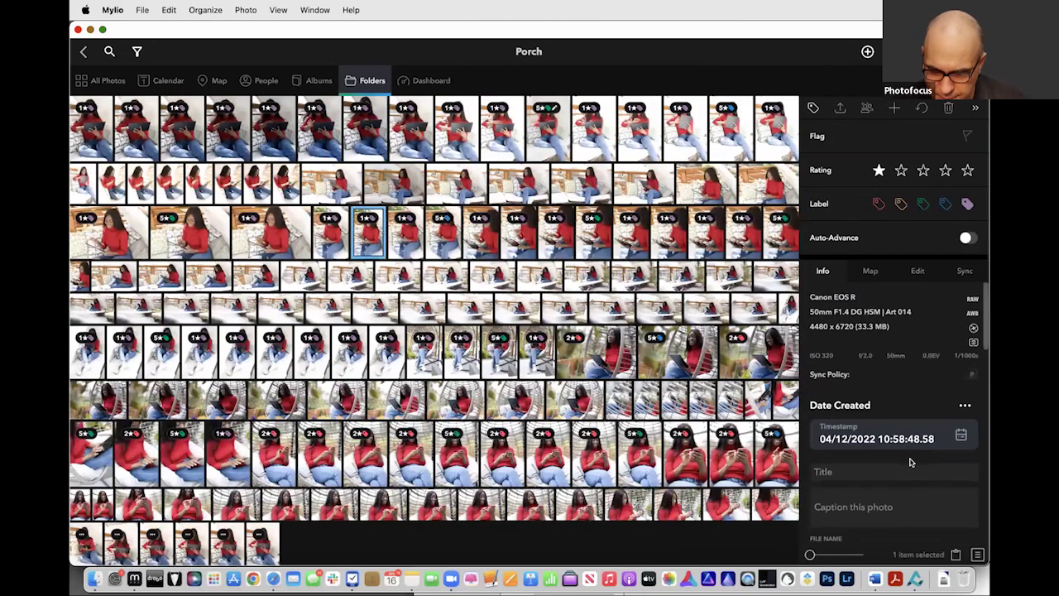
Examine the ratings, labels and keywords of the successive Porch photos from IMG_5162 to IMG_5173.
scroll(910, 462, down, 5)
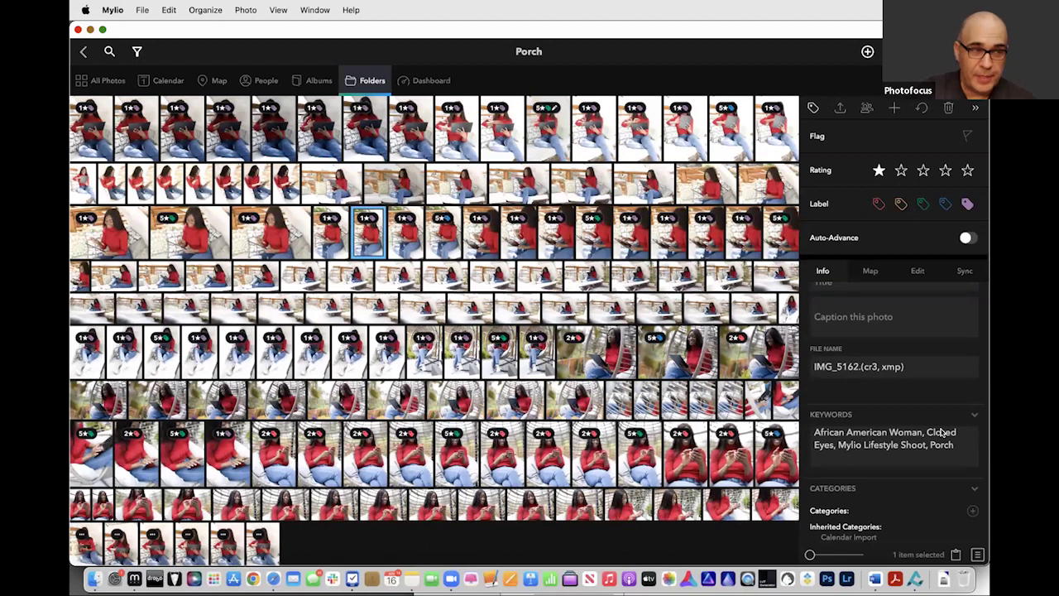
key(Right)
key(Right)
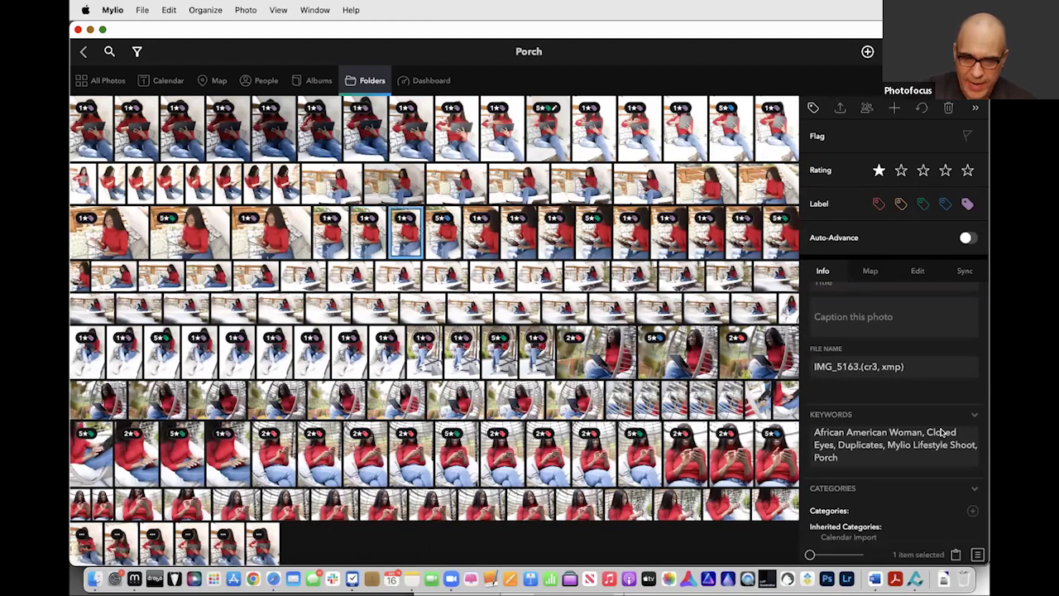
key(Right)
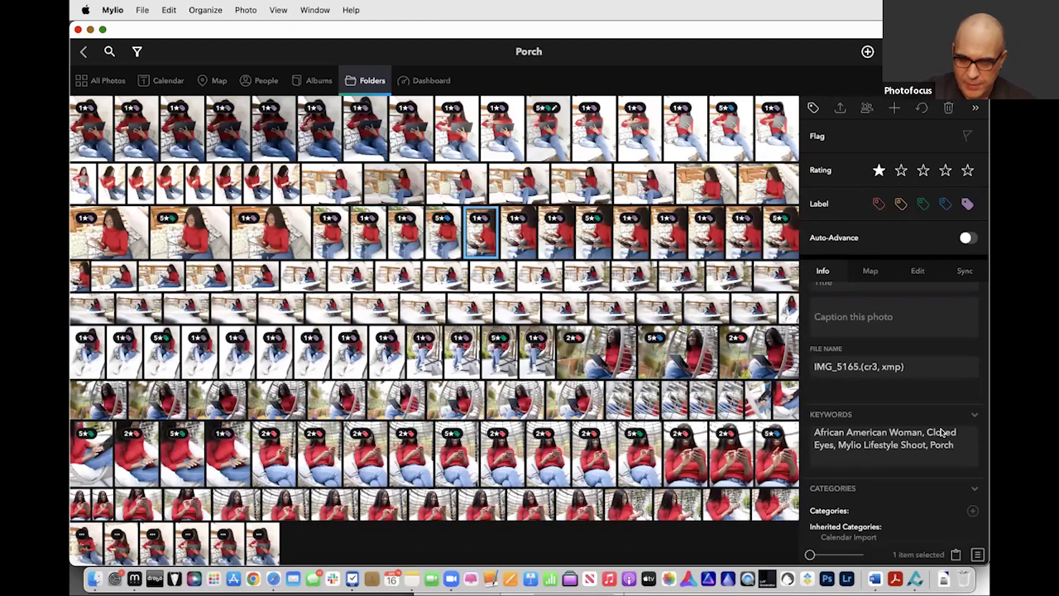
key(Right)
key(Right)
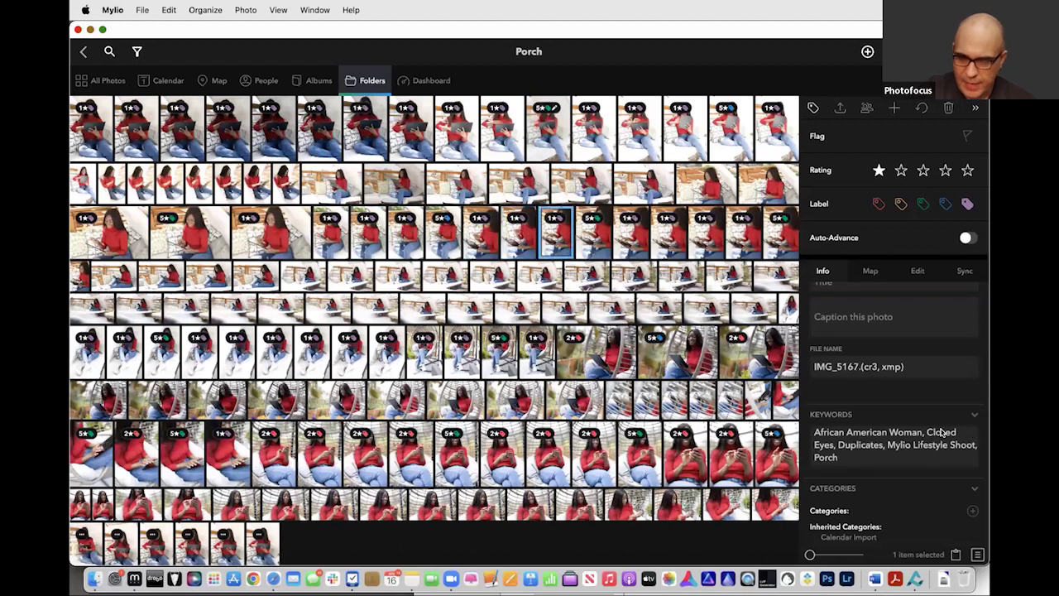
key(Right)
key(Right)
key(Right)
key(Right)
key(Right)
key(Right)
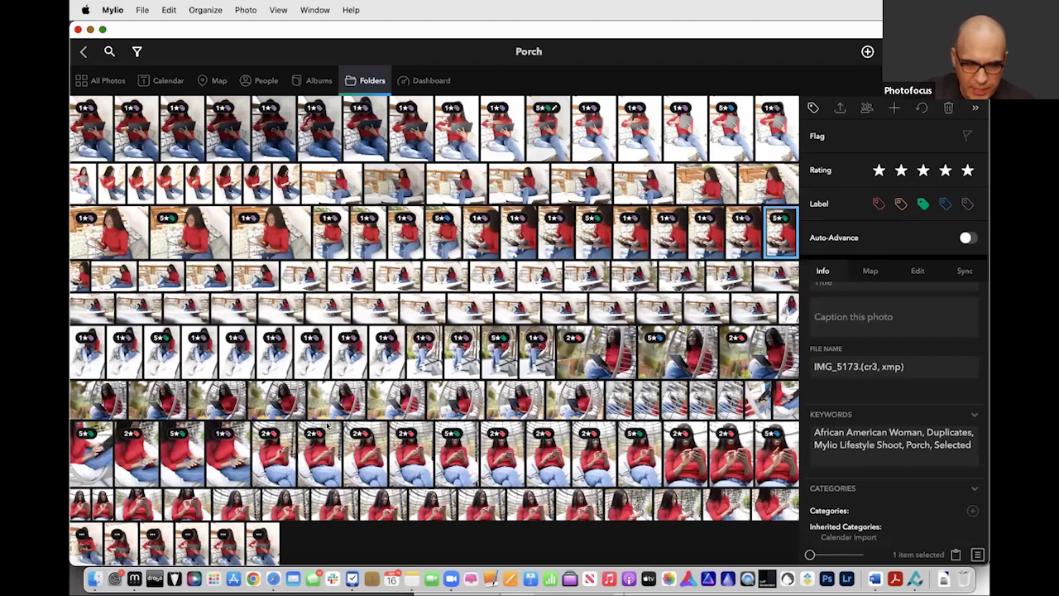
View the two-star photo IMG_5242 and the following two shots at full size, and return to the Porch thumbnails.
scroll(226, 389, down, 1)
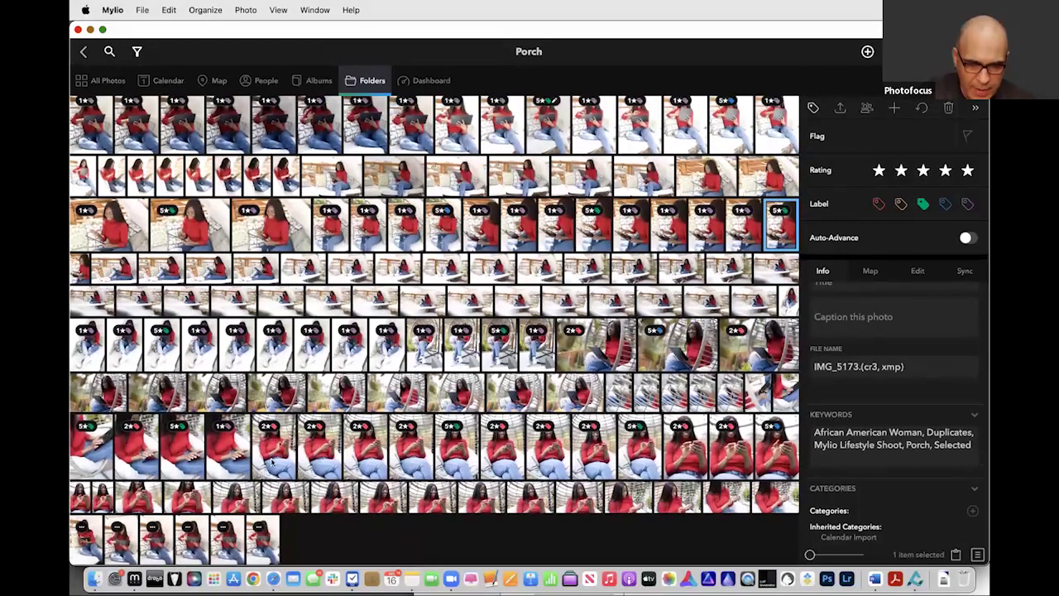
click(273, 457)
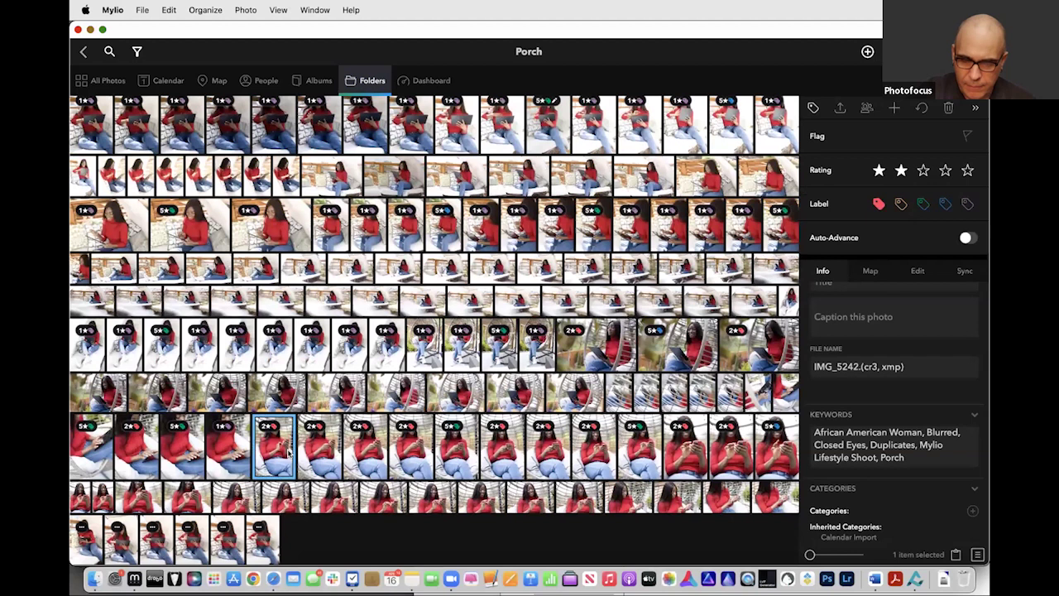
double_click(289, 451)
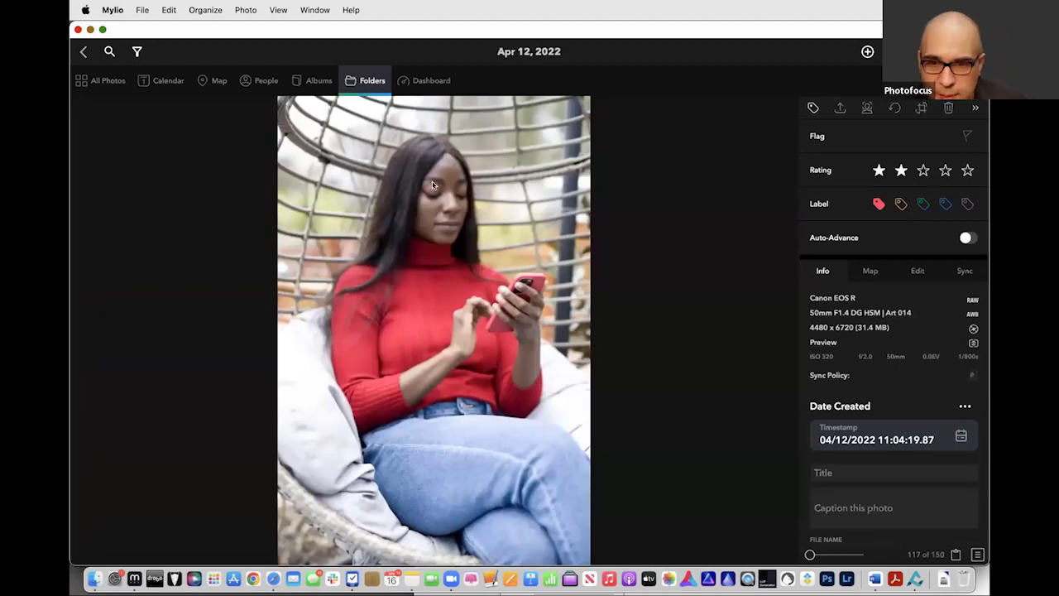
key(Right)
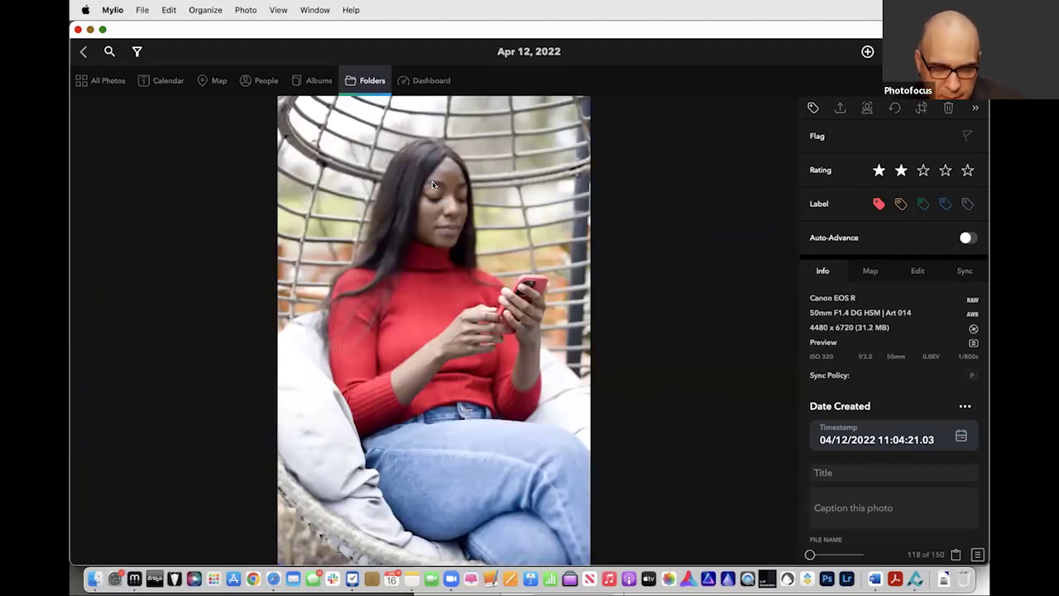
key(Right)
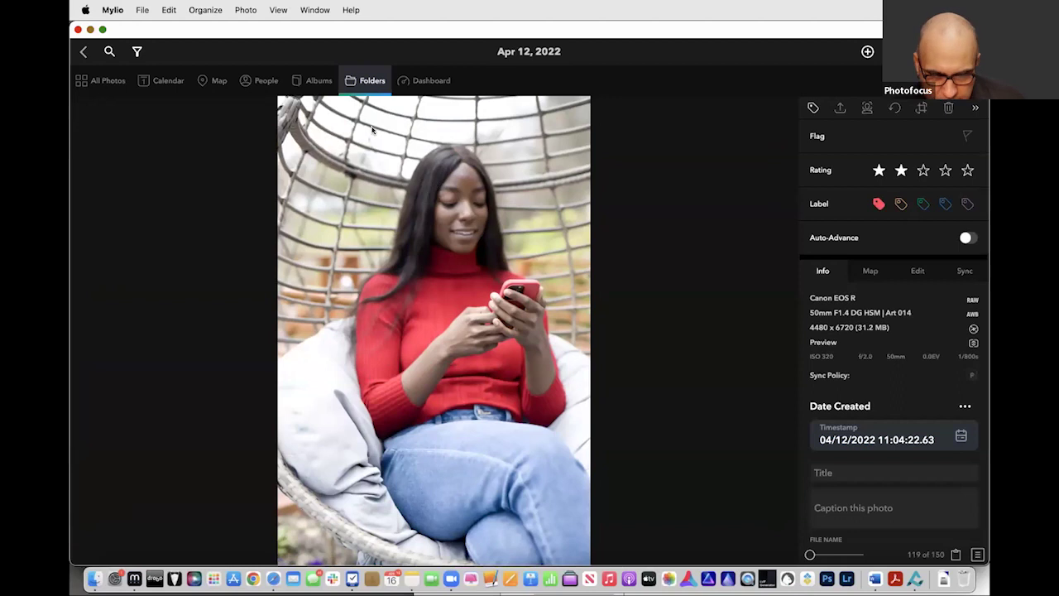
click(82, 52)
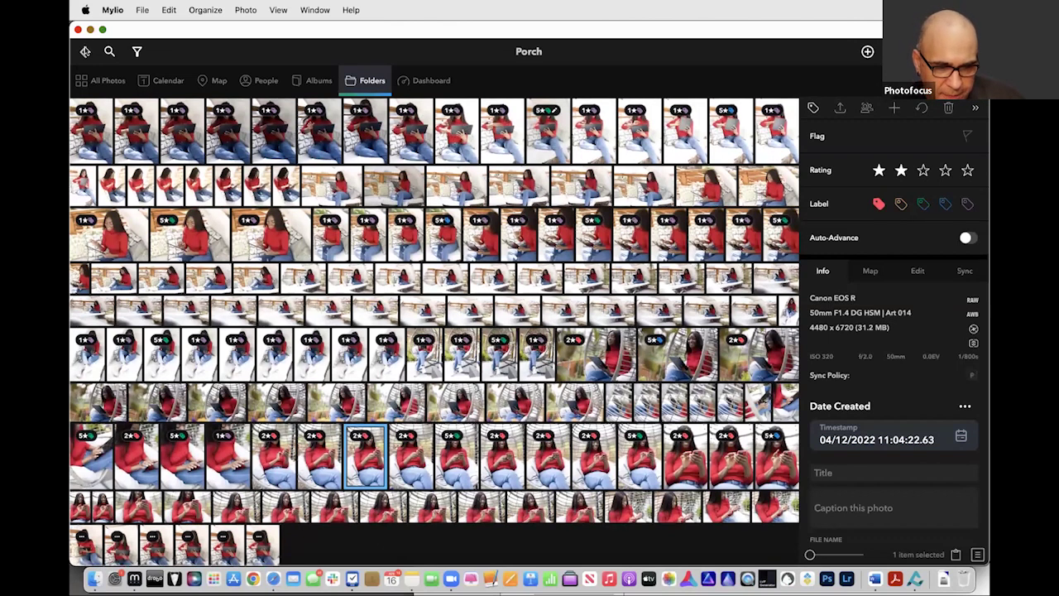
Set the sync policy of the Mylio Lifestyle Shoot folder in Photos to Migrate to Original, and check the sync activity.
click(84, 51)
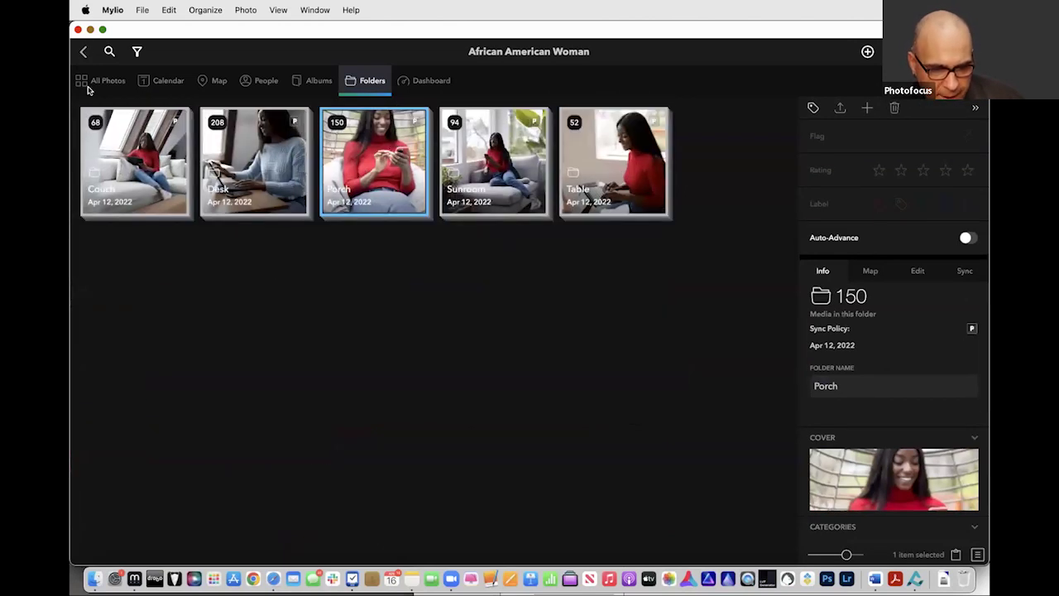
click(83, 52)
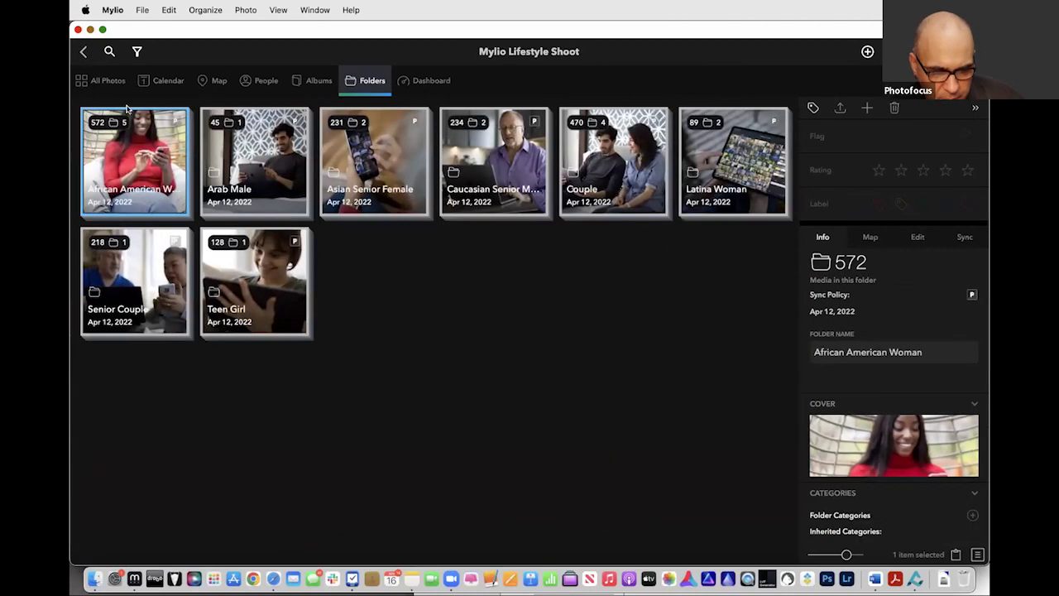
click(83, 51)
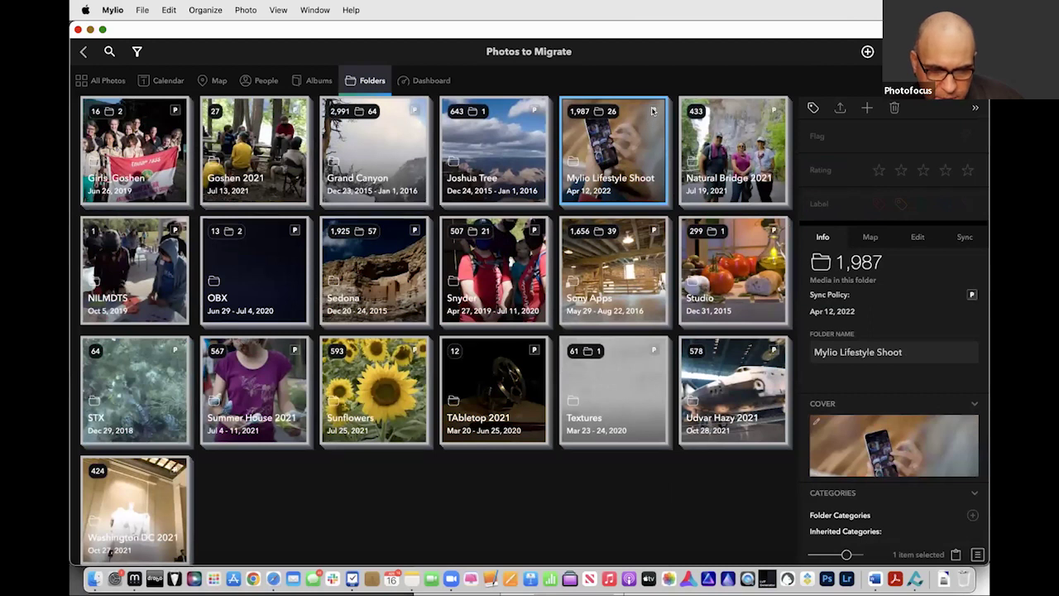
click(653, 111)
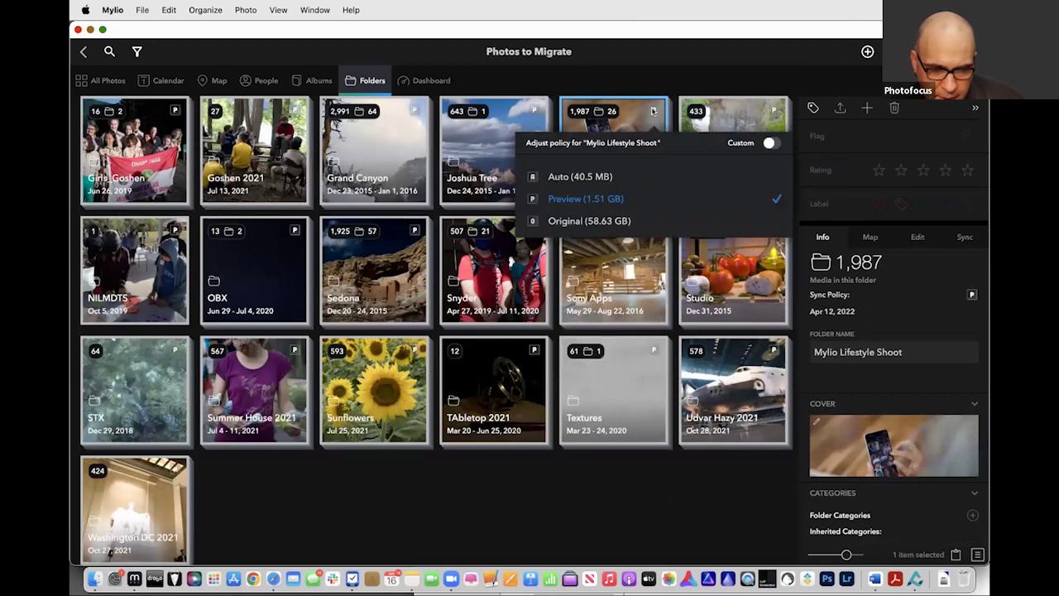
click(613, 220)
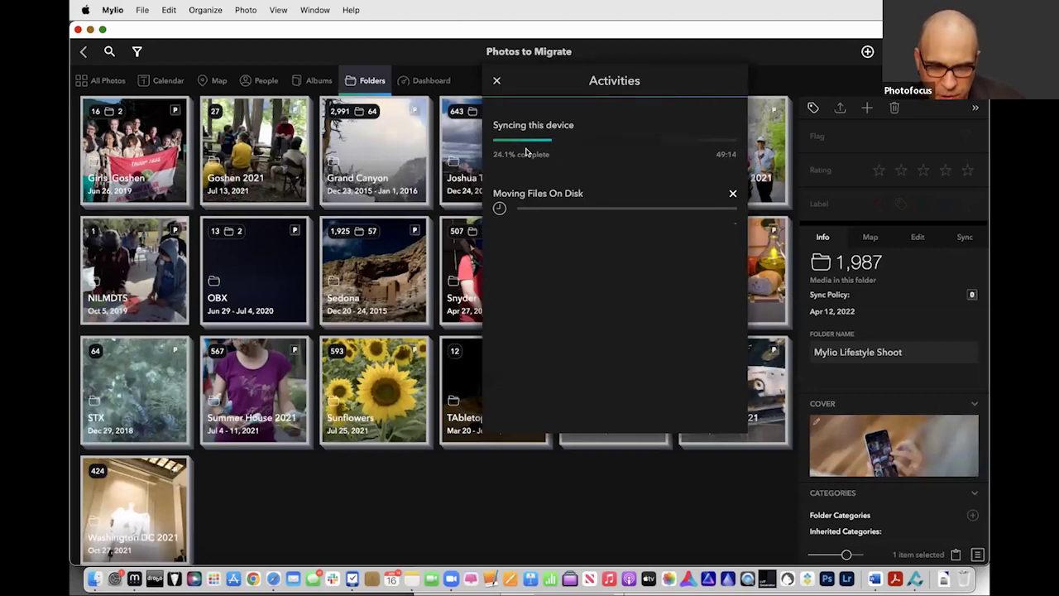
click(458, 205)
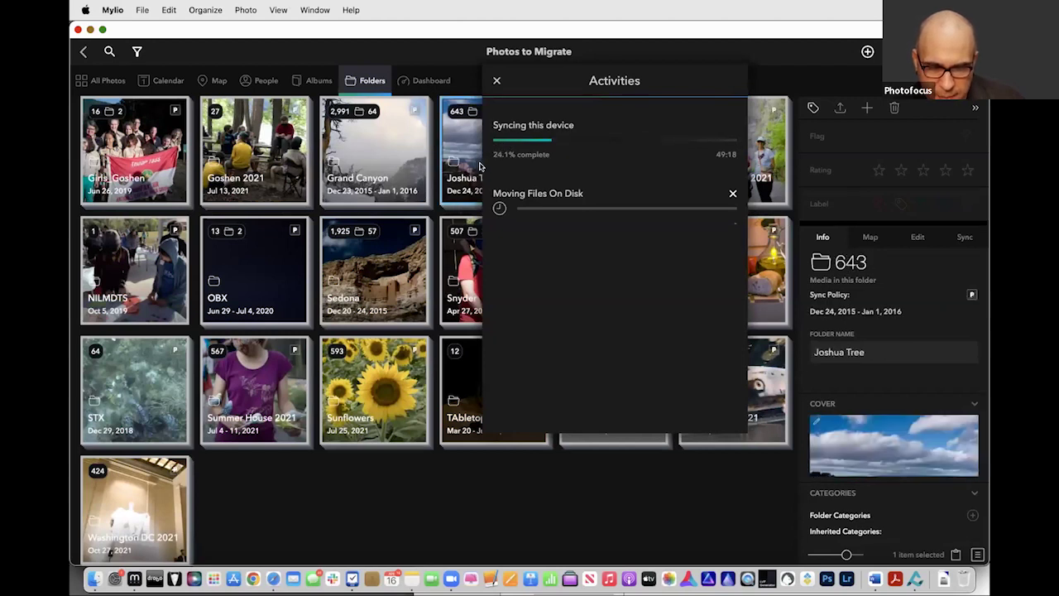
click(496, 81)
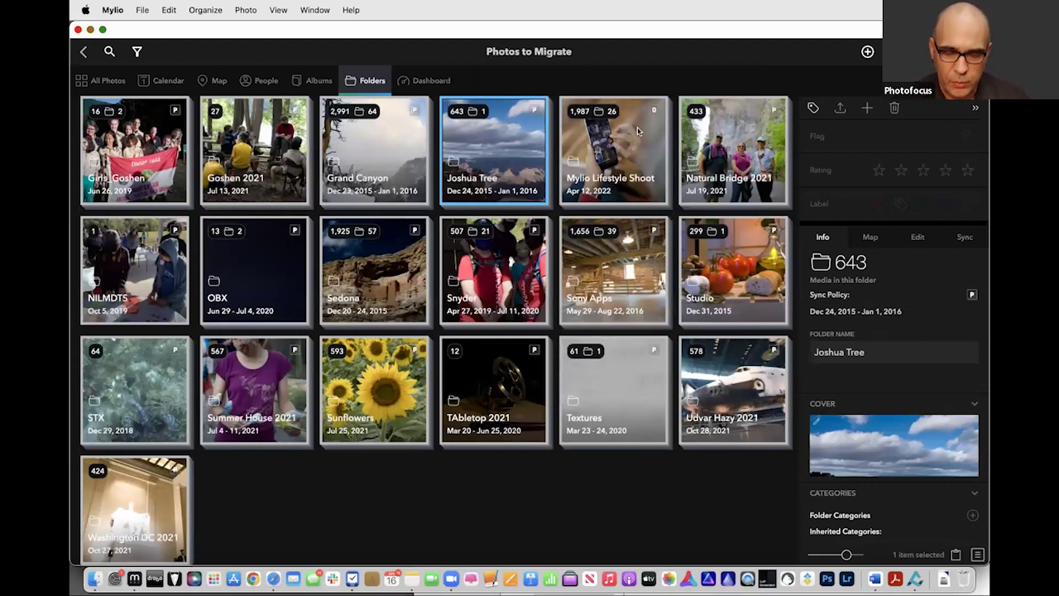
key(super+Tab)
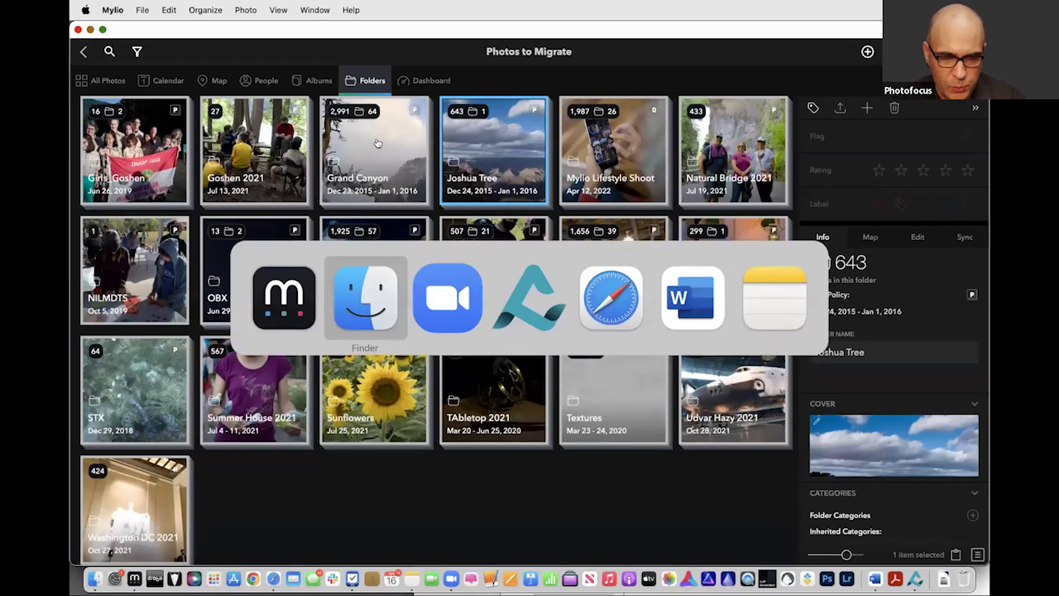
key(super+Tab)
key(Escape)
key(super+Tab)
key(Escape)
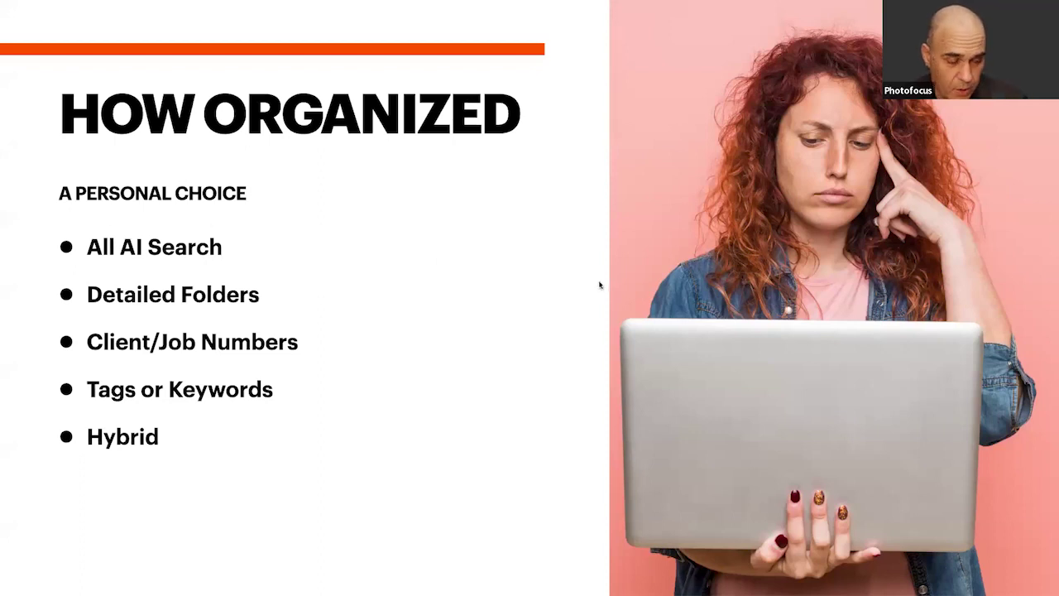
Switch to Excire Foto and collapse the Thunderbay A folder tree.
key(super+Tab)
key(super+Tab)
click(447, 280)
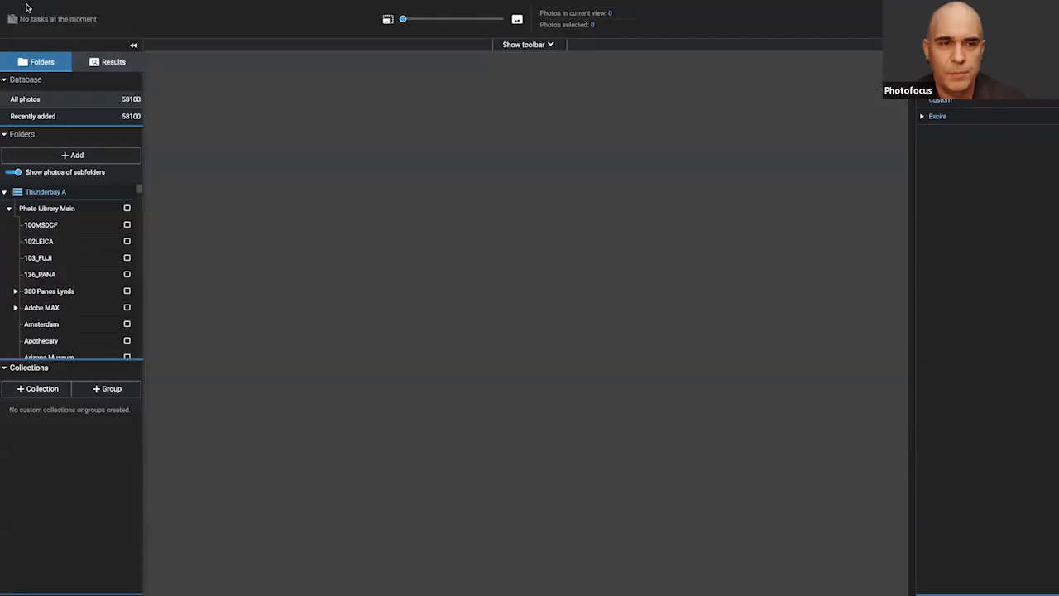
click(5, 192)
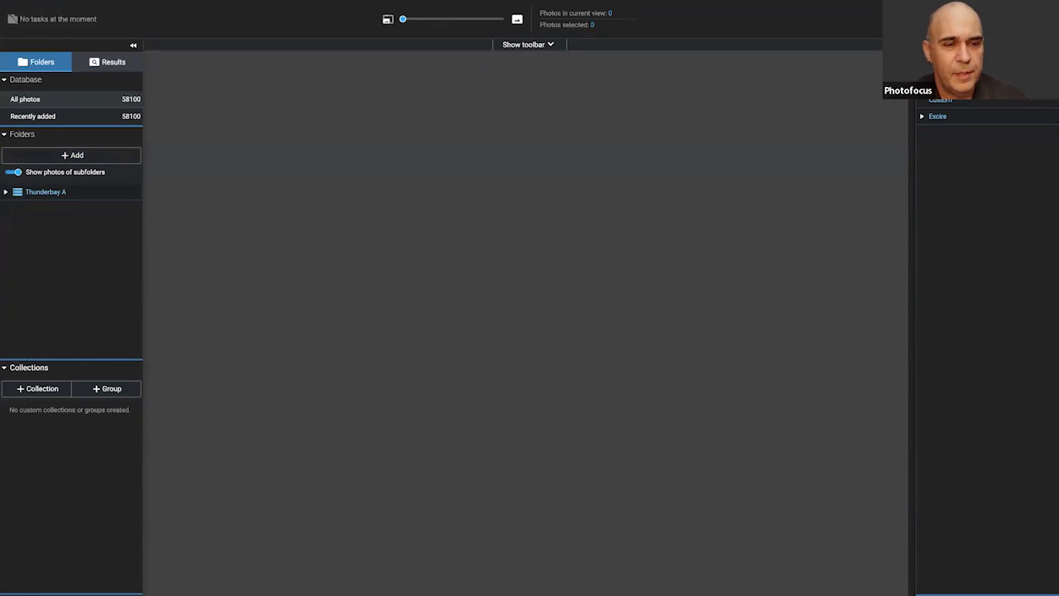
Add the _Culling folder from the Desktop to the database, with subfolders included and photo analysis on.
click(99, 160)
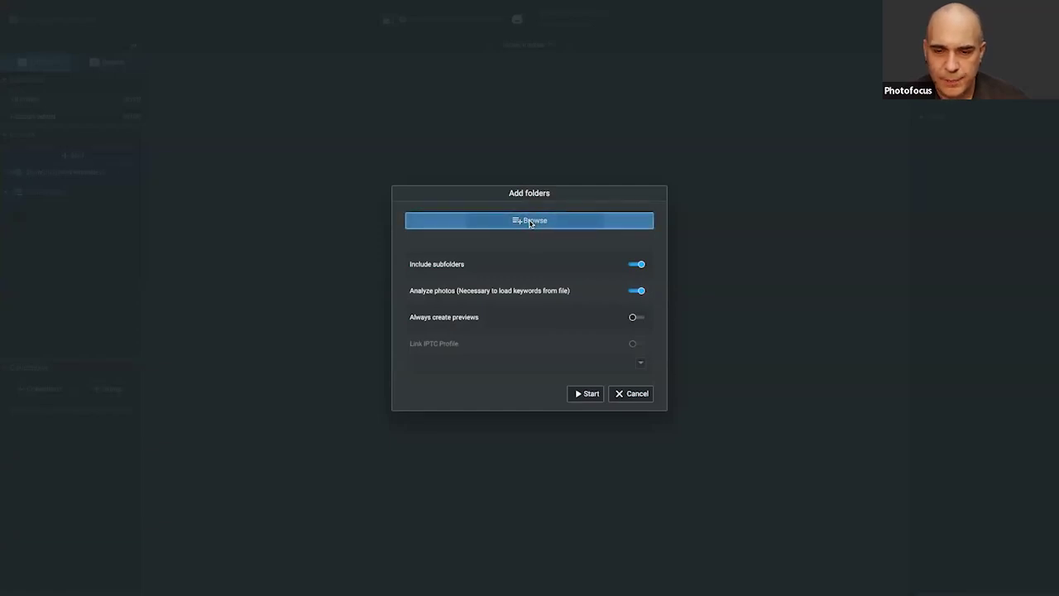
click(534, 222)
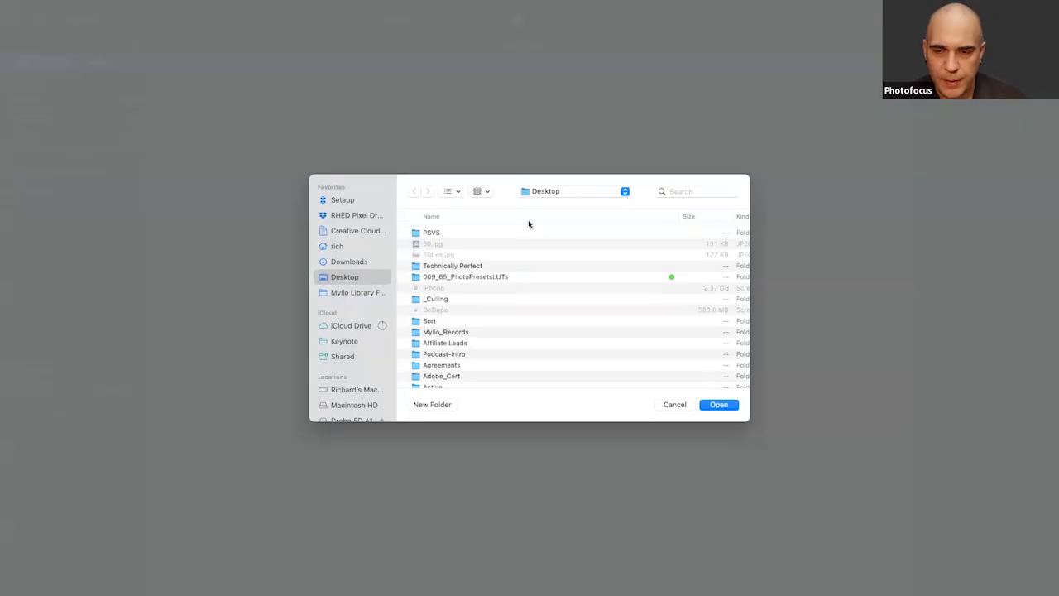
scroll(442, 291, down, 1)
click(442, 295)
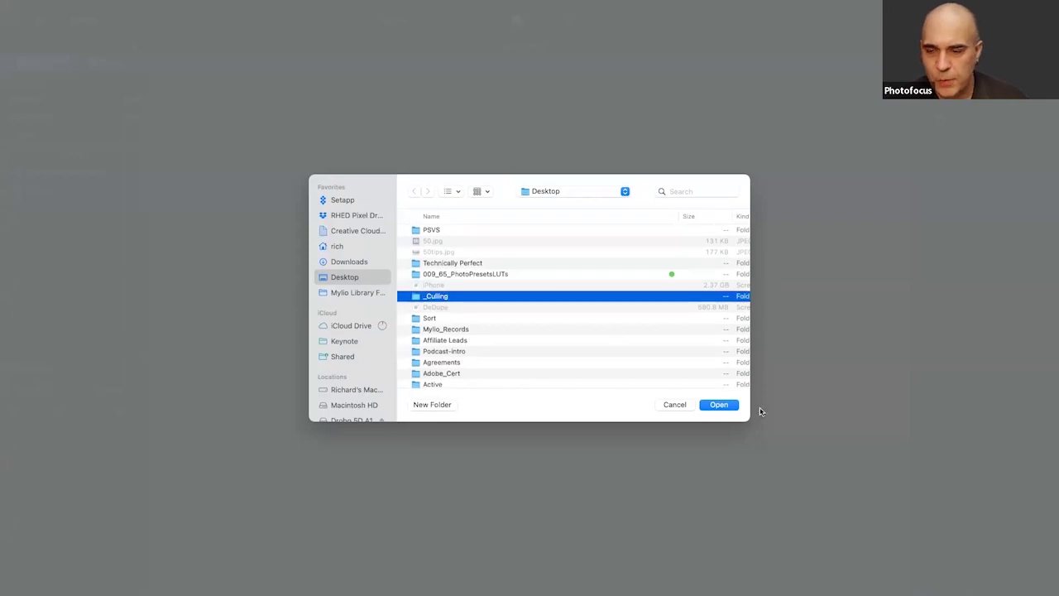
click(724, 405)
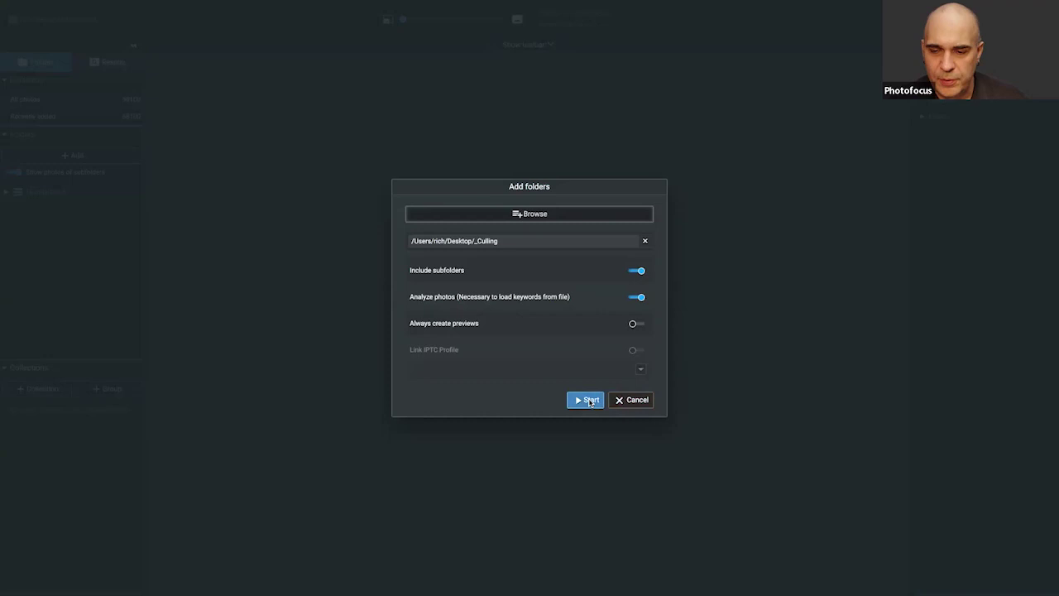
click(590, 401)
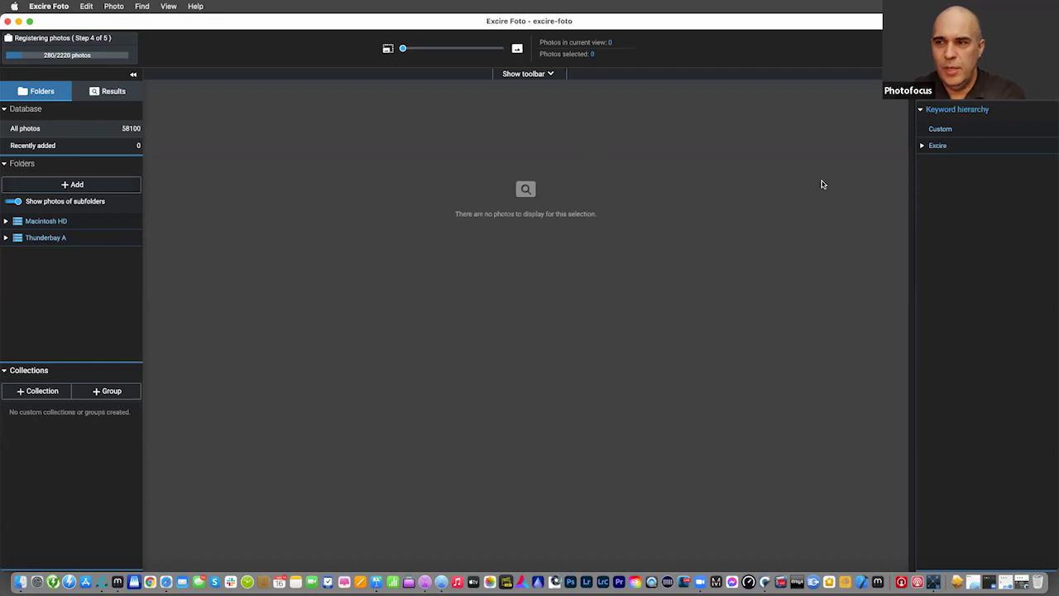
Examine the Content and Photography branches of the Excire keyword hierarchy, and switch to the presentation slides.
click(922, 146)
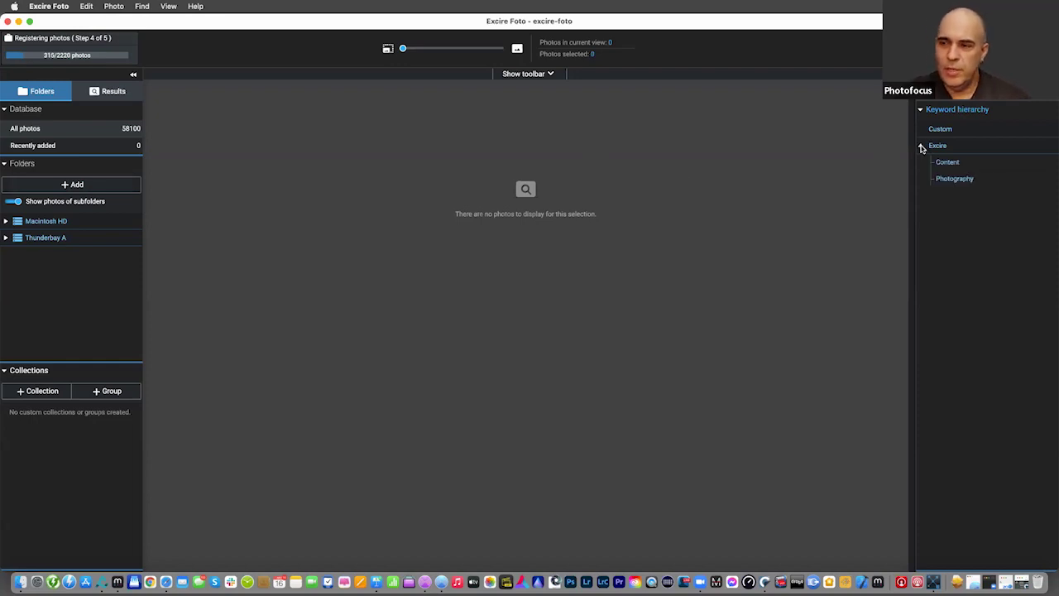
click(957, 181)
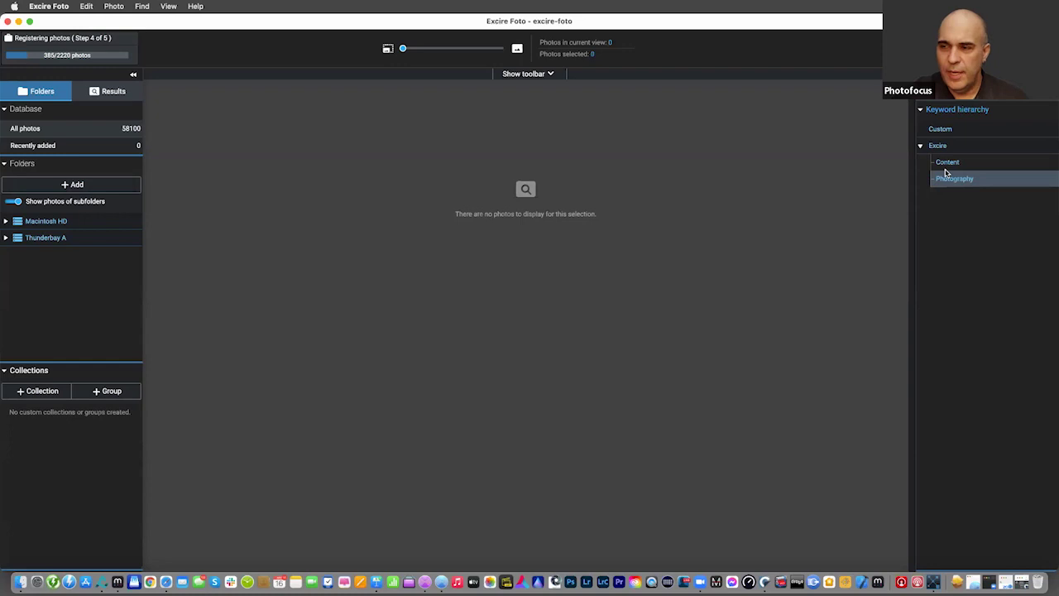
click(948, 168)
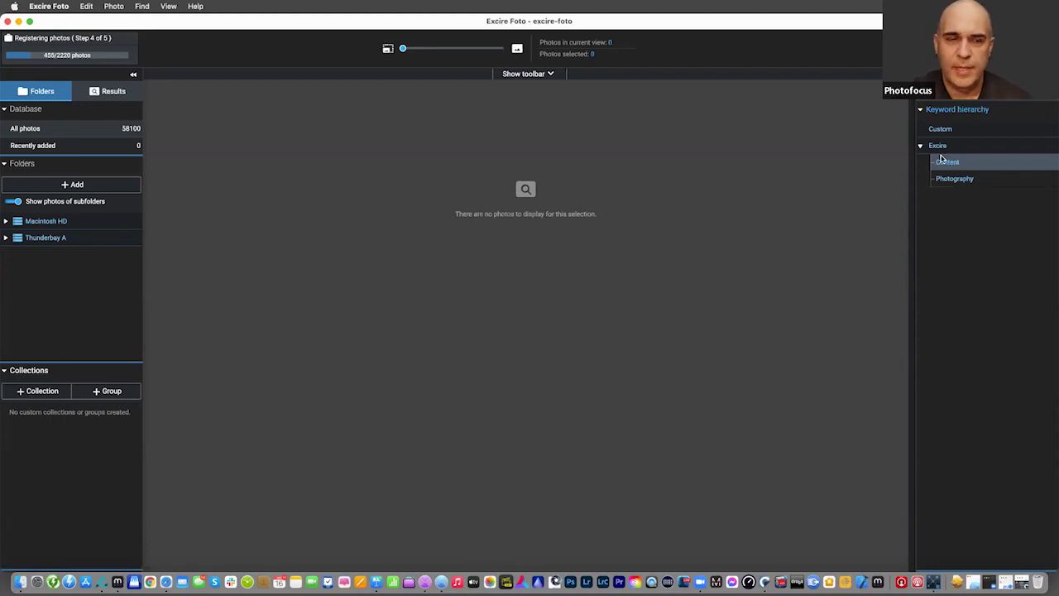
click(937, 143)
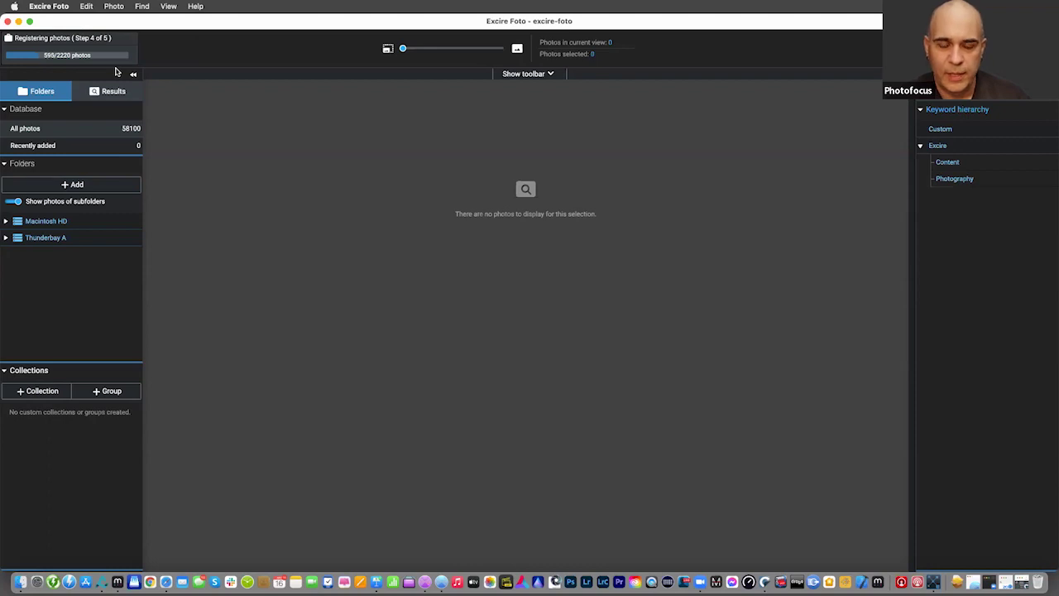
key(super+Tab)
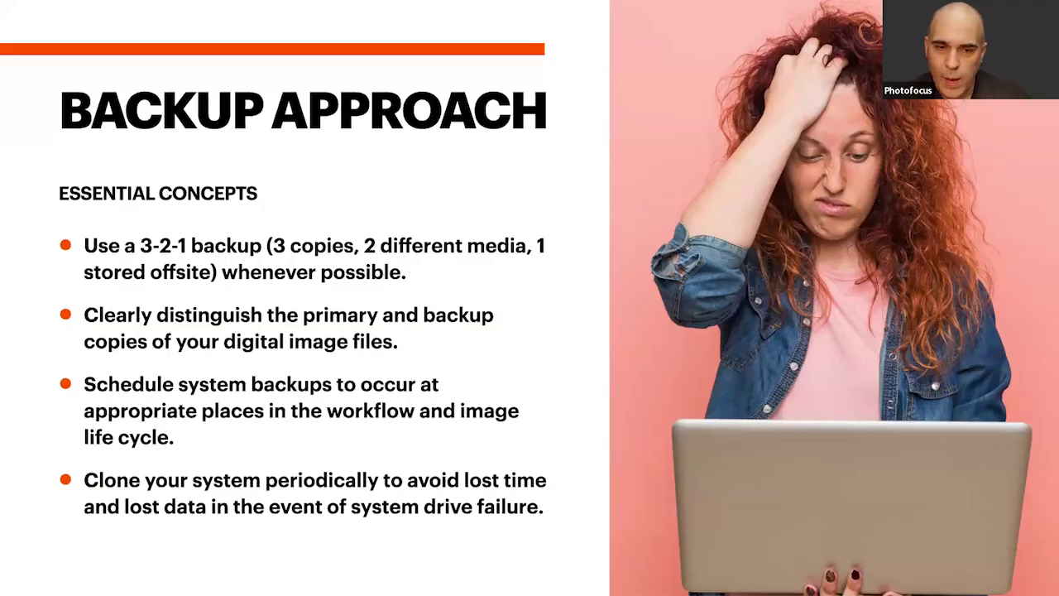
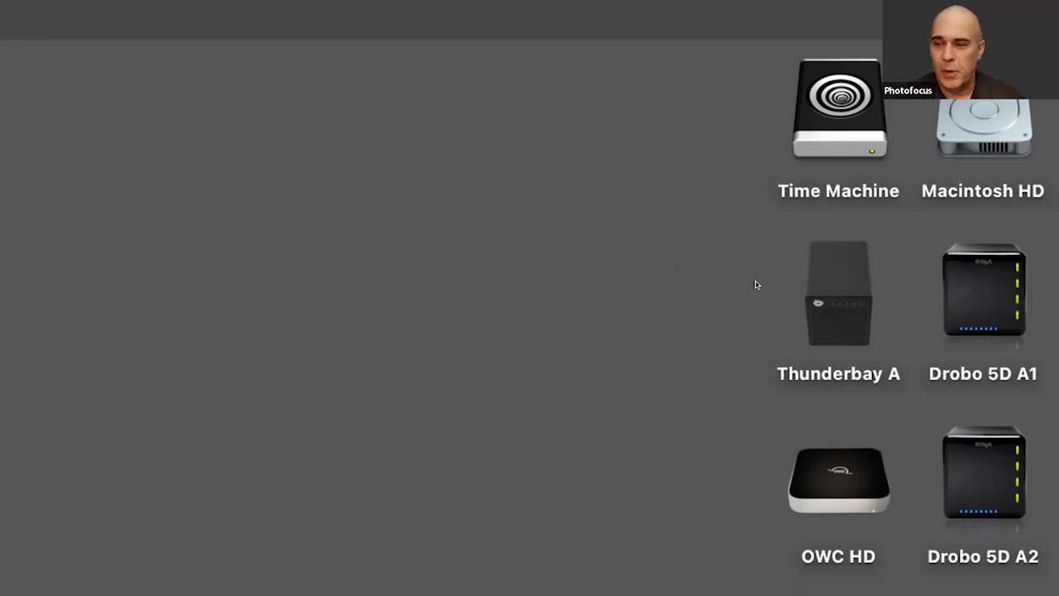
Look through the storage drives on the desktop, from Time Machine and Thunderbay A down to Clone 2 and Drobo_2014.
scroll(755, 285, down, 5)
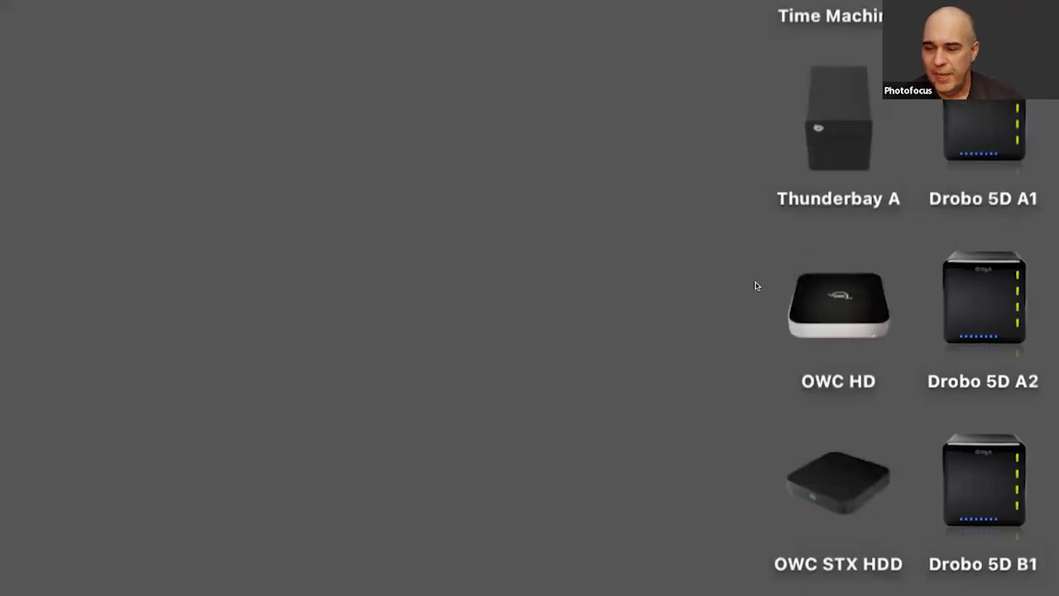
scroll(778, 331, down, 1)
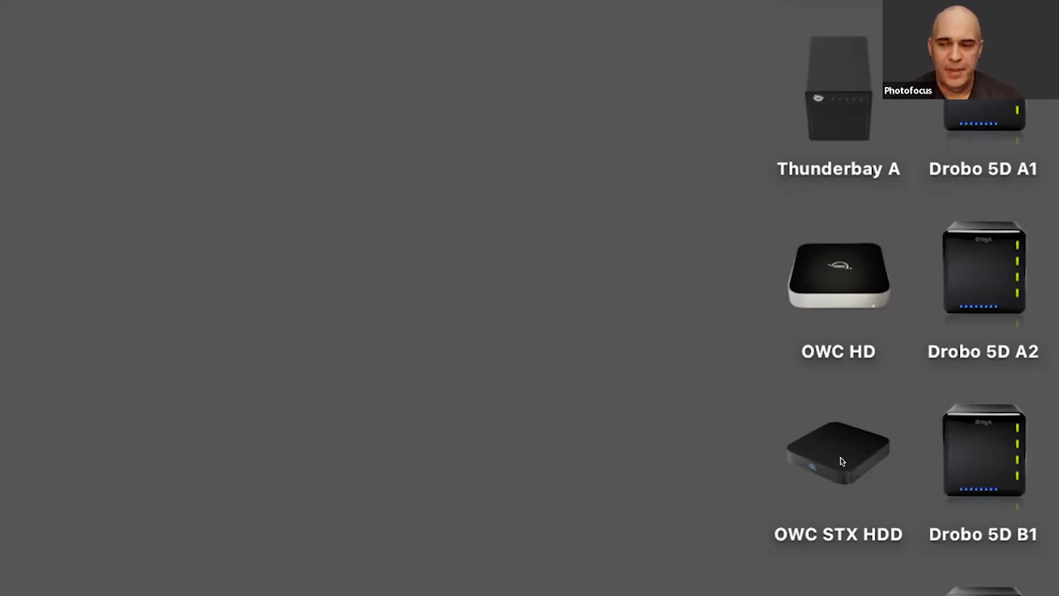
scroll(839, 460, down, 3)
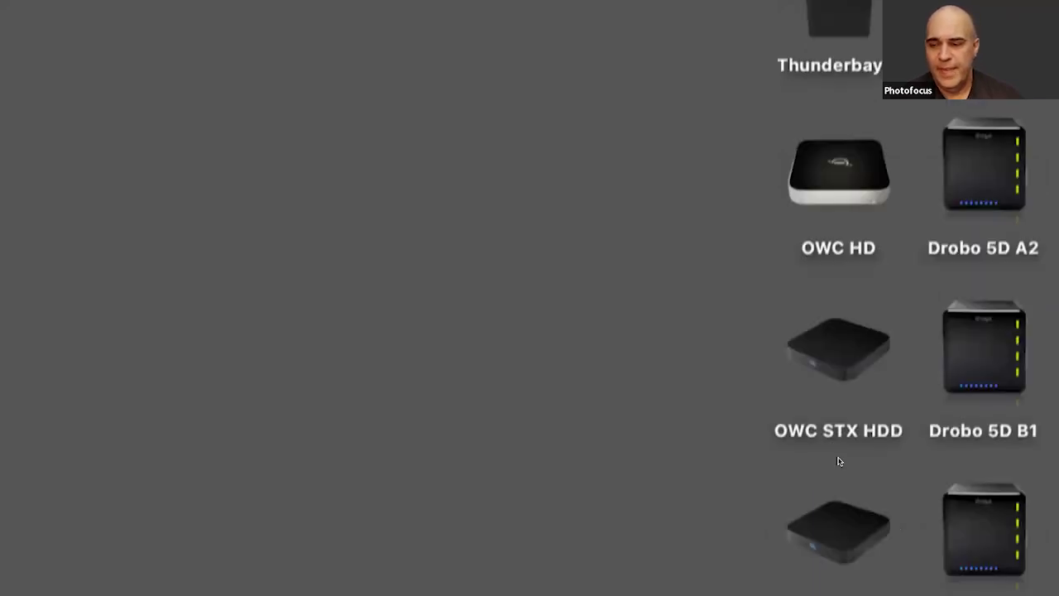
scroll(838, 461, down, 3)
scroll(839, 461, down, 1)
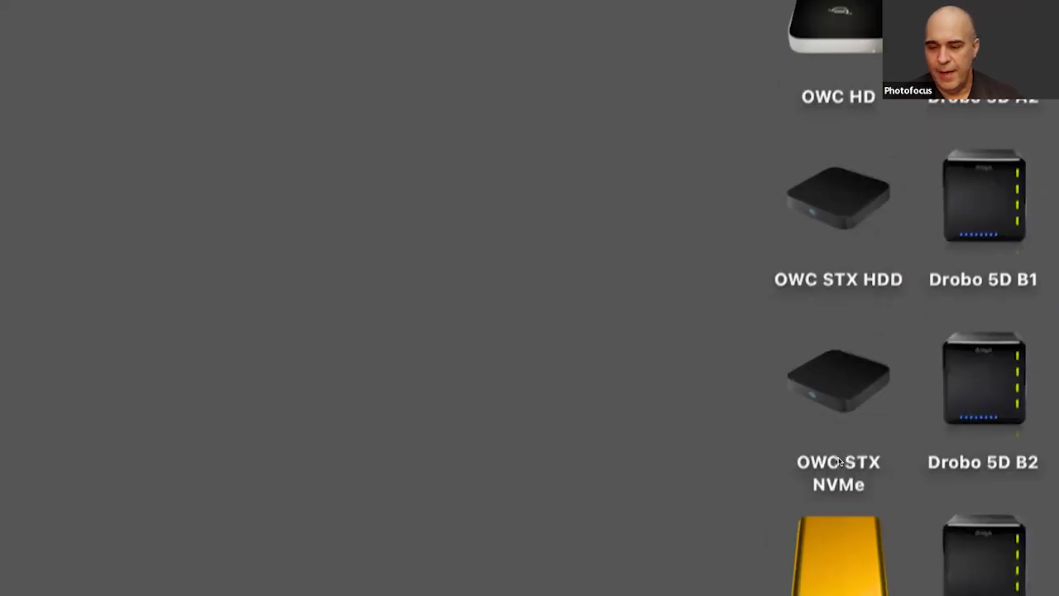
scroll(833, 332, down, 8)
scroll(829, 219, down, 5)
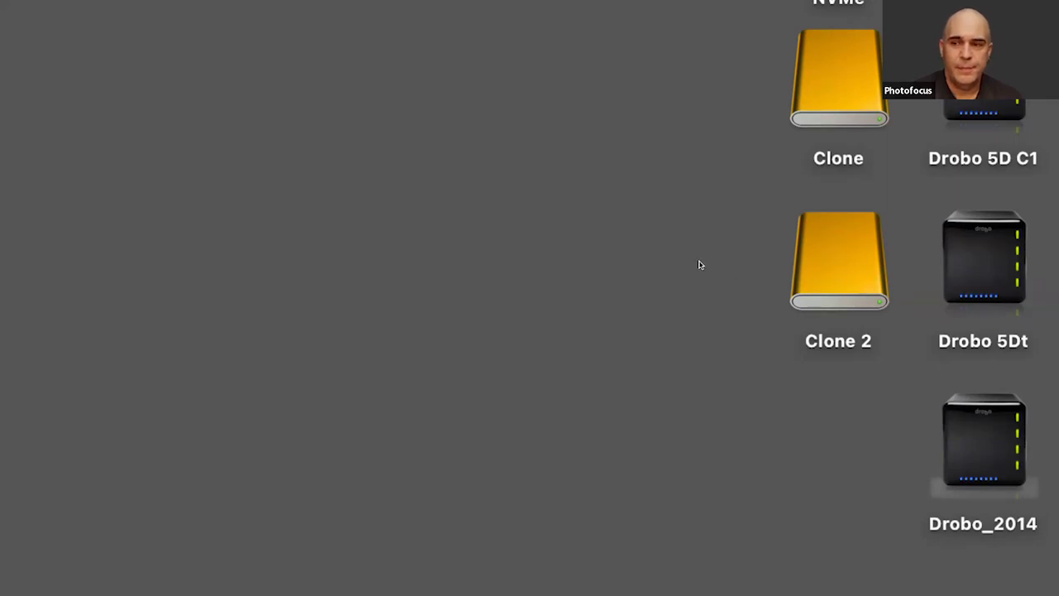
Switch to Excire Foto and dismiss the status report of the finished folder import.
key(super+Tab)
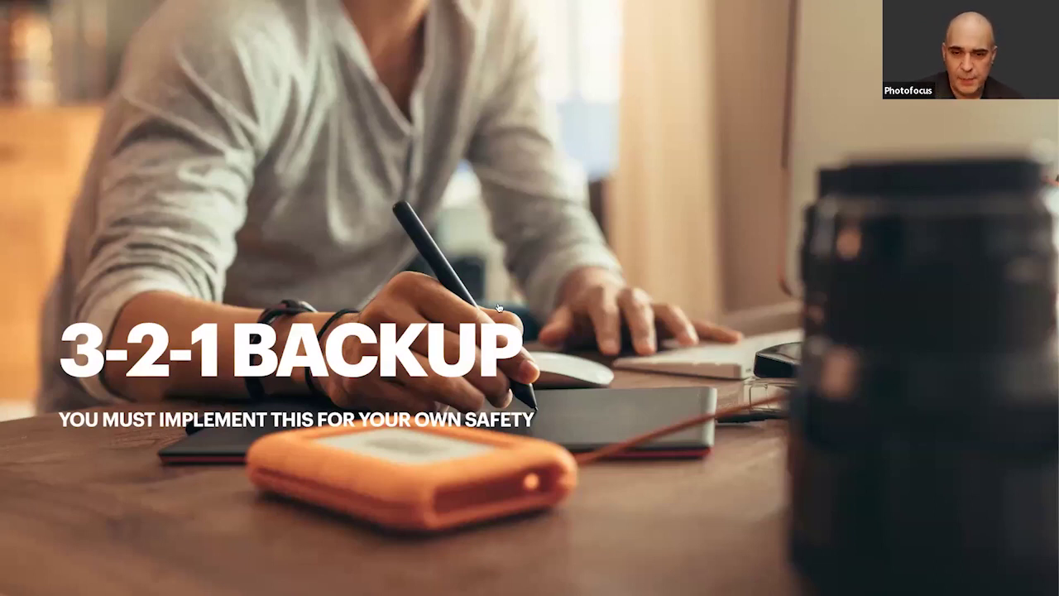
key(super+Tab)
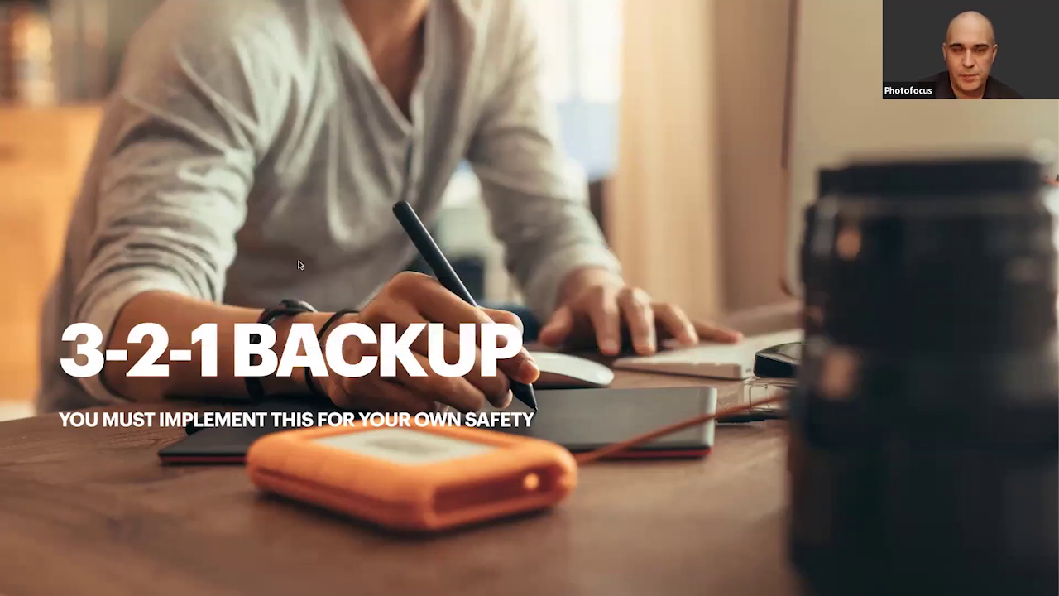
key(super+Tab)
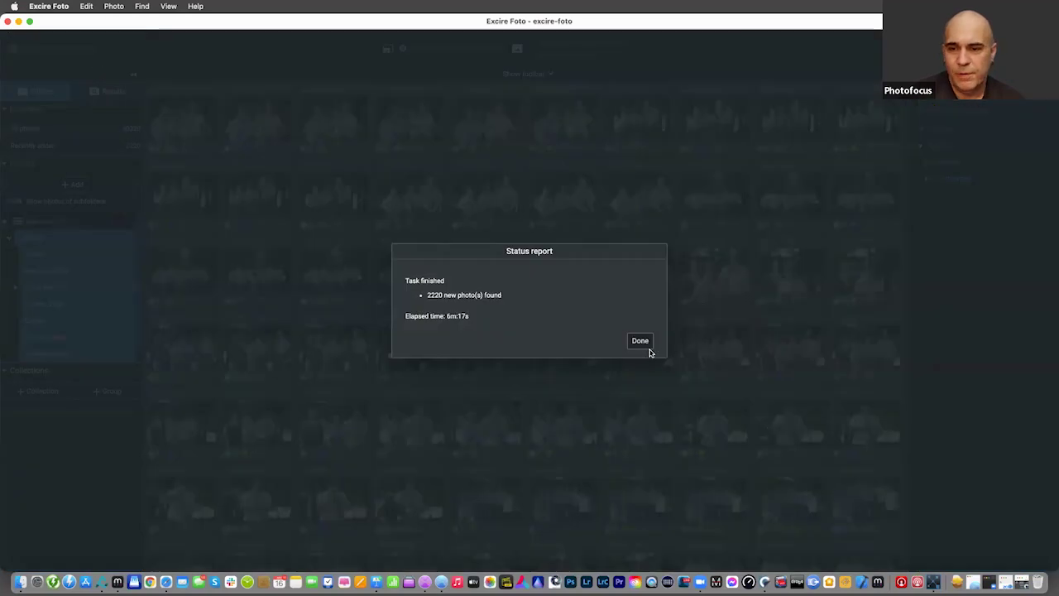
click(641, 342)
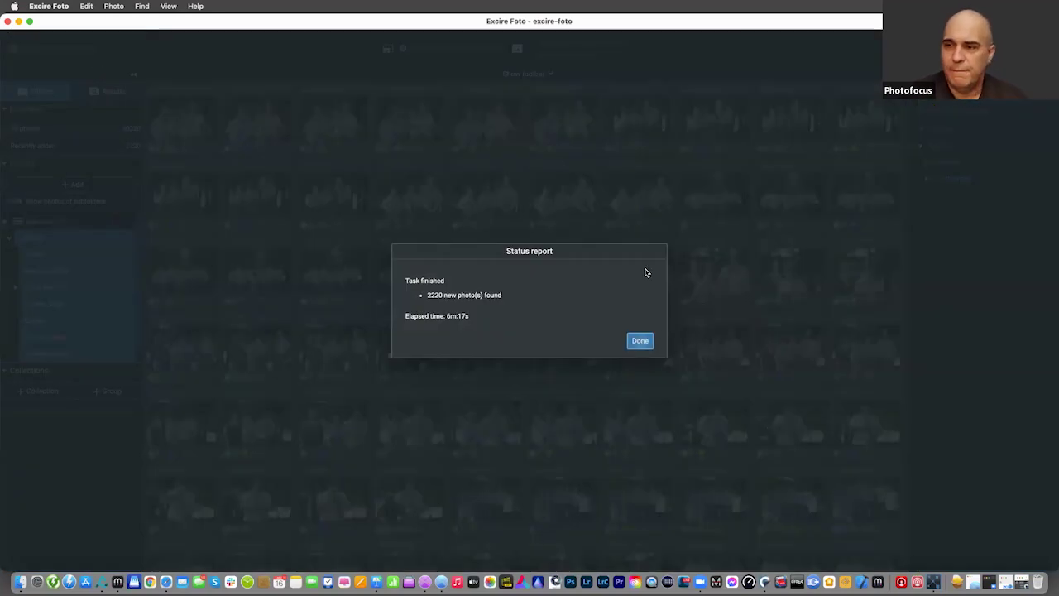
Browse the newly added _Culling photos and inspect the automatic keywords of the boy's photo _DSC1306.NEF.
scroll(259, 192, down, 3)
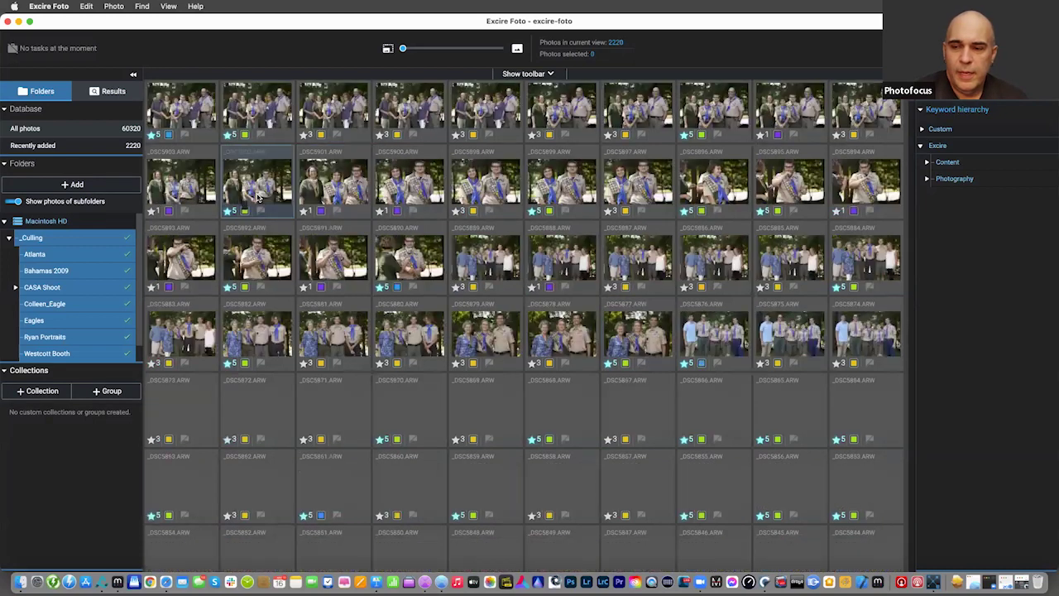
scroll(272, 195, down, 5)
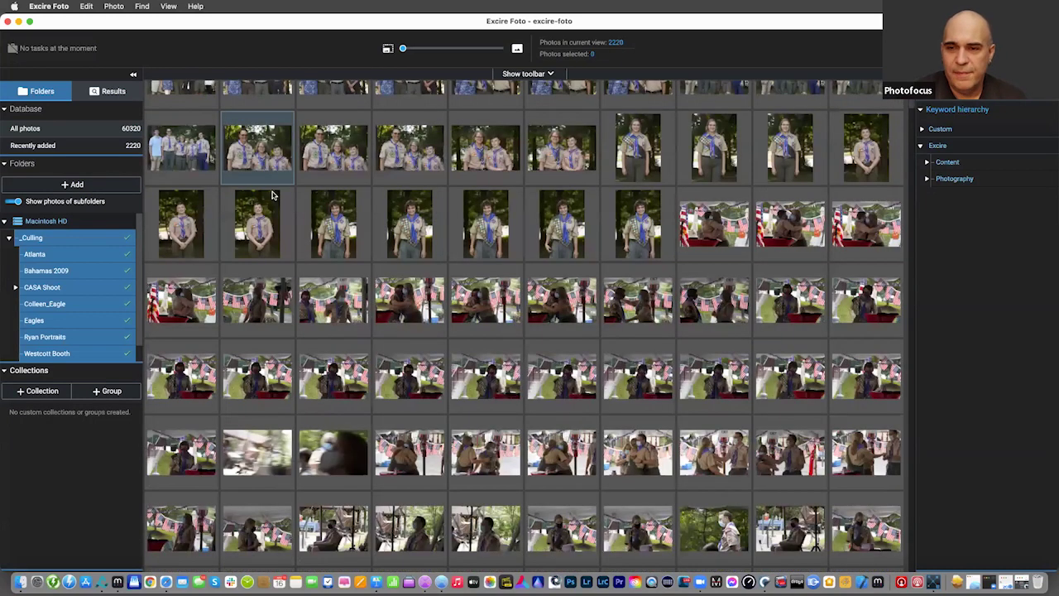
scroll(272, 195, down, 10)
click(439, 216)
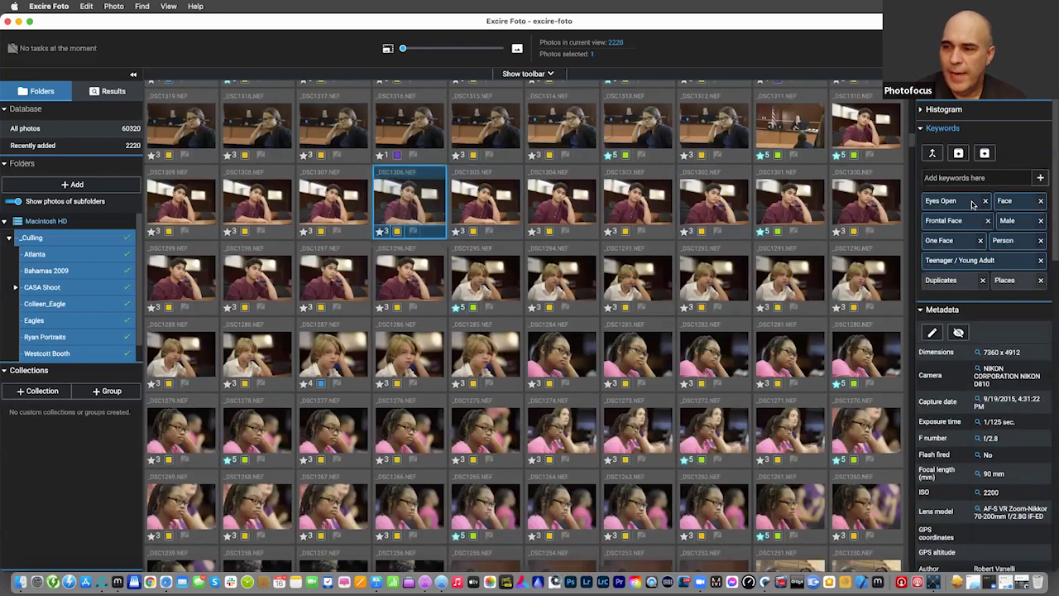
click(1005, 203)
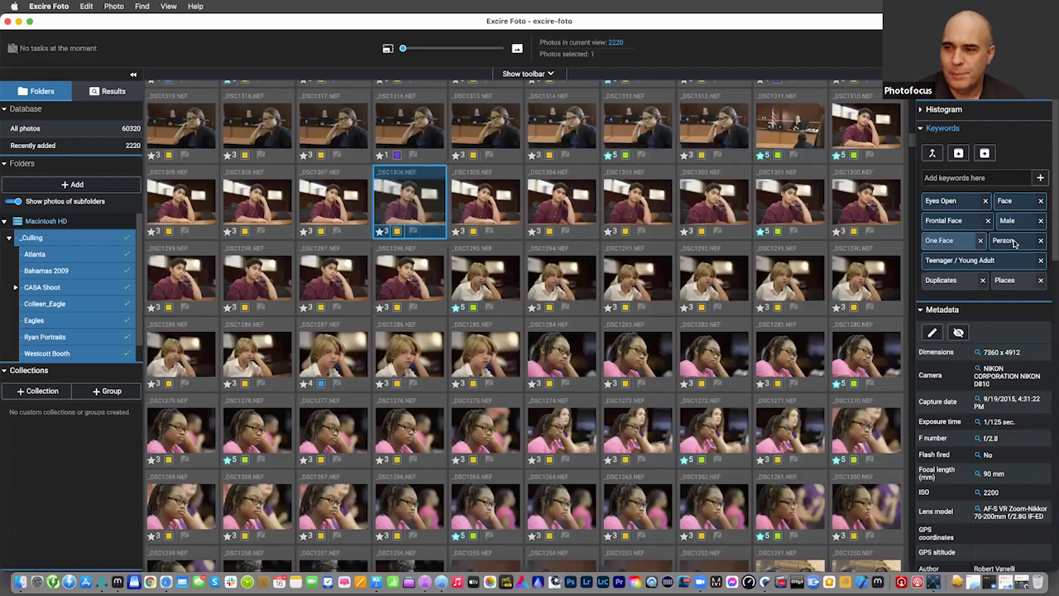
scroll(998, 233, down, 1)
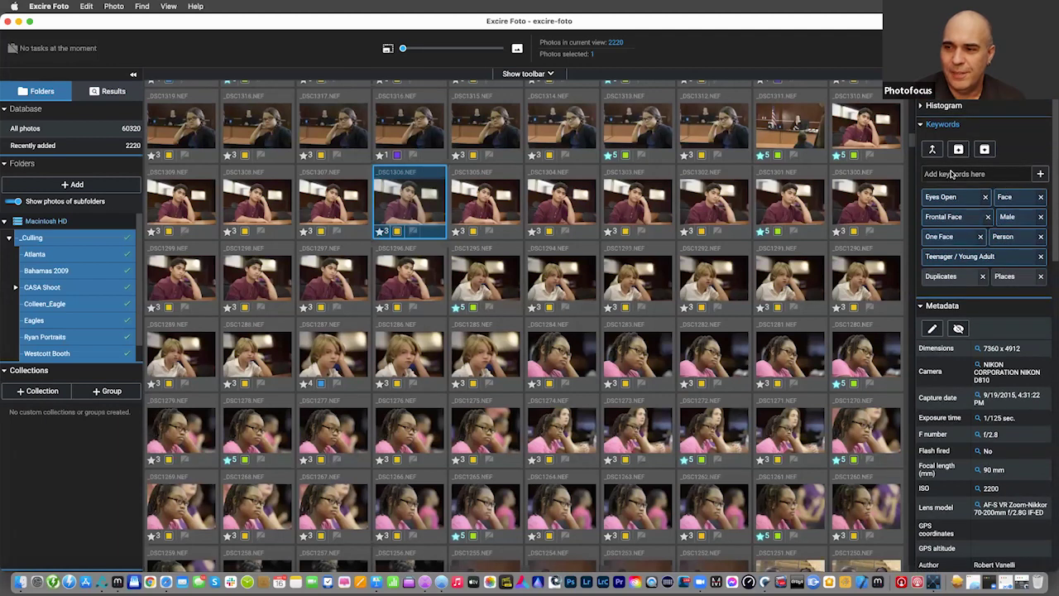
scroll(951, 174, down, 2)
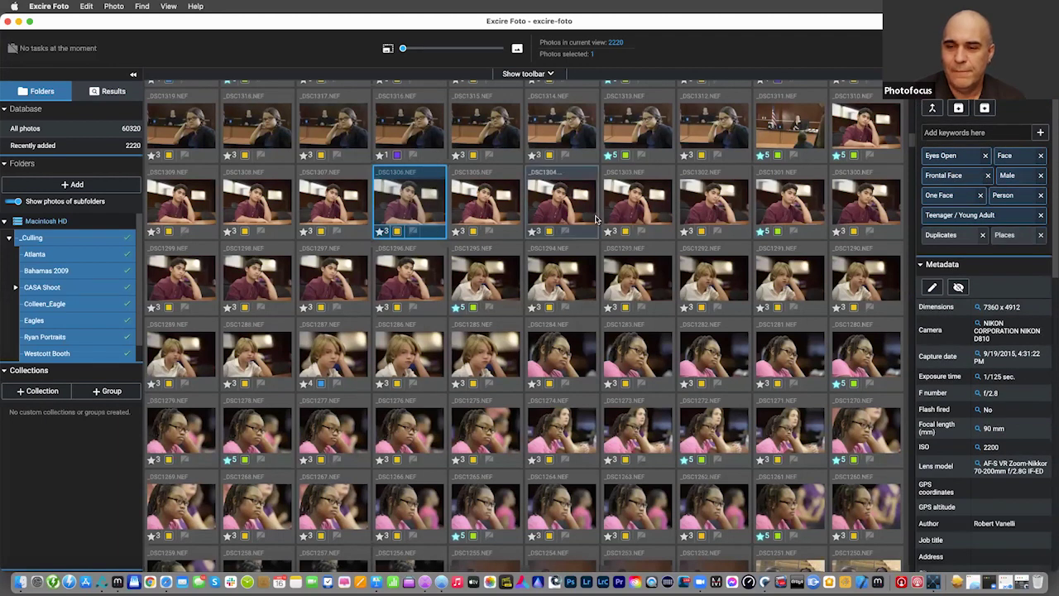
Review all automatic keywords of _DSC1213.NEF, the portrait of the girl in the pink shirt.
scroll(596, 220, down, 5)
scroll(628, 253, down, 5)
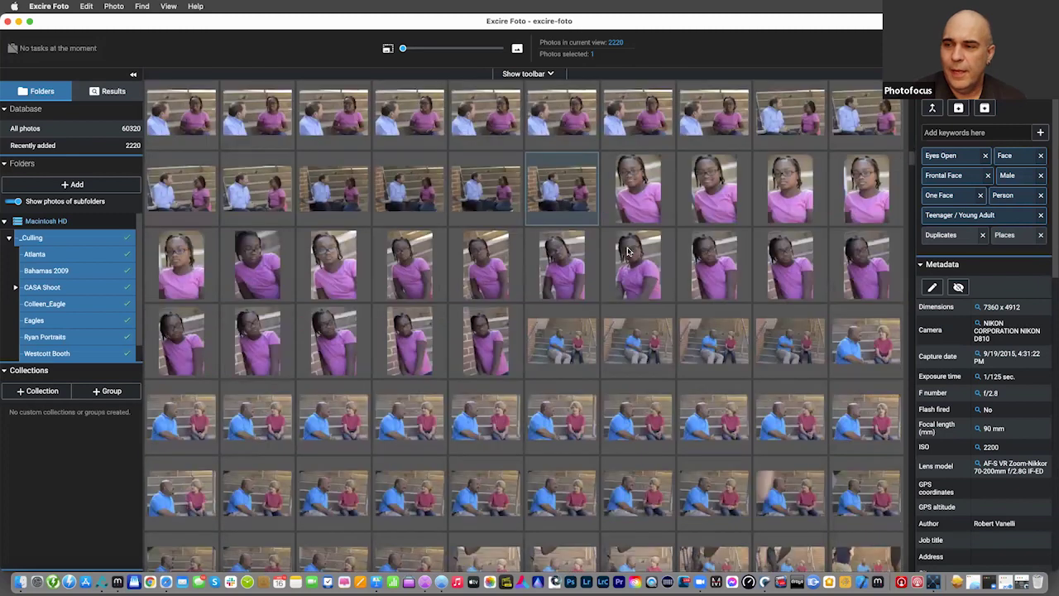
click(627, 252)
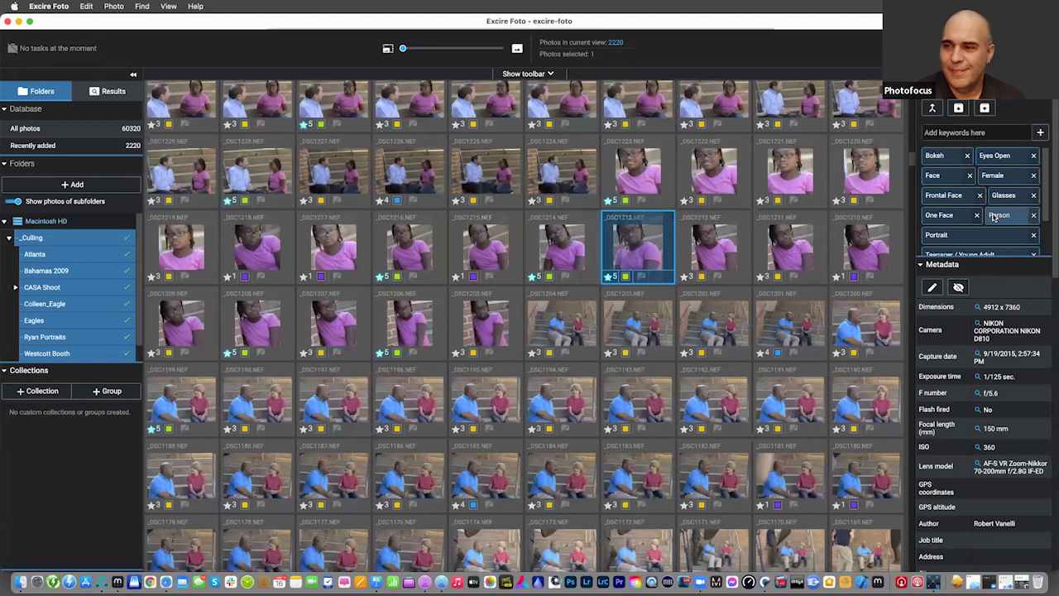
scroll(977, 191, up, 1)
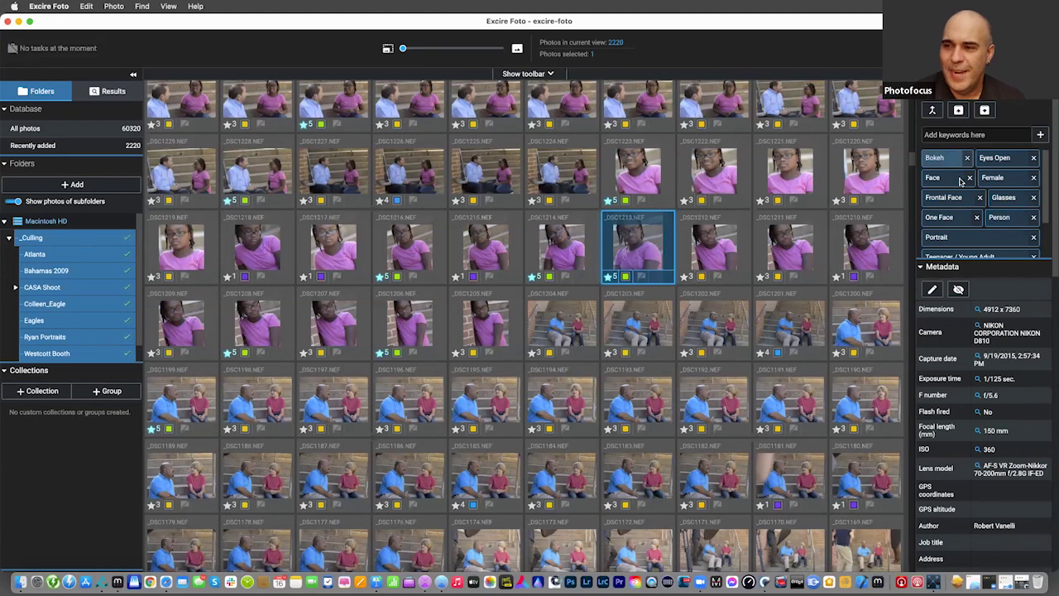
scroll(962, 180, down, 2)
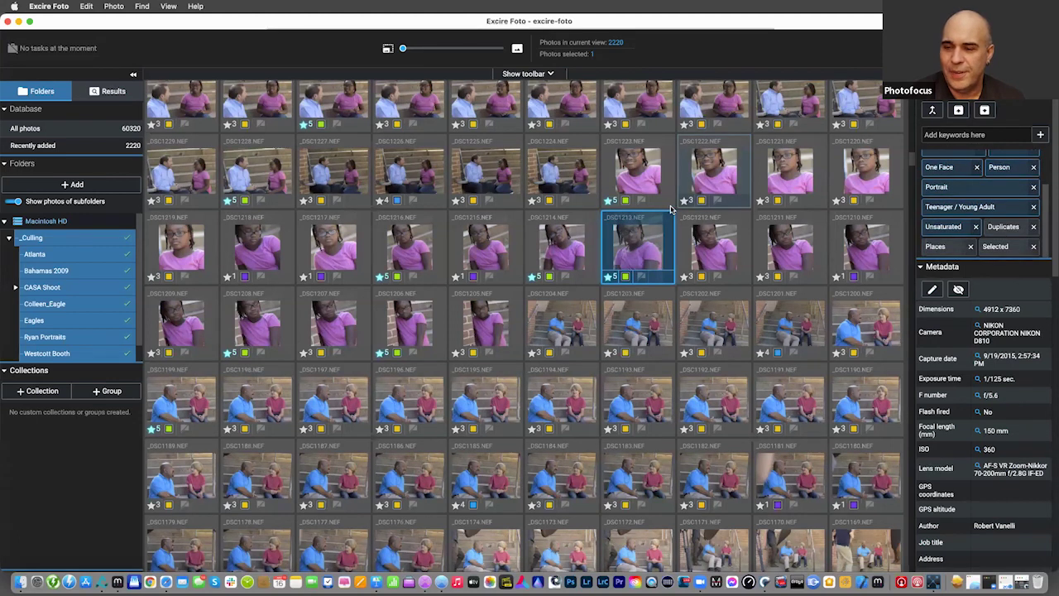
Check the automatic keywords of _DSC1132.NEF, the portrait of the boy in the red shirt.
scroll(671, 207, down, 3)
scroll(643, 319, down, 5)
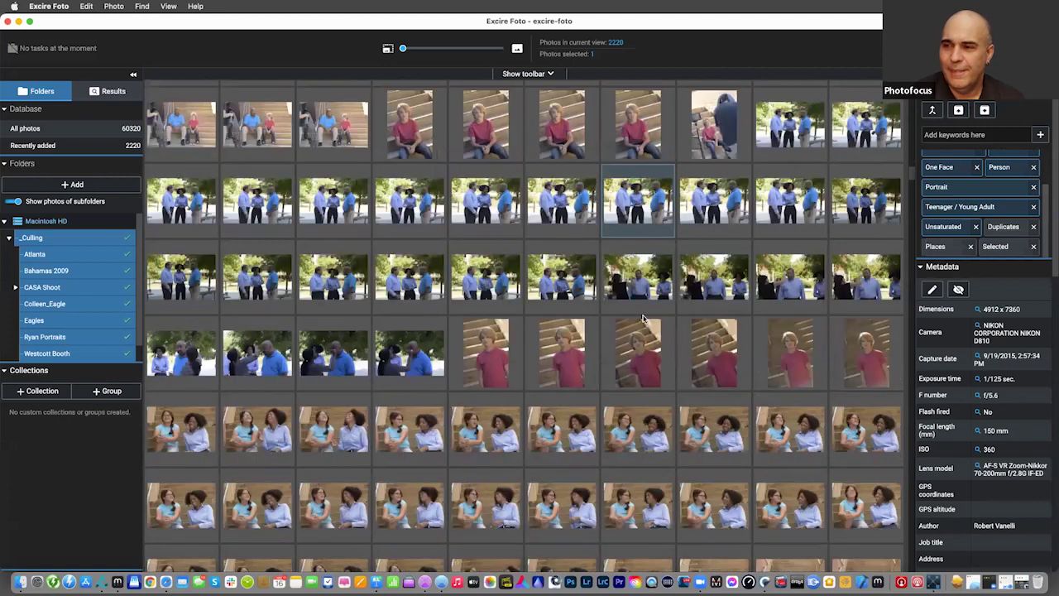
click(643, 319)
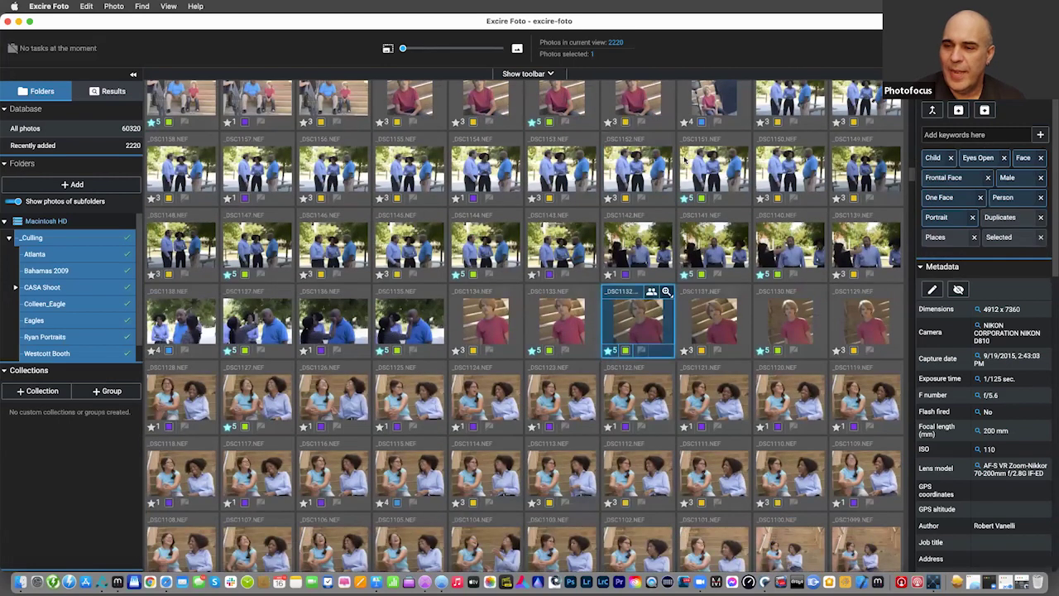
Browse on to the studio photos and review the automatic keywords of the group shot _DSC0961.NEF.
scroll(684, 160, down, 5)
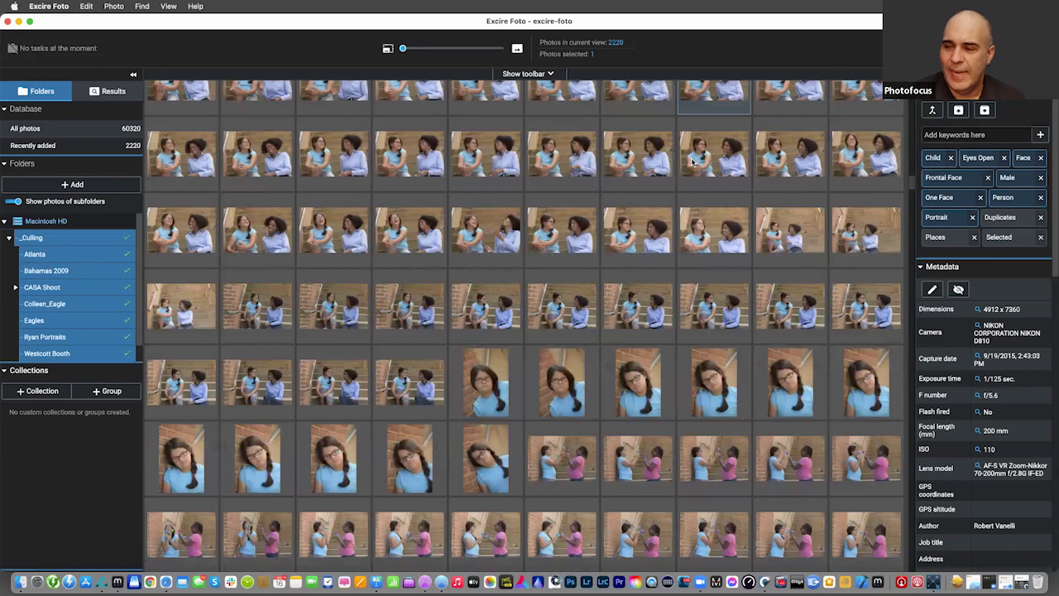
scroll(693, 161, down, 5)
scroll(614, 306, down, 5)
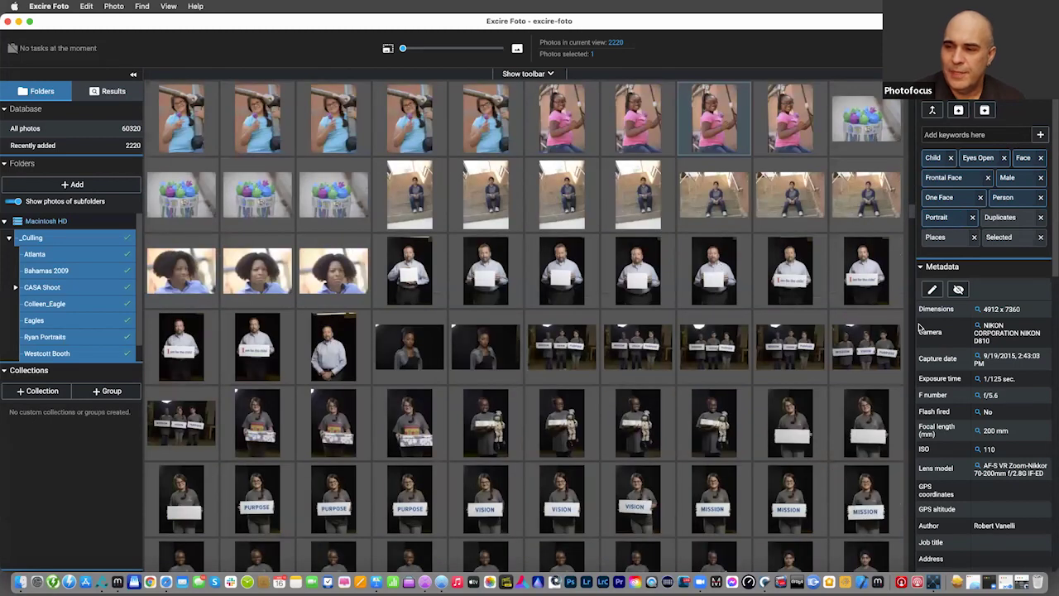
click(635, 278)
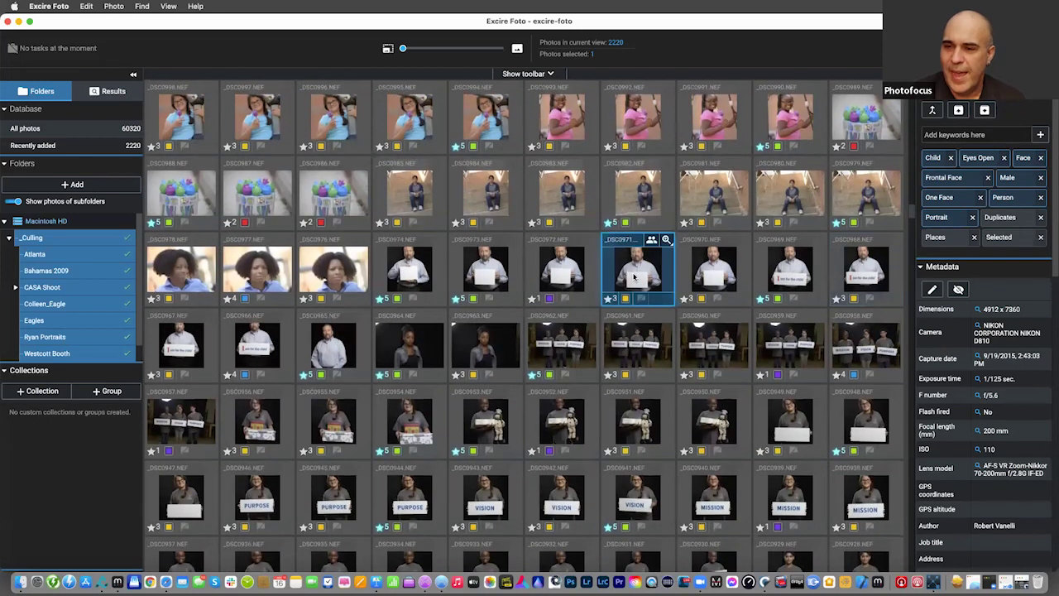
click(638, 344)
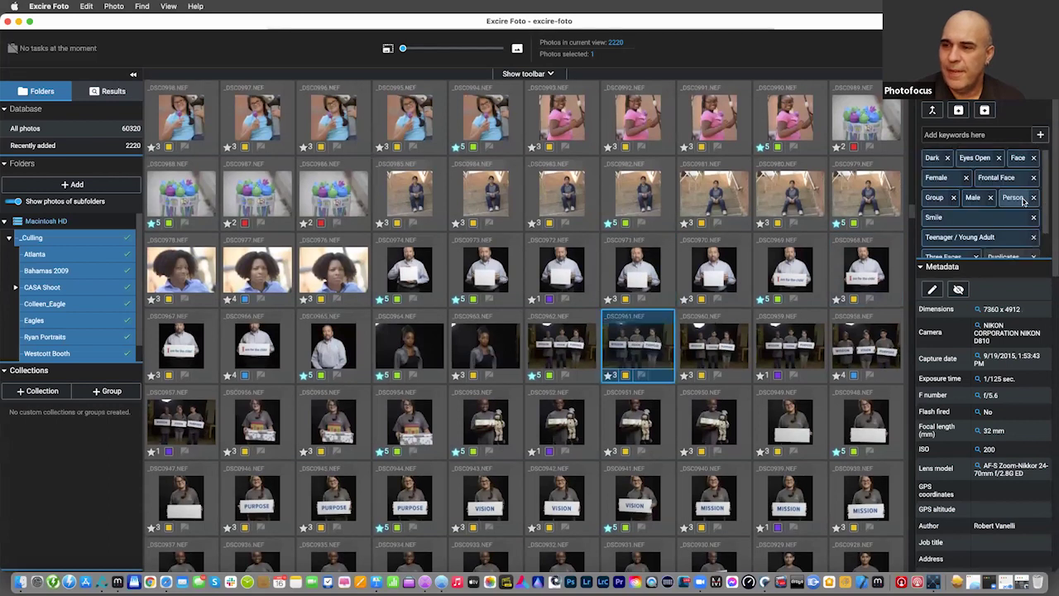
scroll(1023, 201, down, 2)
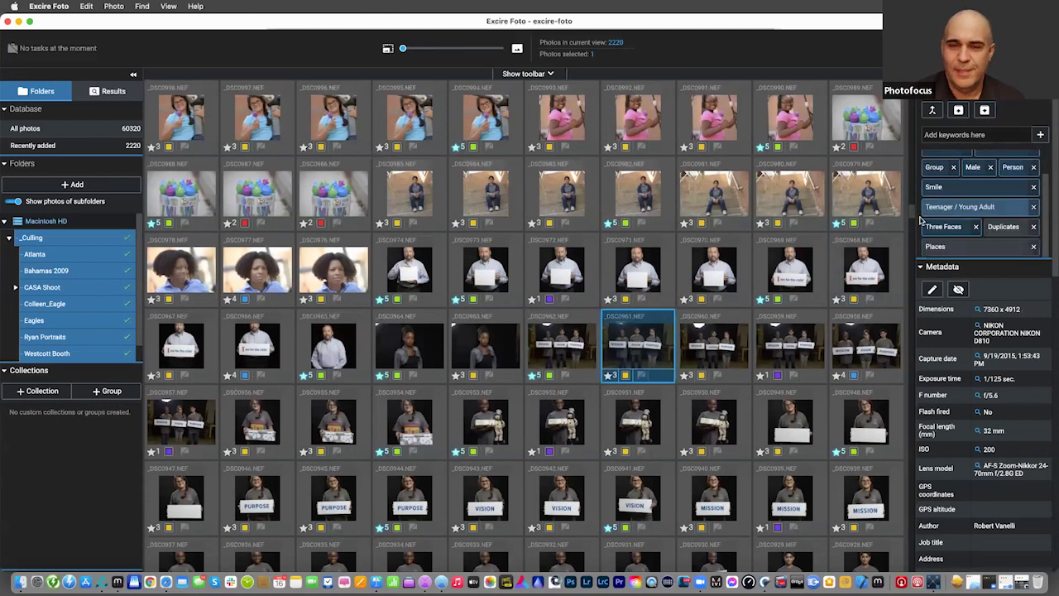
Check the automatic keywords of _DSC0943.NEF, the portrait with the VISION sign.
scroll(463, 254, down, 2)
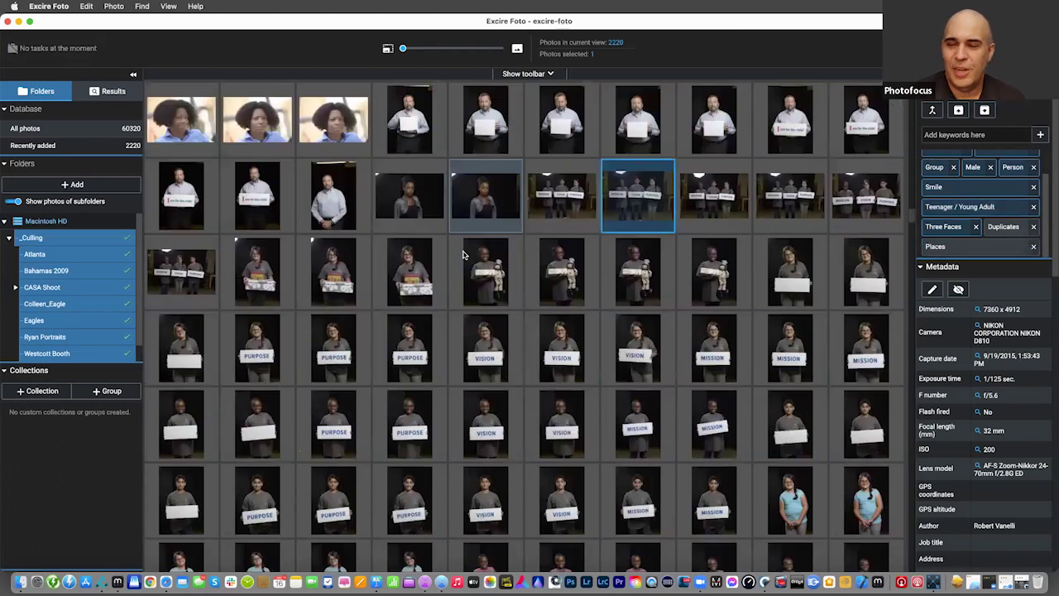
scroll(482, 179, down, 4)
click(484, 109)
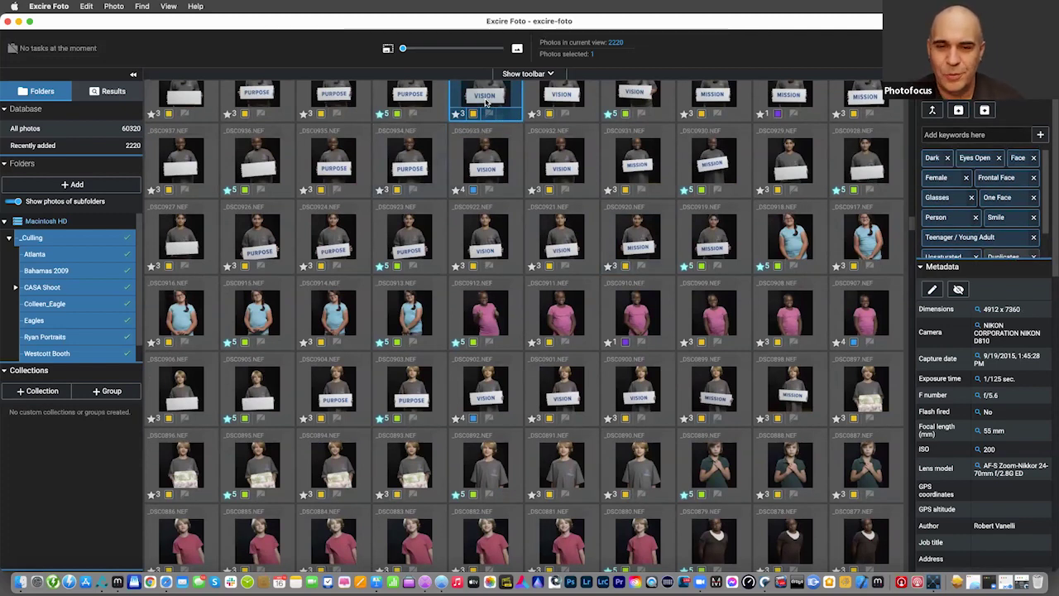
Switch to Mylio and bring up its Folders view.
key(super+Tab)
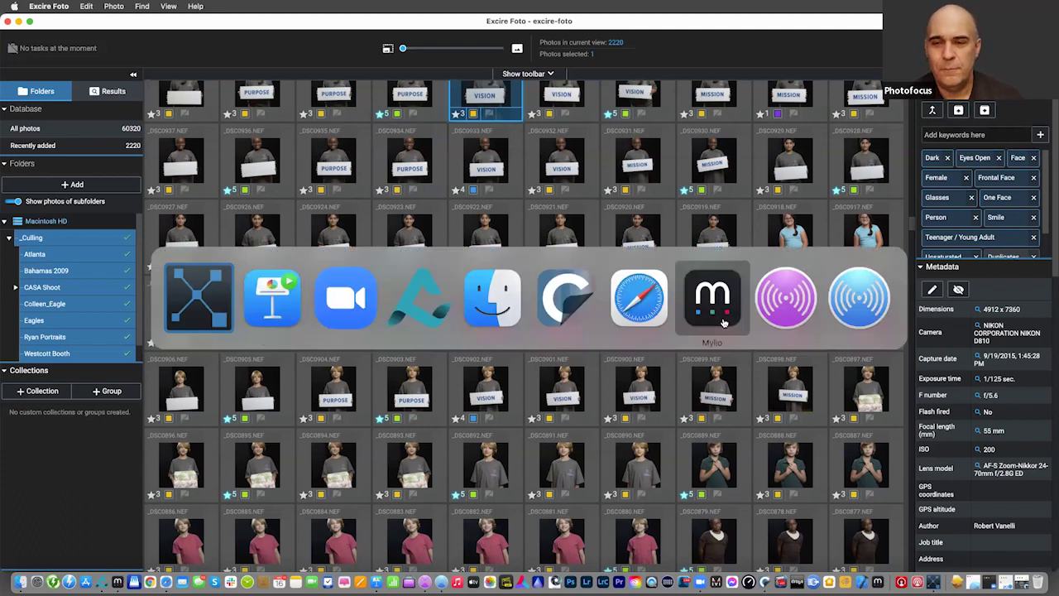
click(639, 298)
scroll(354, 163, up, 1)
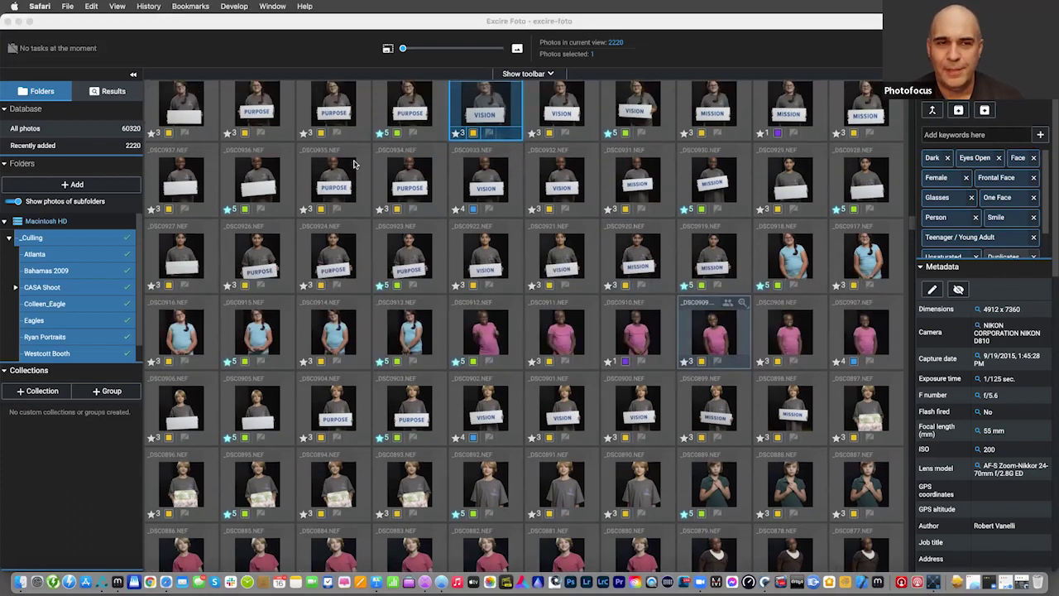
scroll(353, 163, up, 1)
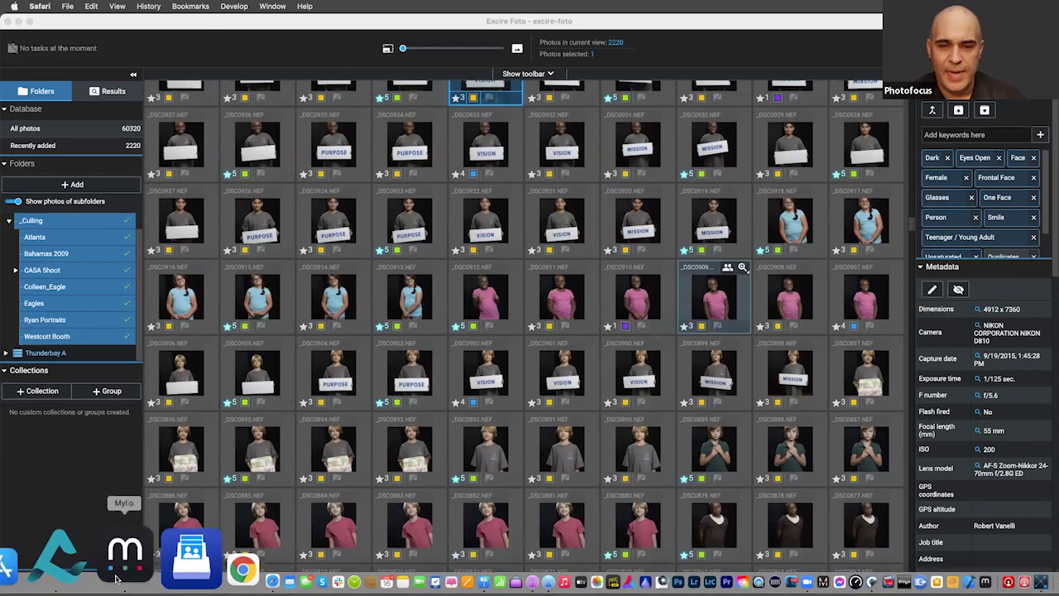
click(119, 571)
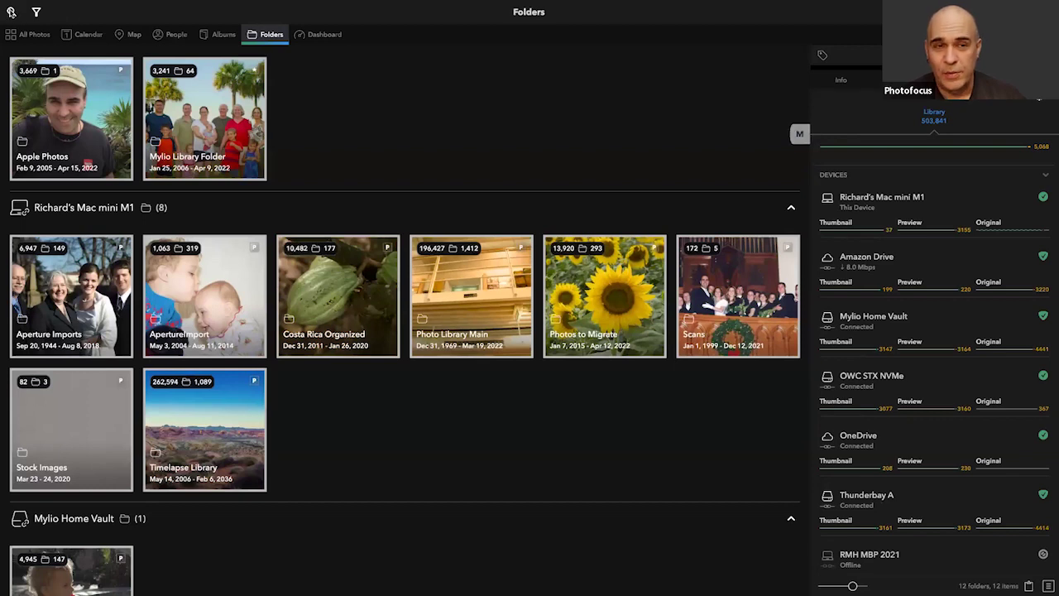
Search the Mylio library for "vision" and show the matching folders.
click(81, 11)
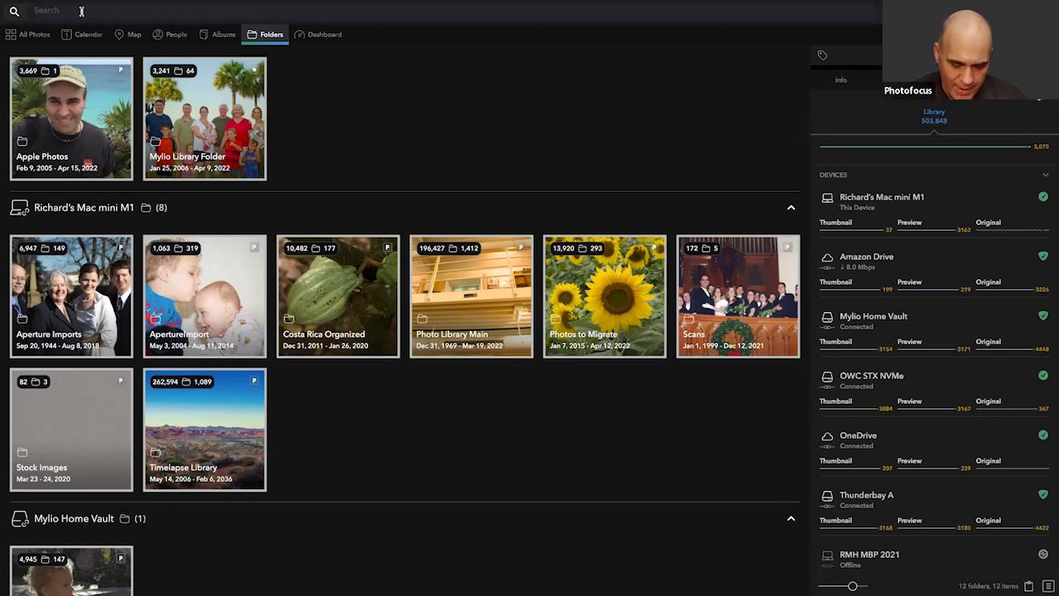
text(l)
key(BackSpace)
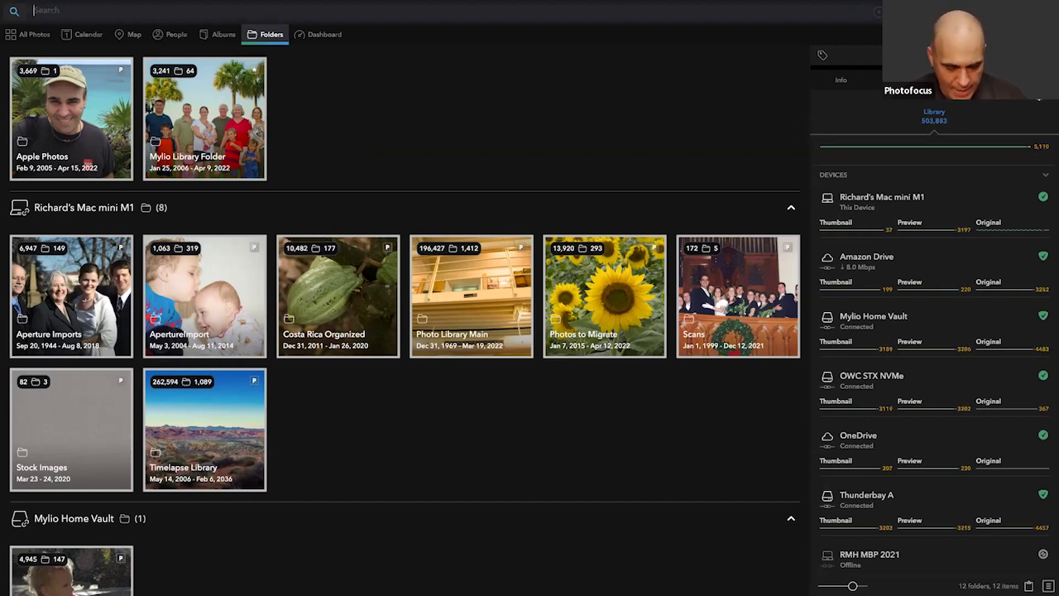
text(vision)
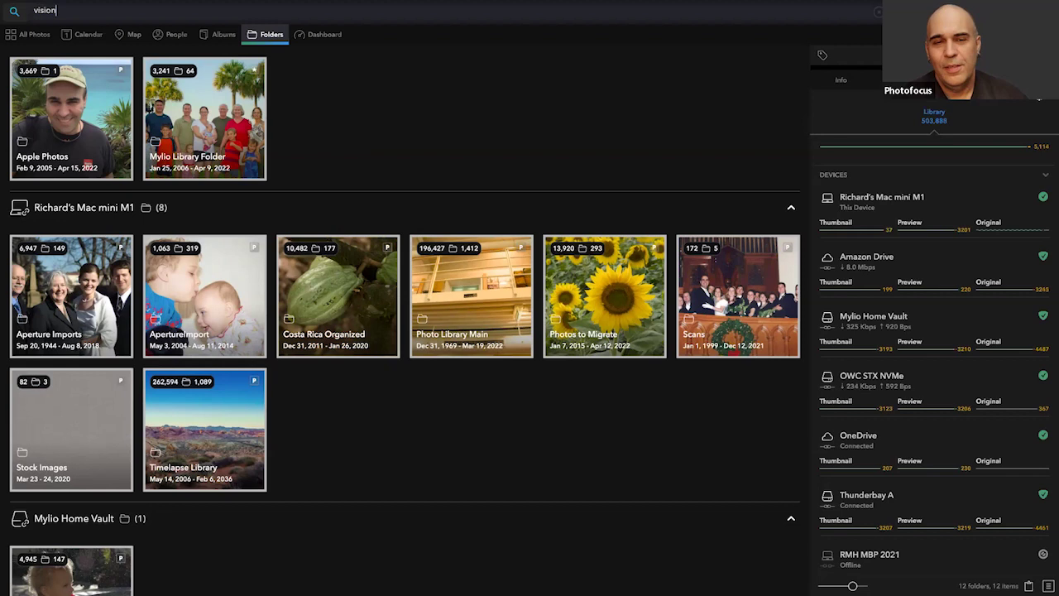
key(Return)
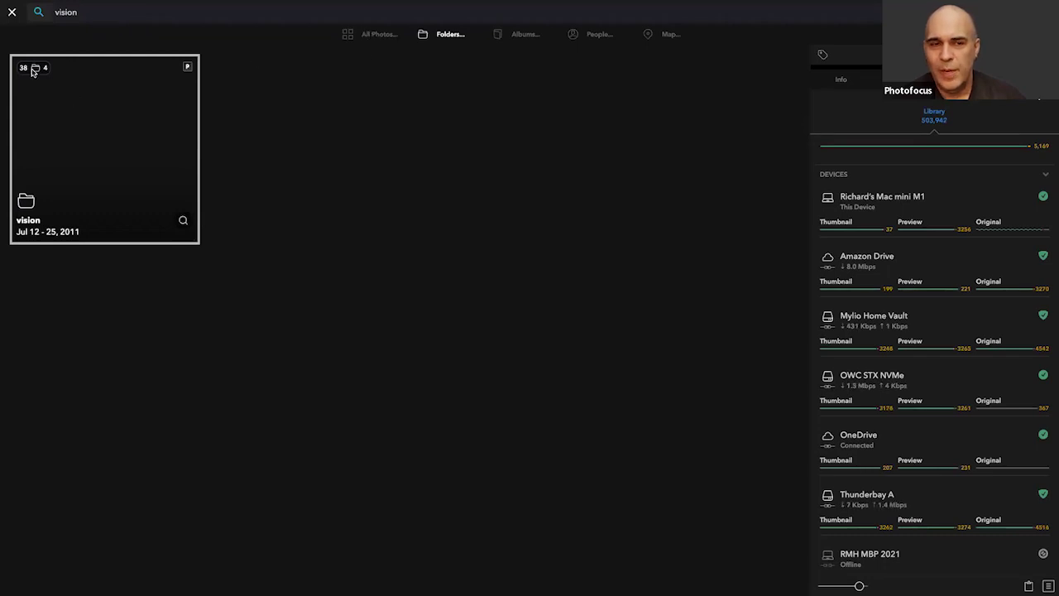
Switch to Excire Foto and browse down through the studio portraits in the _Culling folder.
key(super+Tab)
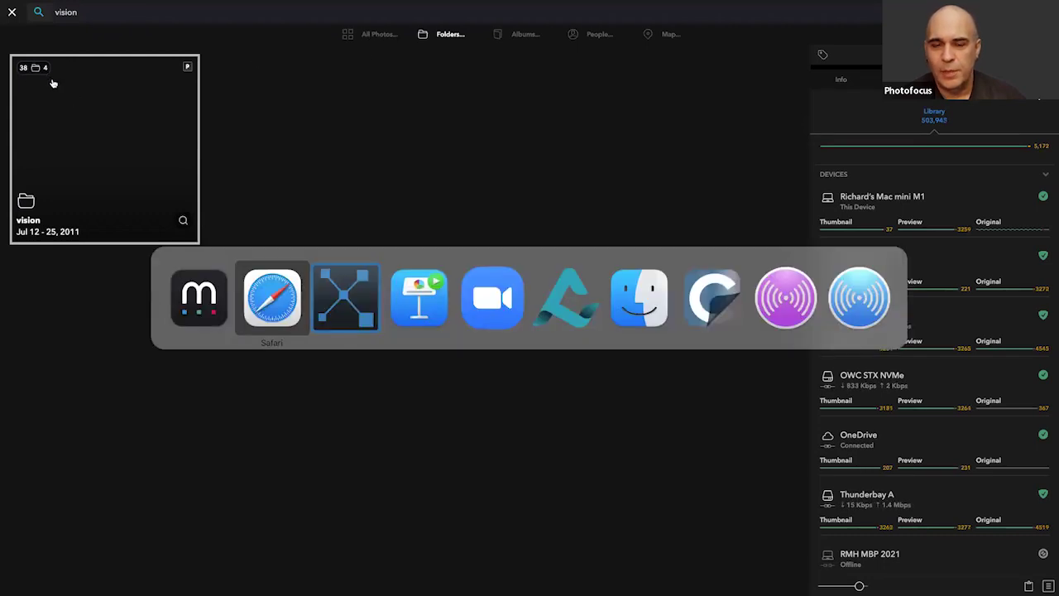
key(super+Tab)
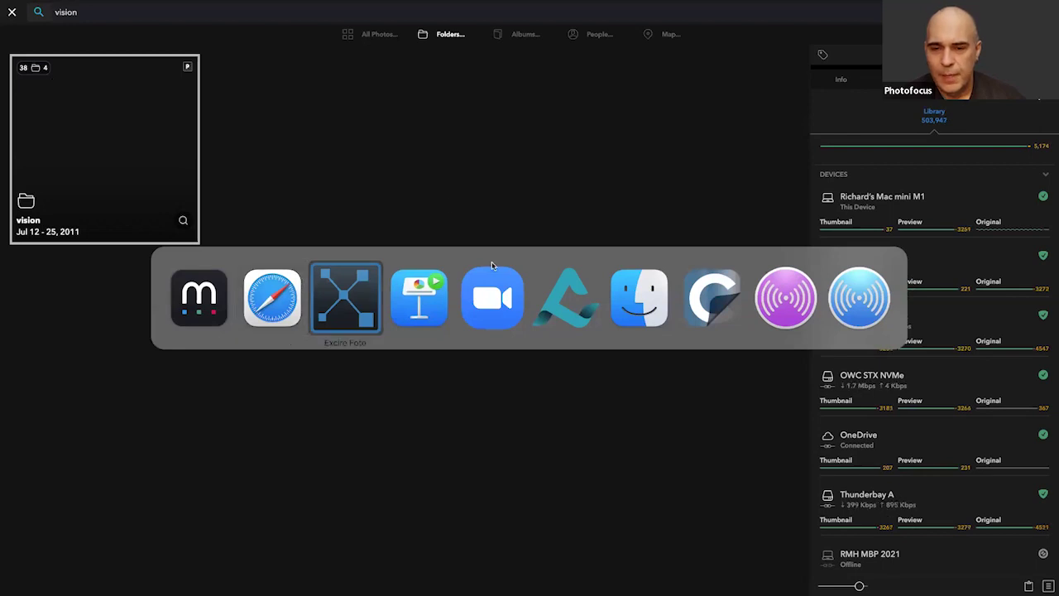
scroll(449, 242, down, 2)
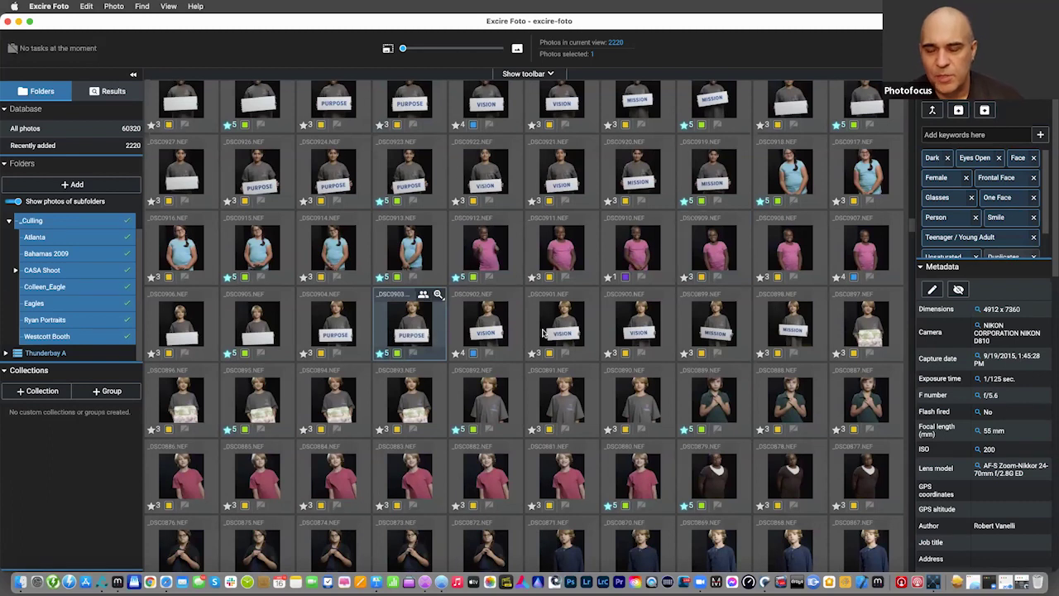
scroll(697, 312, down, 1)
scroll(697, 312, down, 20)
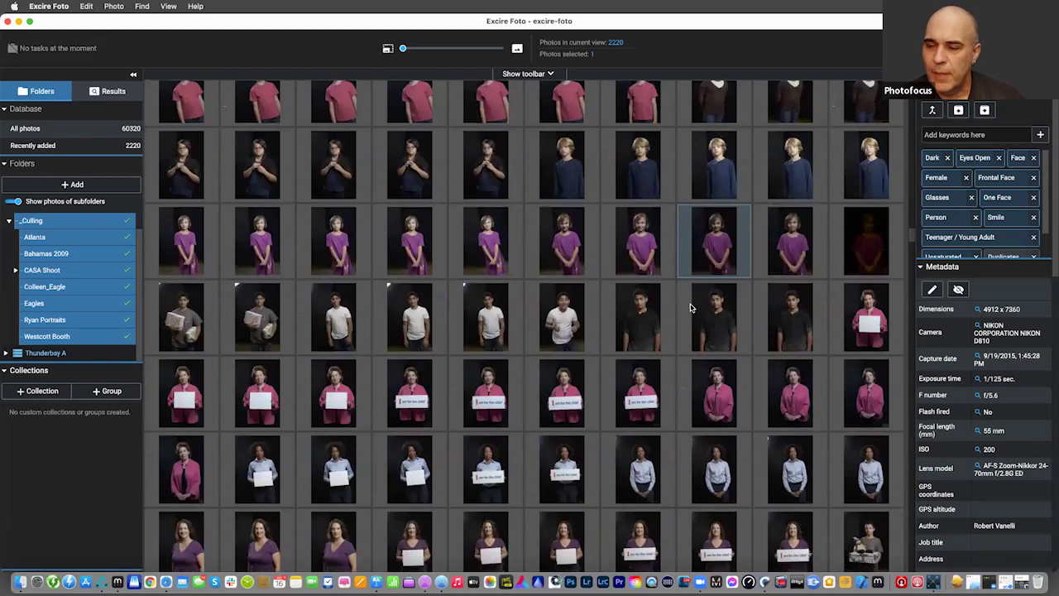
scroll(720, 260, down, 15)
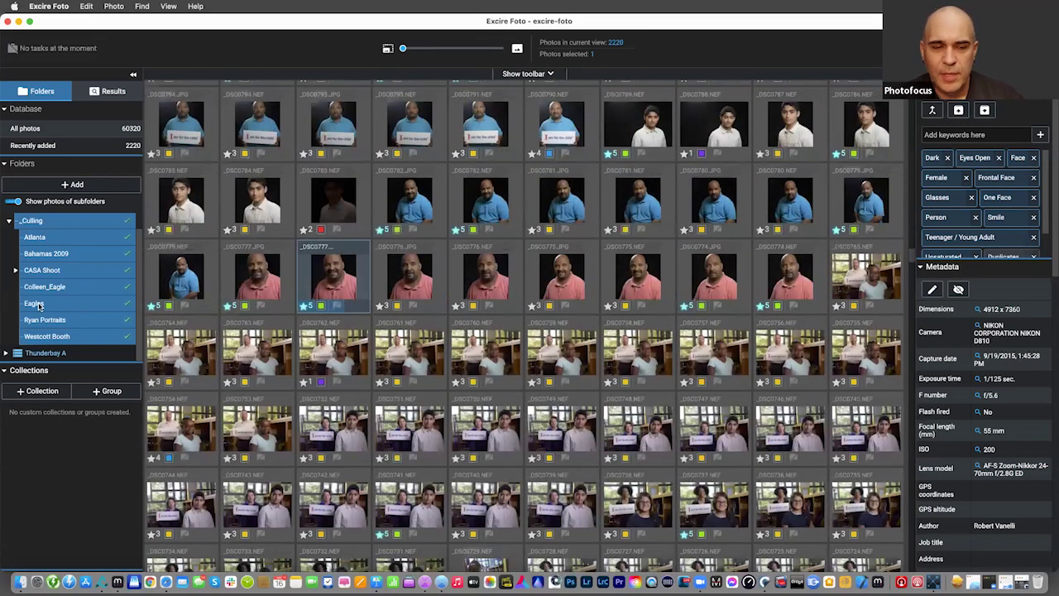
Open the Eagles folder and check the automatic keywords of DSC_0371.NEF, DSC_0322.NEF, DSC_0316.NEF and DSC_0314.NEF.
click(130, 303)
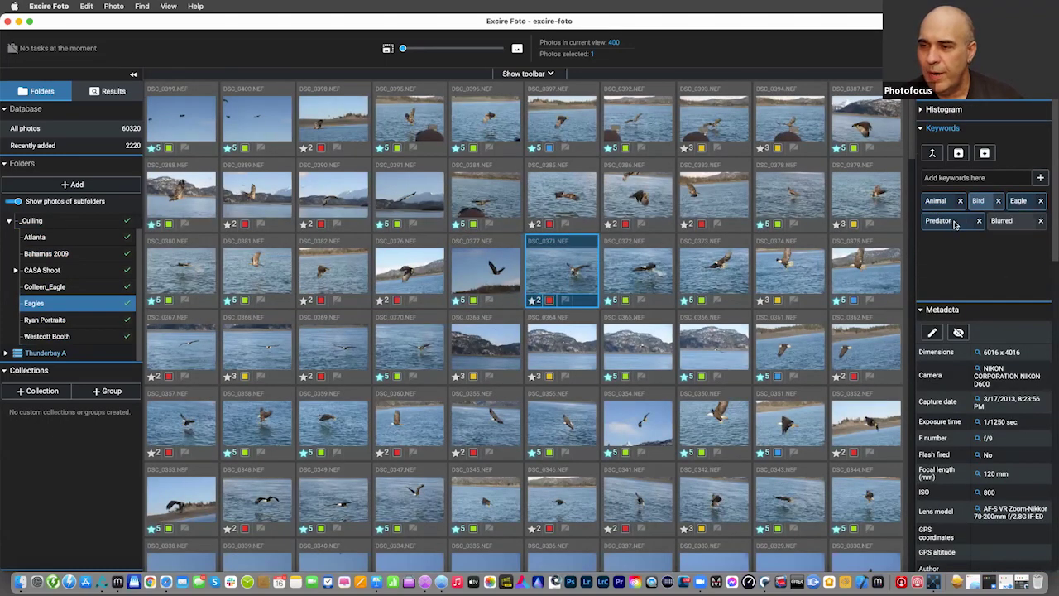
scroll(654, 265, down, 5)
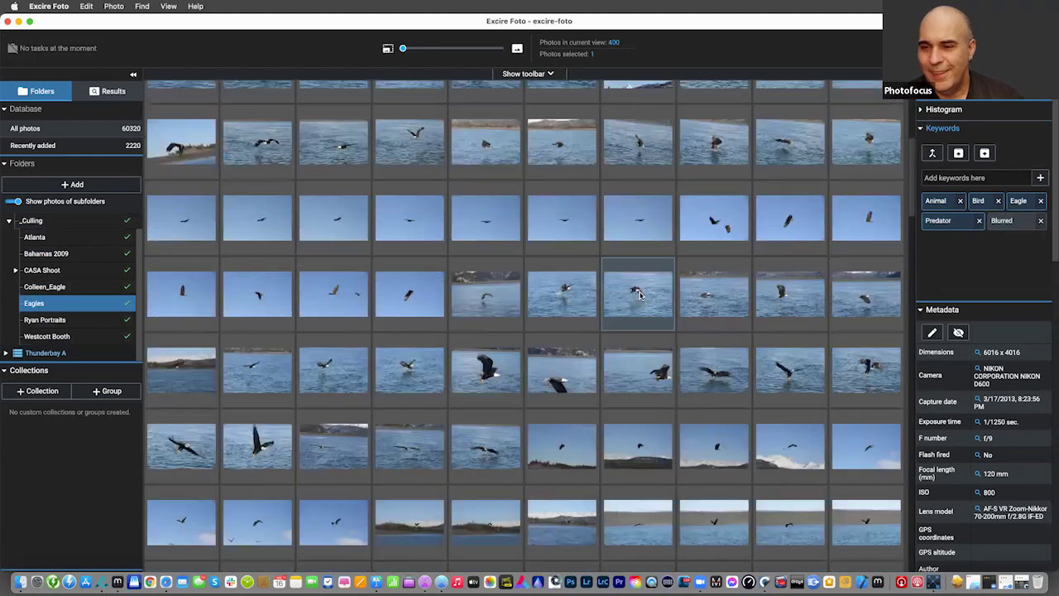
click(639, 295)
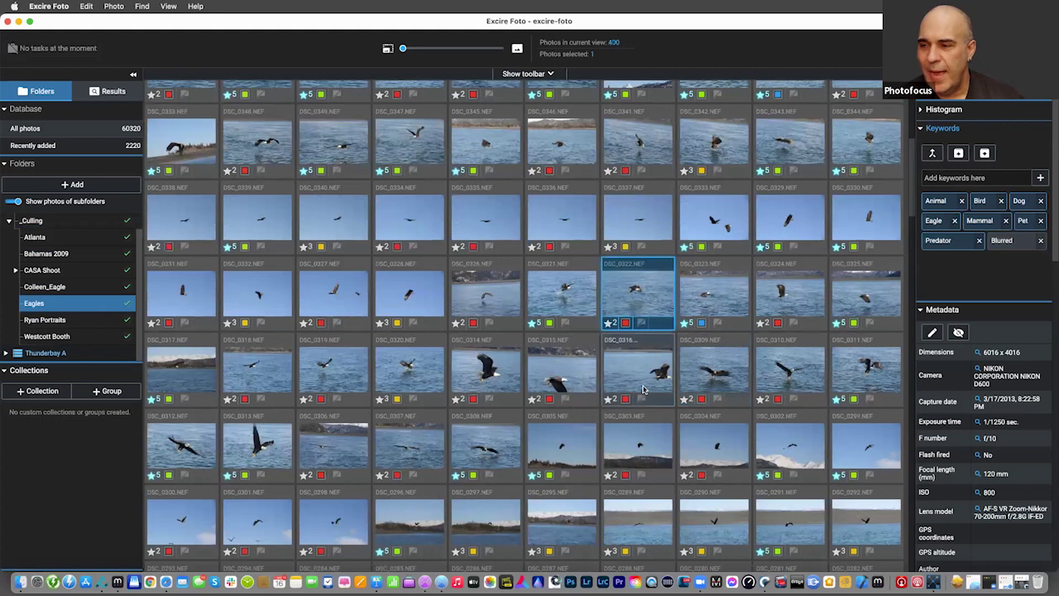
scroll(601, 382, down, 1)
key(Down)
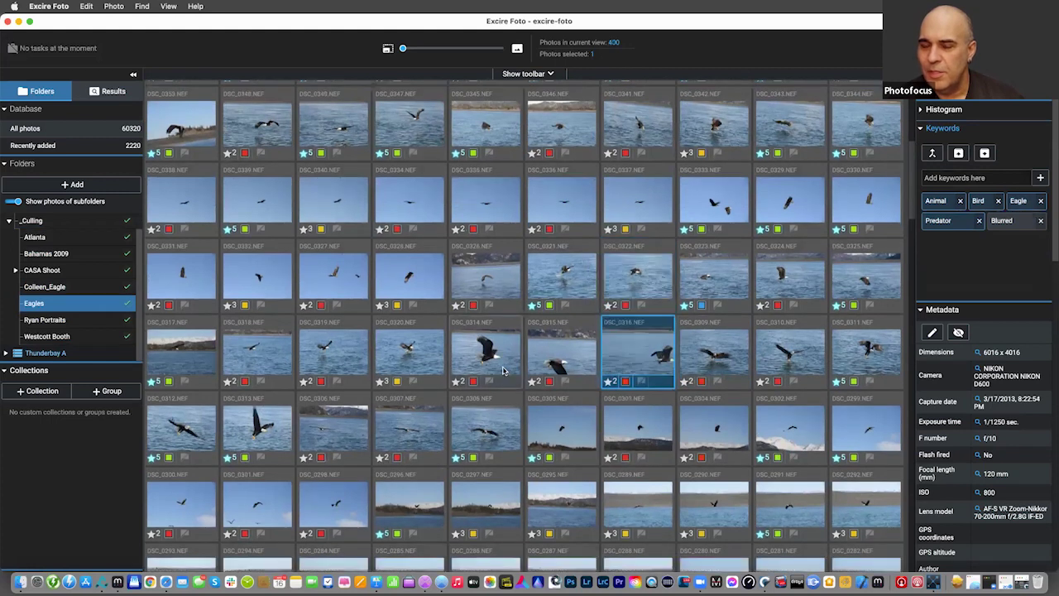
click(502, 370)
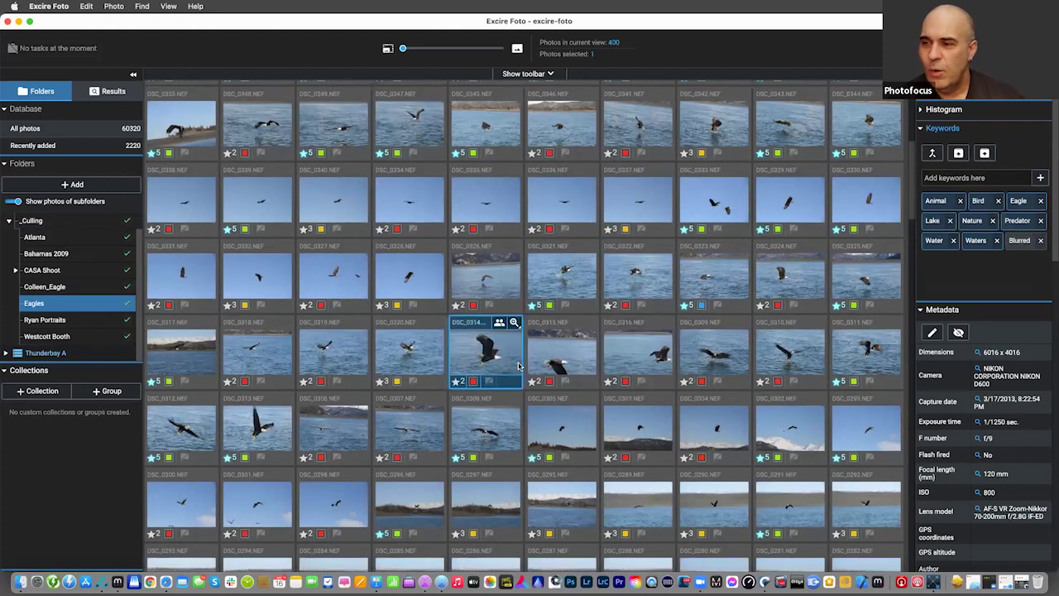
Browse further through the eagle photos and open the portraits folder listed directly below Eagles.
scroll(519, 365, down, 2)
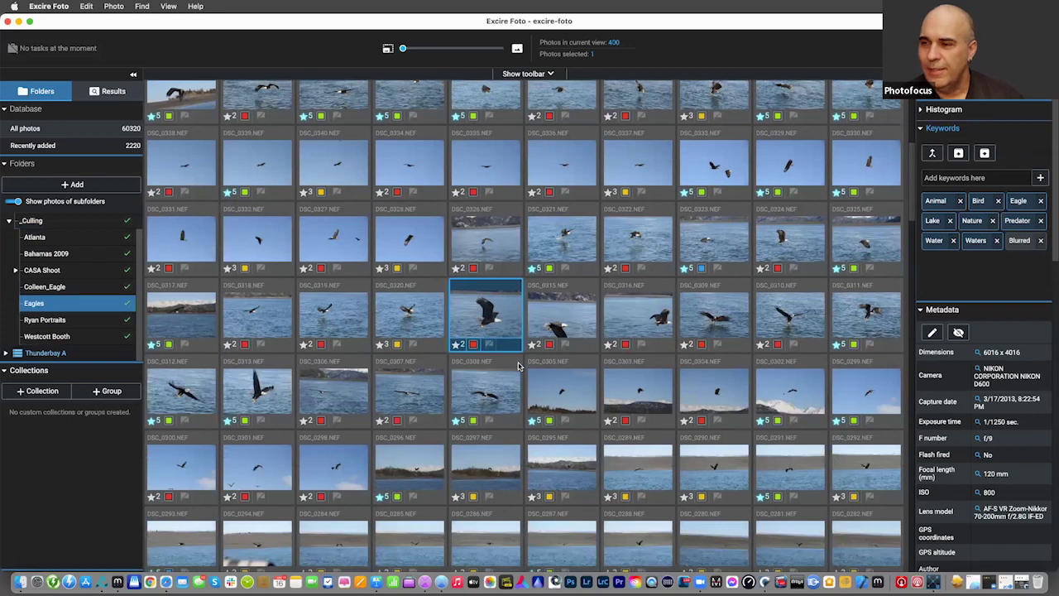
scroll(519, 366, down, 7)
scroll(517, 365, down, 12)
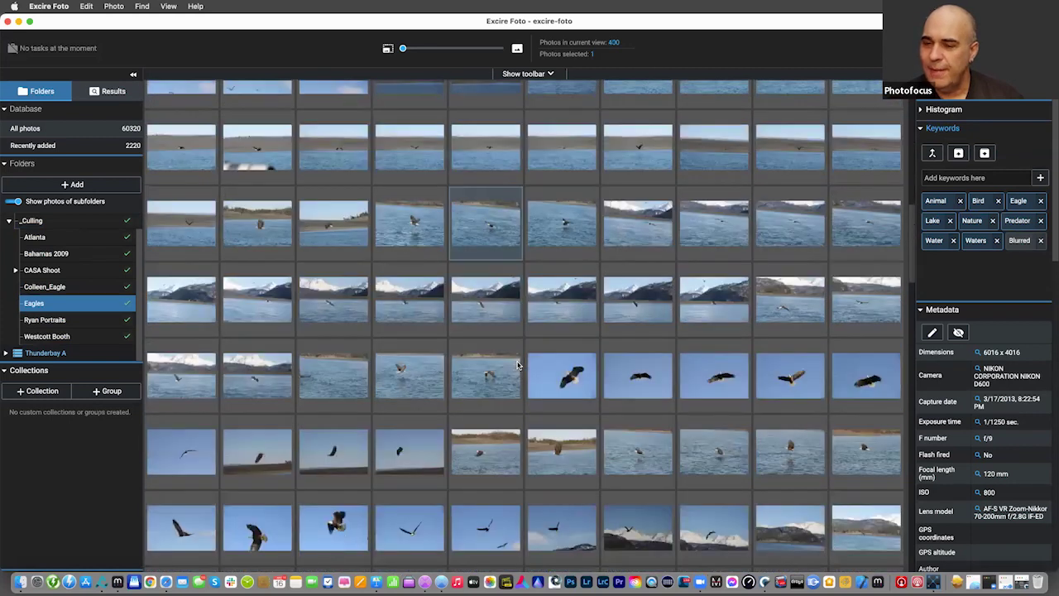
scroll(517, 365, down, 15)
scroll(517, 365, down, 10)
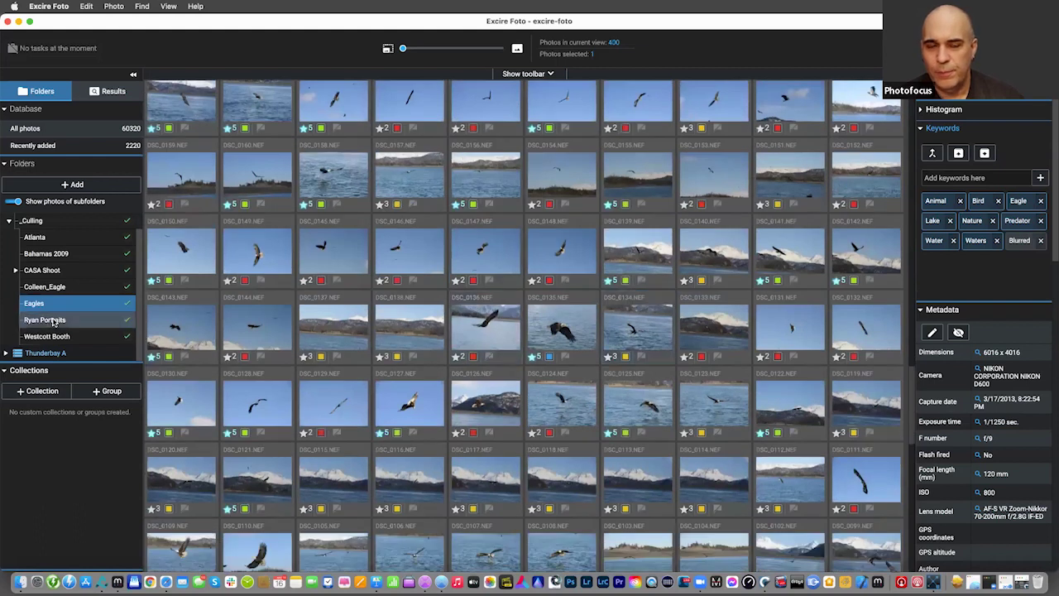
click(53, 320)
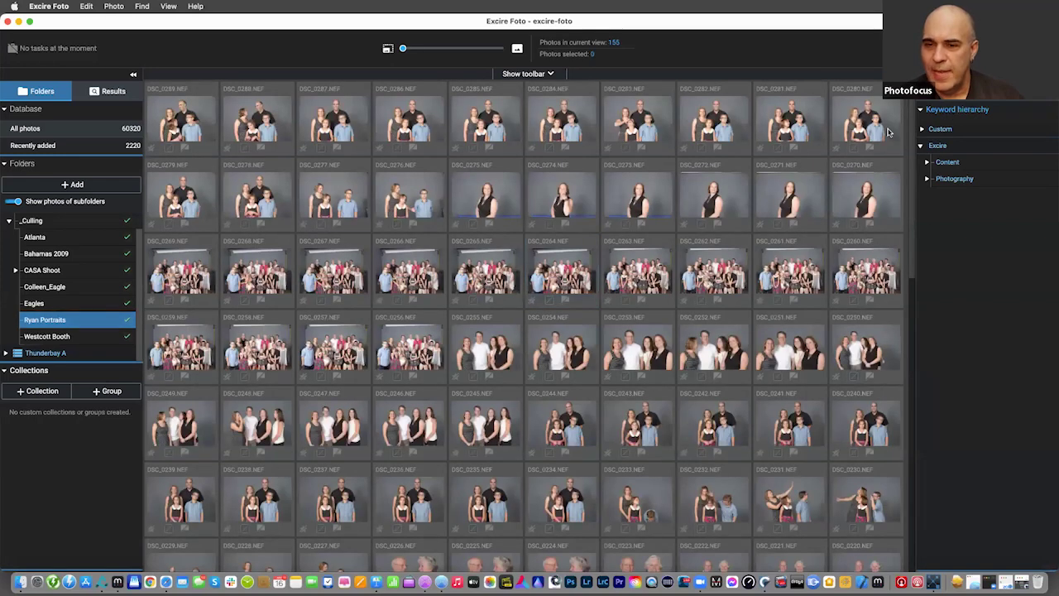
Find photos in the current view with two adult faces, setting gender about one third from Male to Female and expression close to Smile.
key(super+f)
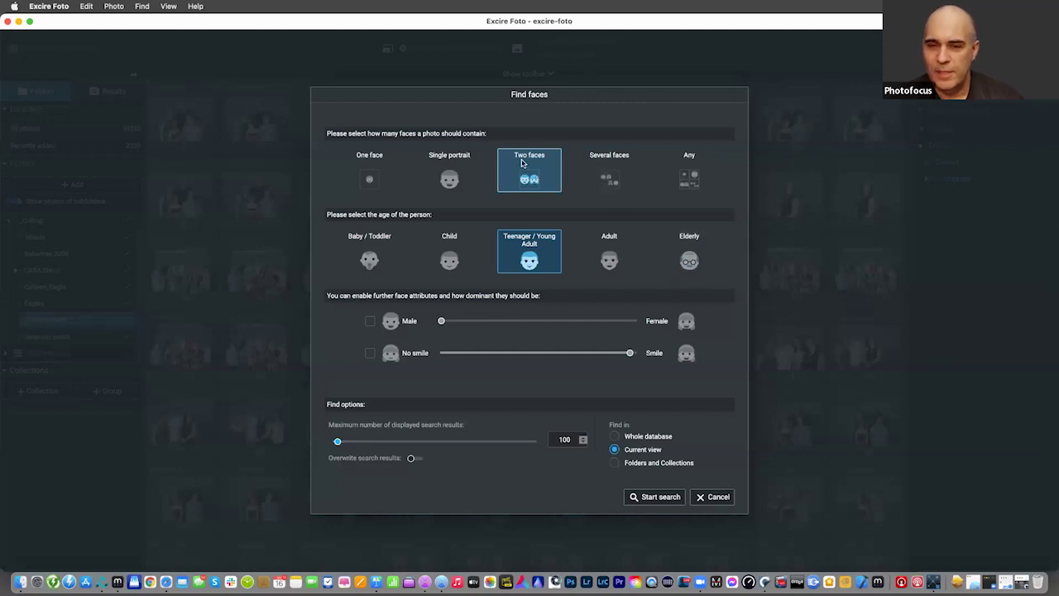
click(608, 261)
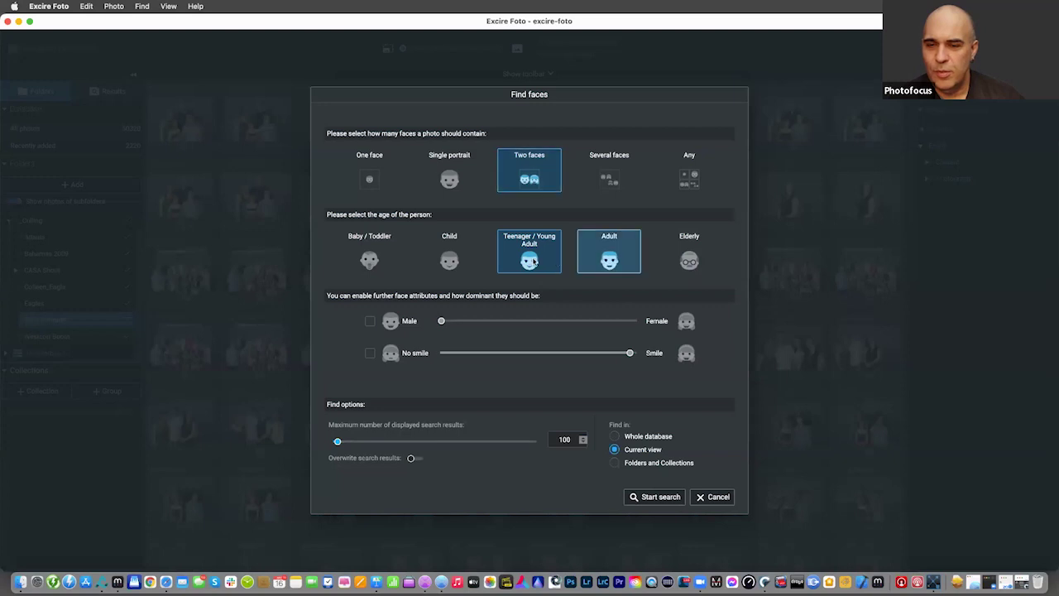
click(370, 321)
drag(443, 321, 510, 323)
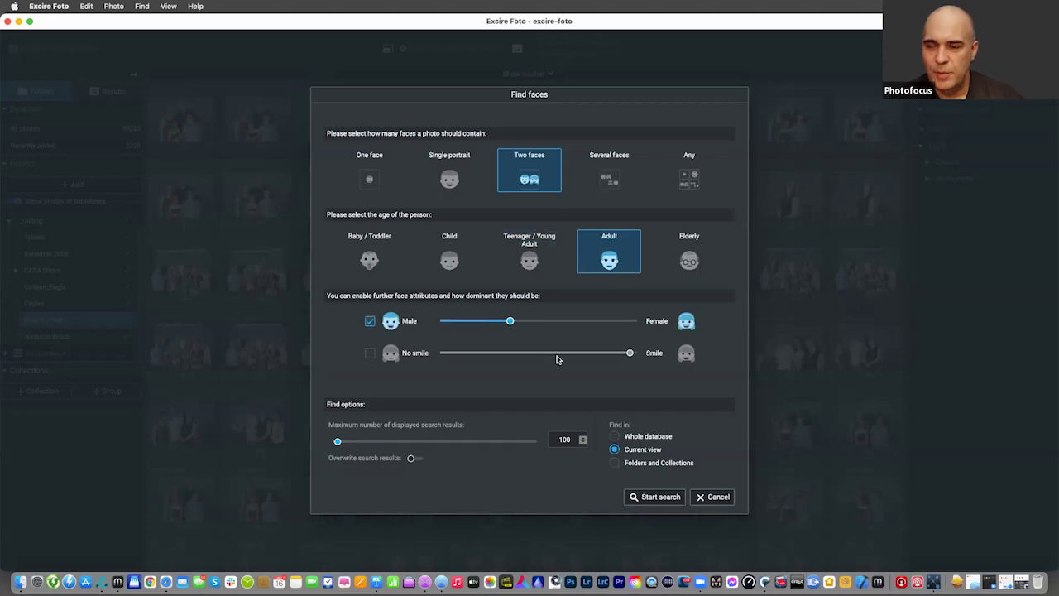
click(371, 354)
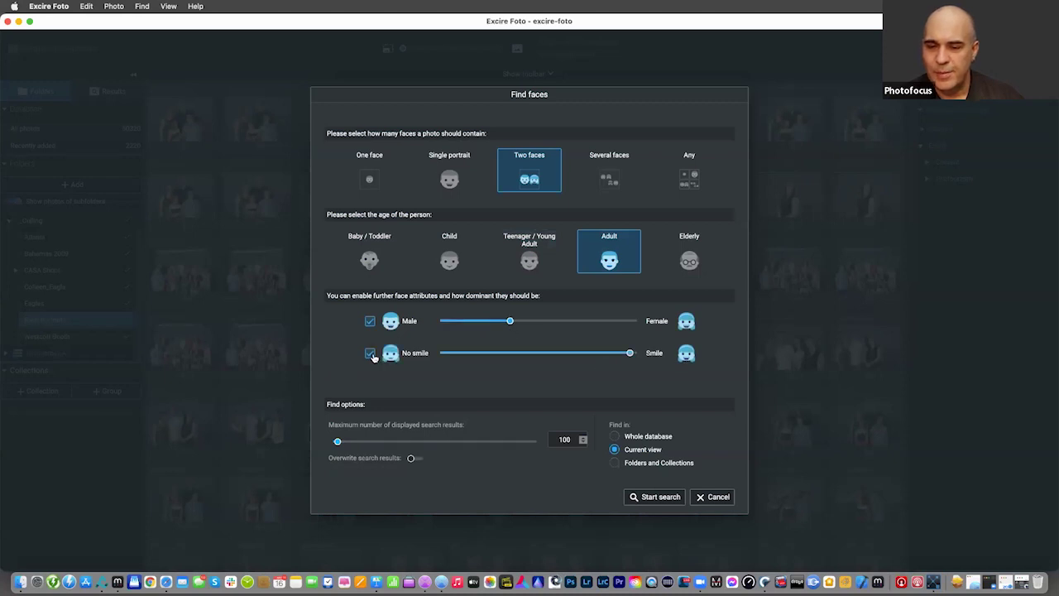
drag(633, 353, 611, 353)
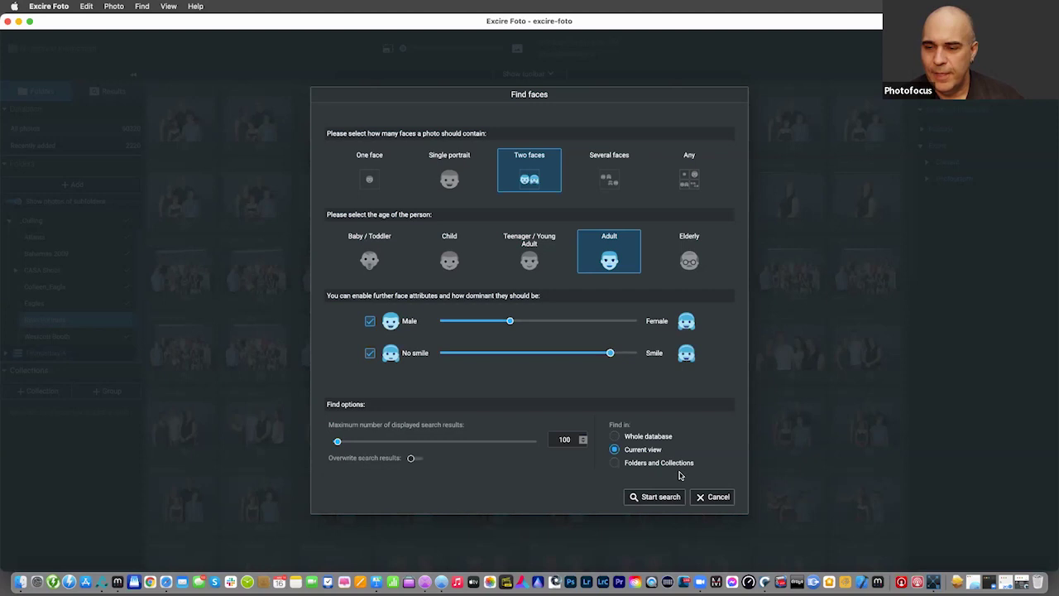
click(659, 496)
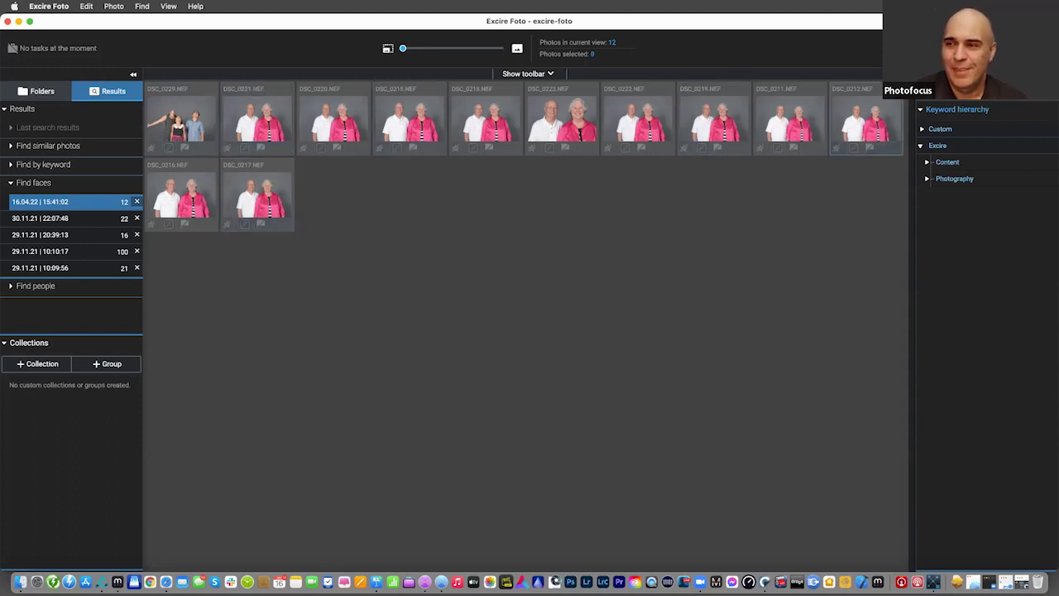
Search the current view for several faces aged Teenager / Young Adult or Adult, with the gender attribute disabled and expression fully at Smile.
key(super+f)
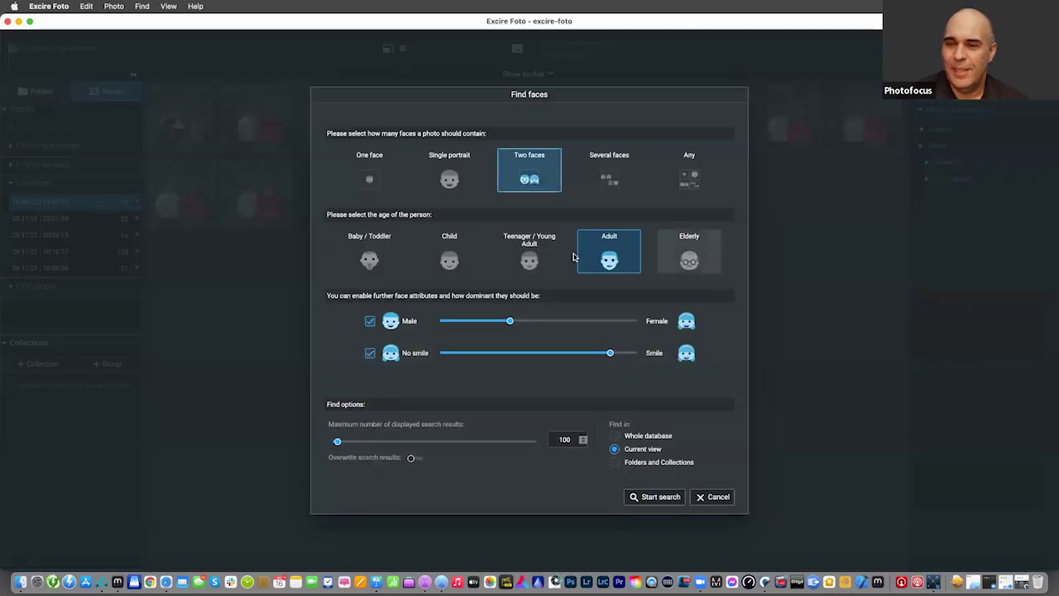
click(536, 256)
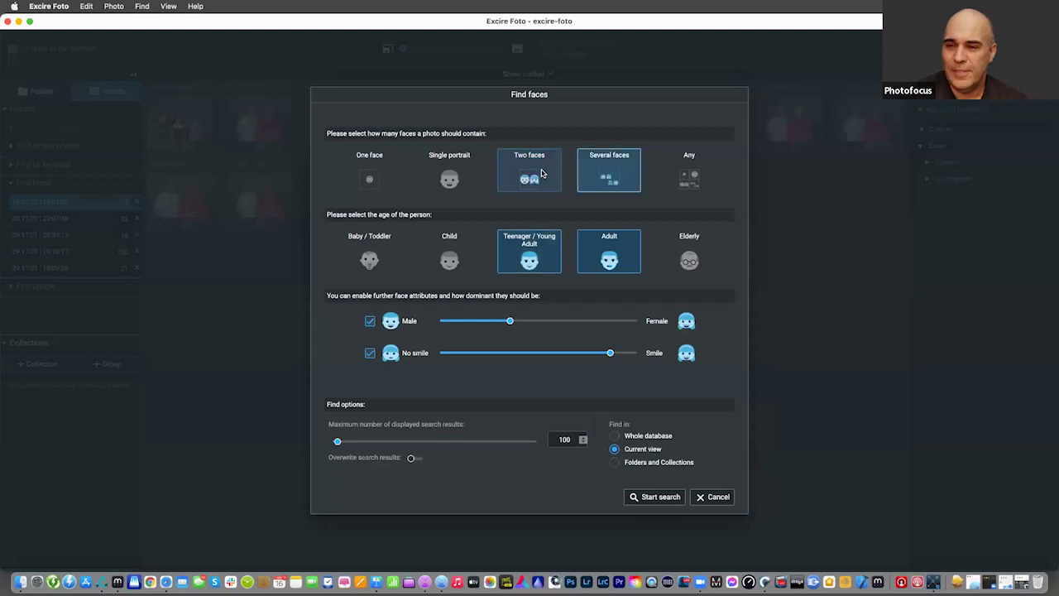
click(612, 195)
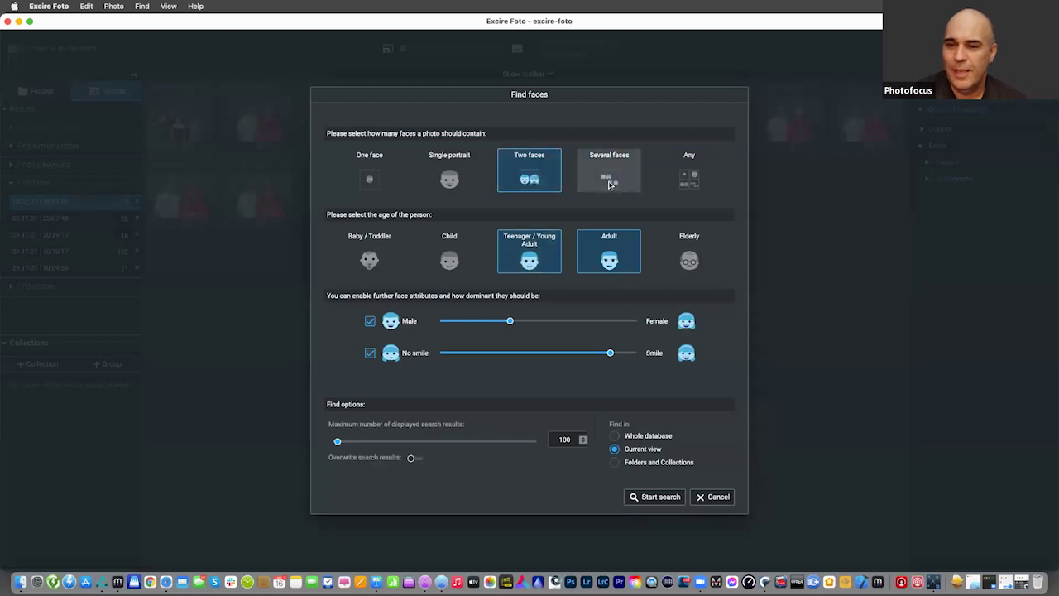
click(370, 321)
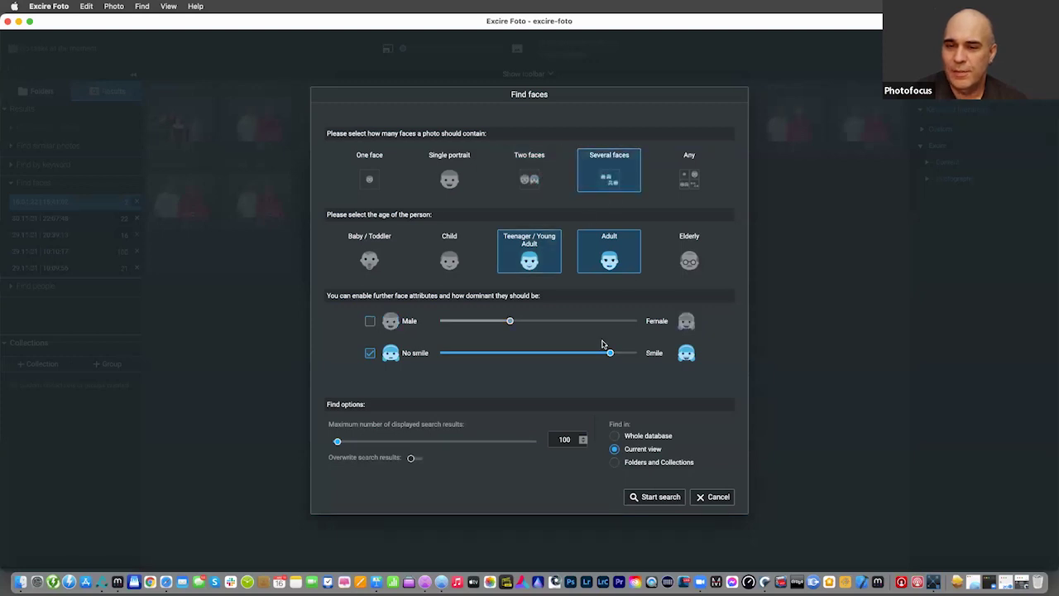
click(654, 354)
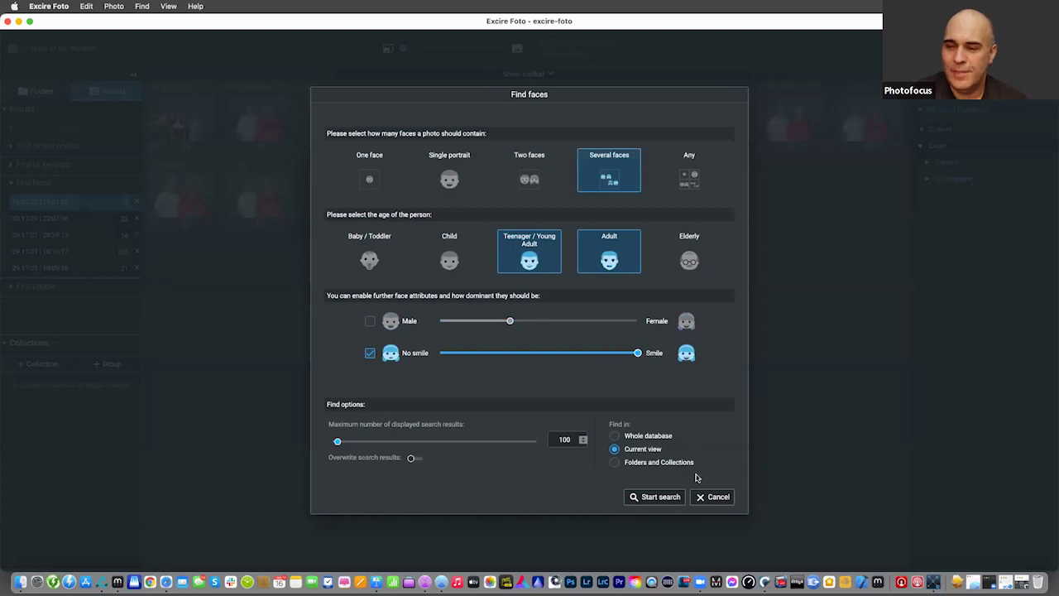
click(661, 499)
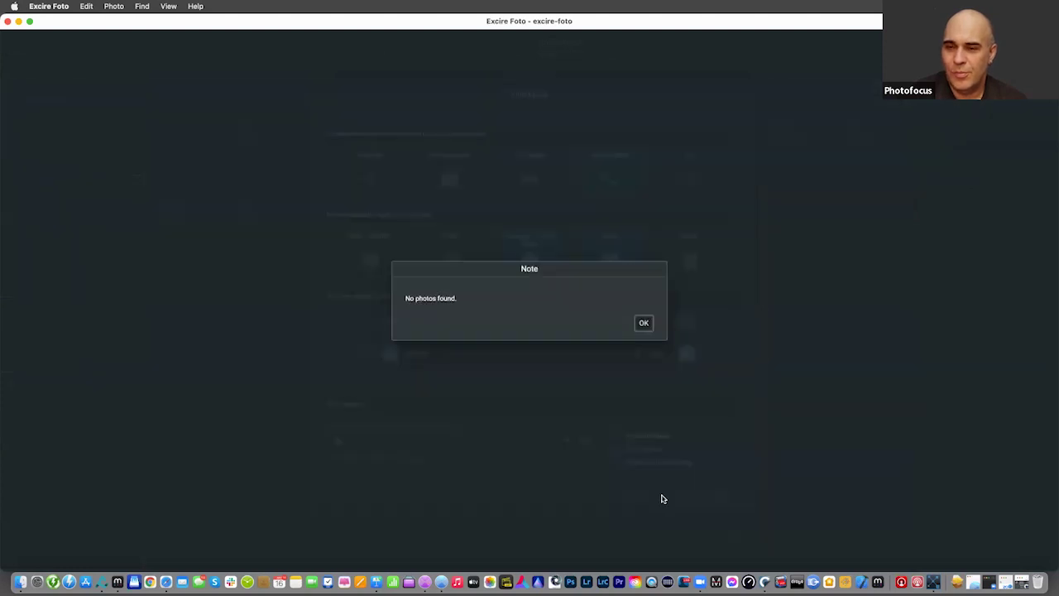
click(642, 324)
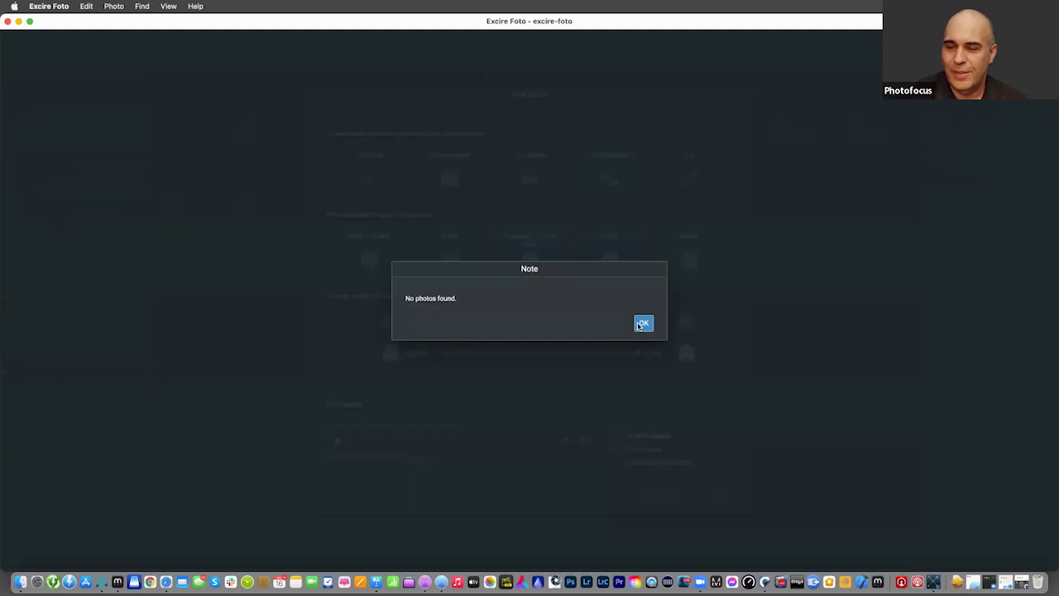
Repeat the several-faces search for Teenager / Young Adult only, with expression lowered to about 85% toward Smile.
click(521, 248)
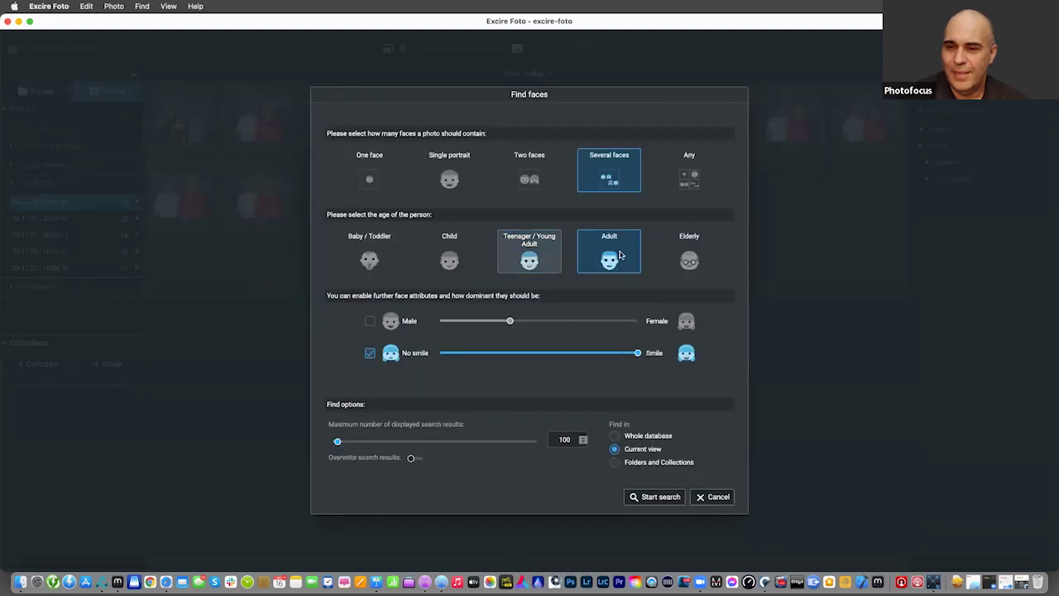
click(605, 353)
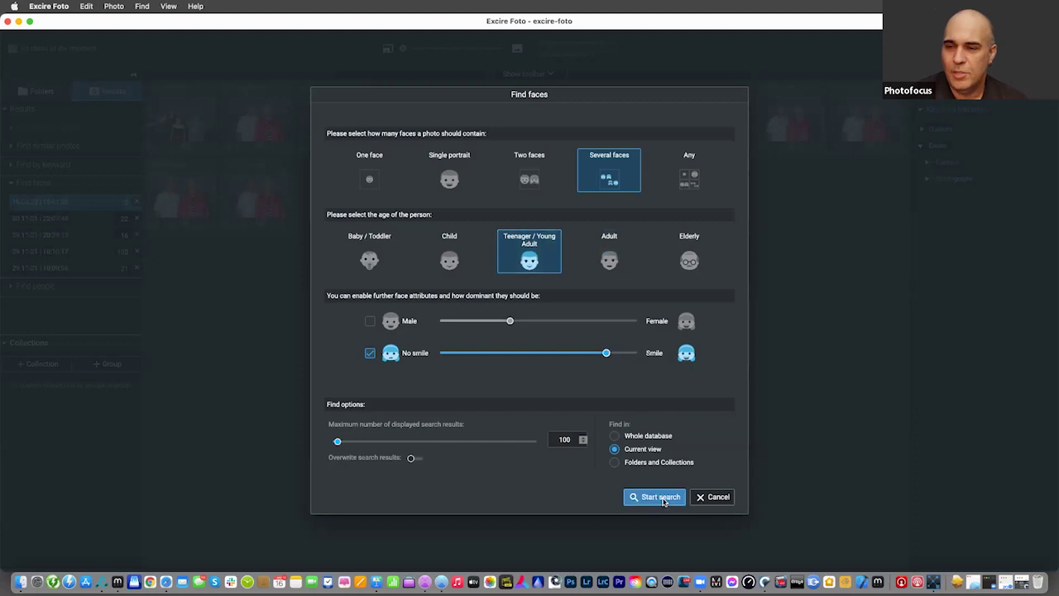
click(662, 497)
key(Return)
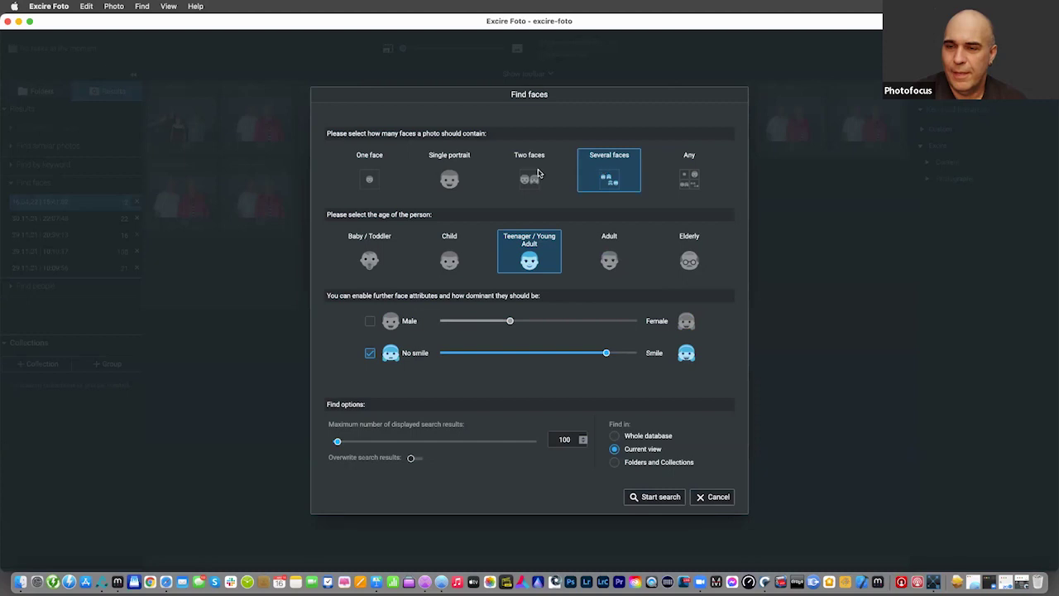
Search the current view for Teenager / Young Adult faces with any number of faces per photo.
key(Left)
click(694, 176)
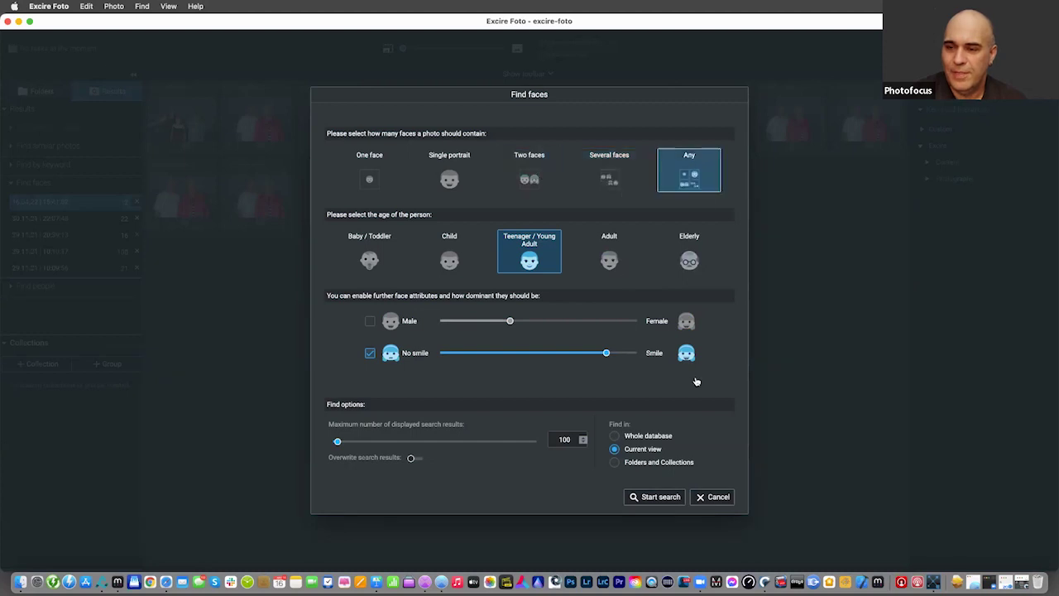
click(667, 497)
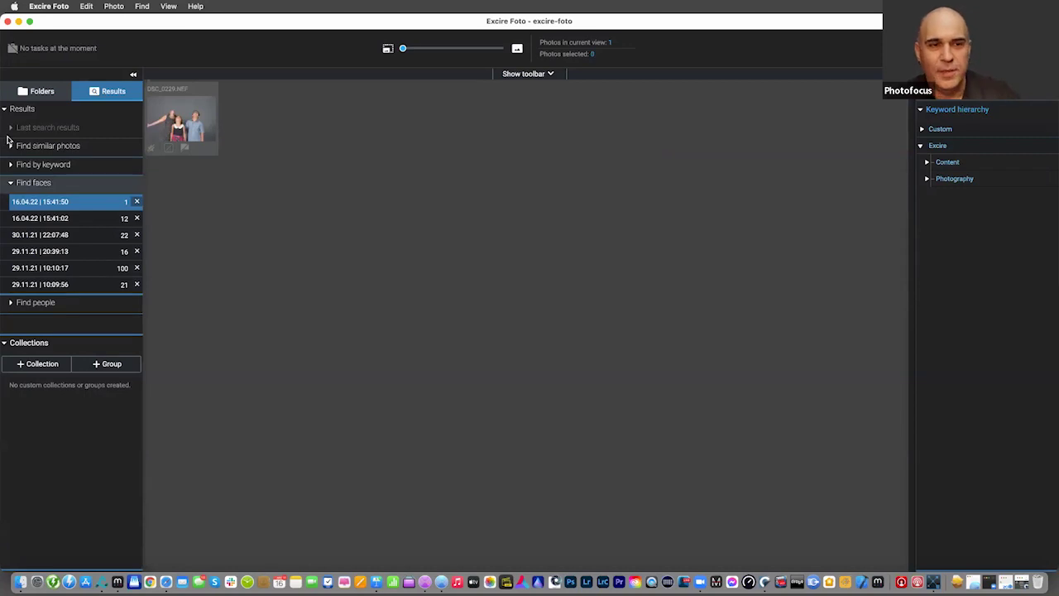
Open the _Culling folder and search the whole database for Teenager / Young Adult faces with any number of faces.
click(29, 93)
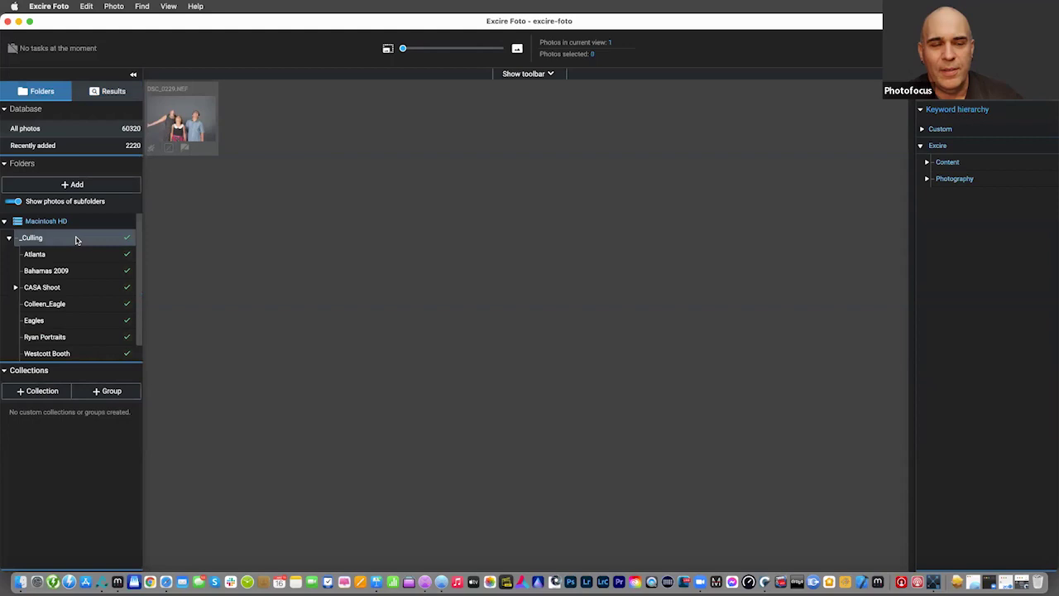
click(75, 240)
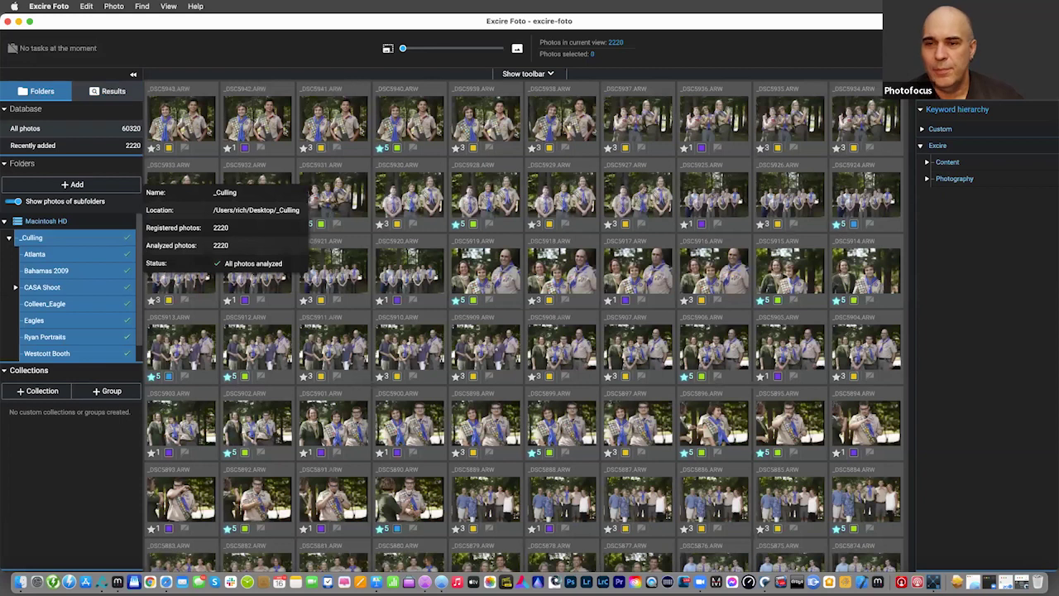
key(super+shift+f)
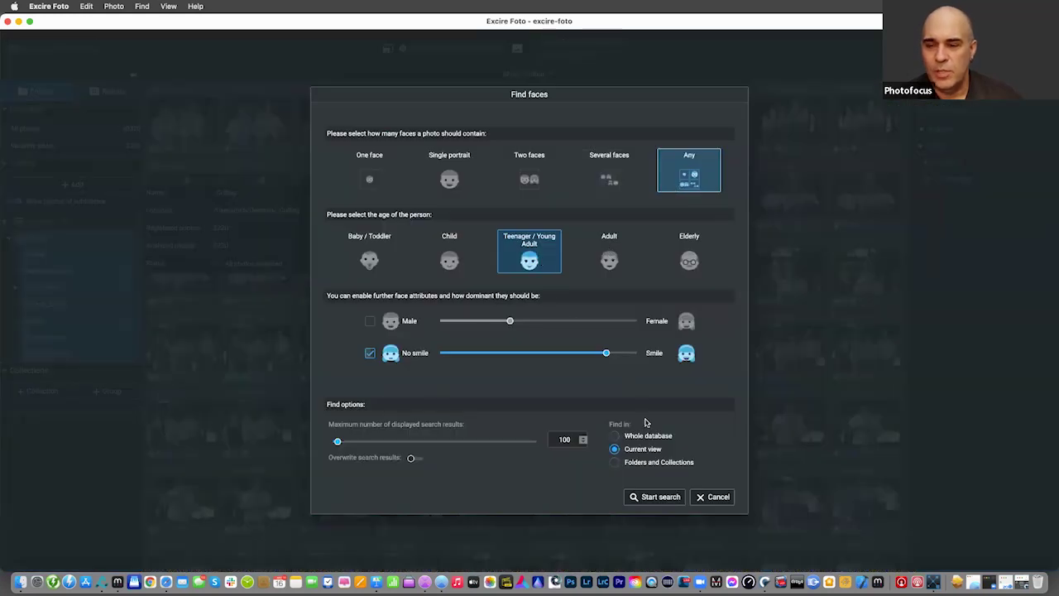
click(671, 501)
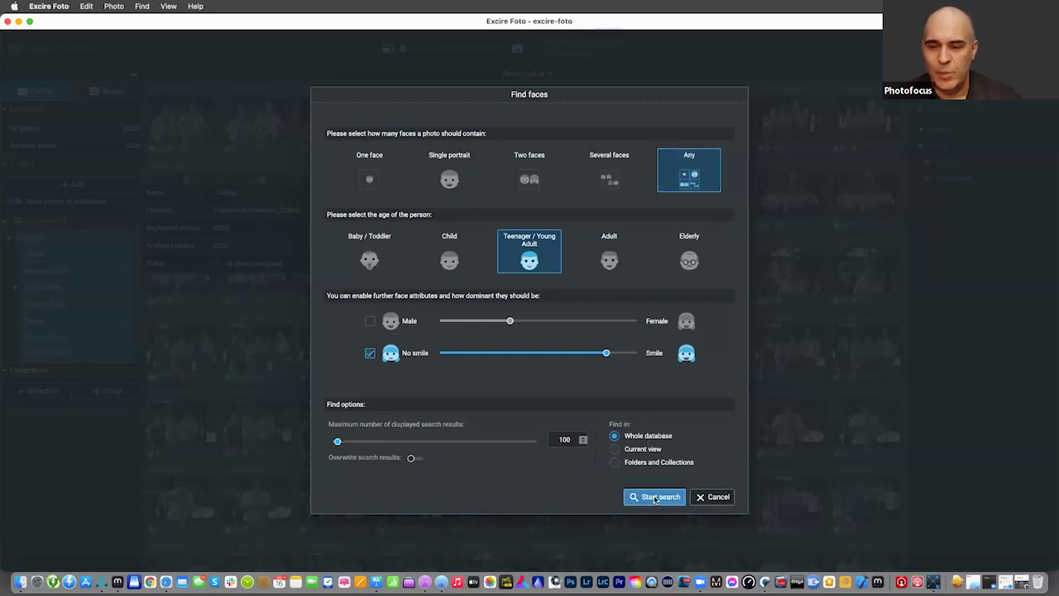
click(653, 497)
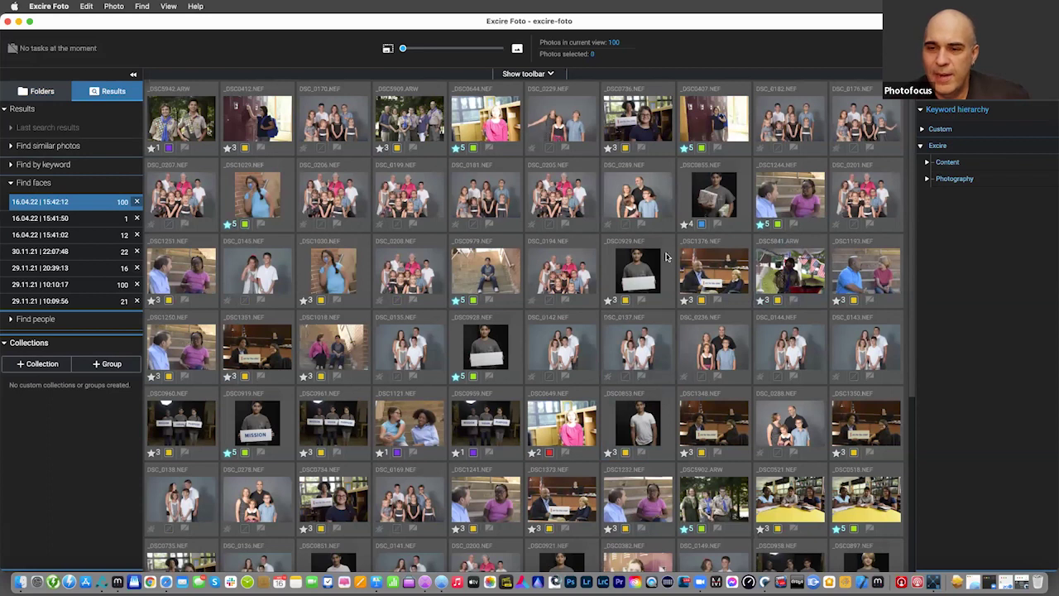
Search the whole database for photos with several faces aged Adult only, and look through the results.
key(super+f)
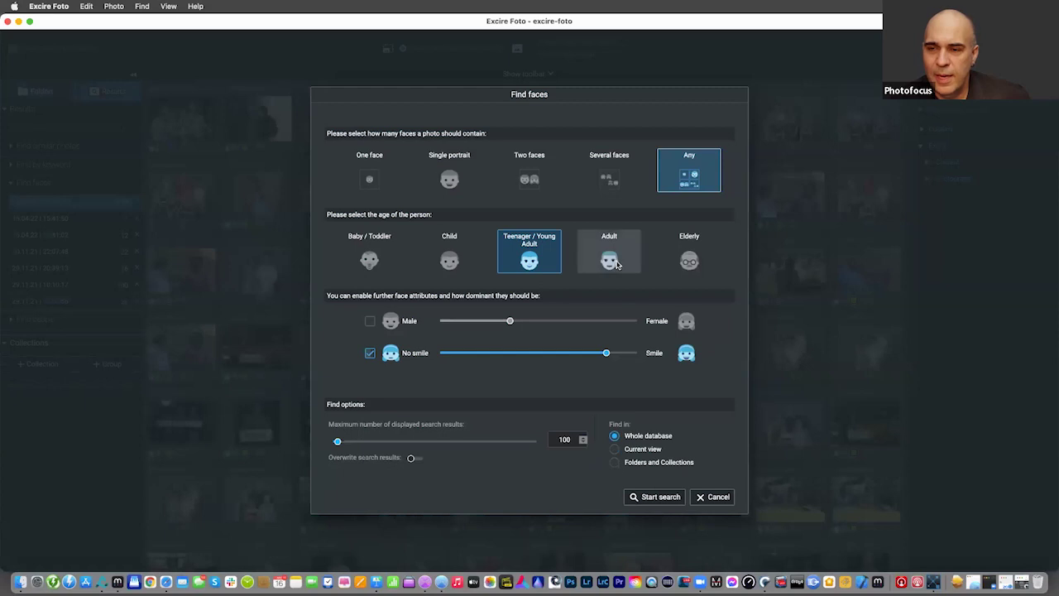
click(616, 263)
click(609, 174)
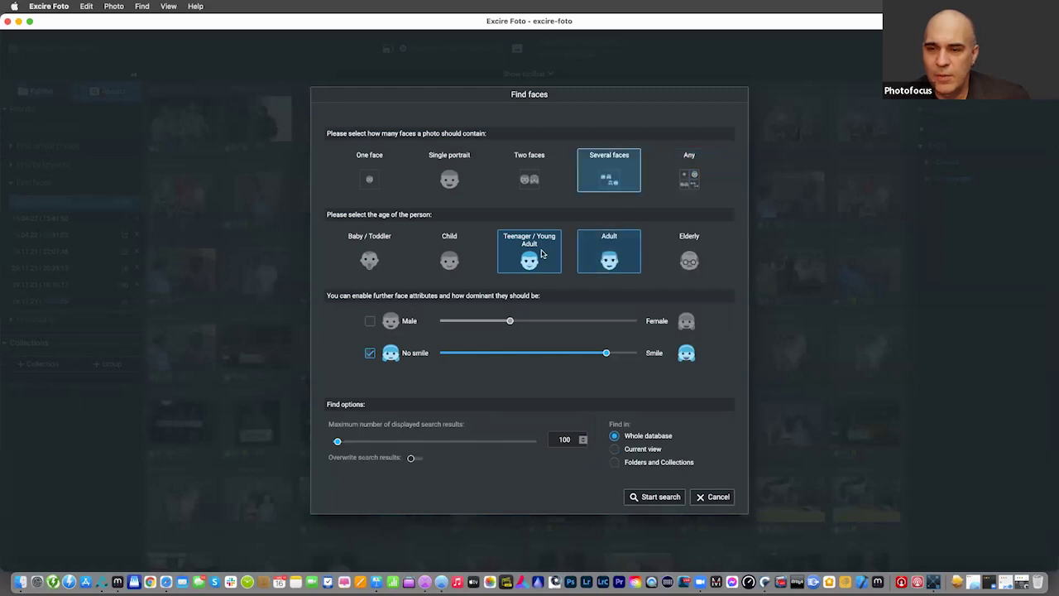
click(660, 497)
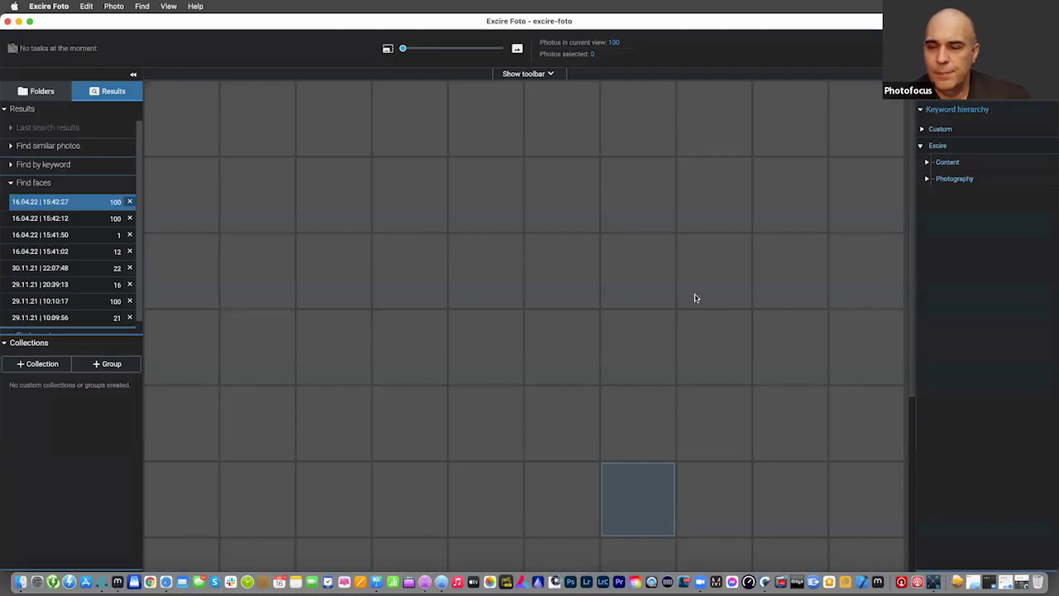
scroll(696, 299, down, 1)
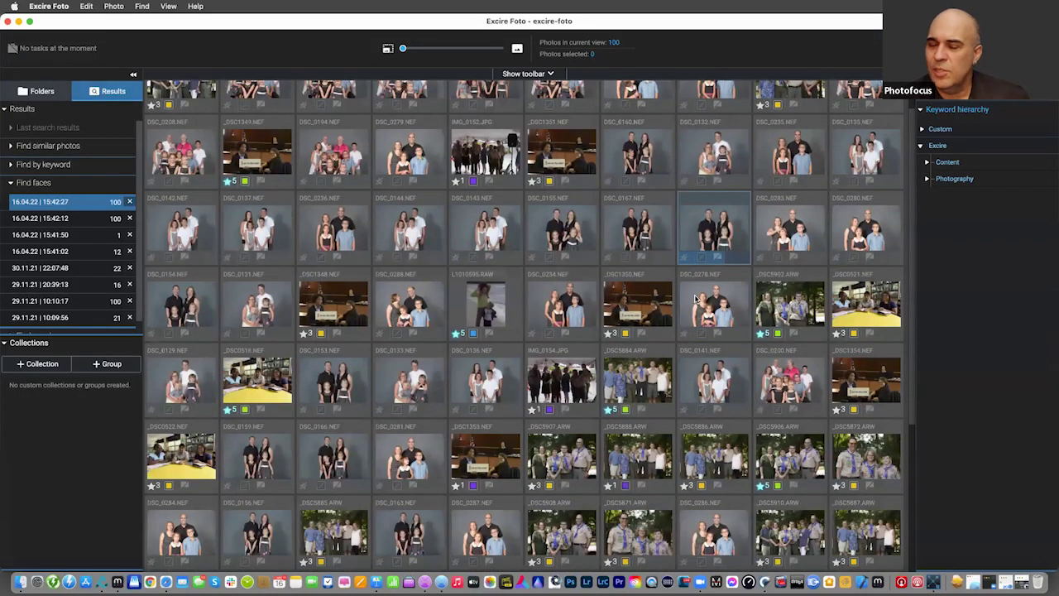
scroll(695, 299, down, 5)
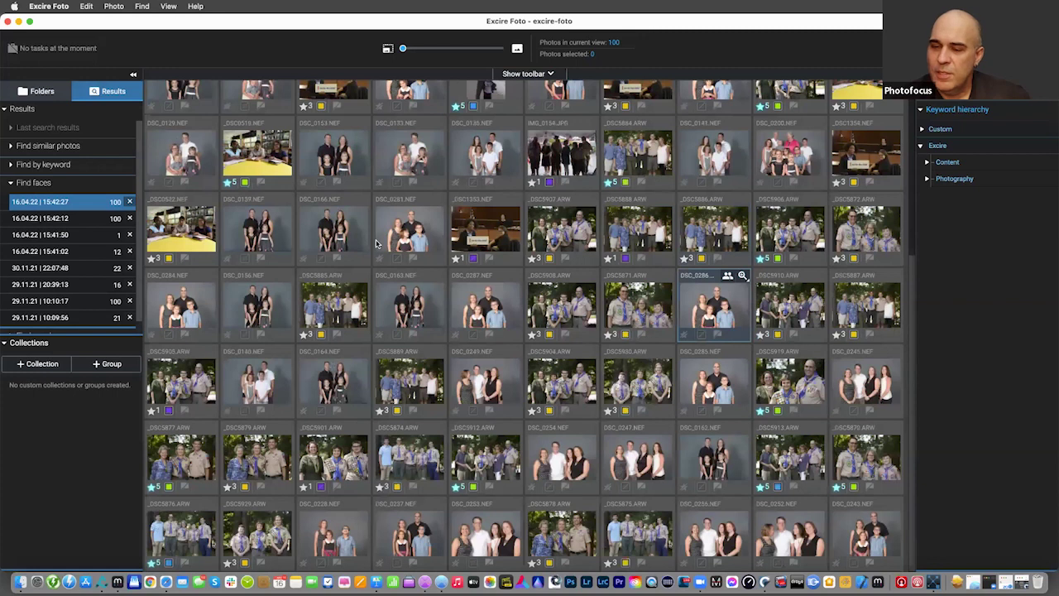
scroll(626, 222, up, 1)
scroll(725, 123, up, 5)
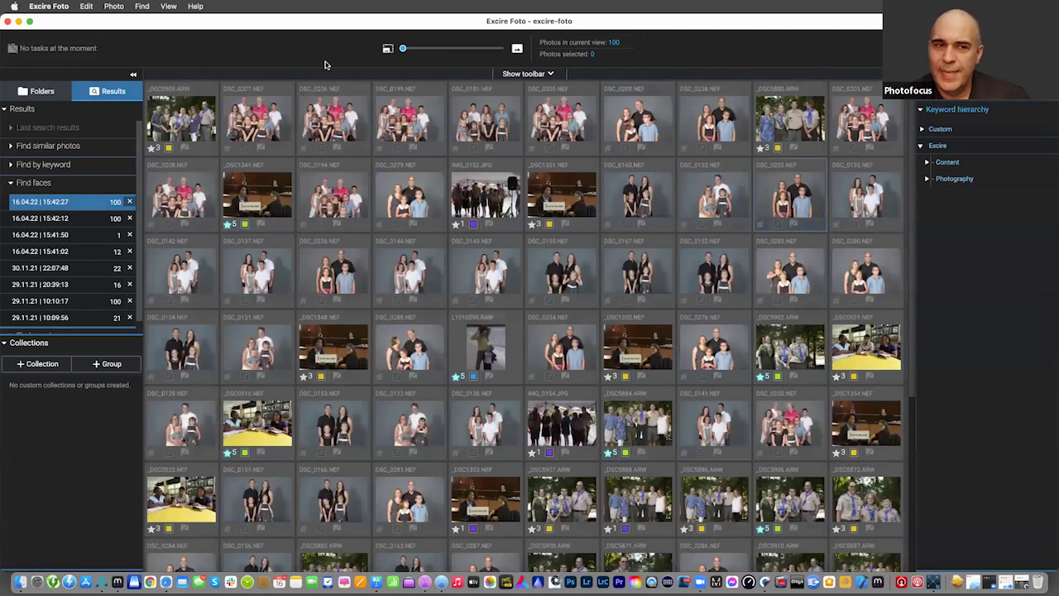
Find photos in the whole database similar to the family portrait DSC_0160.NEF.
click(633, 199)
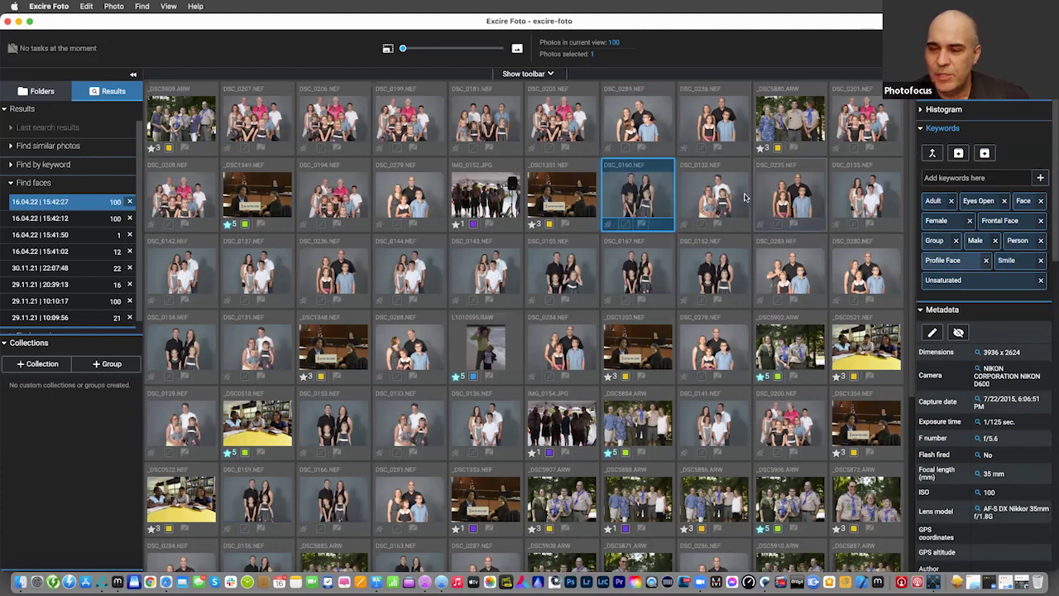
scroll(744, 197, down, 3)
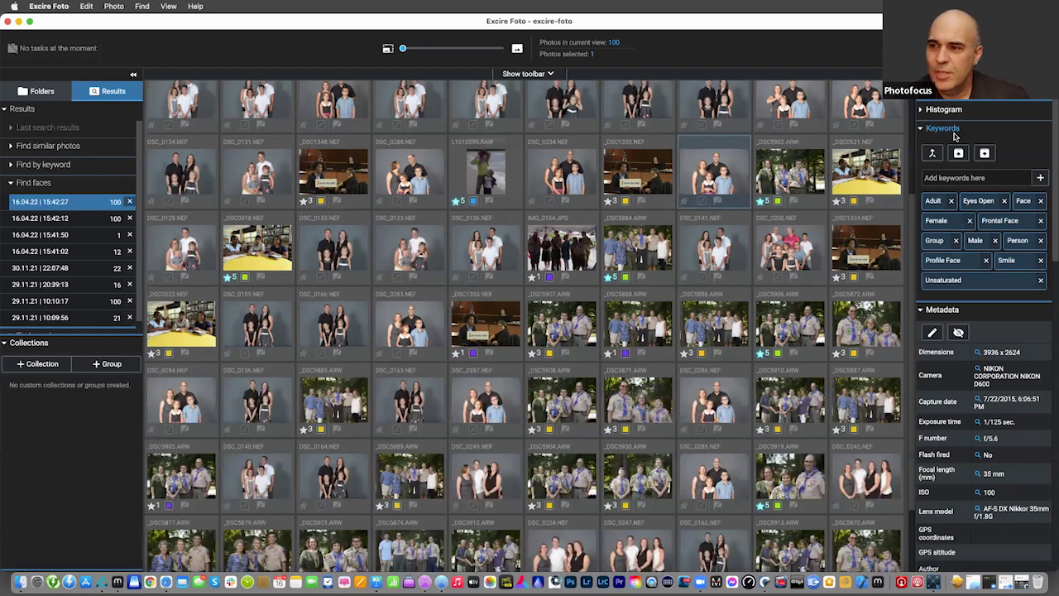
scroll(529, 326, down, 1)
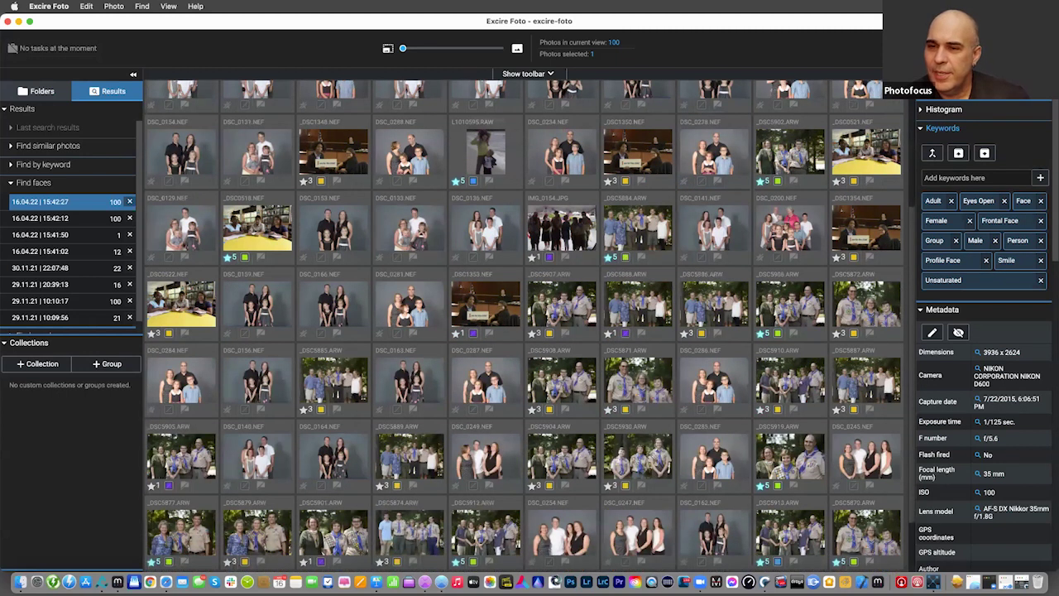
key(super+f)
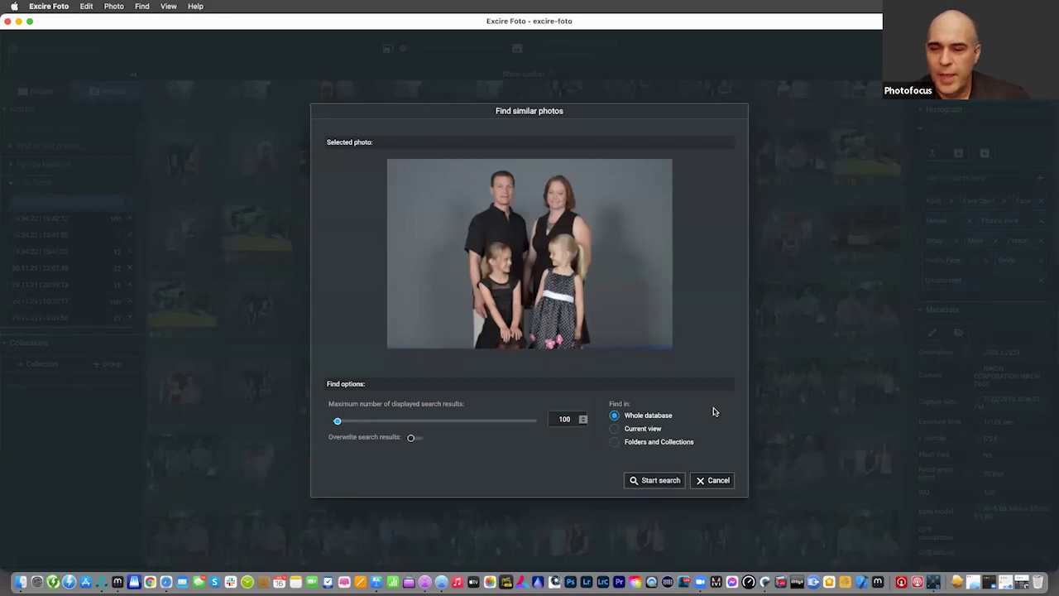
click(662, 482)
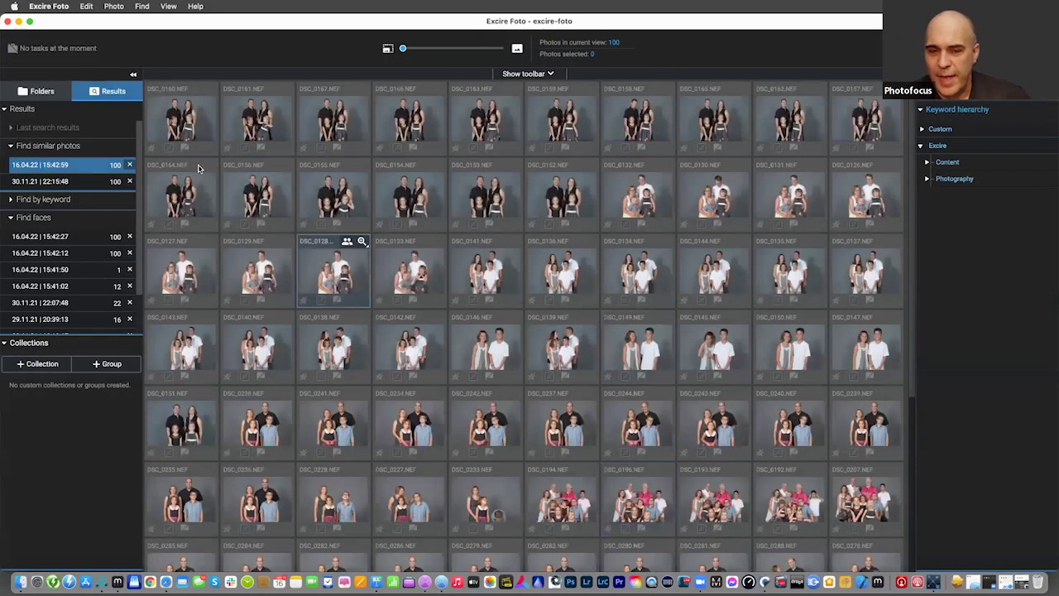
Open the similarity results' first family portrait, DSC_0160.NEF, in the large view and examine its keywords and metadata.
click(171, 131)
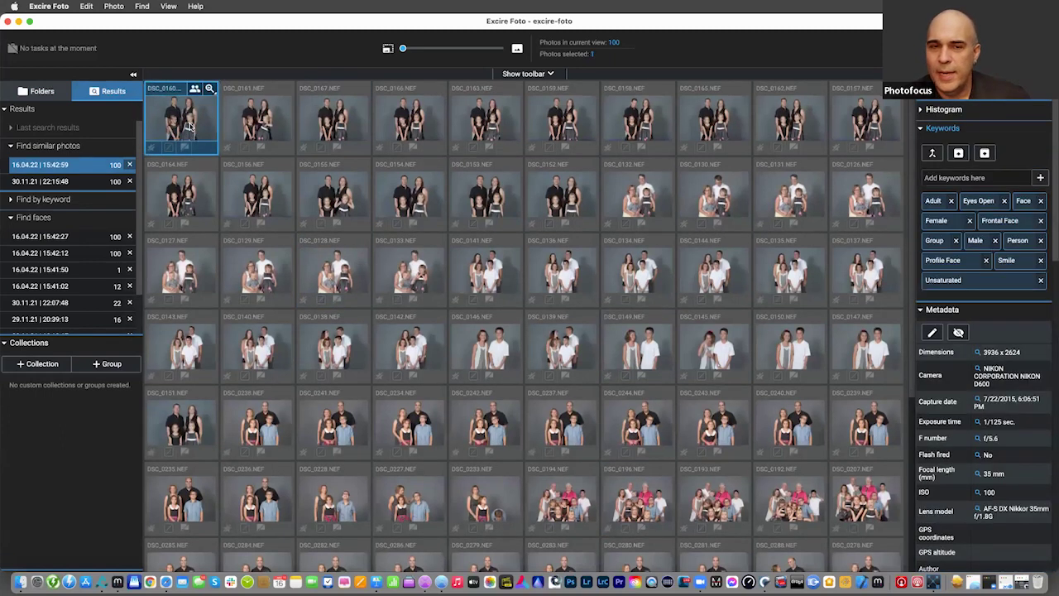
key(Return)
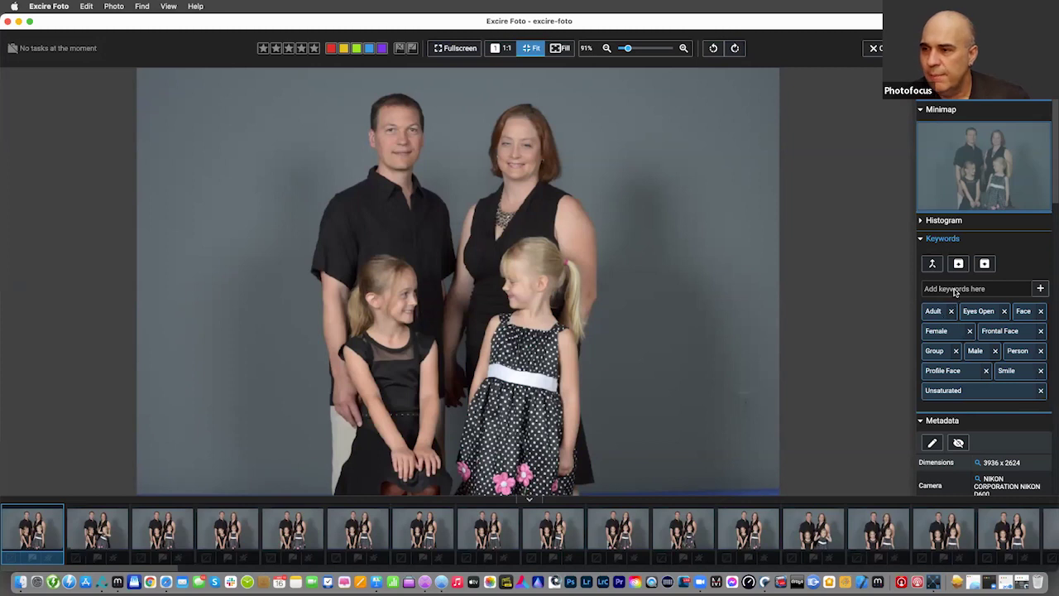
scroll(956, 292, down, 8)
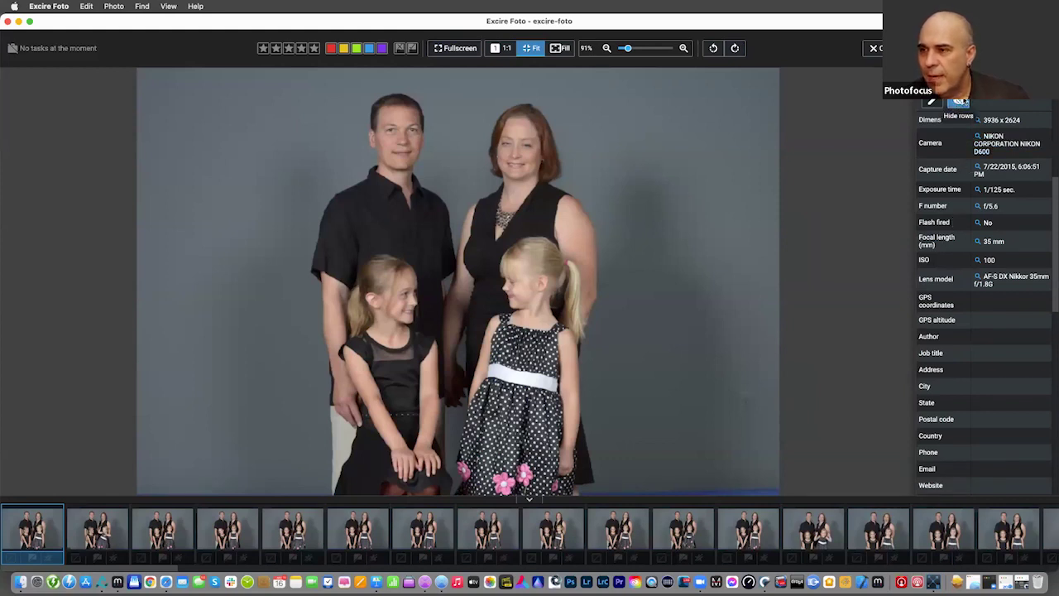
Find adult single portraits in the whole database with expression fully at Smile, and select _DSC0777.JPG to view its keywords.
key(super+f)
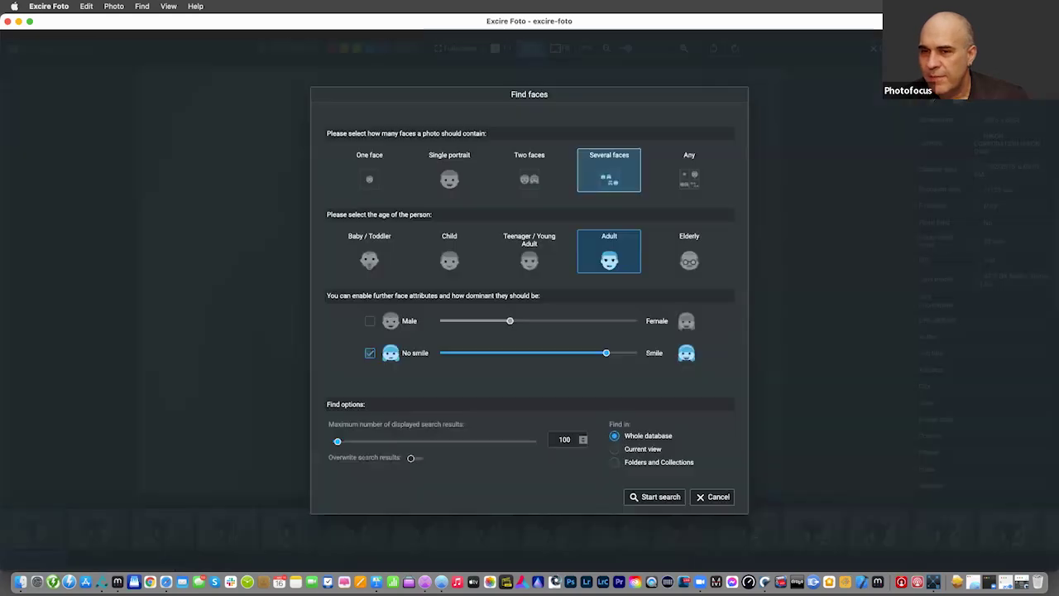
click(384, 180)
click(452, 190)
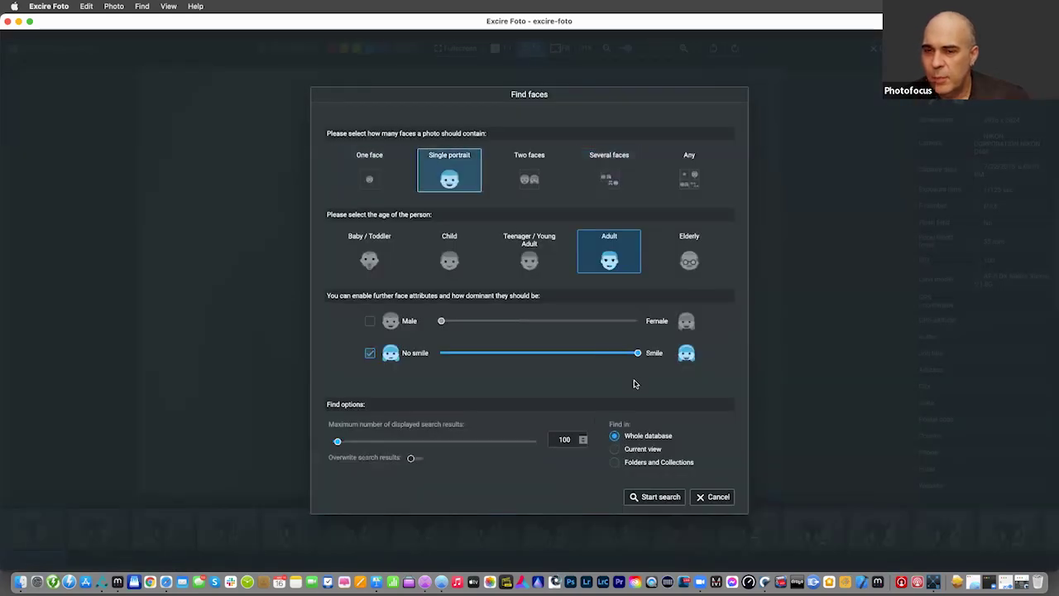
click(658, 496)
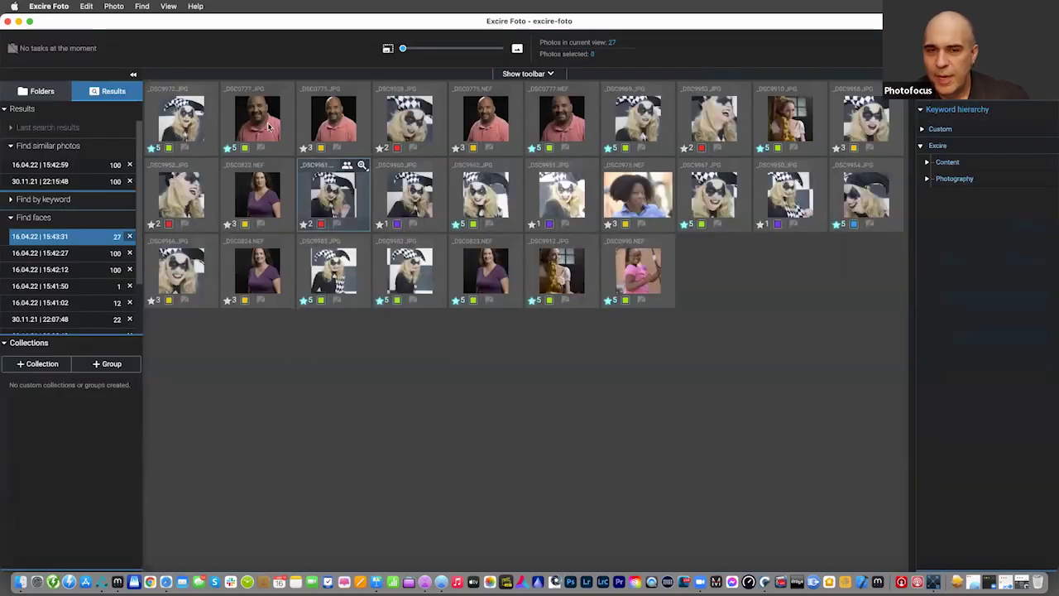
click(269, 124)
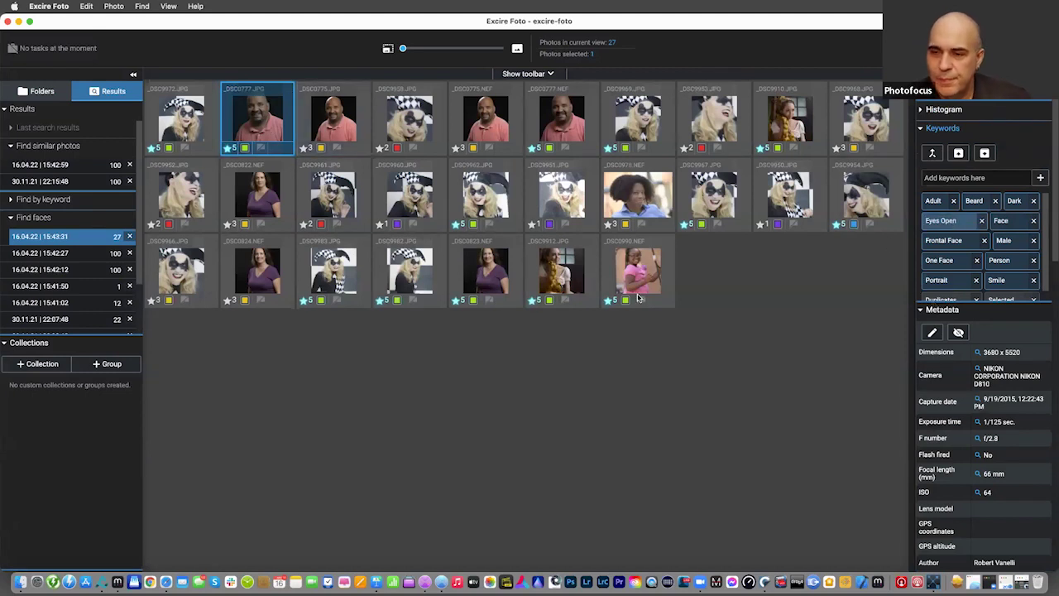
mouse_move(640, 296)
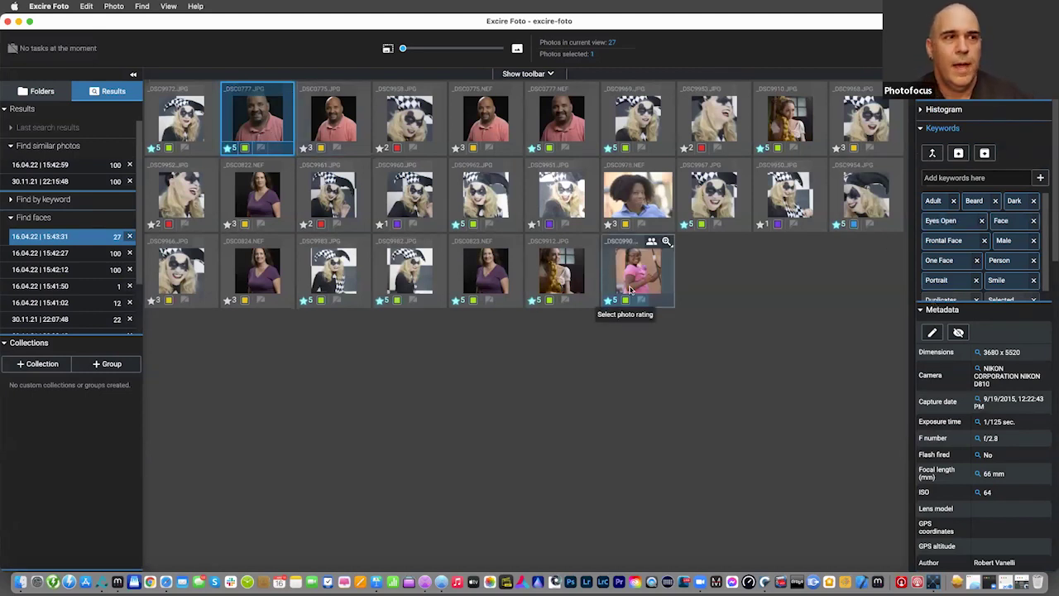
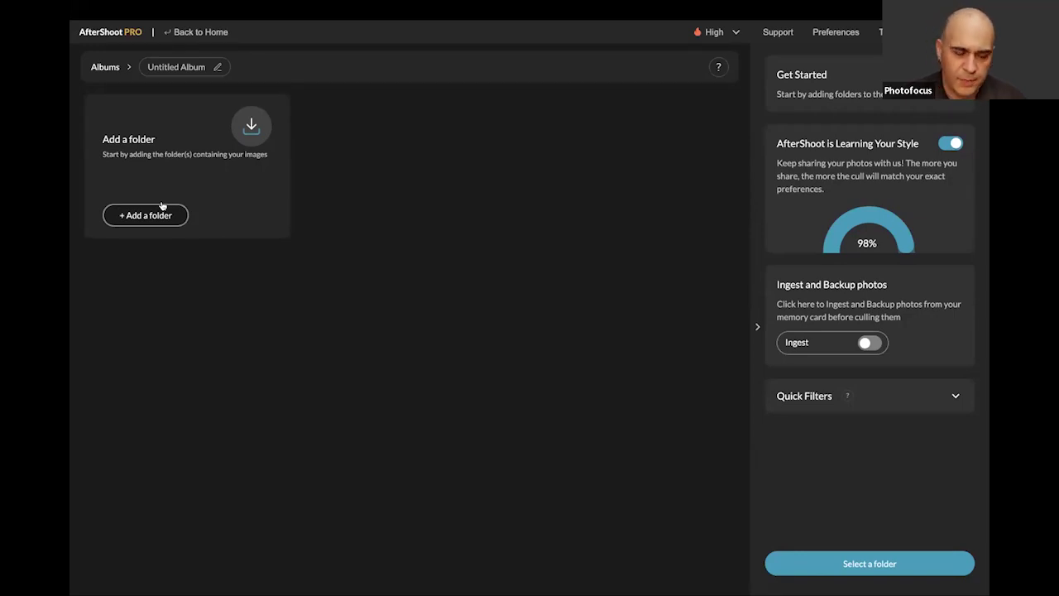
Start adding a folder to the untitled AfterShoot album, browse Pictures and the Desktop, and sort the Desktop contents by name.
click(151, 217)
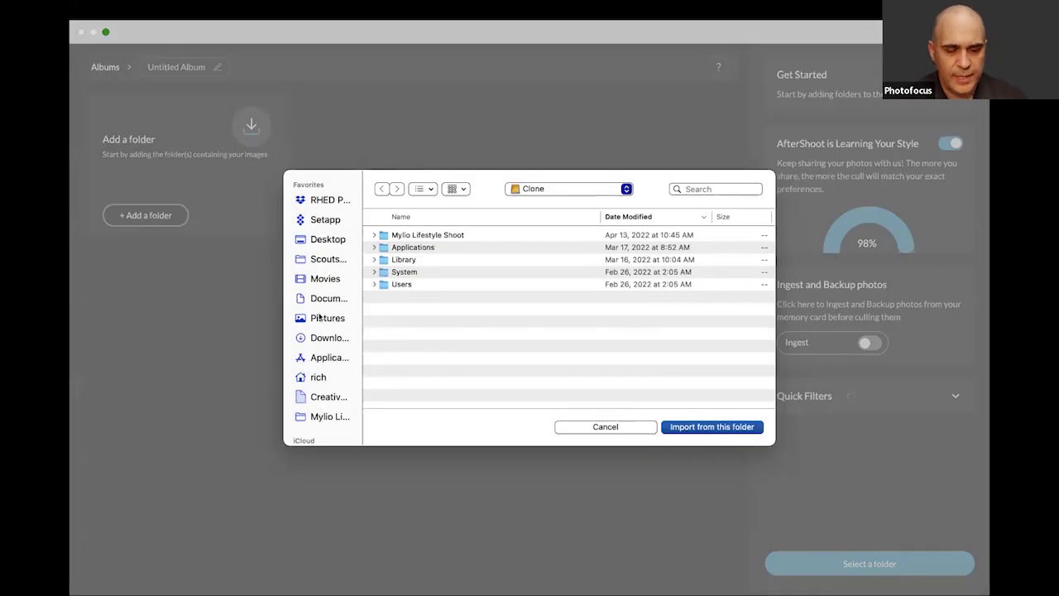
click(319, 321)
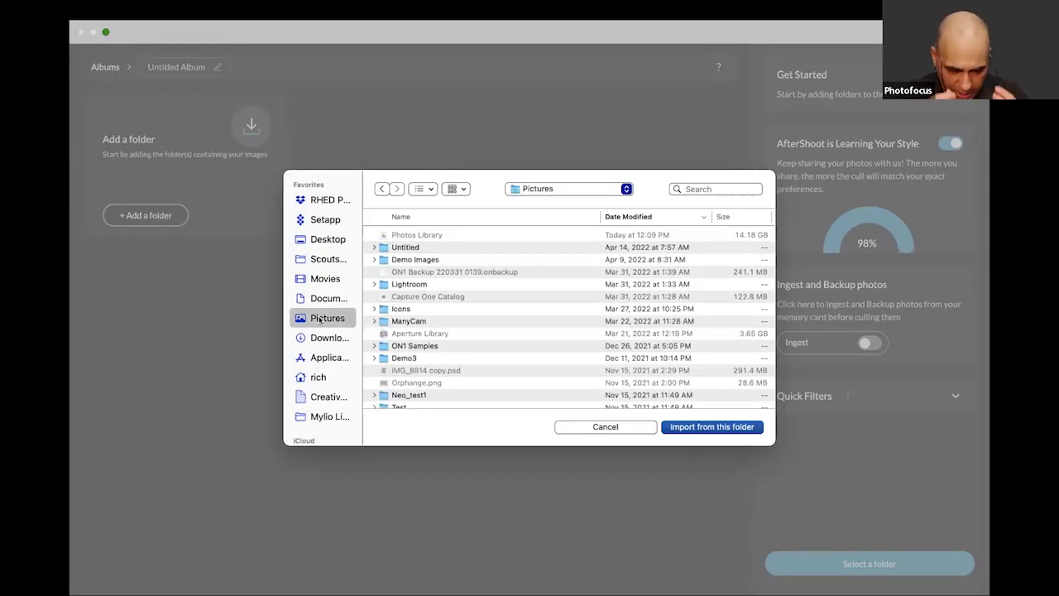
click(705, 189)
key(super+shift+d)
scroll(497, 278, down, 5)
scroll(475, 283, down, 3)
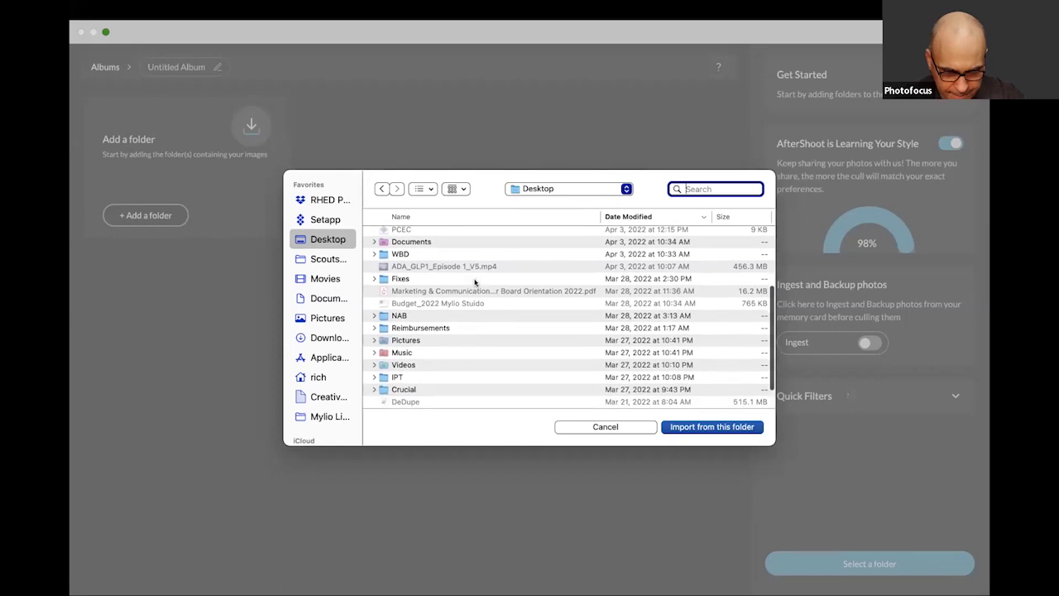
click(413, 216)
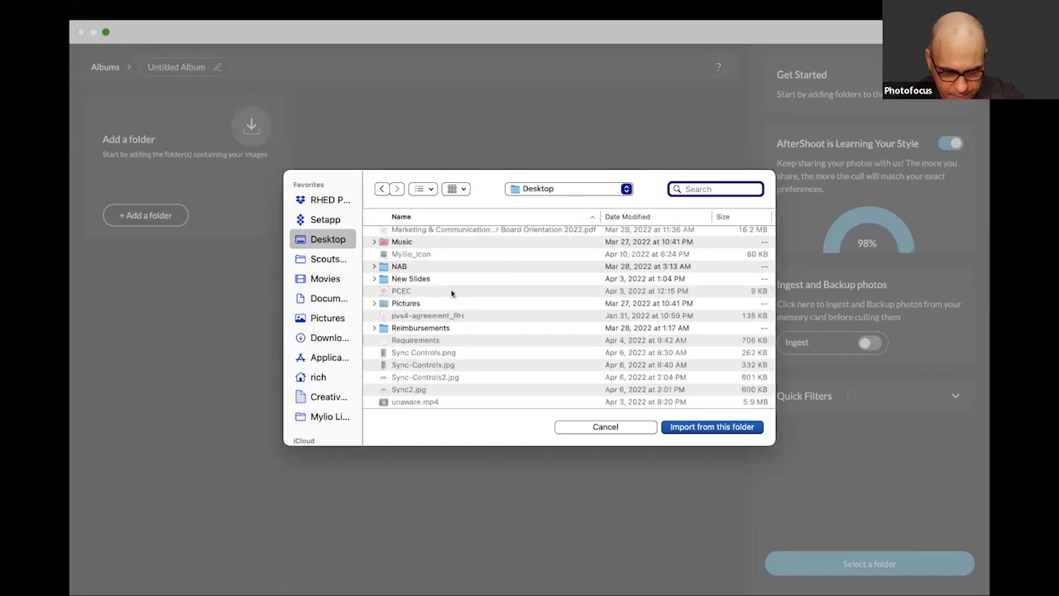
scroll(451, 293, up, 5)
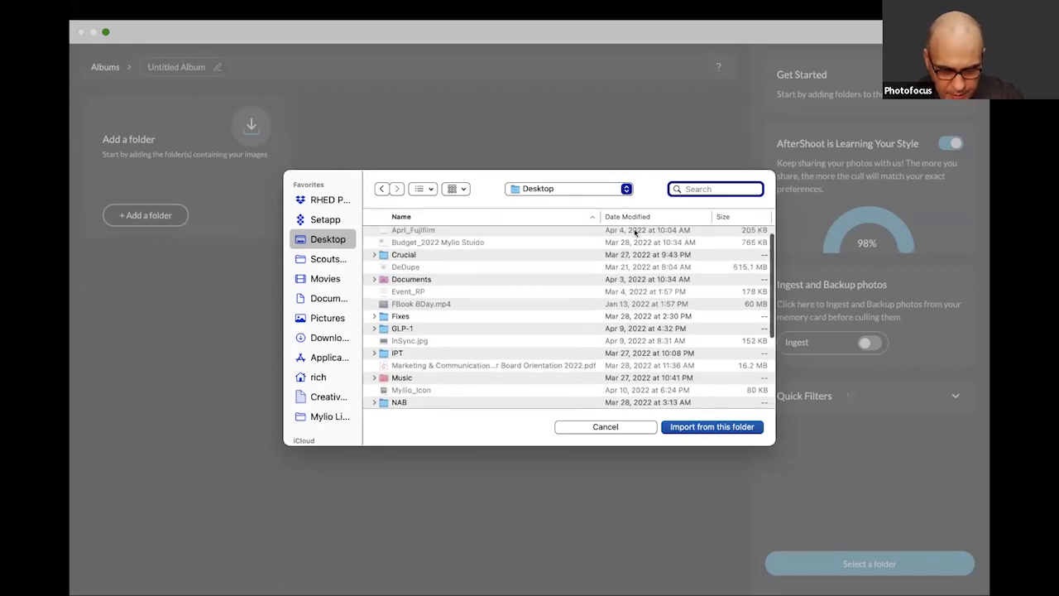
Search the whole Mac for folders whose names contain "eAGLES".
text(eGLES)
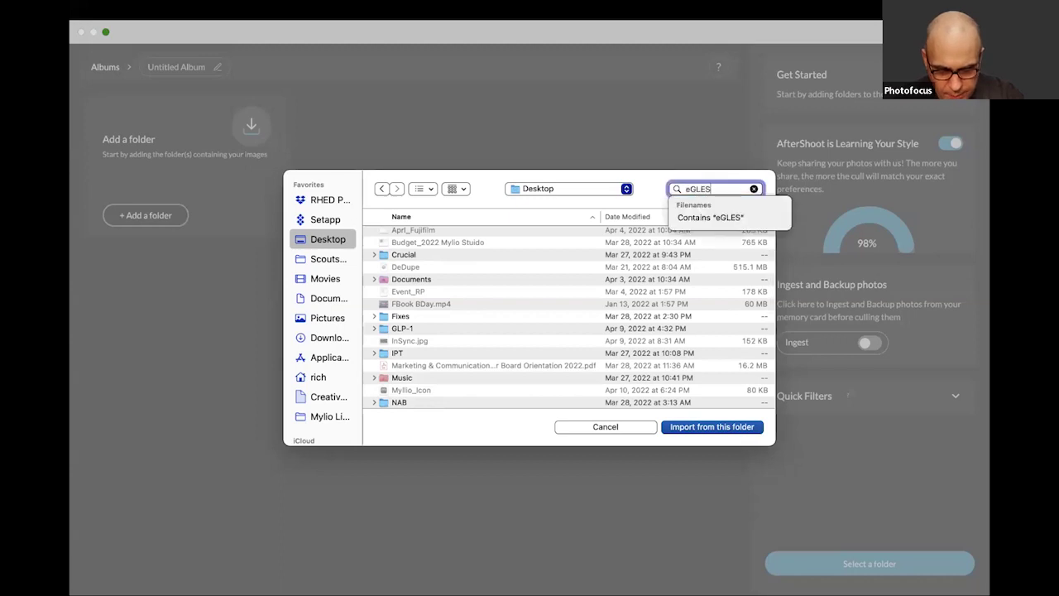
key(BackSpace)
key(BackSpace)
key(BackSpace)
key(BackSpace)
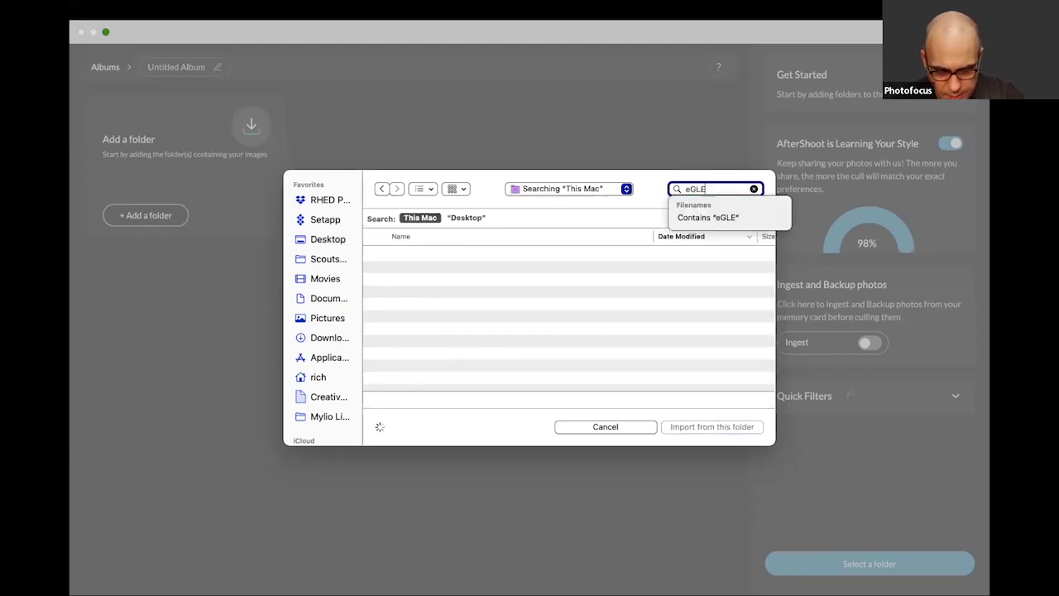
text(AGLES)
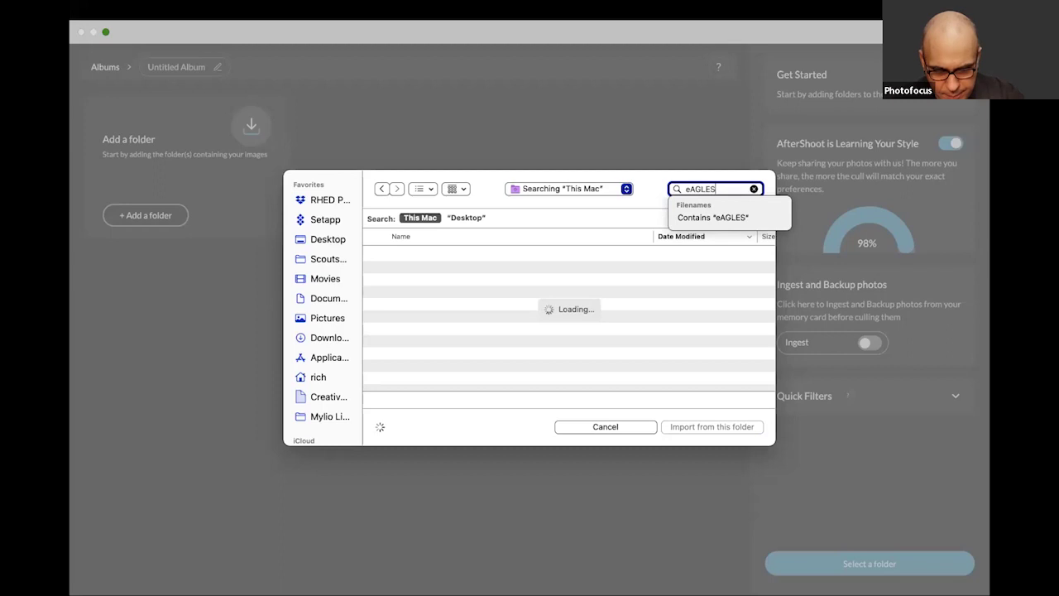
click(716, 217)
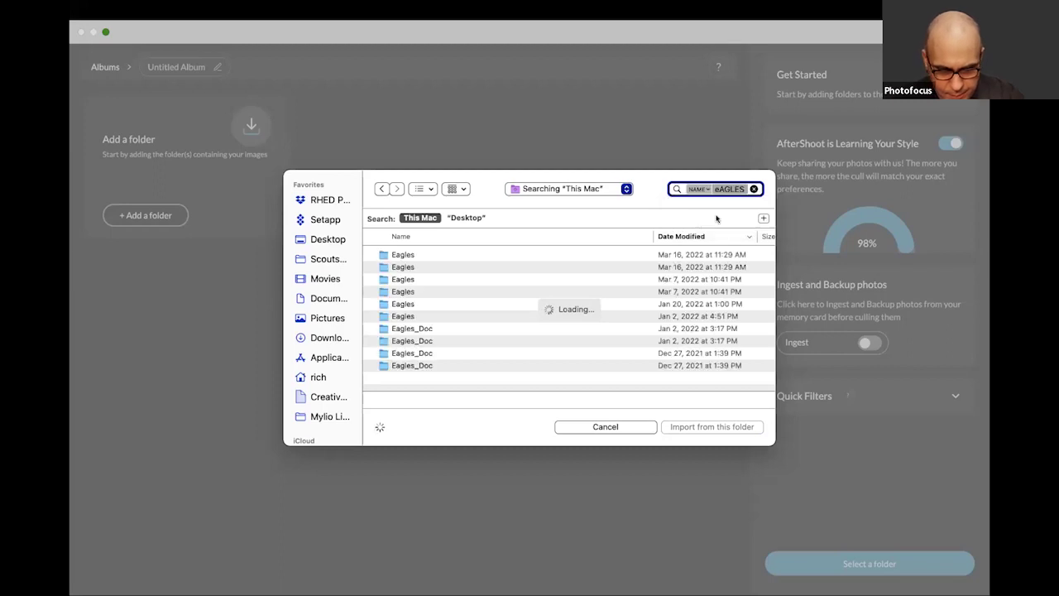
Go through the Eagles folders in the search results to check their locations, and clear the search.
click(410, 254)
key(Down)
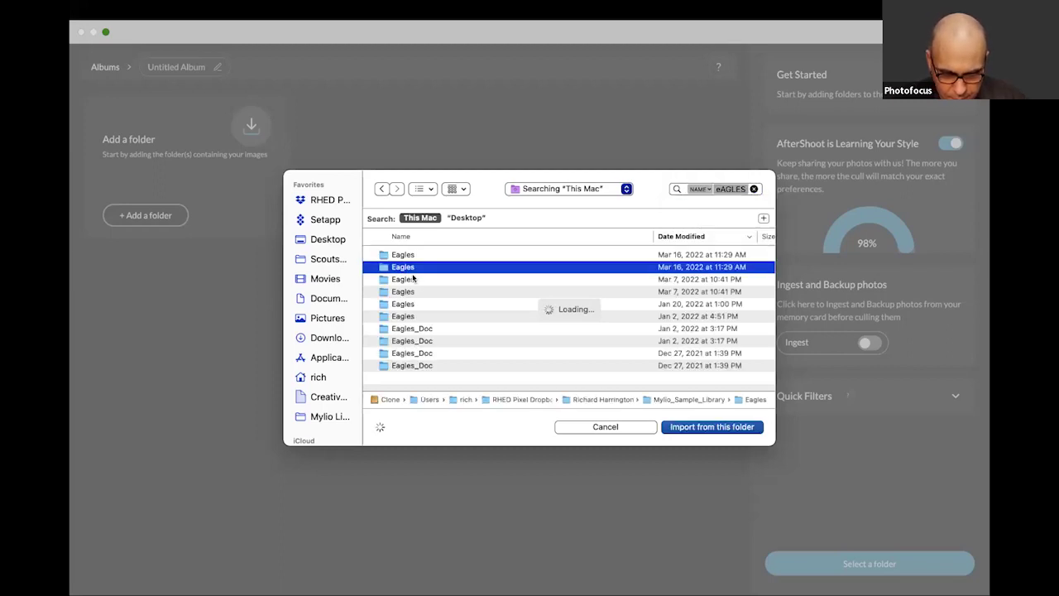
key(Down)
key(Down)
key(Down)
key(Down)
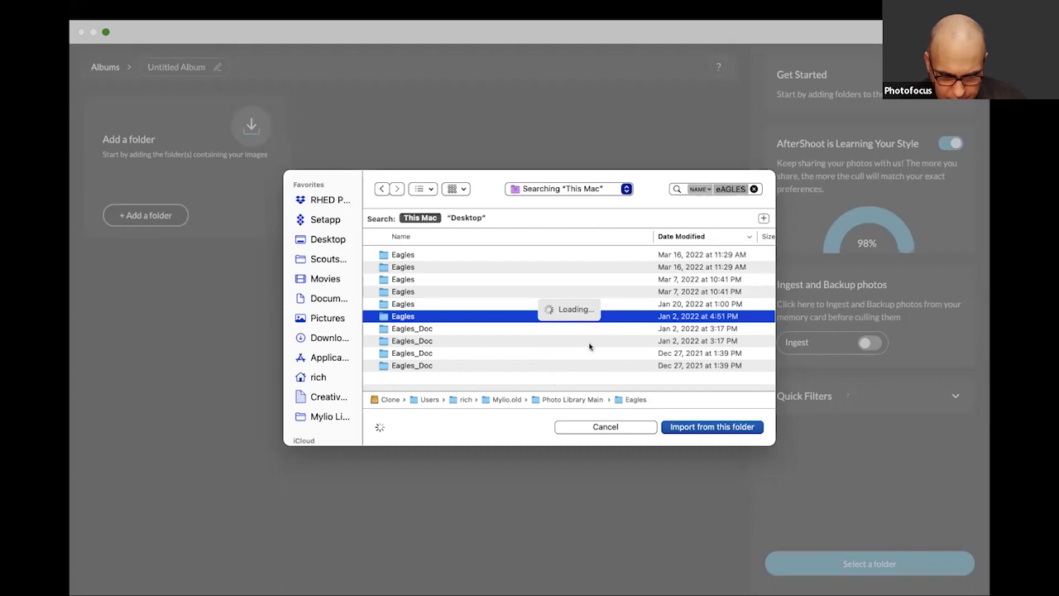
click(752, 189)
click(752, 190)
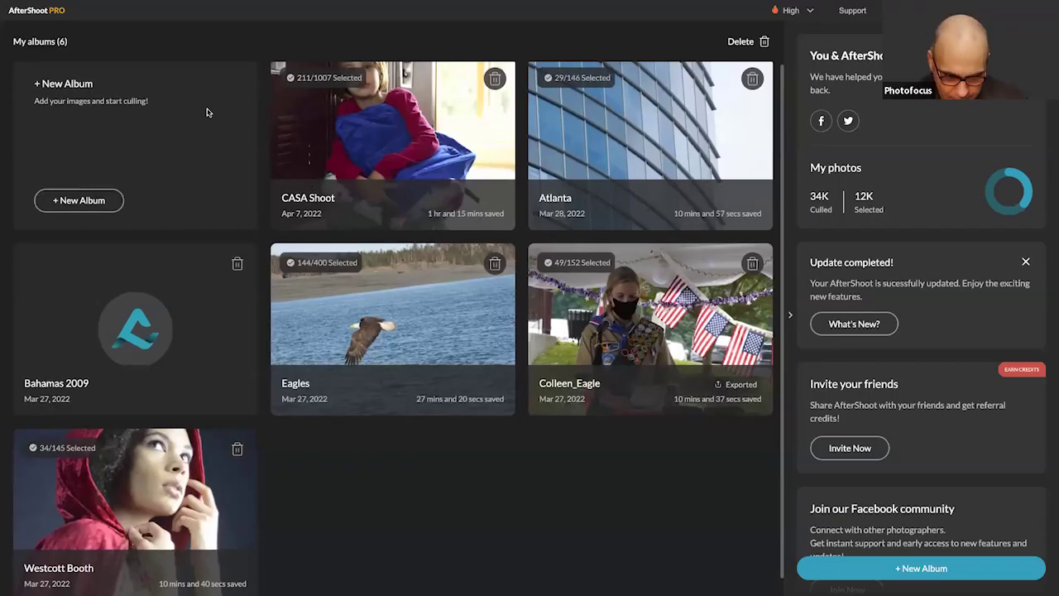
Create a new album and import the Ryan Portraits folder from _Culling into it.
click(74, 201)
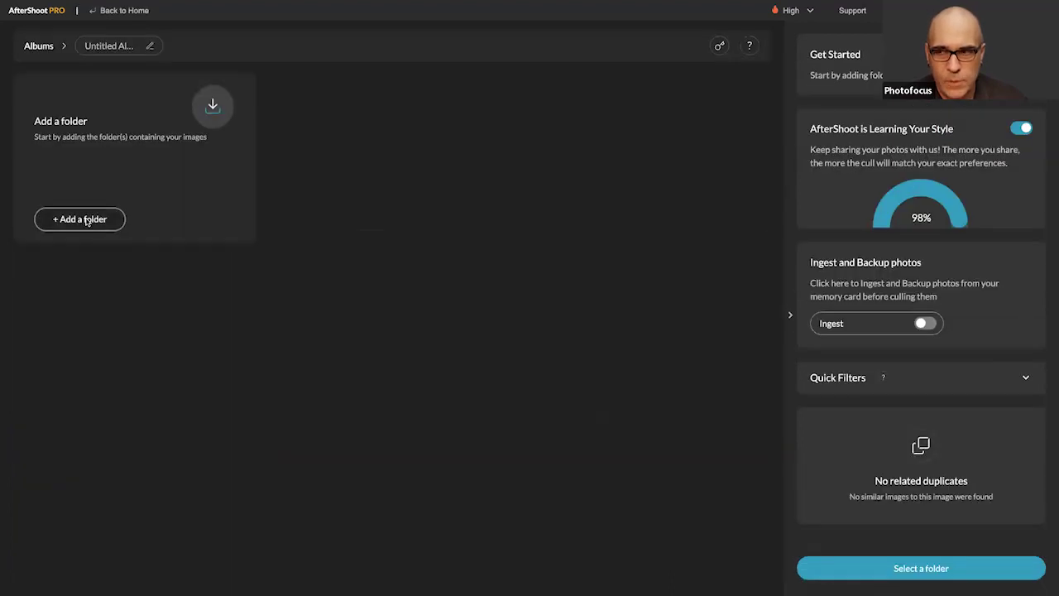
click(86, 220)
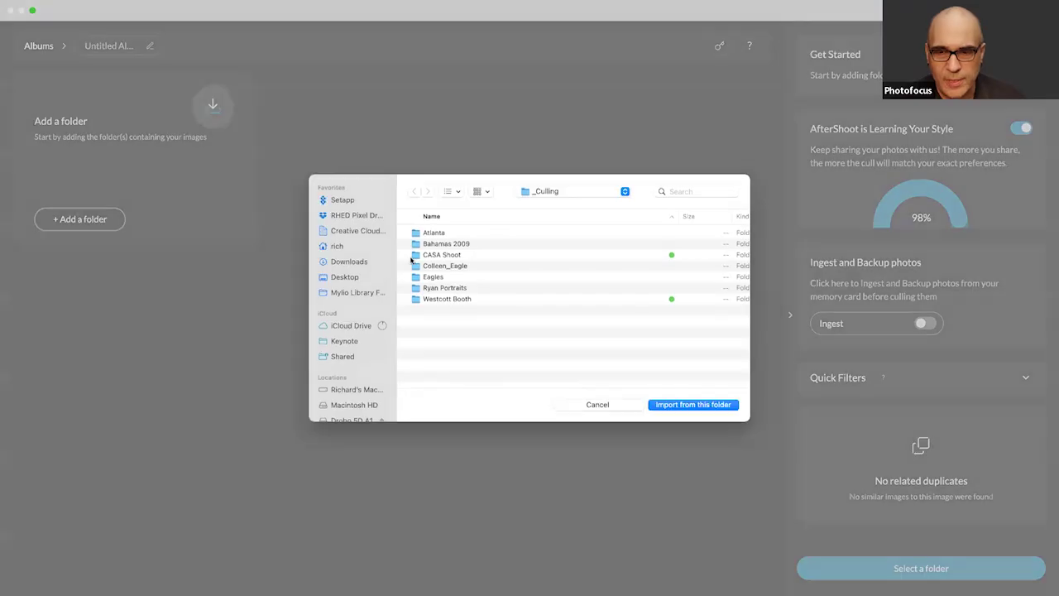
click(441, 288)
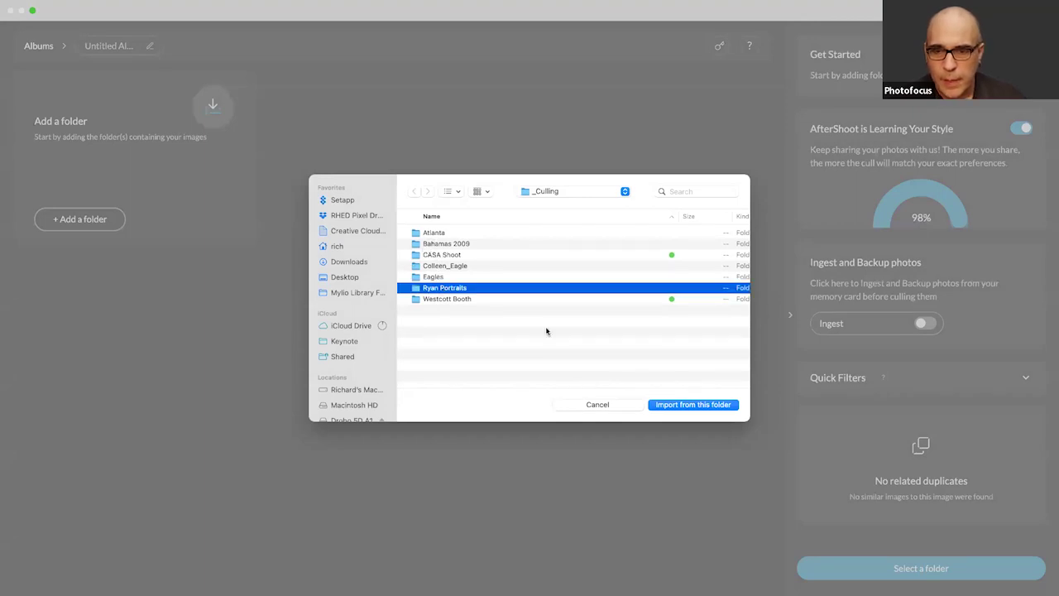
click(677, 406)
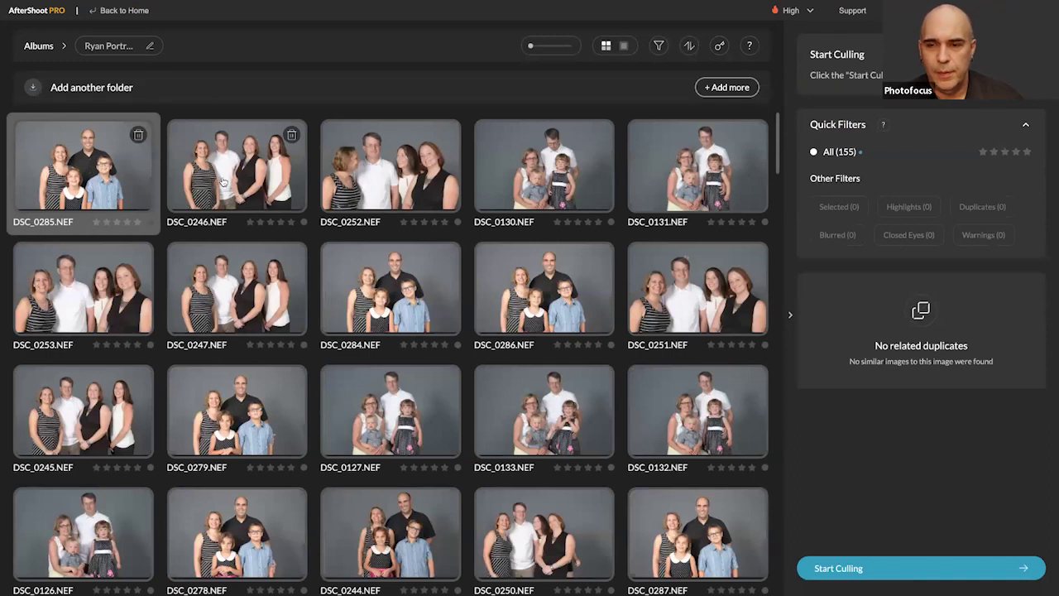
Open the culling preferences for the imported portraits and set Culling Blurred Photos to Moderate.
scroll(236, 181, down, 15)
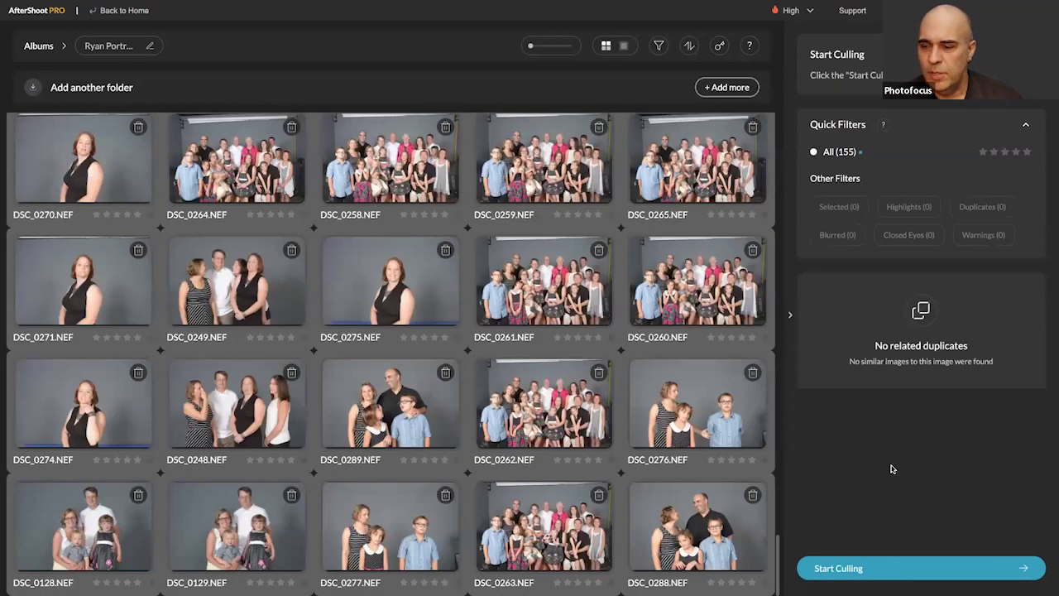
click(834, 566)
mouse_move(443, 204)
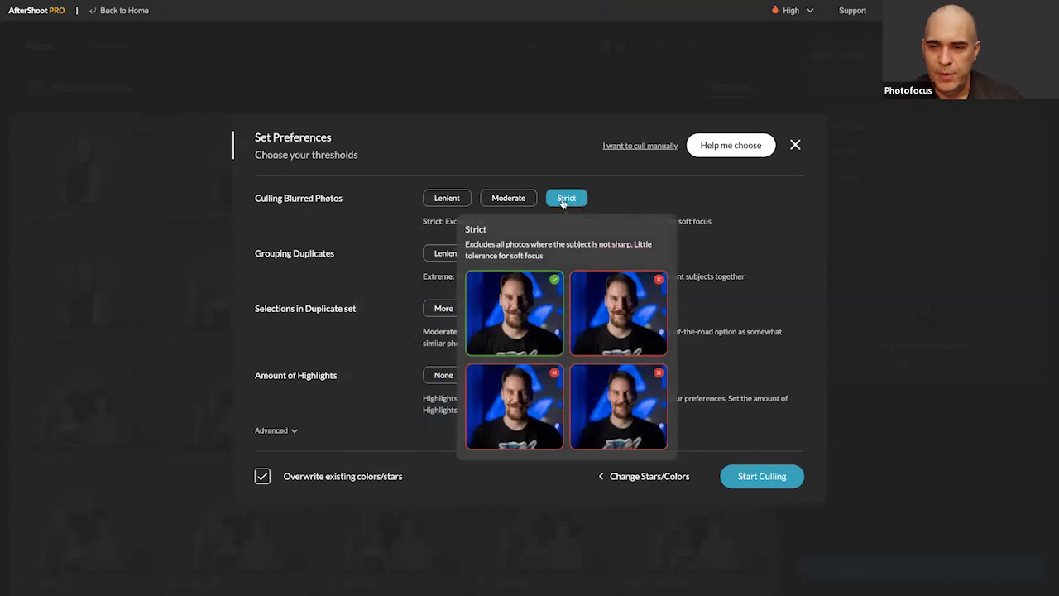
click(525, 202)
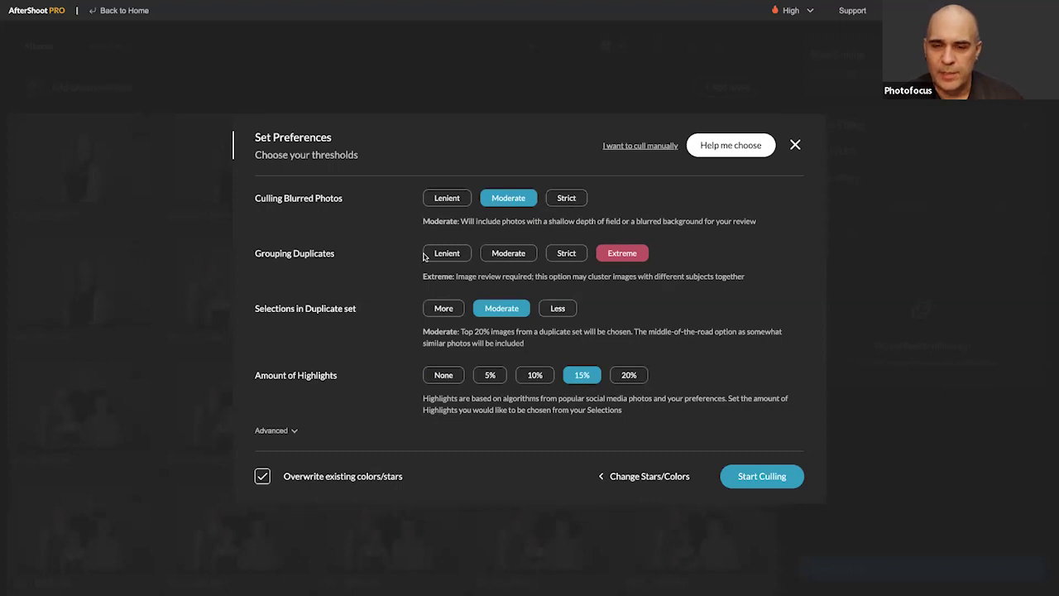
Set Selections in Duplicate set to Less and Amount of Highlights to 20%, and show the advanced detection filters.
mouse_move(445, 256)
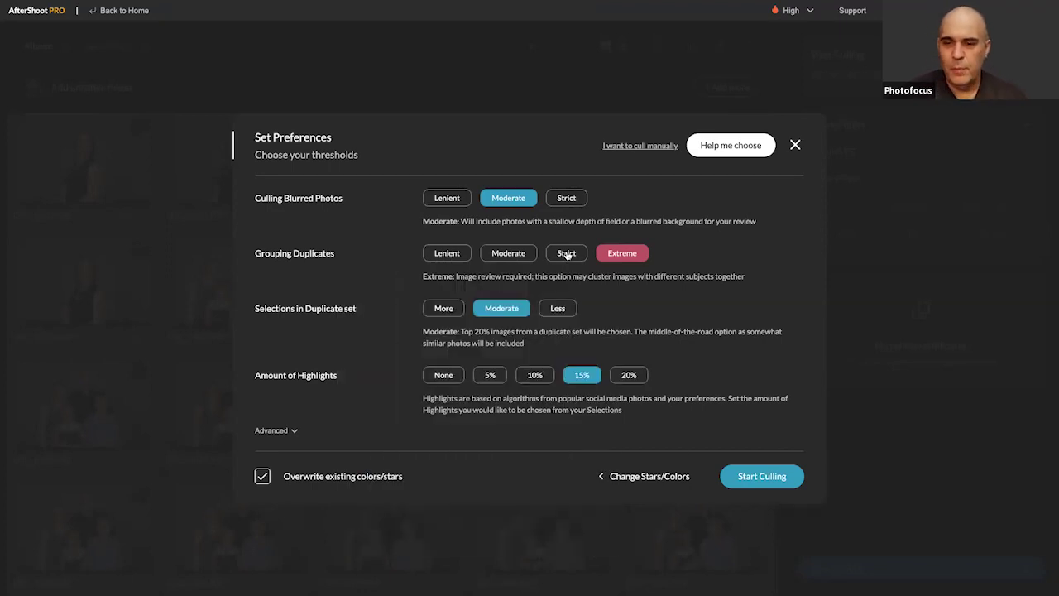
mouse_move(568, 254)
mouse_move(607, 254)
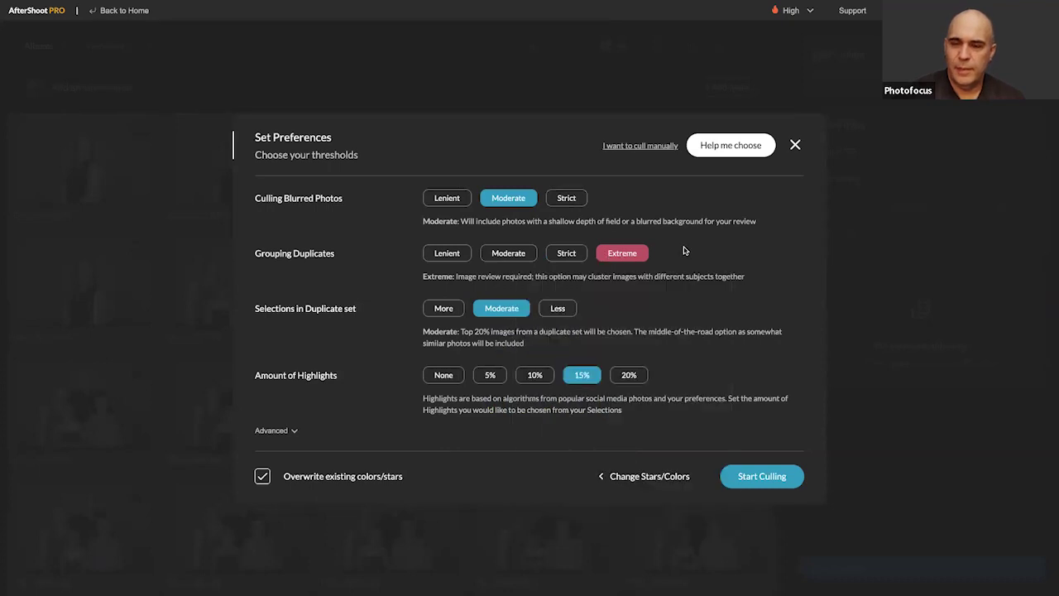
mouse_move(532, 254)
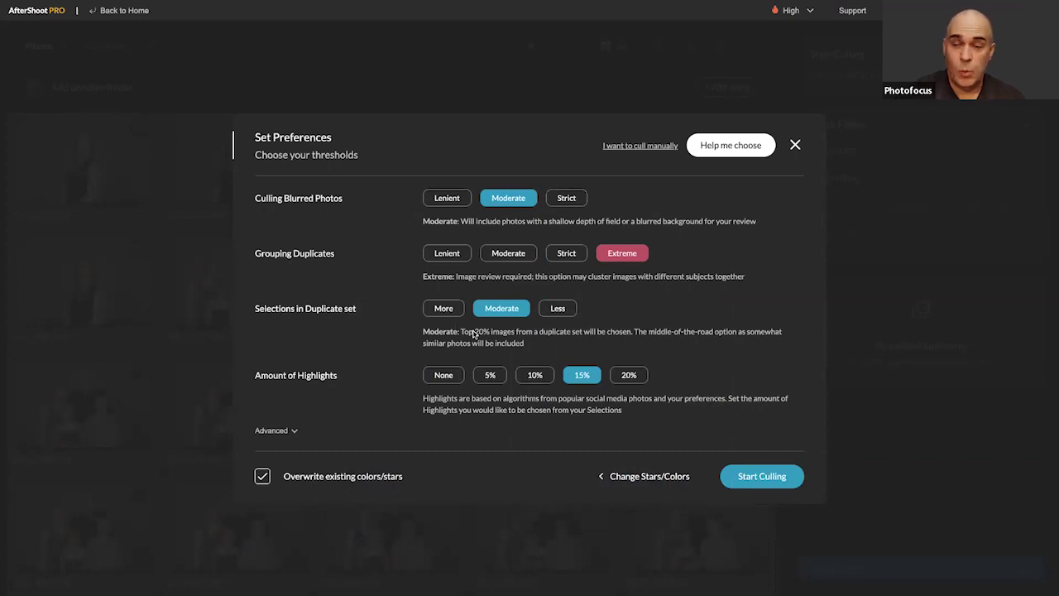
click(556, 312)
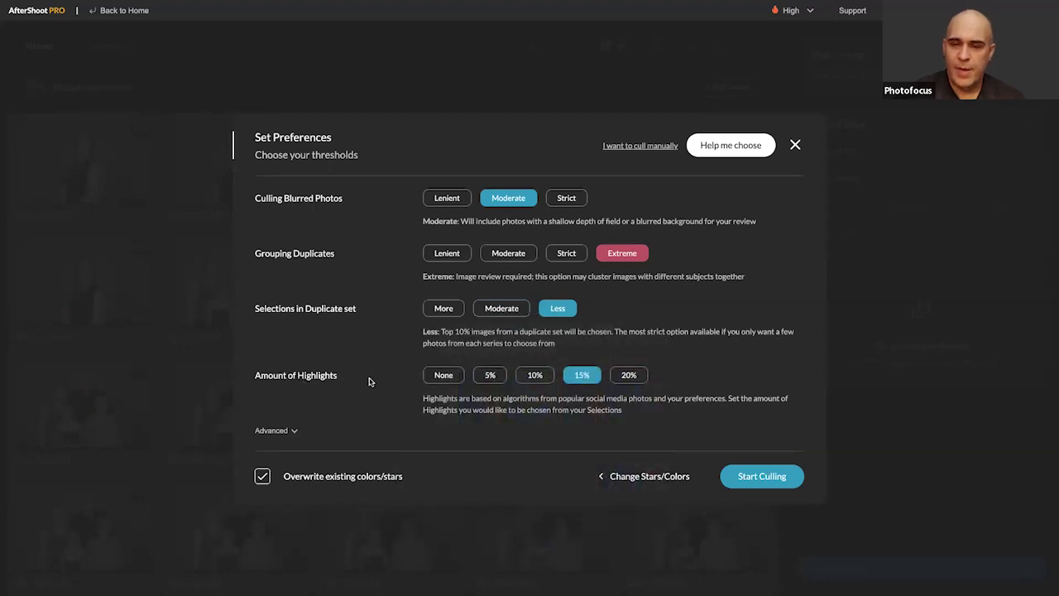
click(628, 376)
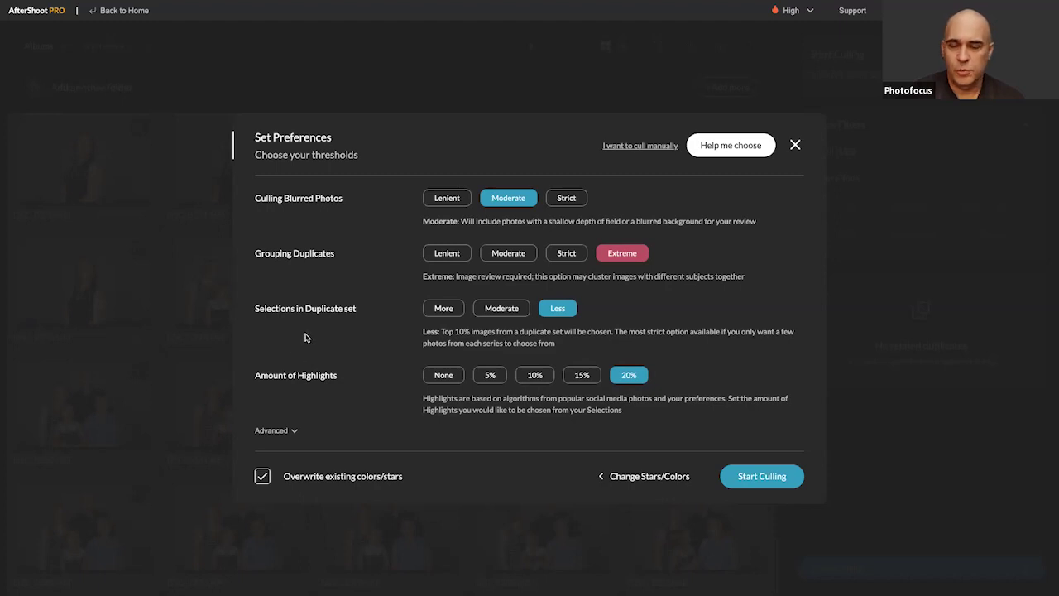
click(295, 431)
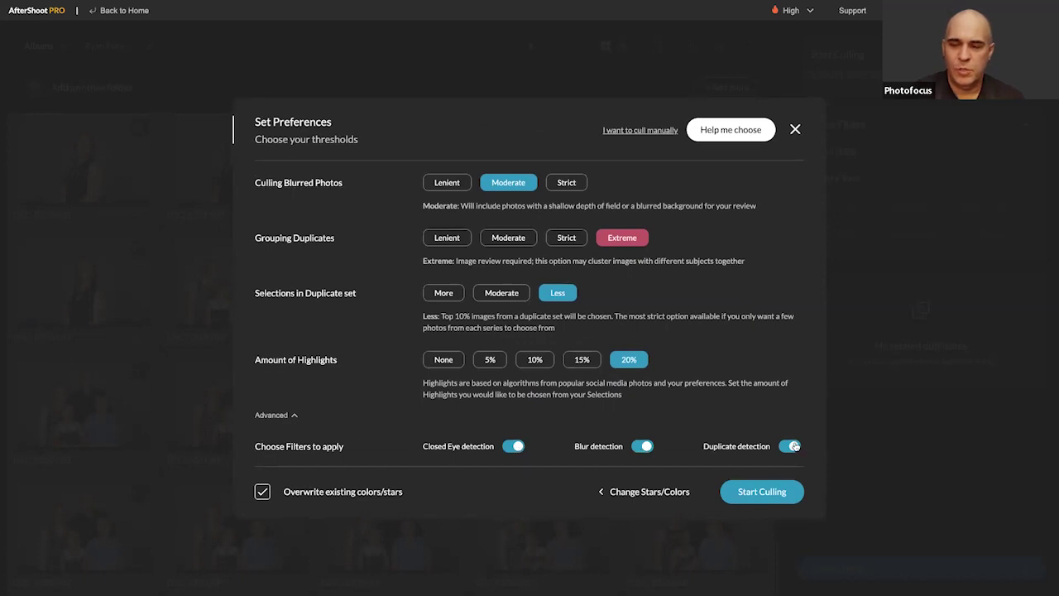
Change the star rating assigned to Highlights to five stars and return to the culling thresholds.
click(615, 493)
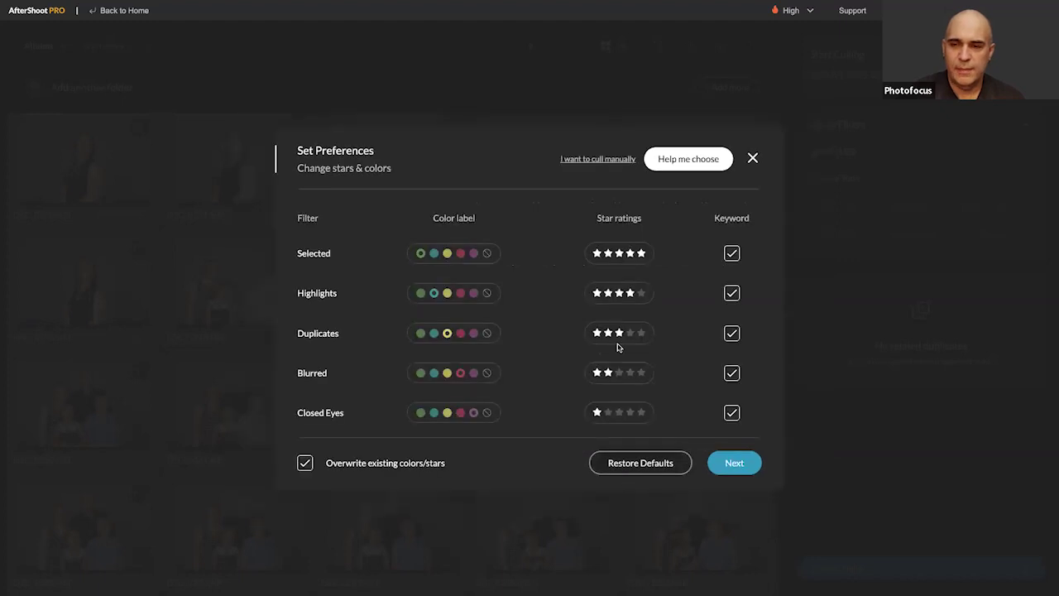
click(642, 293)
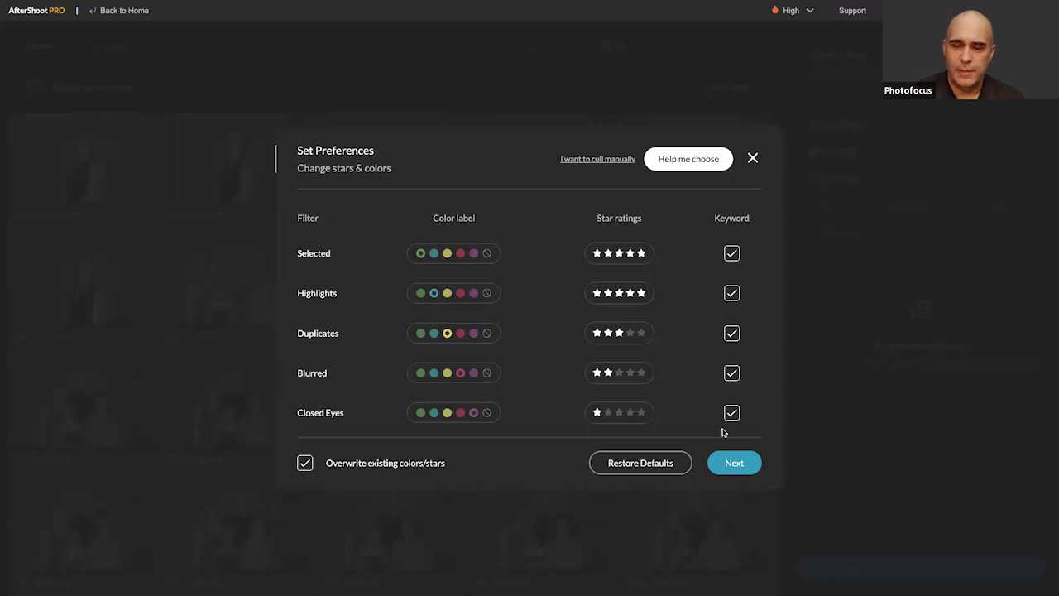
click(735, 463)
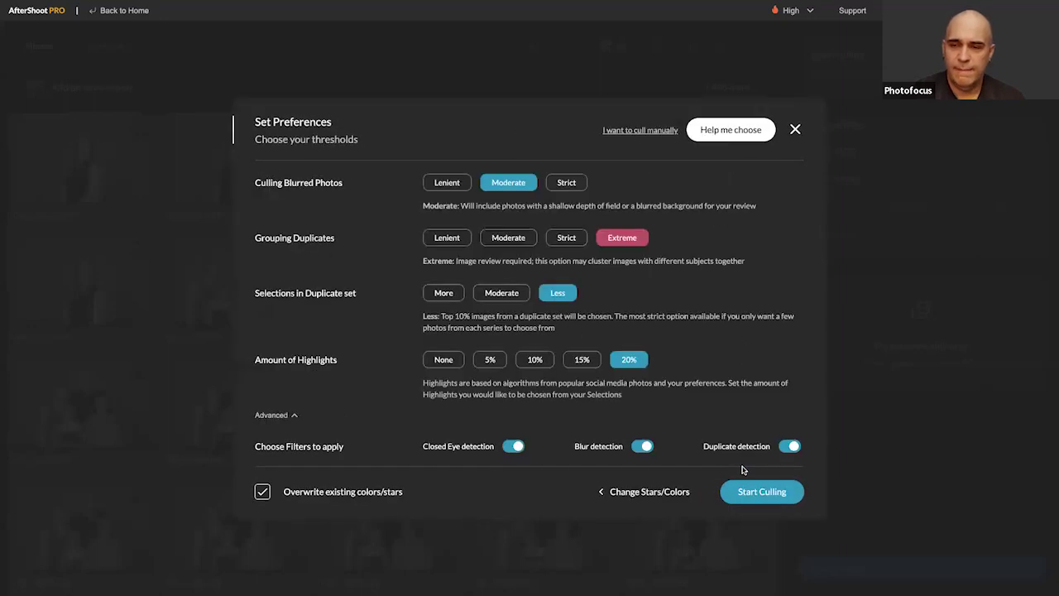
Check the available system resource levels, keep High, and start culling the portrait album.
click(797, 12)
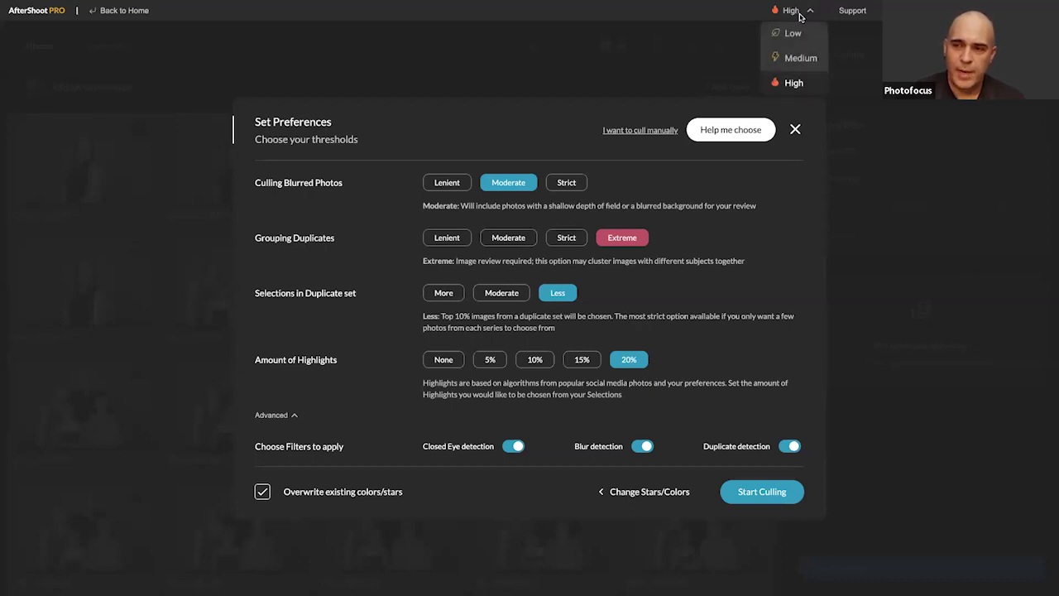
click(798, 13)
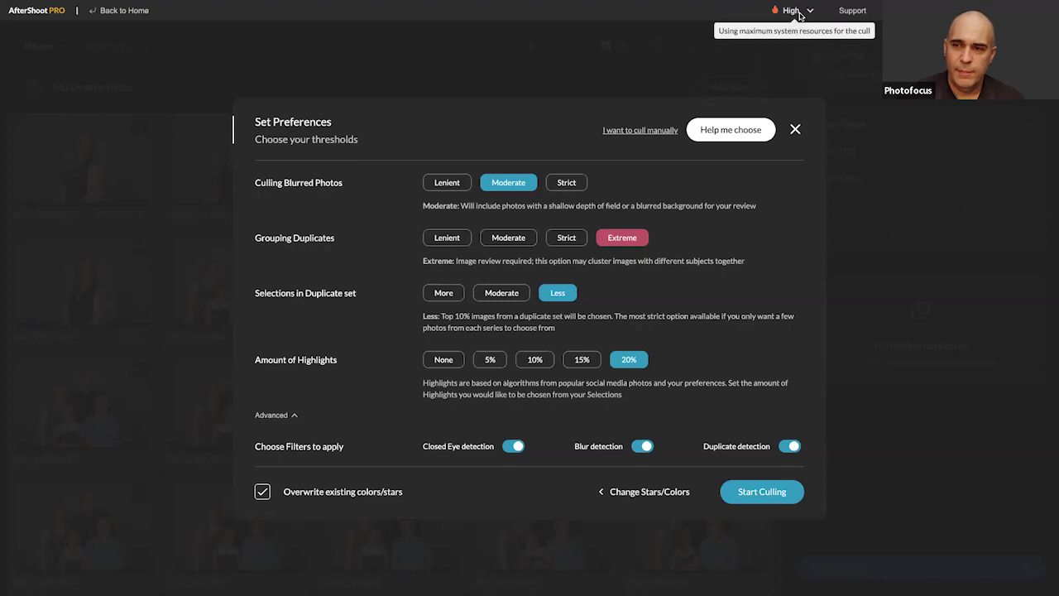
click(761, 492)
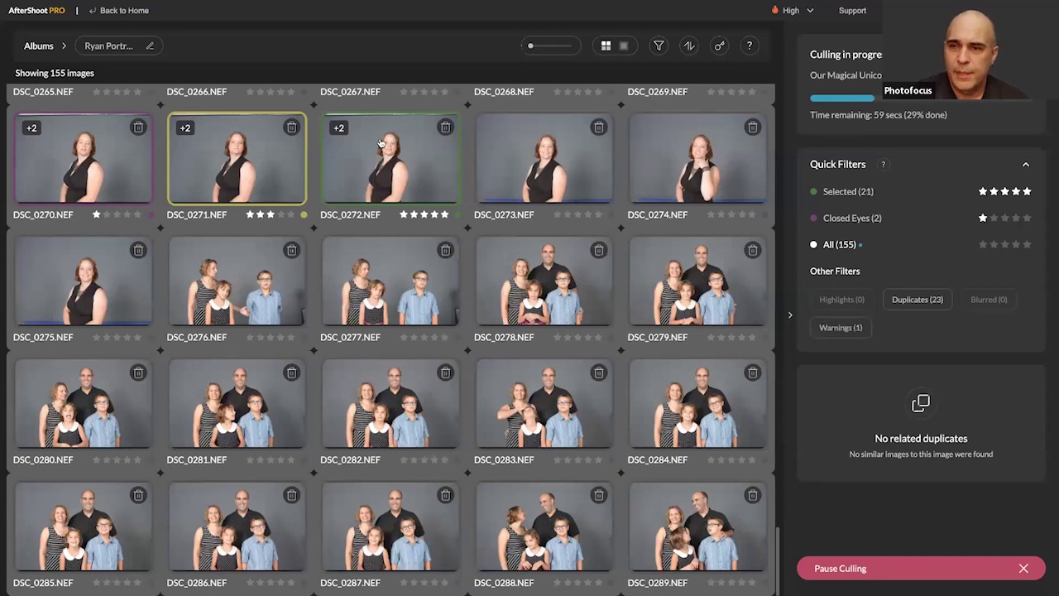
Filter the album to images with duplicates while the cull is running.
click(659, 47)
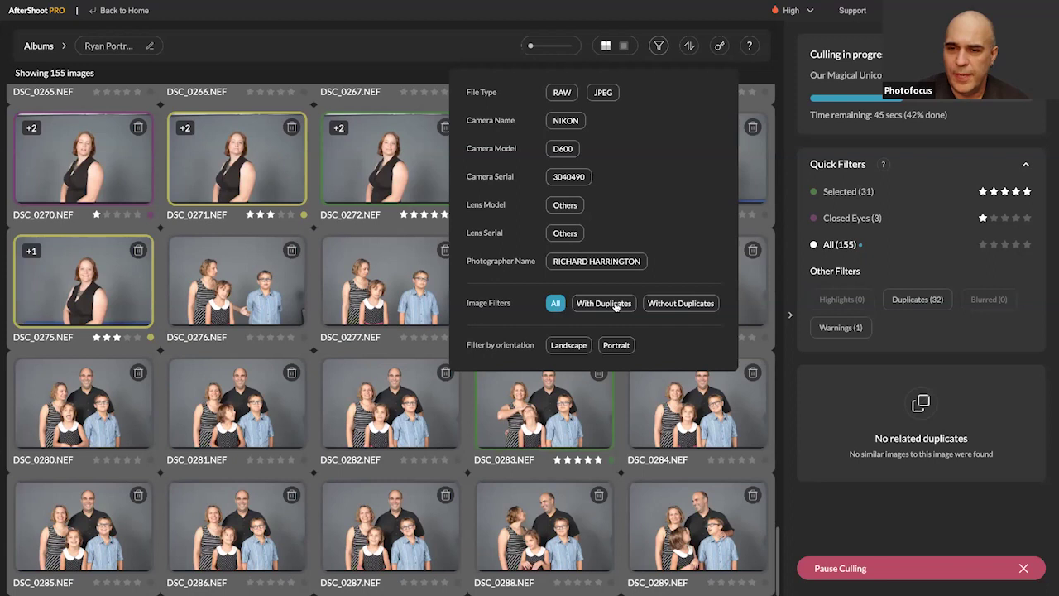
click(613, 304)
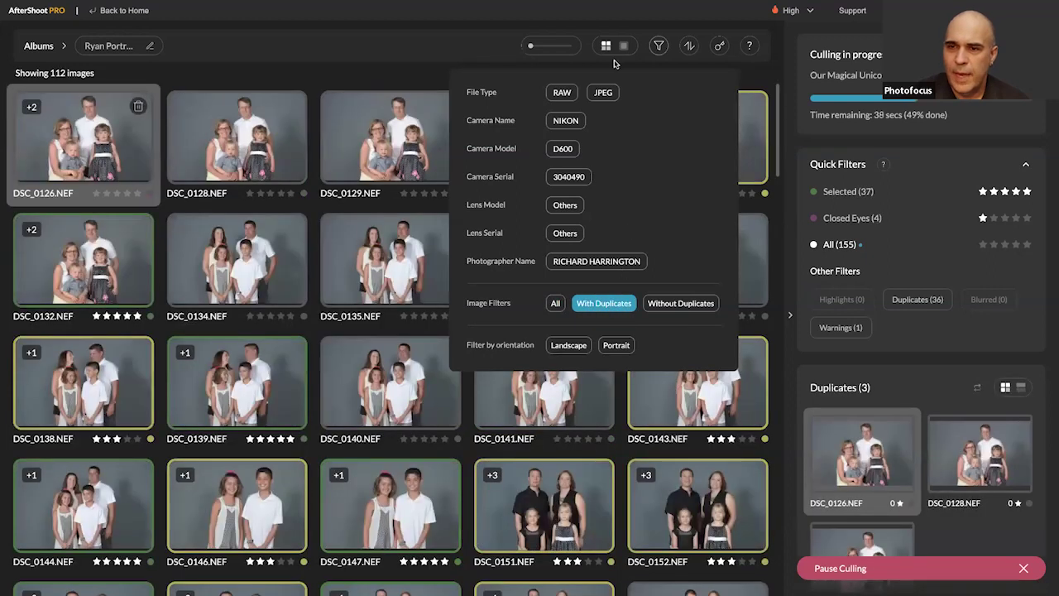
click(658, 47)
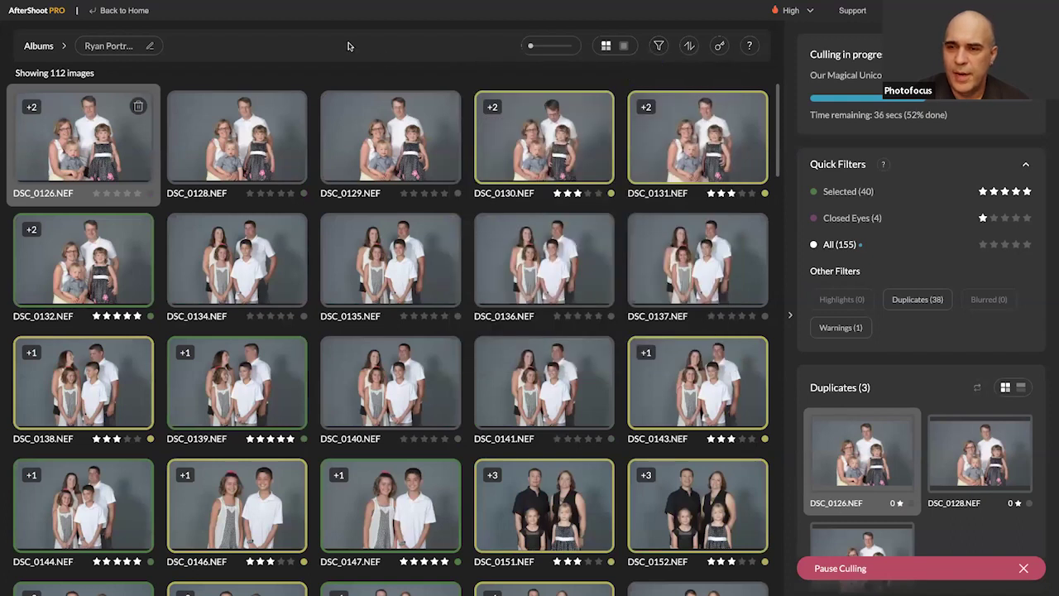
click(658, 47)
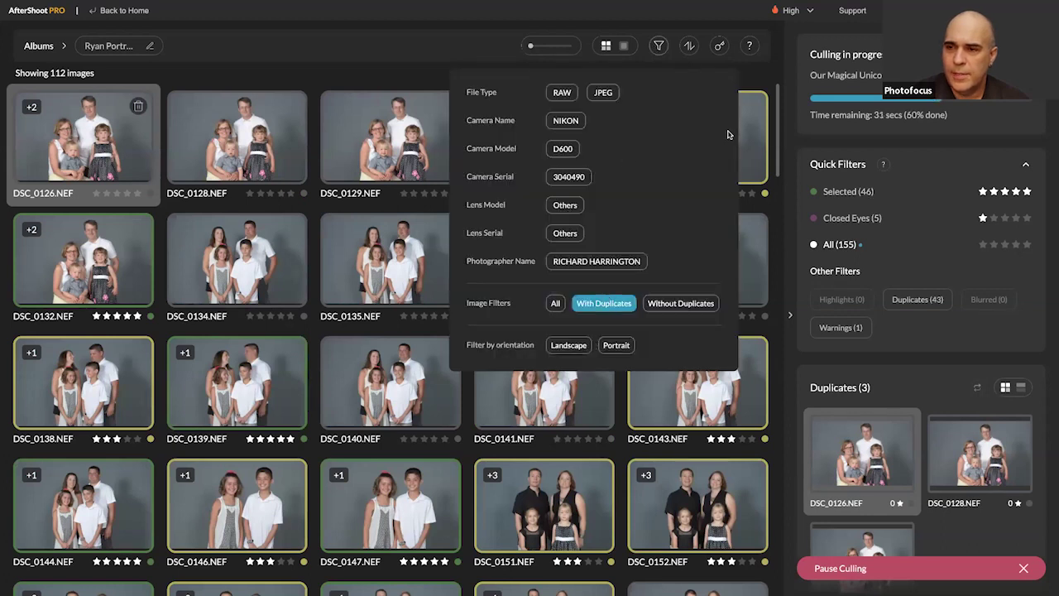
Show only the Selected photos among the images with duplicates and look through them.
click(882, 196)
click(881, 196)
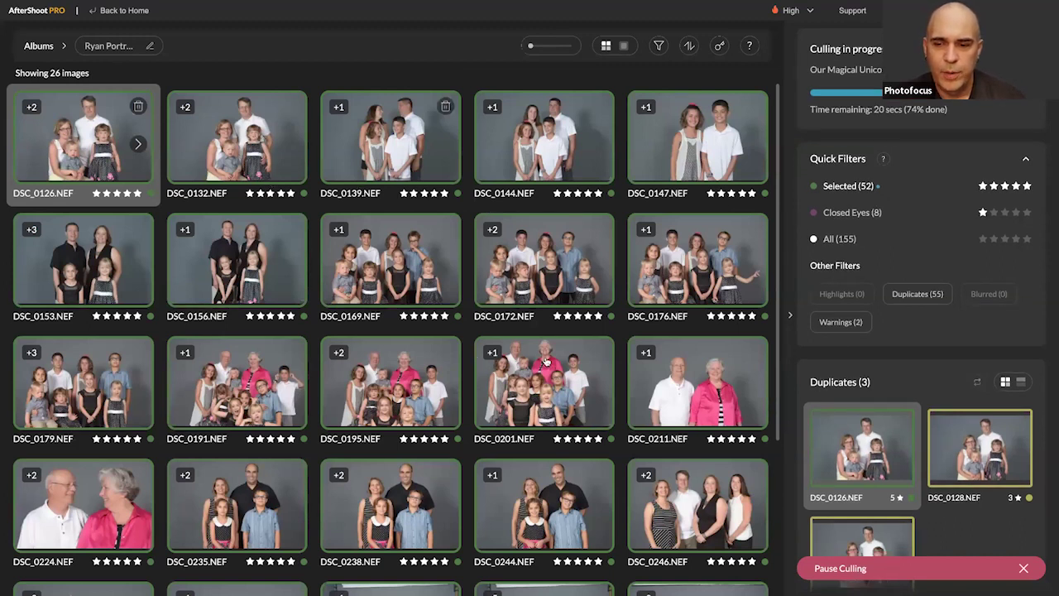
scroll(546, 364, down, 1)
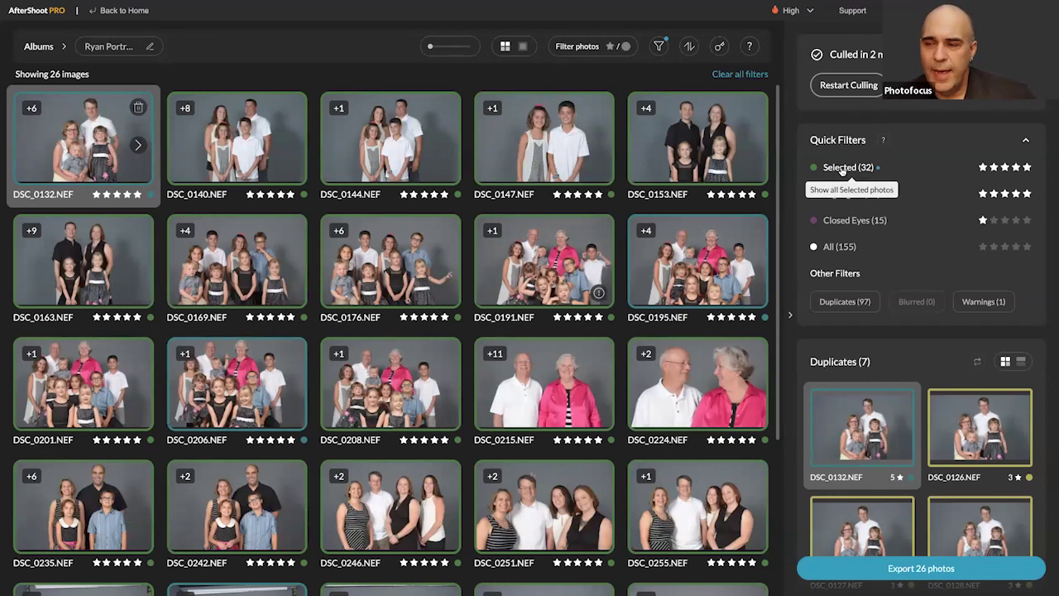
Restart the cull with Culling Blurred Photos set to Strict and Amount of Highlights set to 15%.
click(850, 84)
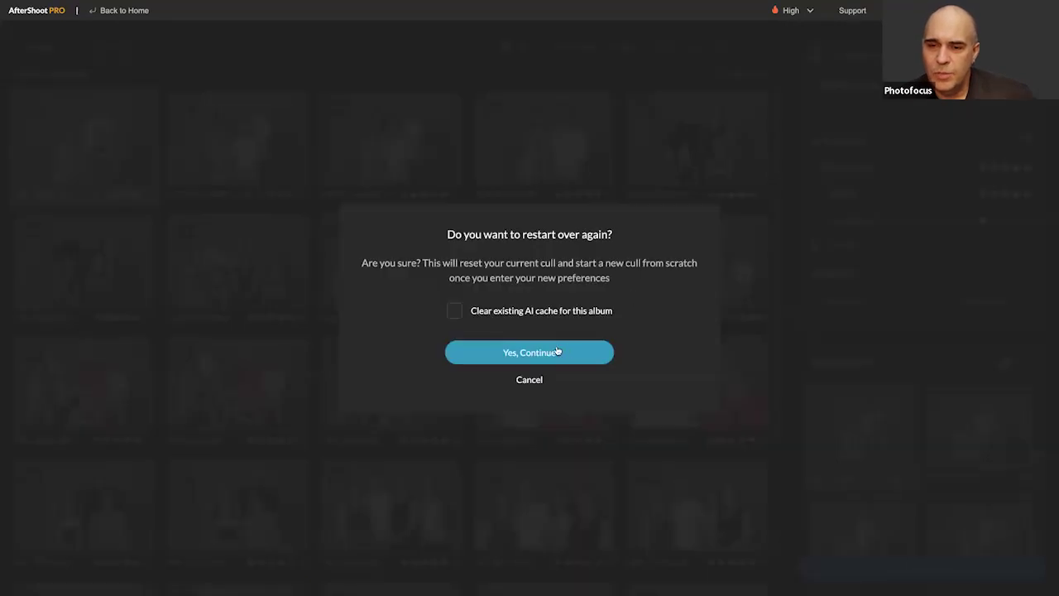
click(502, 353)
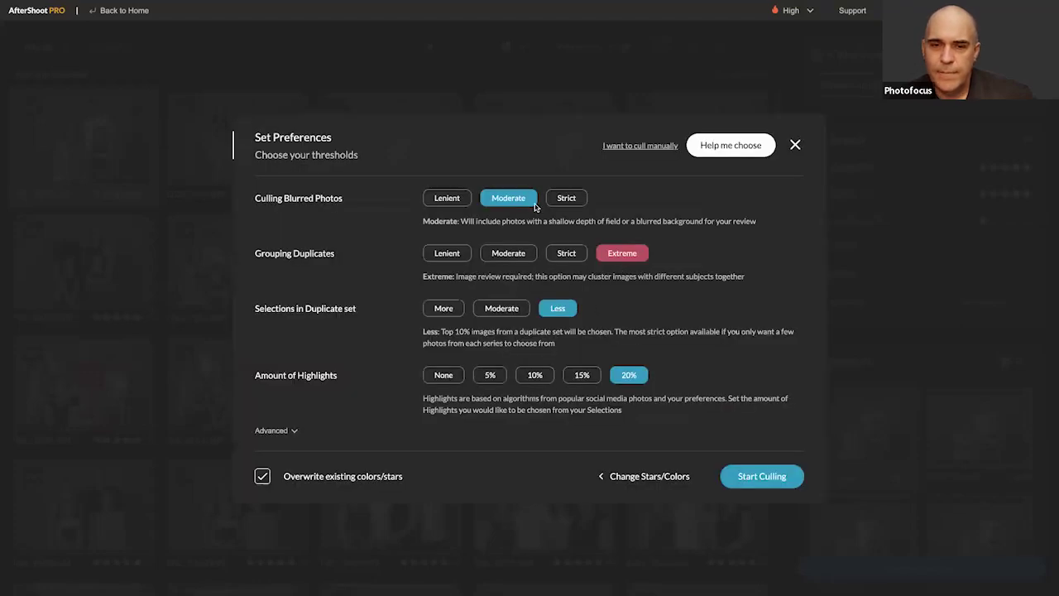
click(561, 202)
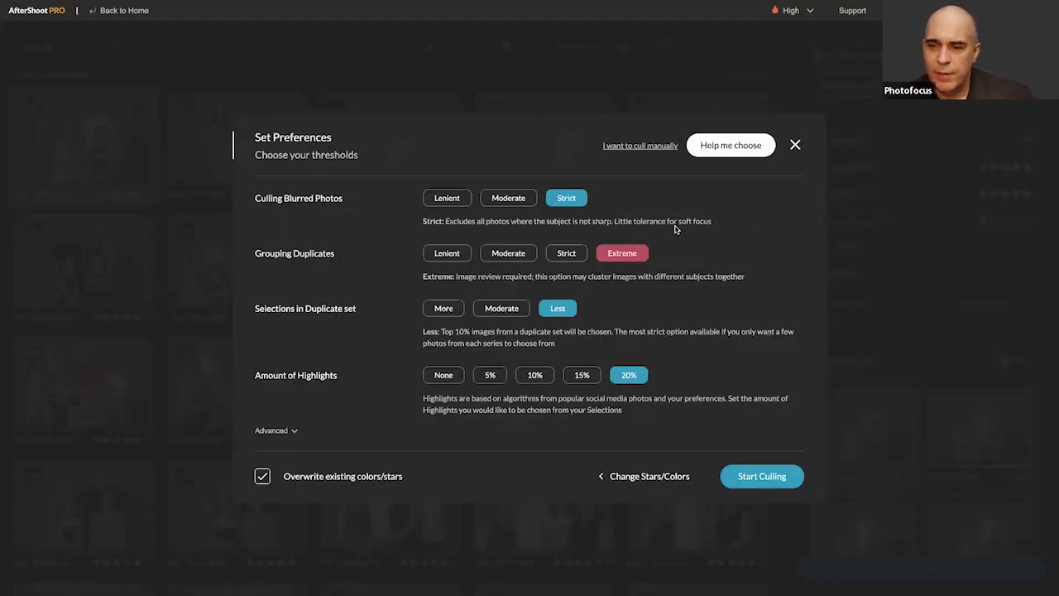
click(586, 377)
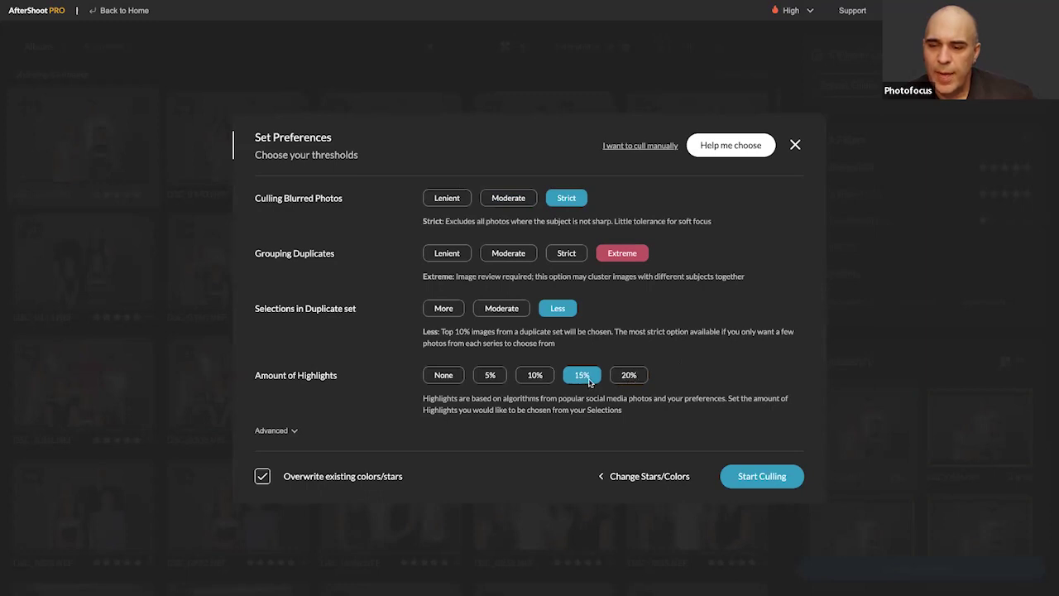
click(762, 478)
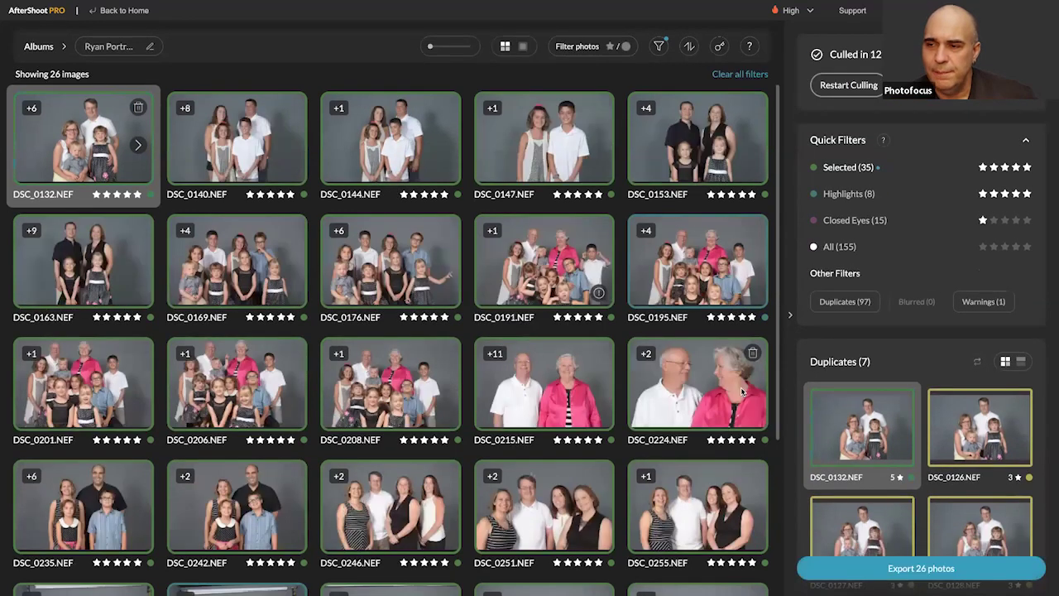
Show only the Highlights photos and set the advanced image filter to All instead of only images with duplicates.
click(833, 196)
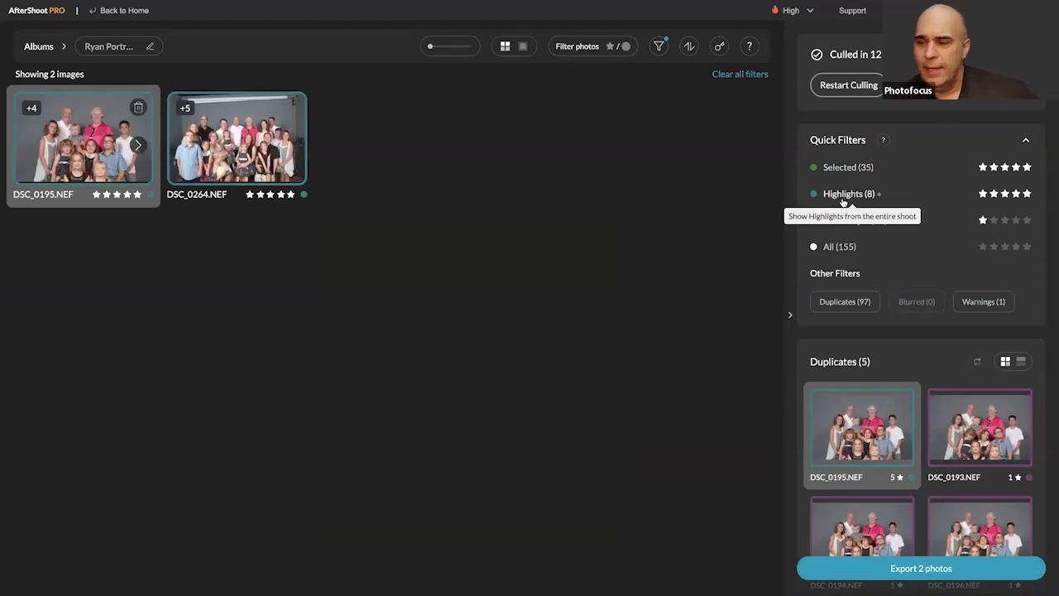
click(658, 46)
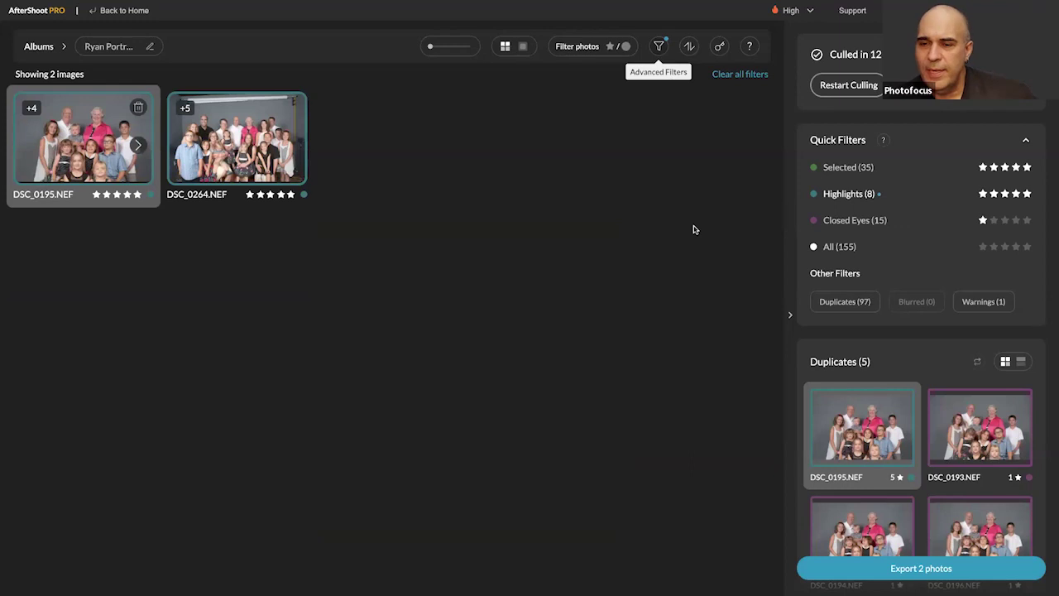
click(556, 305)
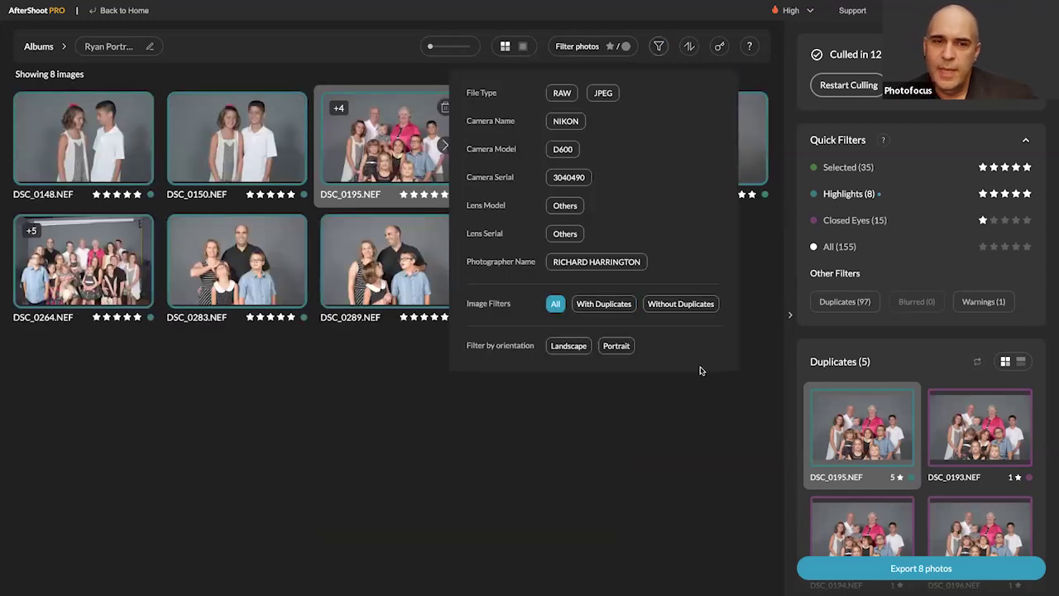
click(637, 462)
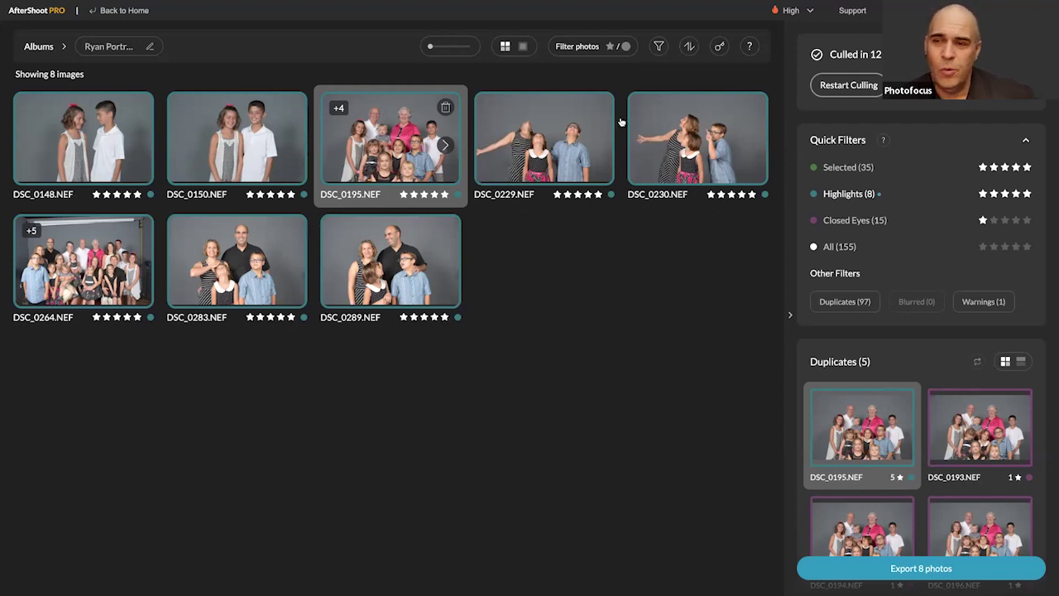
Switch the quick filter to Selected and look through the photos down to the large family group shots.
click(854, 169)
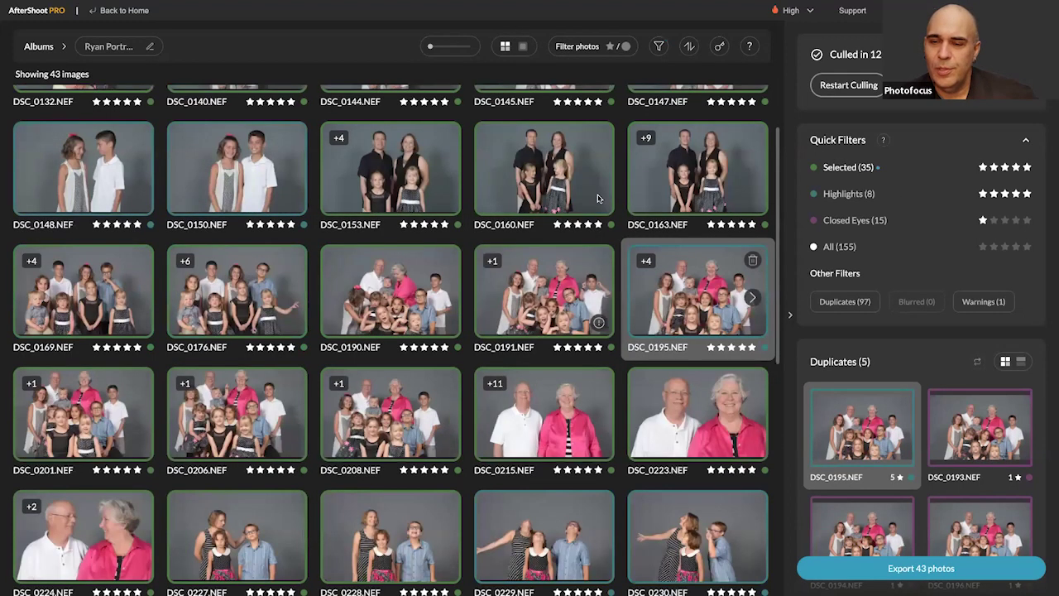
scroll(604, 224, down, 3)
scroll(611, 246, down, 3)
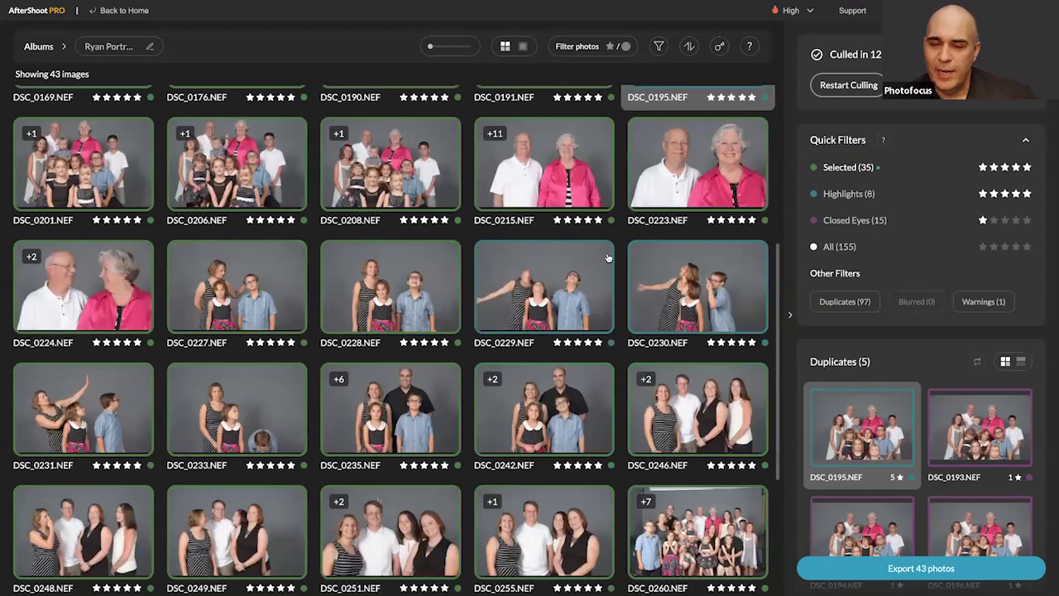
scroll(571, 308, down, 1)
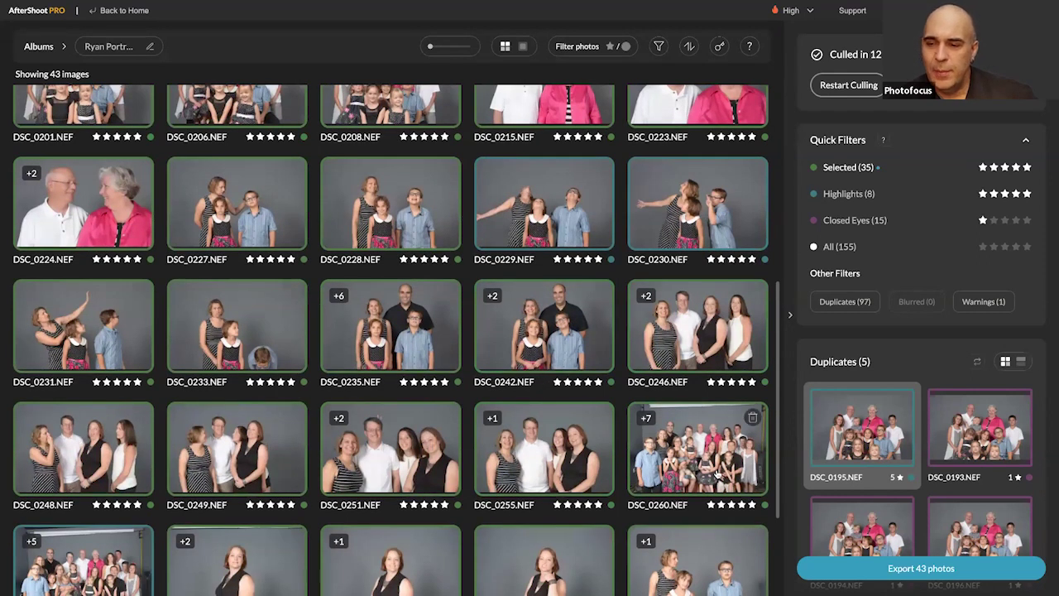
Open the large family group photo DSC_0260.NEF in the single-image view.
click(720, 478)
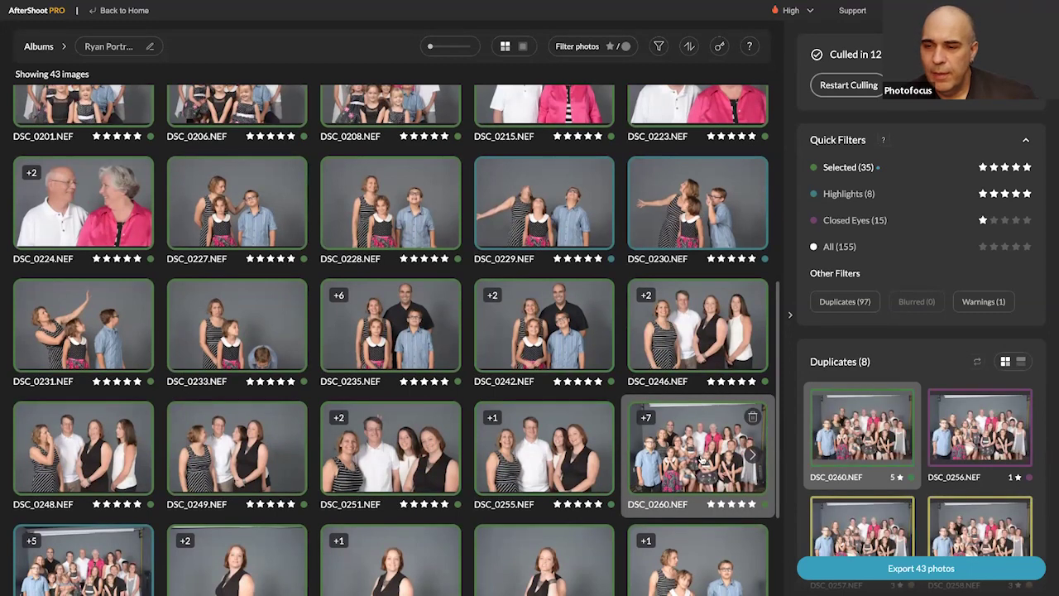
double_click(701, 461)
key(Escape)
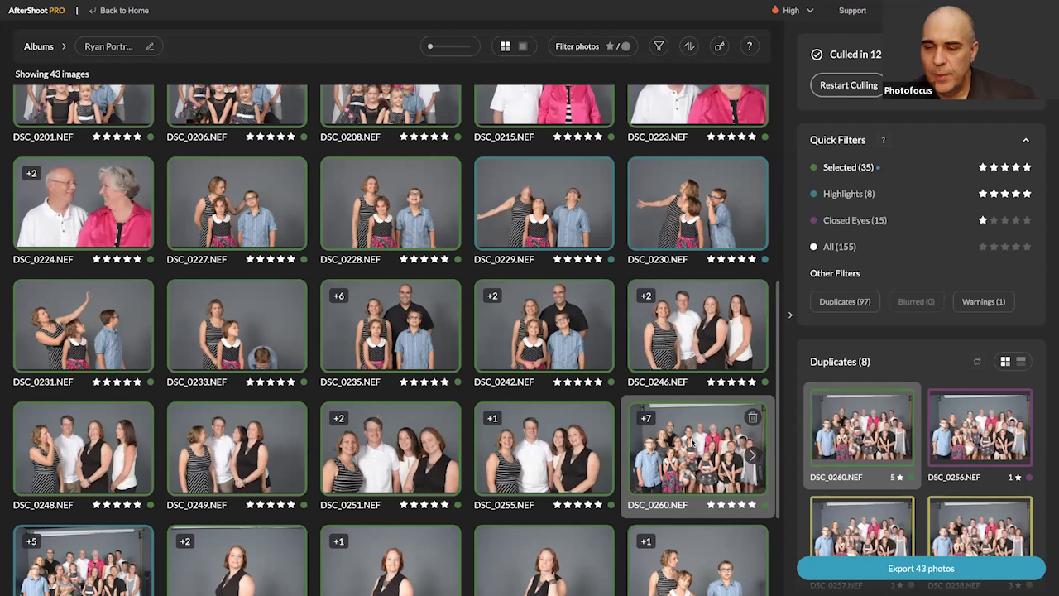
double_click(692, 442)
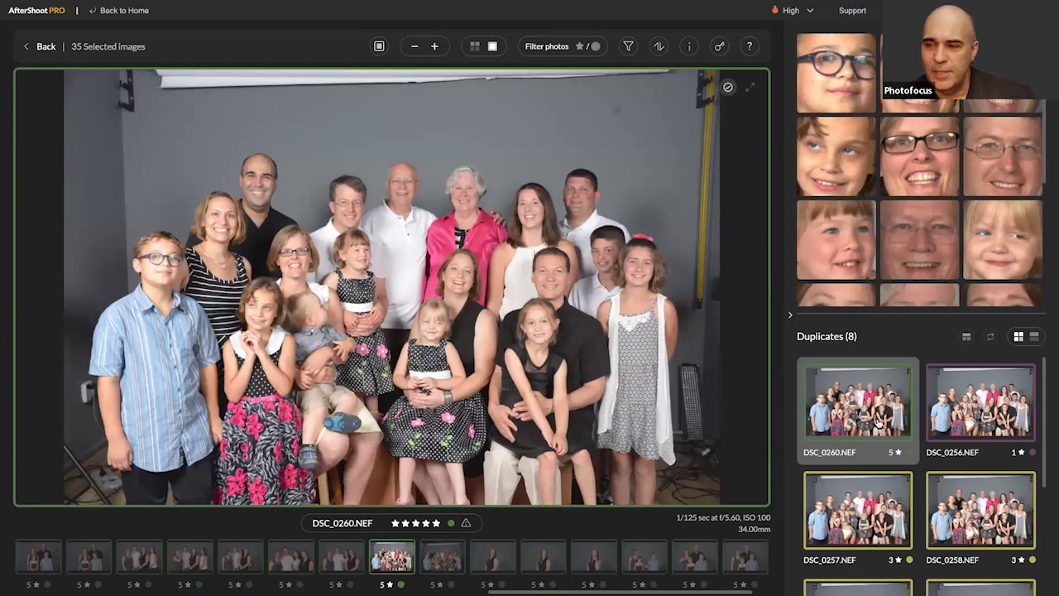
scroll(879, 422, down, 1)
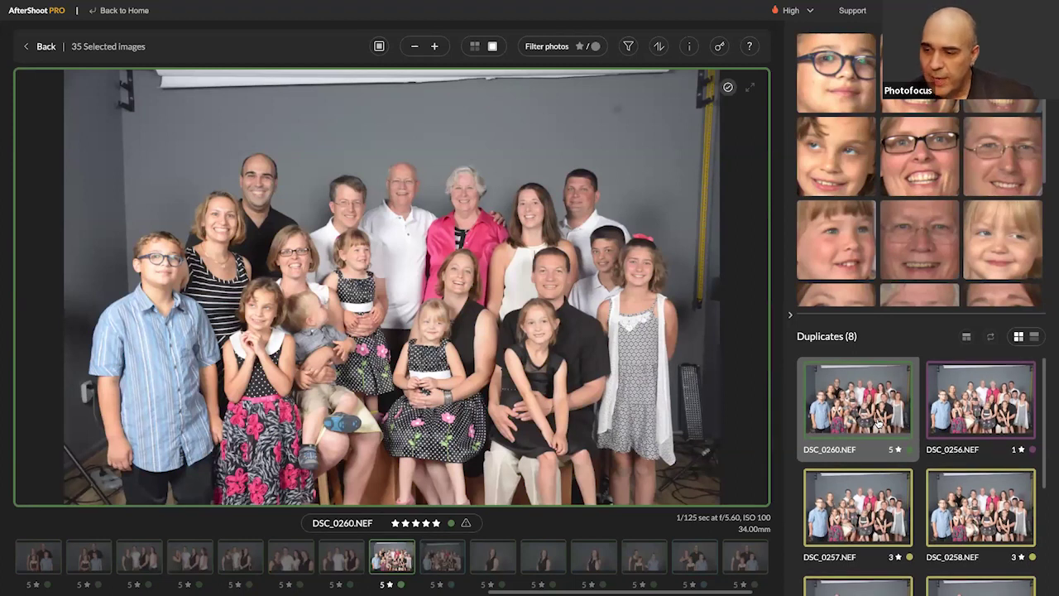
Compare DSC_0260.NEF with the other group shots in its duplicate set, including DSC_0261.NEF and DSC_0262.NEF, and return to it.
key(Right)
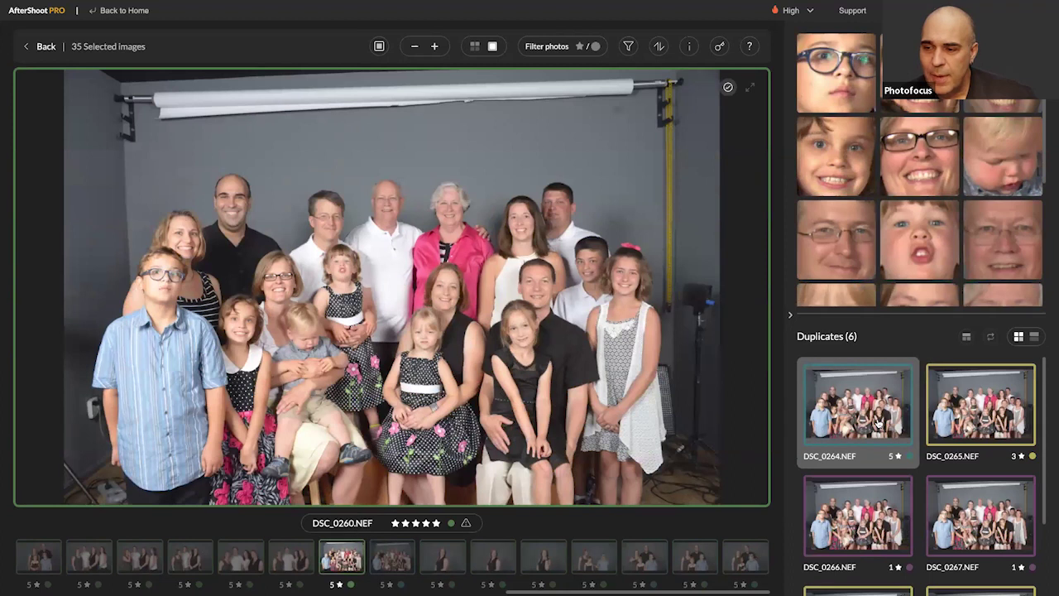
key(Left)
key(Right)
key(Right)
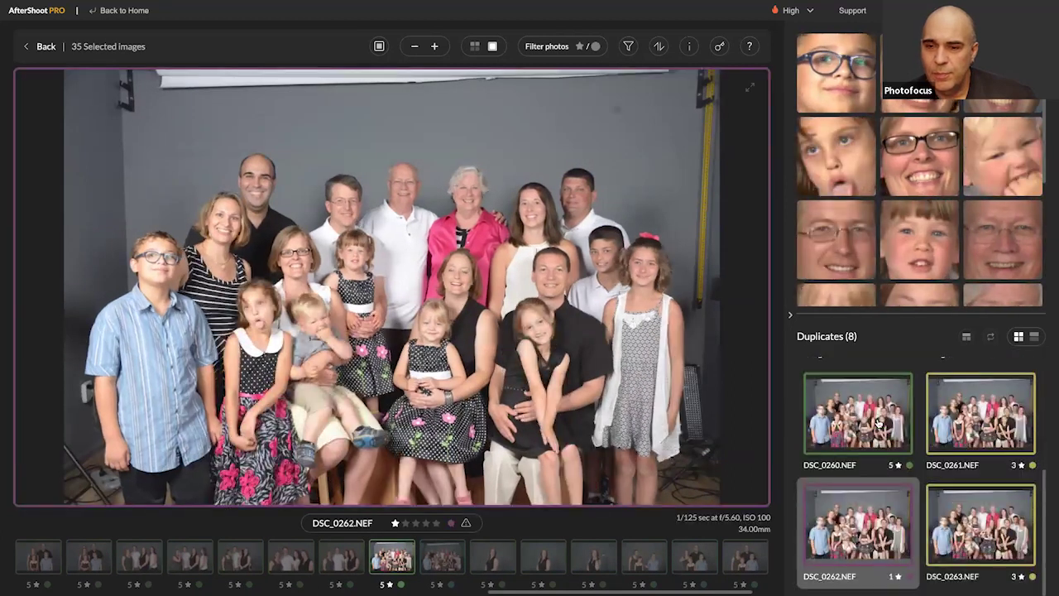
key(Left)
key(Left)
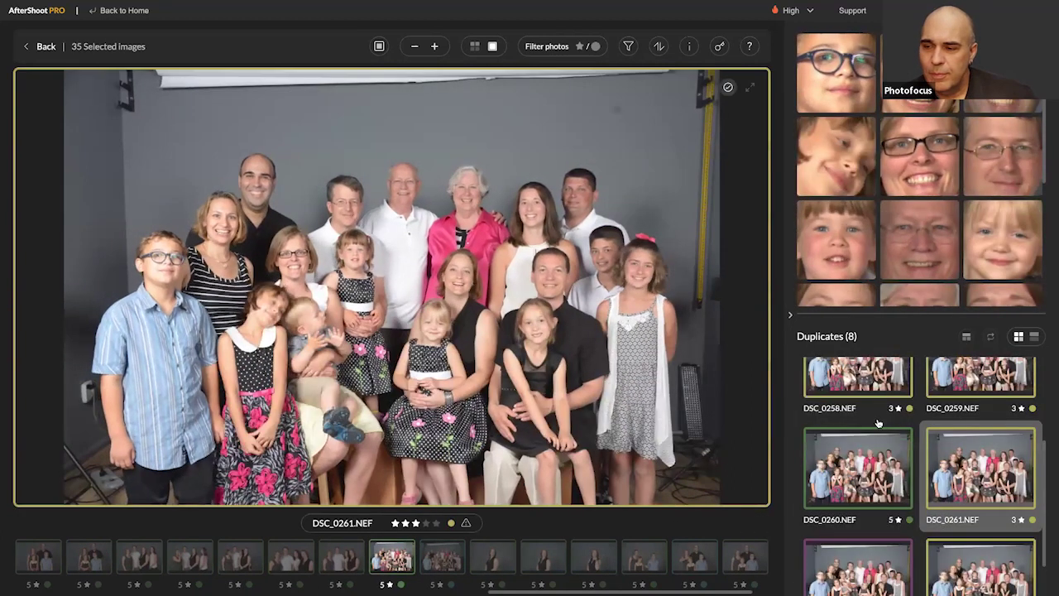
key(Left)
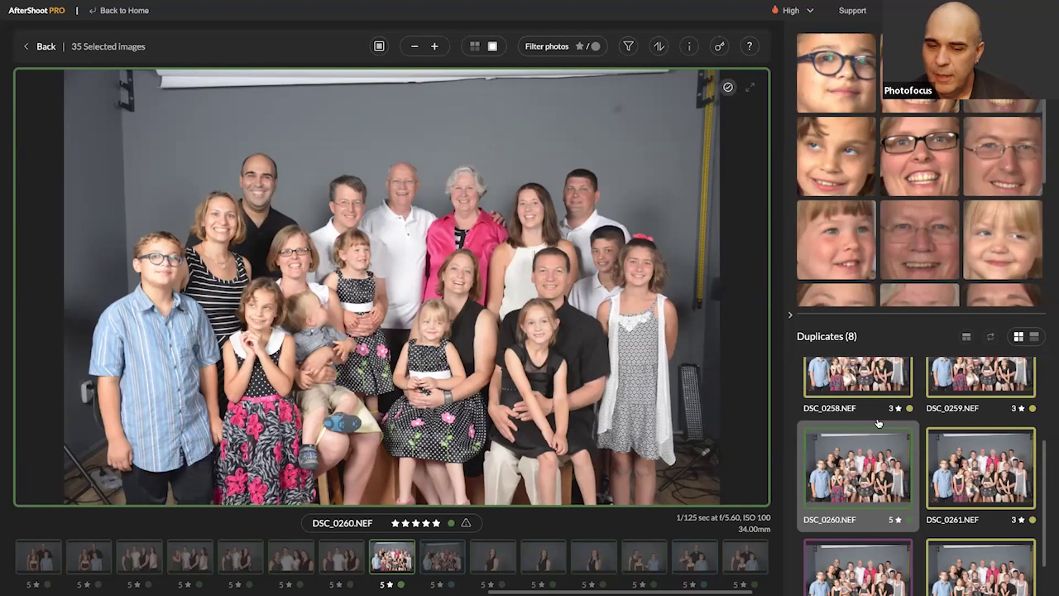
Go to the single portrait DSC_0272.NEF and compare it with its duplicates DSC_0270.NEF and DSC_0271.NEF.
key(Down)
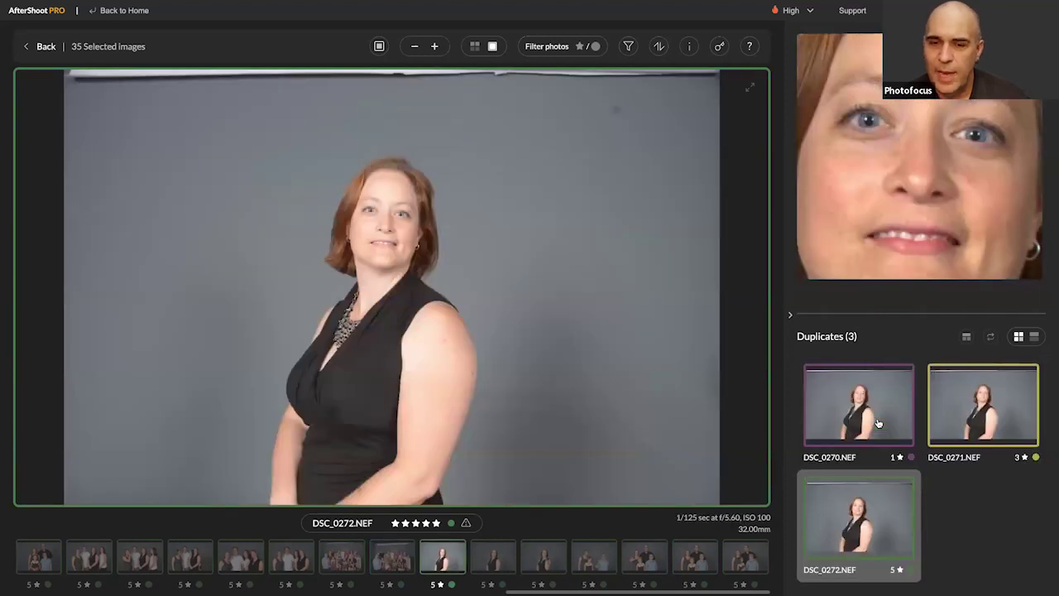
click(879, 424)
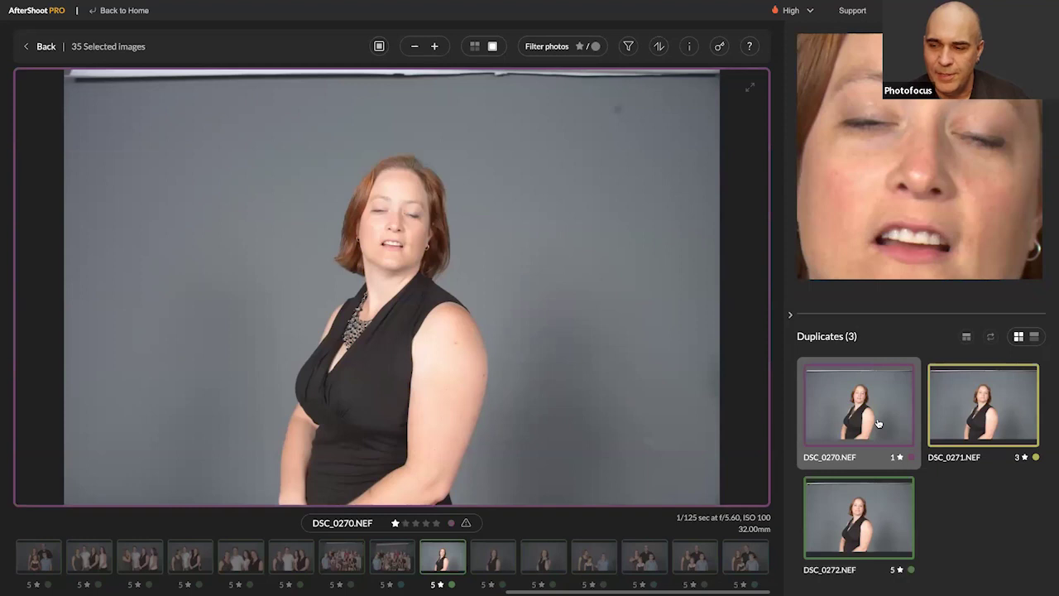
key(Right)
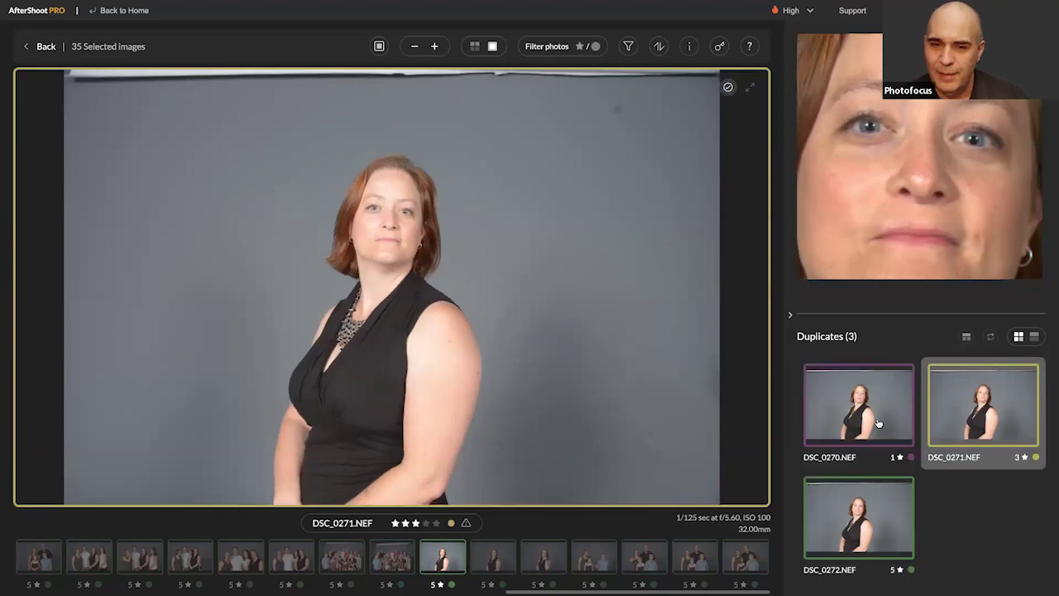
key(Right)
Look through the selected photos from DSC_0273.NEF to DSC_0285.NEF with their face close-ups, and go back to DSC_0273.NEF.
key(Right)
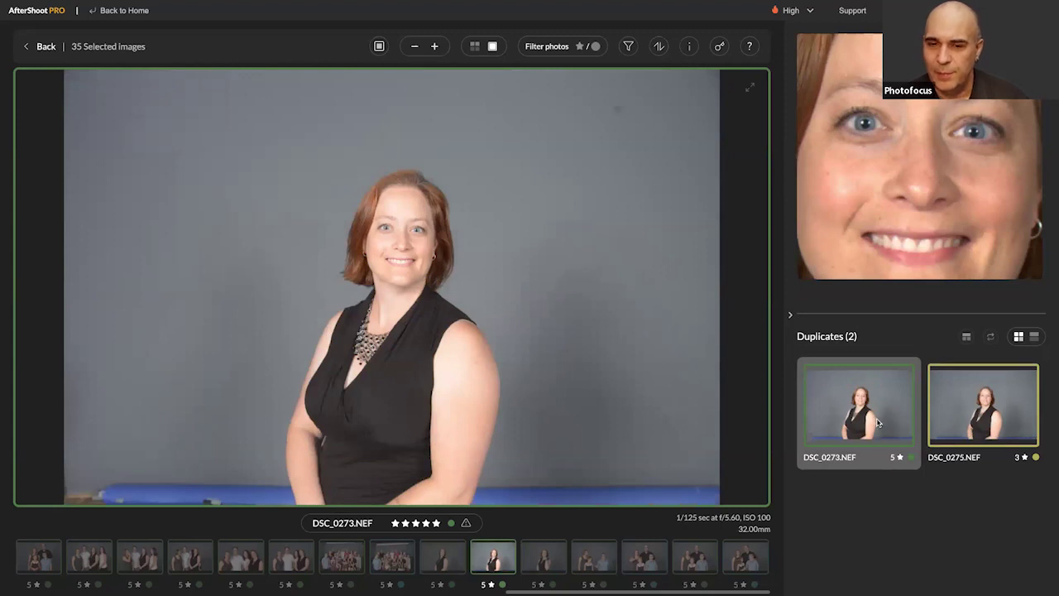
key(Right)
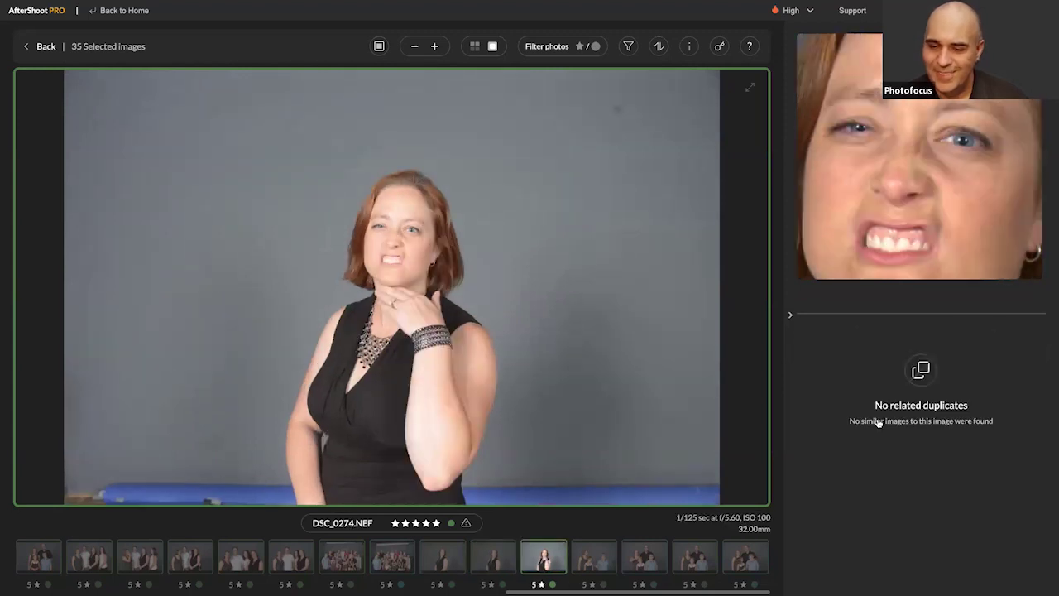
key(Right)
key(Right)
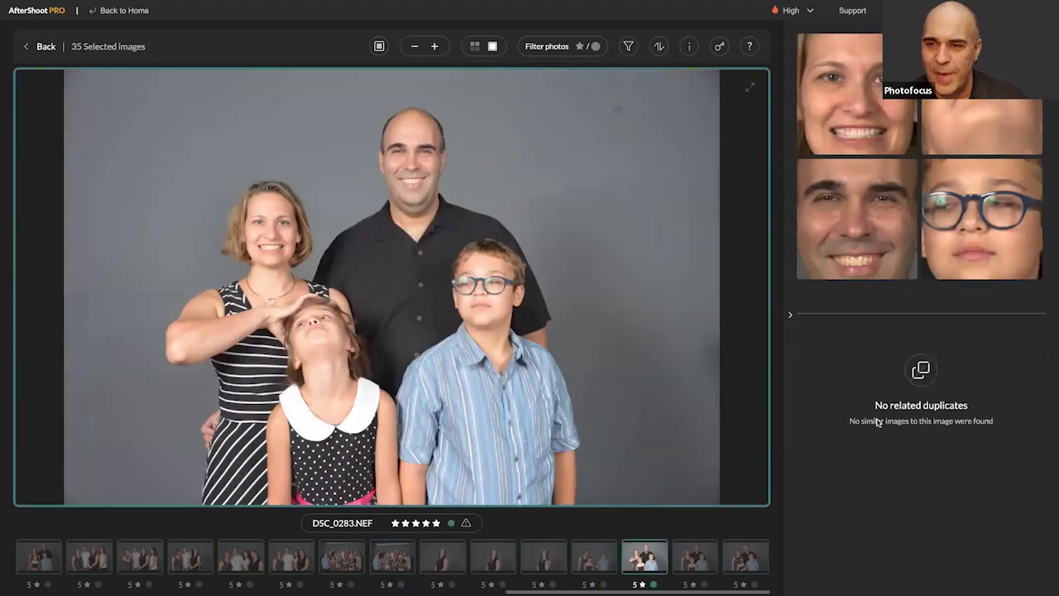
key(Right)
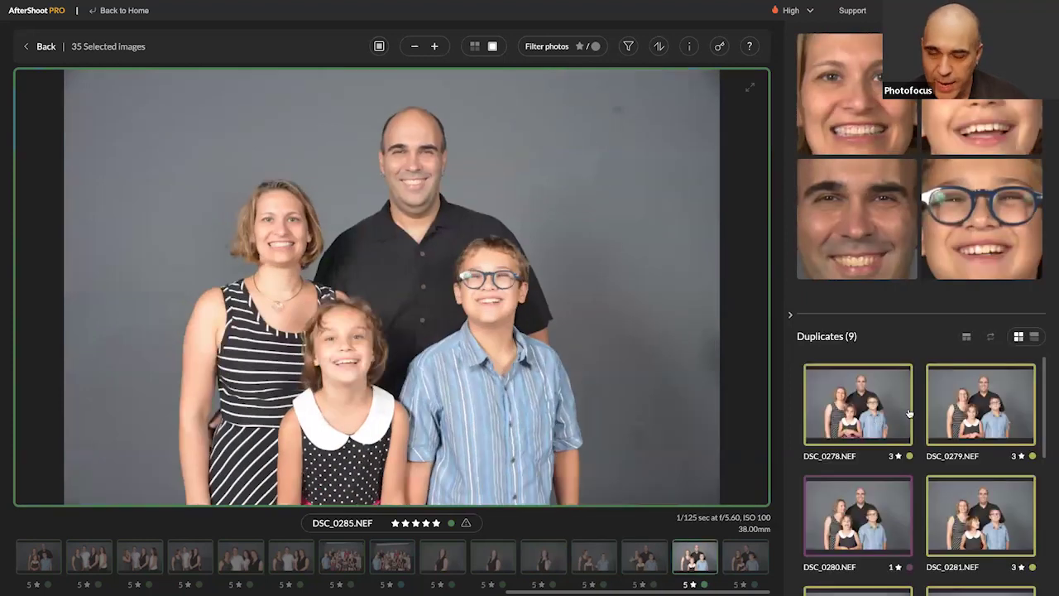
key(Left)
key(Left)
key(Left)
key(Left)
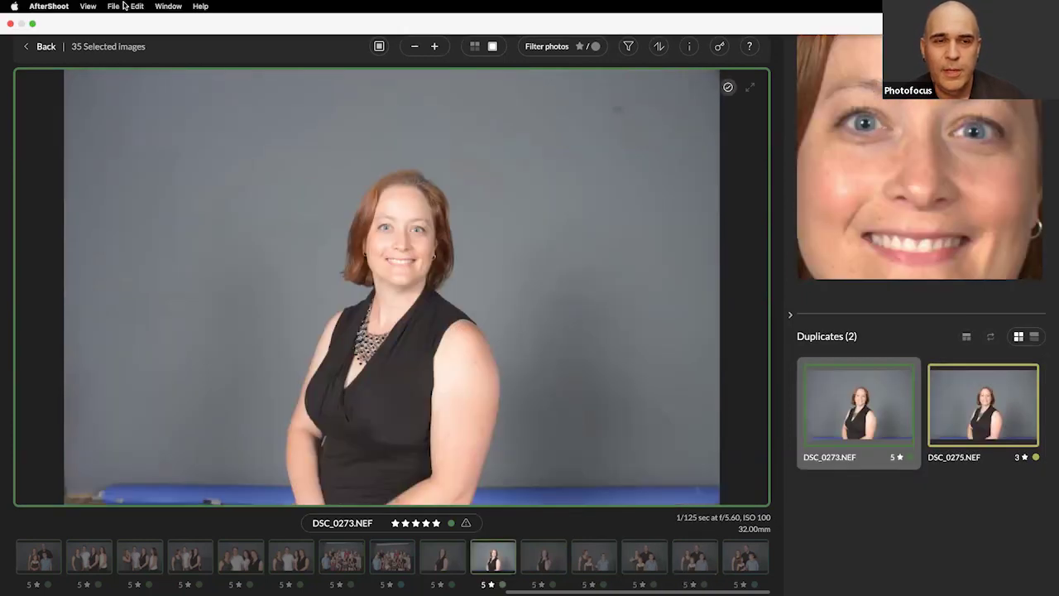
click(115, 6)
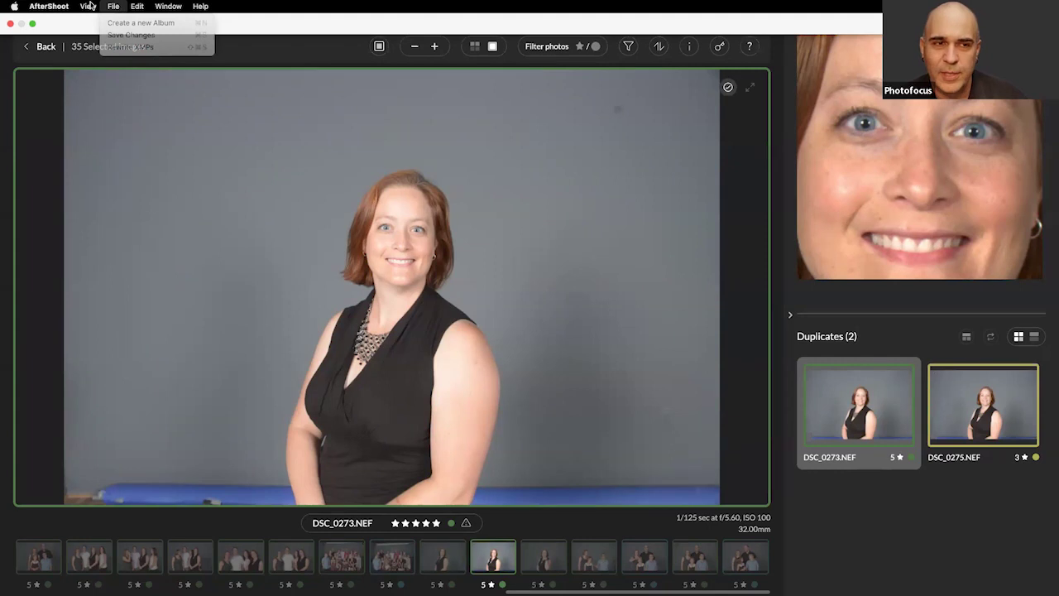
click(115, 6)
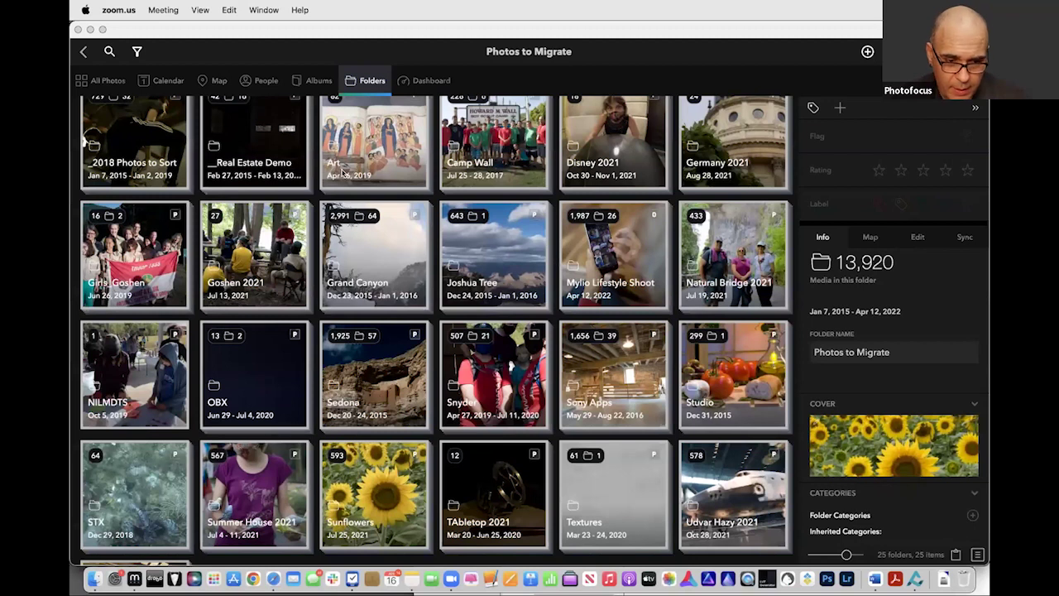
Try to switch from Mylio to the AfterShoot window, and hide AfterShoot.
key(super+Tab)
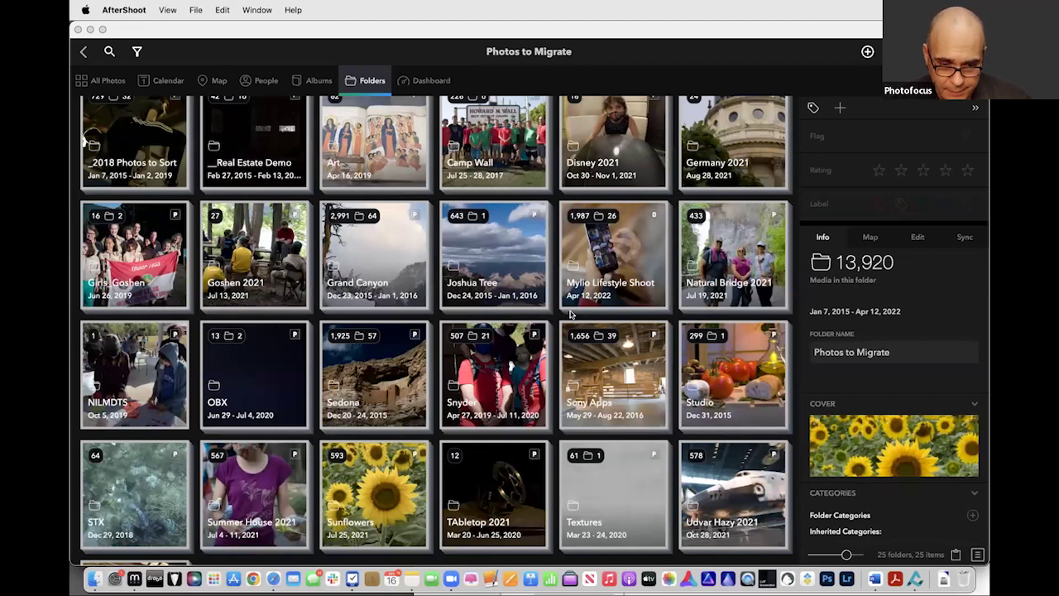
key(super+Tab)
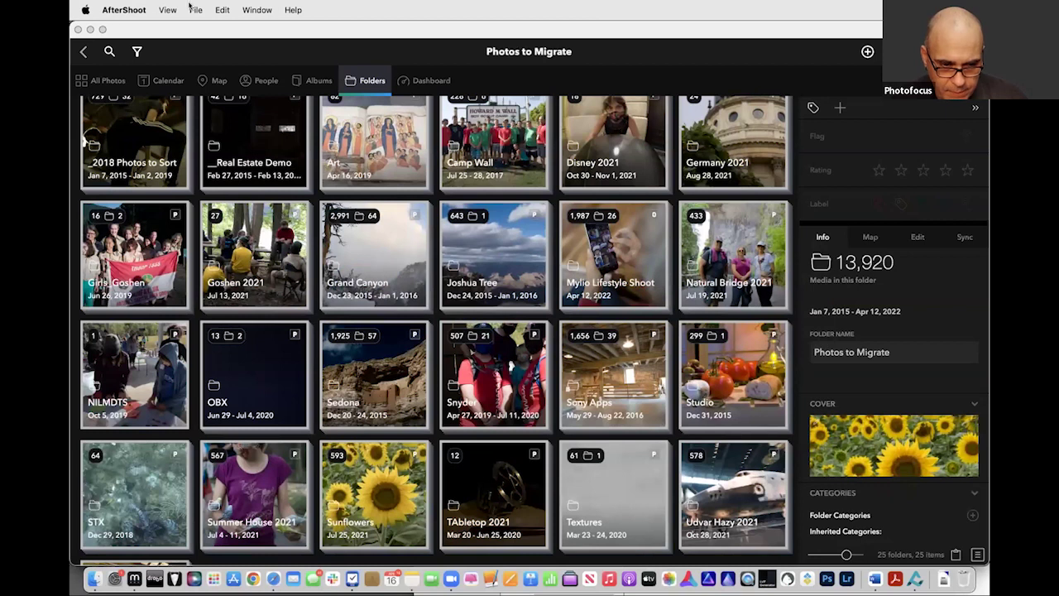
click(246, 9)
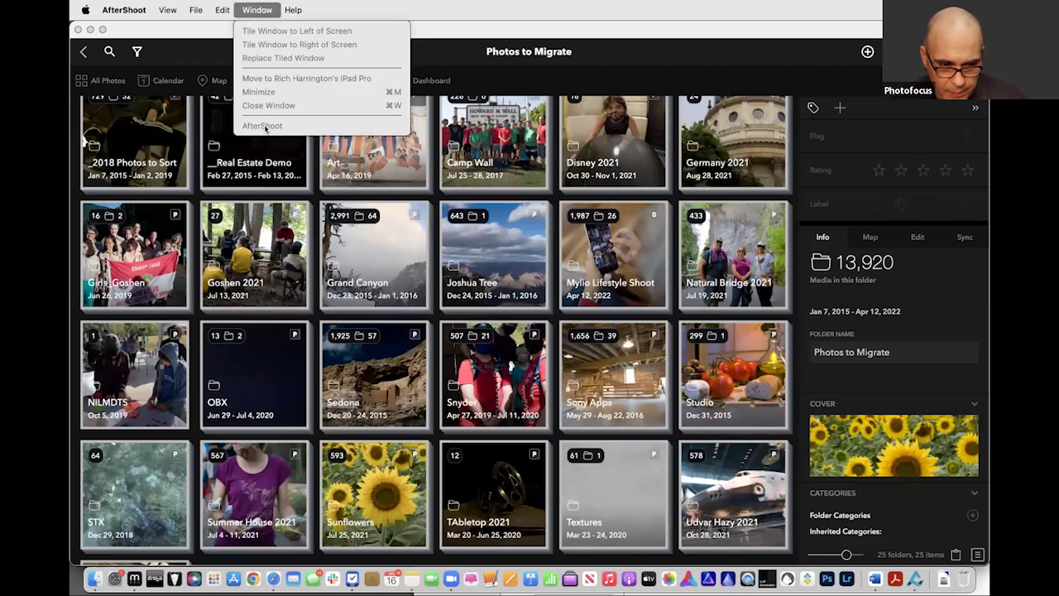
mouse_move(172, 9)
mouse_move(124, 9)
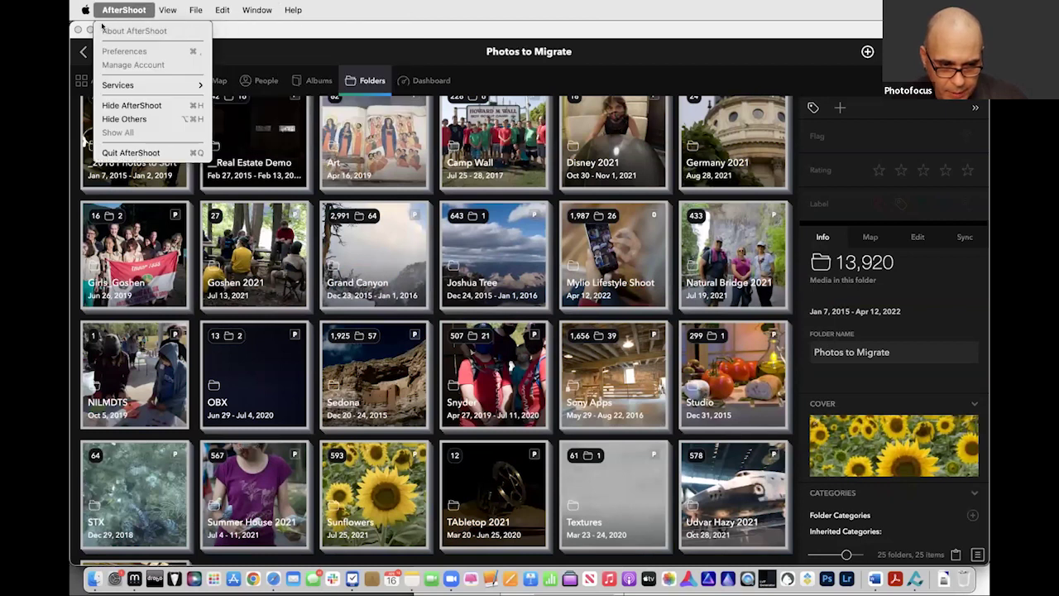
click(124, 101)
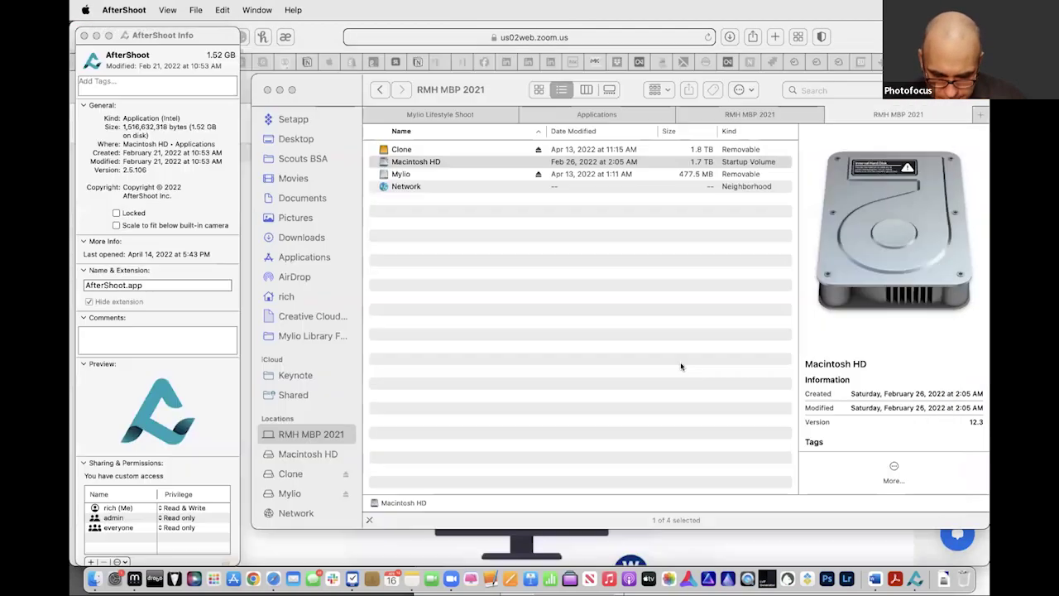
Switch to Finder, go to the Applications folder and look for the entries starting with "af".
click(432, 271)
key(super+shift+a)
text(af)
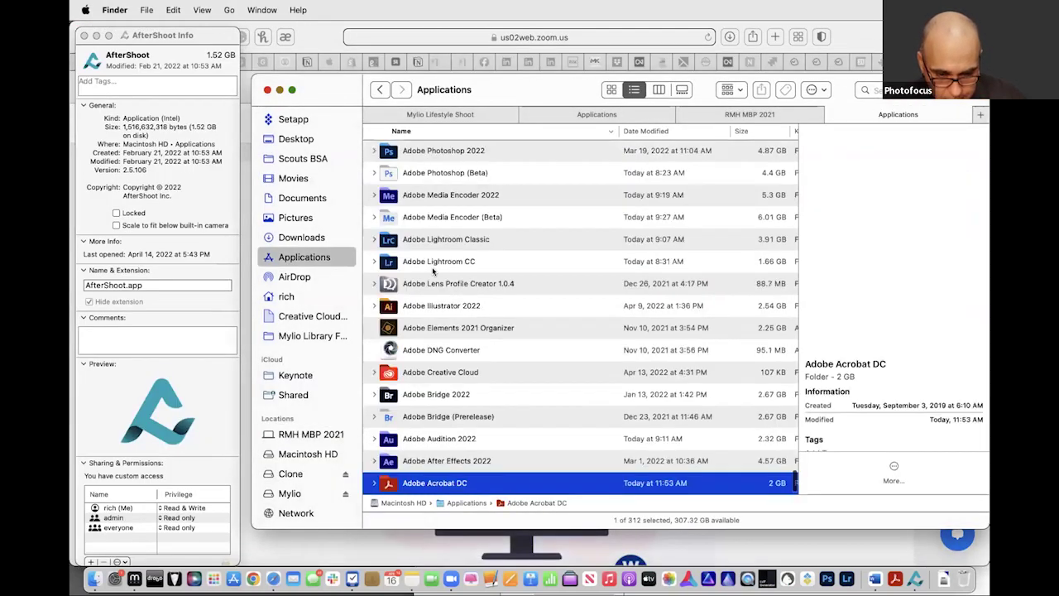
key(Down)
key(Down)
key(Down)
text(af)
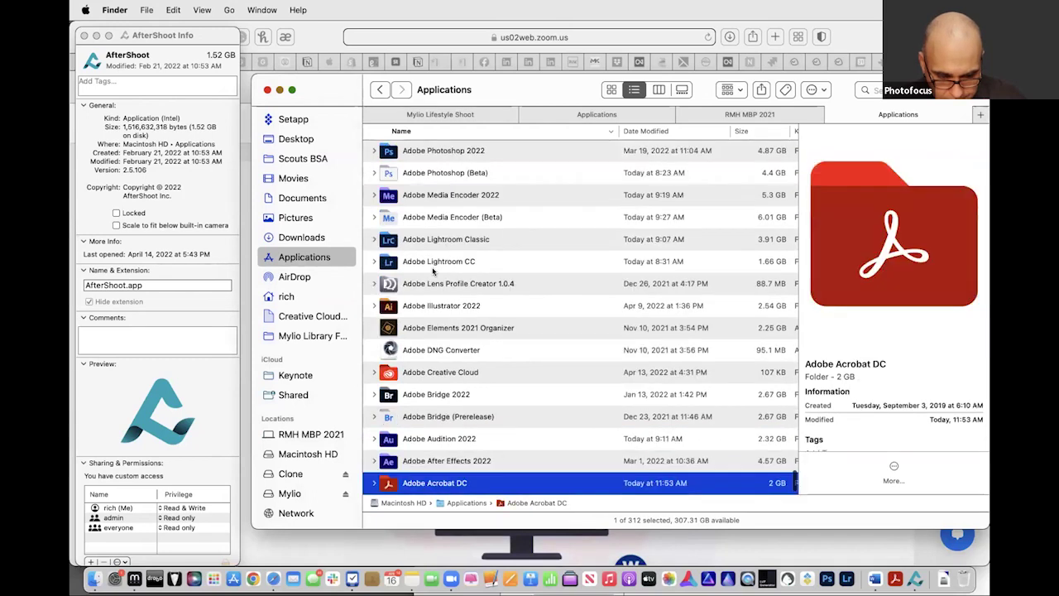
Select AfterShoot in the Applications folder and open it.
key(Up)
key(Up)
key(Up)
key(Up)
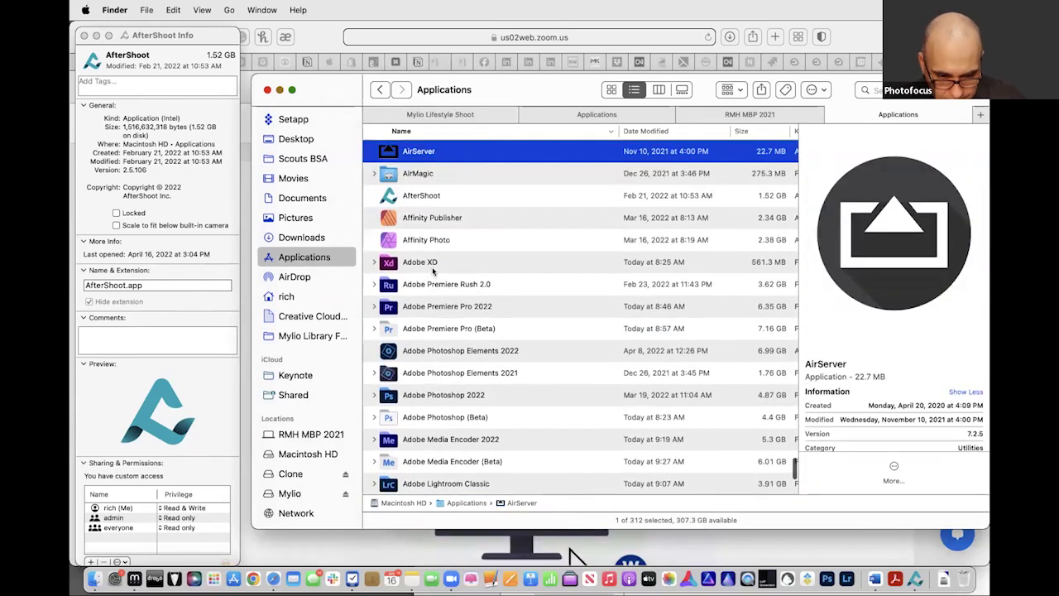
key(Down)
key(Down)
key(super+o)
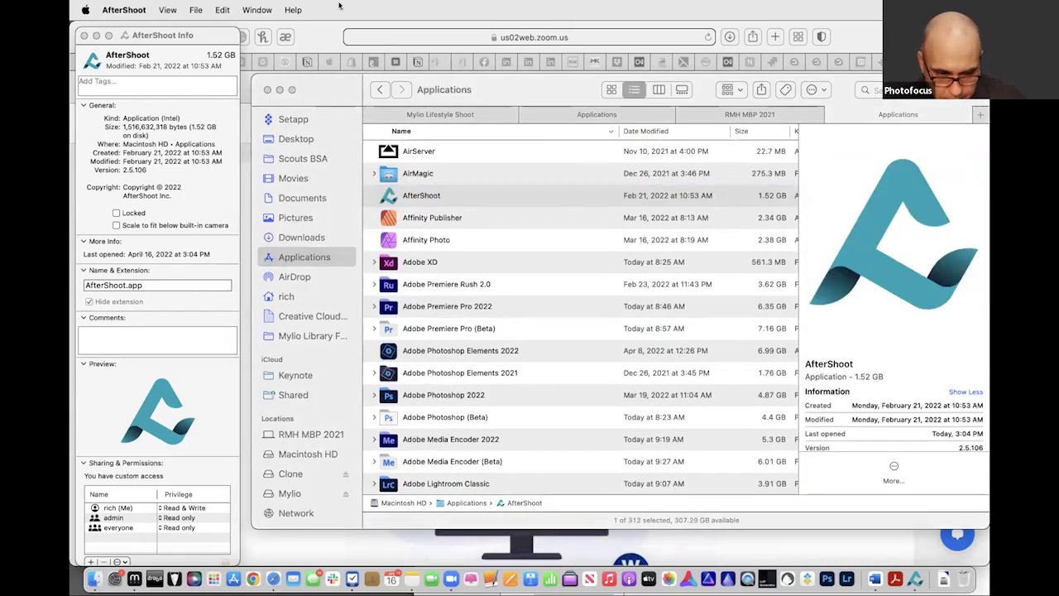
Start quitting AfterShoot, cancel the exit and dismiss the failed import message.
click(291, 10)
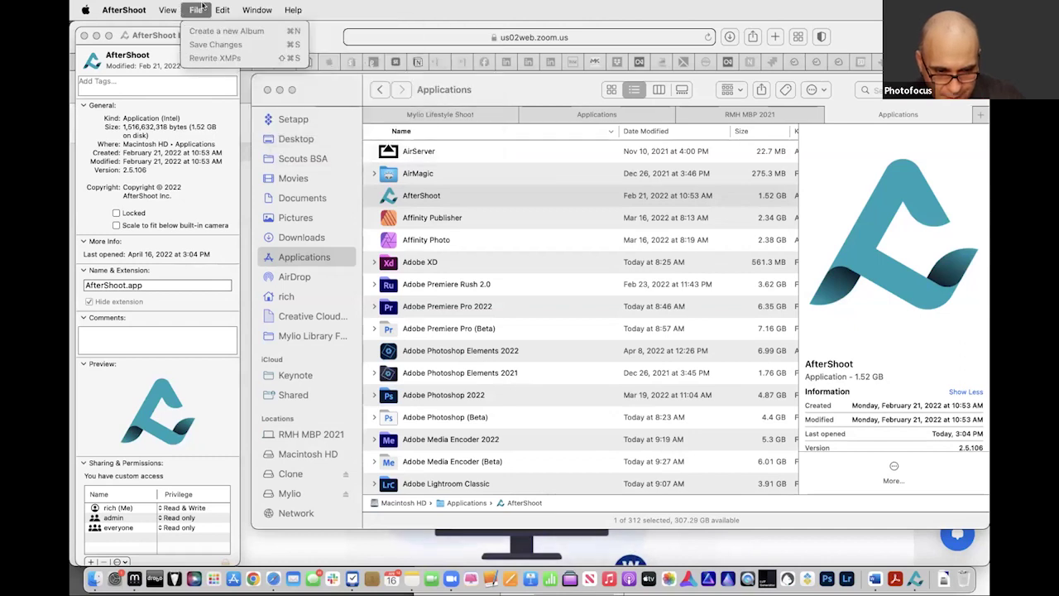
click(137, 9)
click(563, 220)
key(super+q)
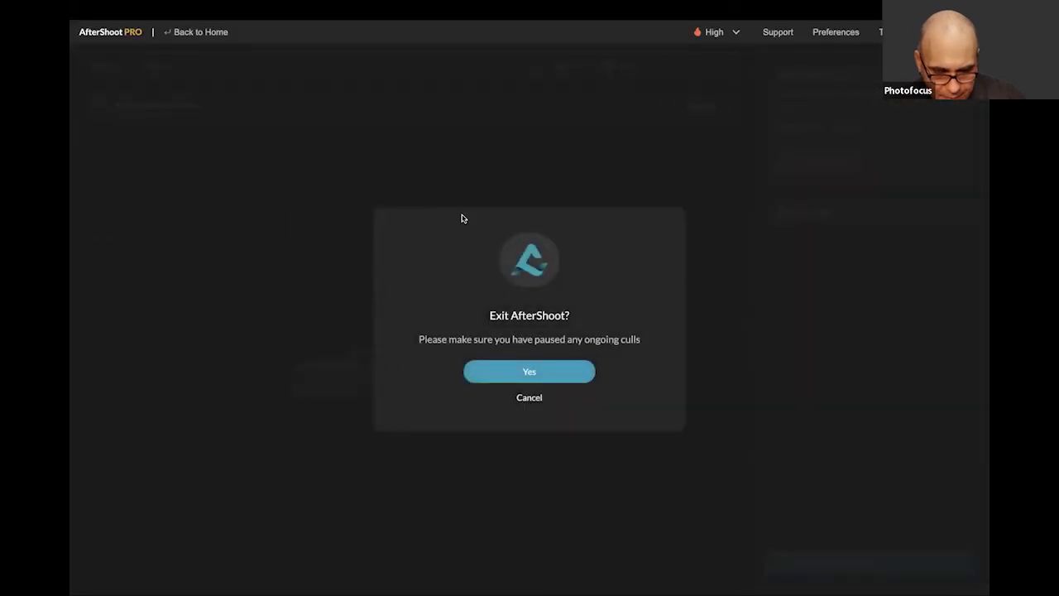
click(524, 398)
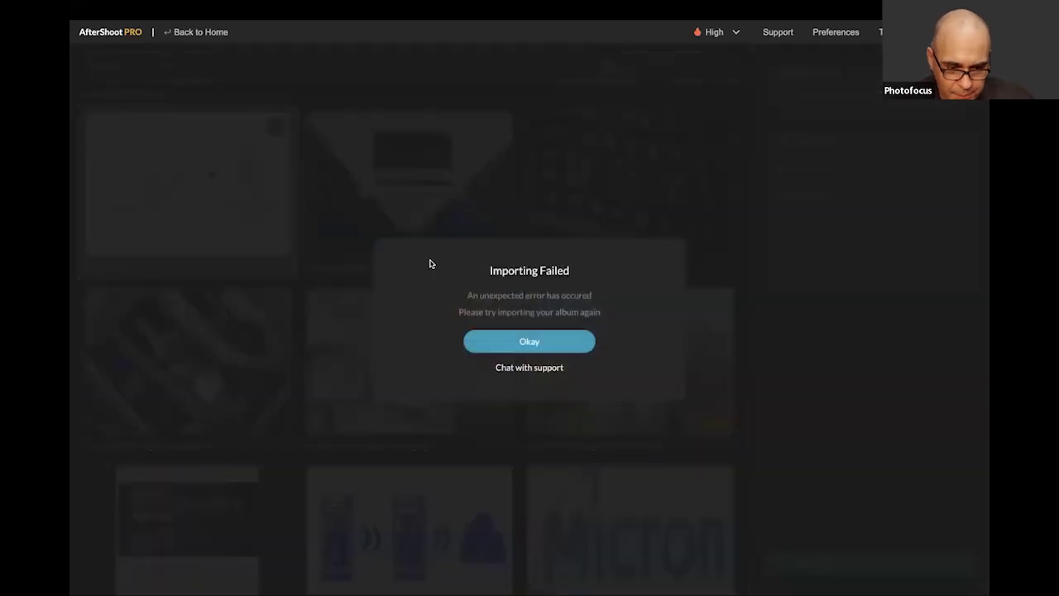
click(529, 341)
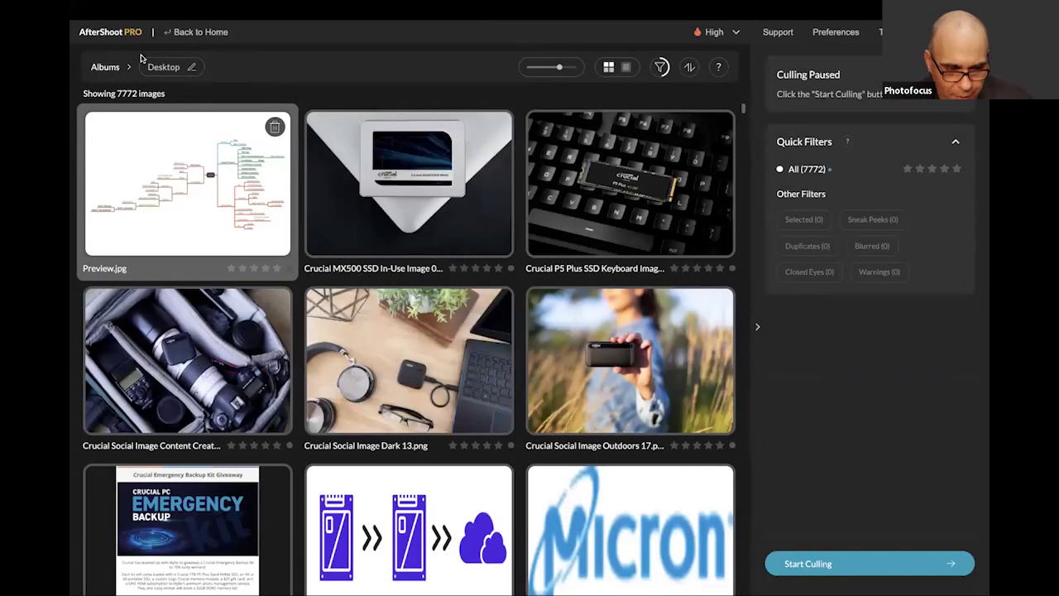
Return to the albums overview, open the Mylio Lifestyle Shoot album and dismiss its import error.
click(98, 64)
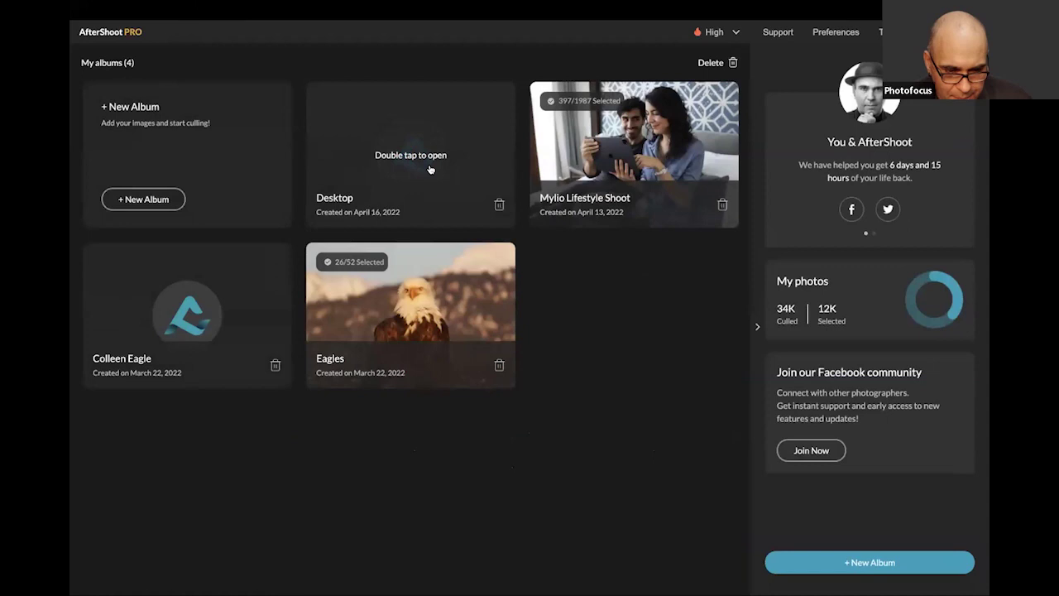
double_click(584, 147)
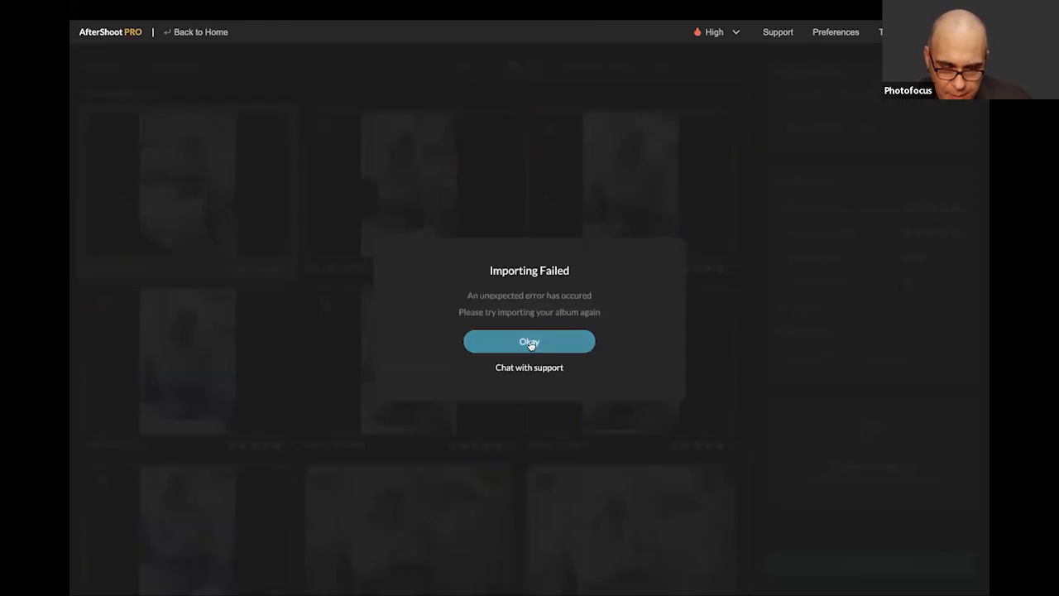
click(530, 342)
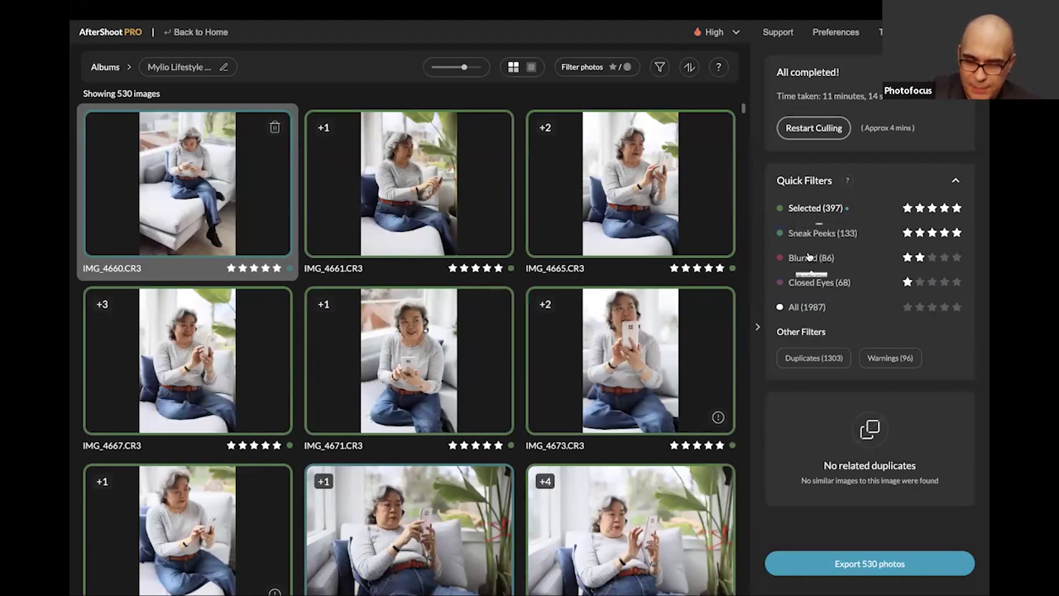
Filter the album to Sneak Peeks and look through the first photos.
click(807, 235)
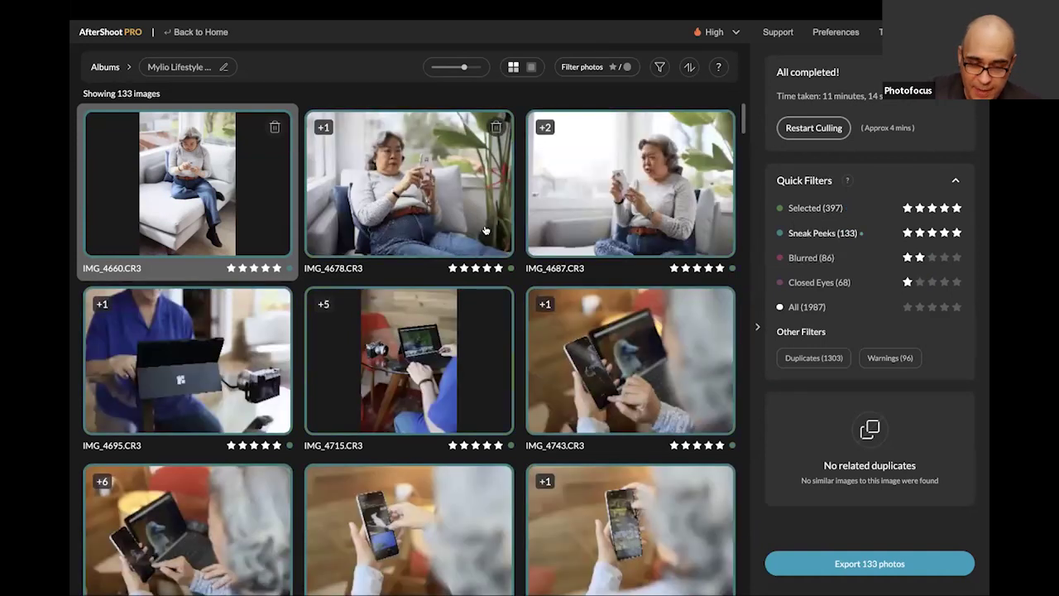
scroll(487, 229, down, 5)
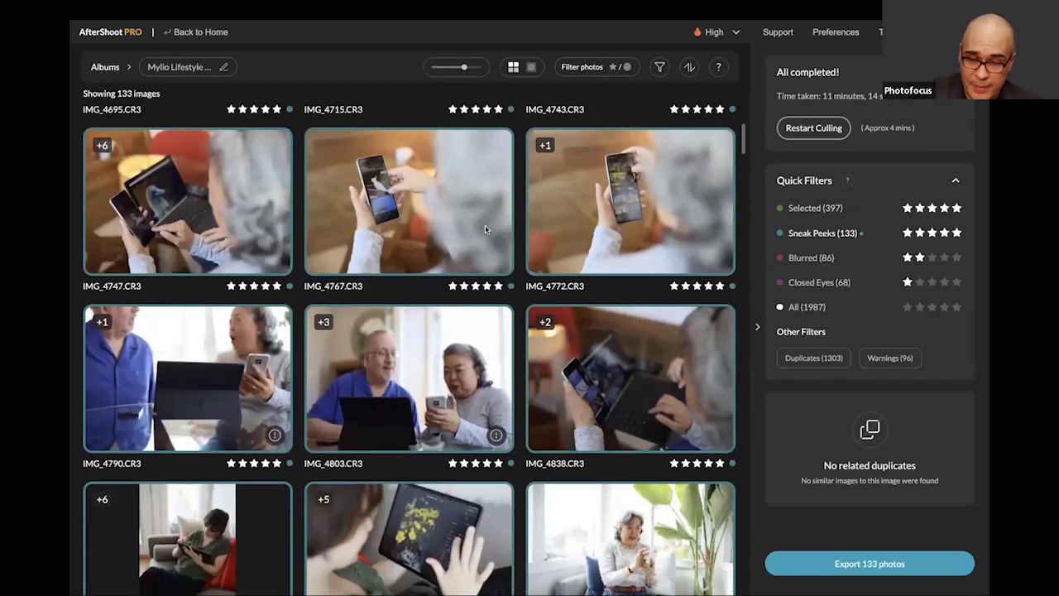
scroll(487, 229, down, 5)
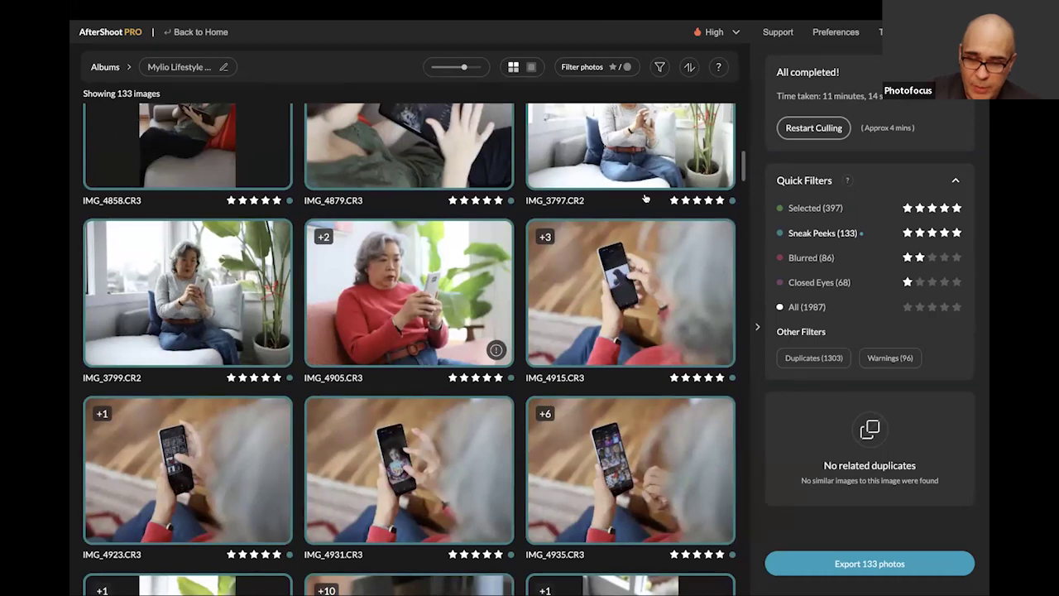
View the duplicate sets of the sneak peeks IMG_4935.CR3, IMG_3819.CR2 and IMG_3847.CR2.
click(557, 427)
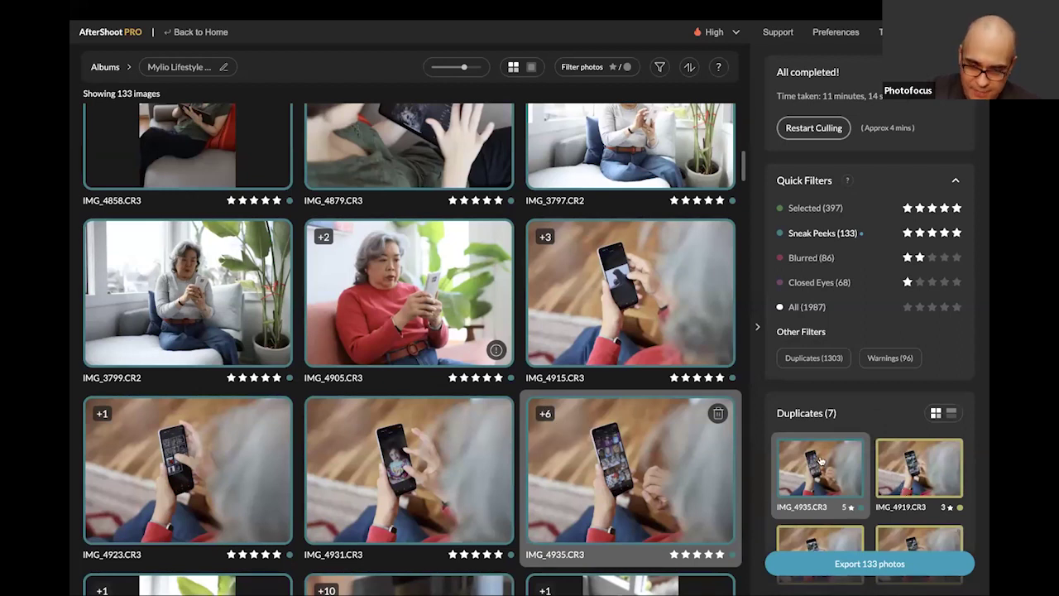
key(Right)
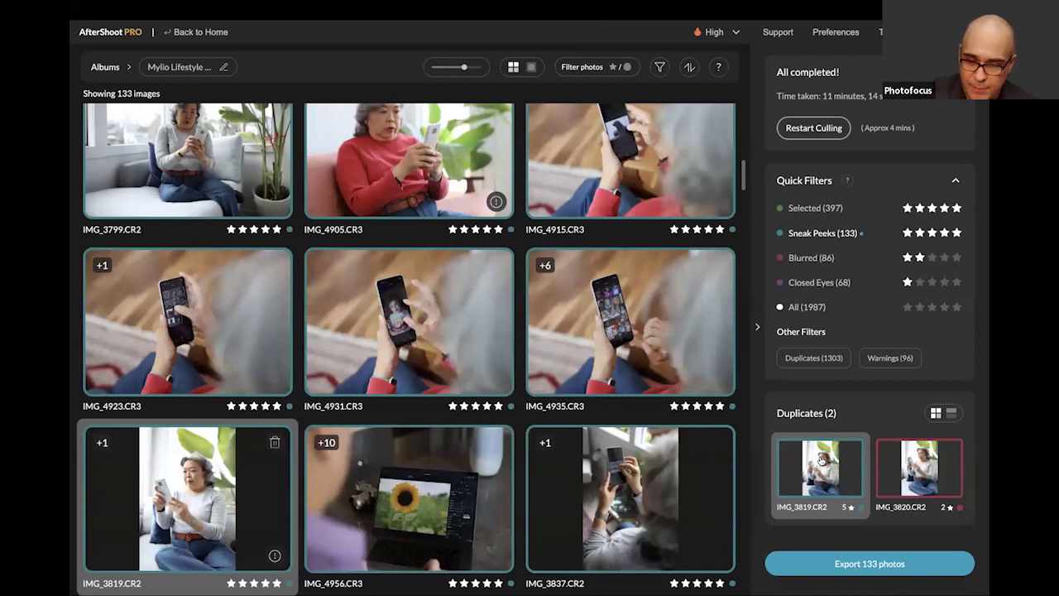
key(Down)
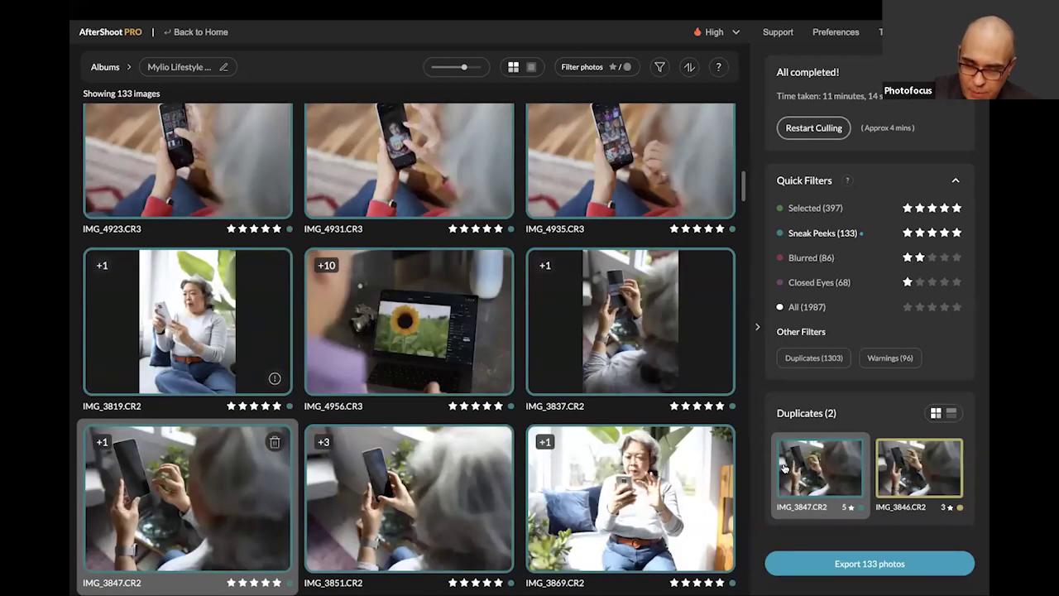
Browse further through the sneak peeks and open IMG_5183.CR3, the woman in red on the daybed, in the single-image view.
scroll(669, 482, down, 1)
scroll(668, 482, down, 8)
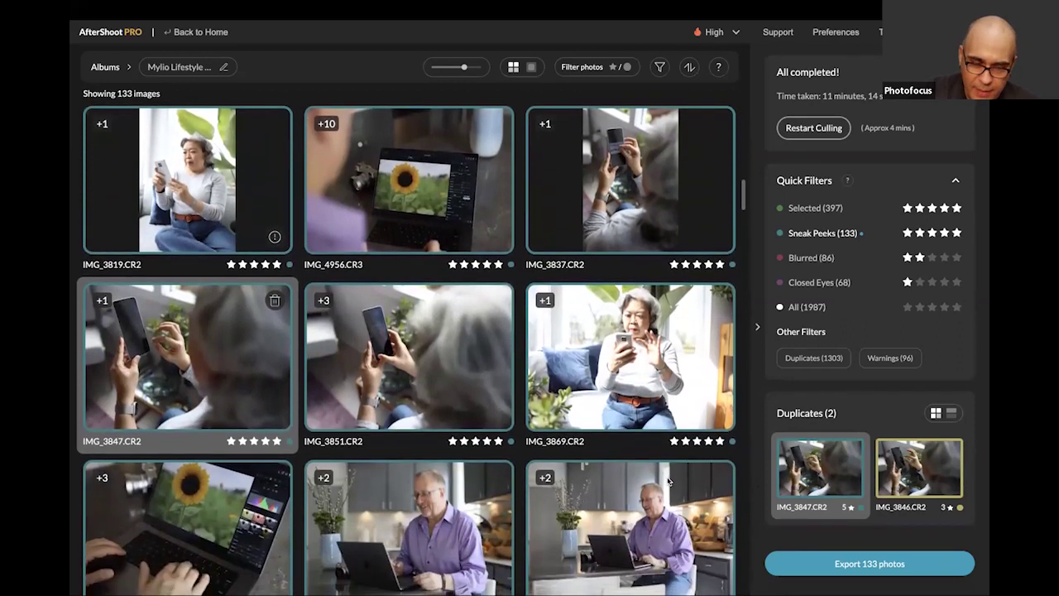
scroll(669, 481, down, 3)
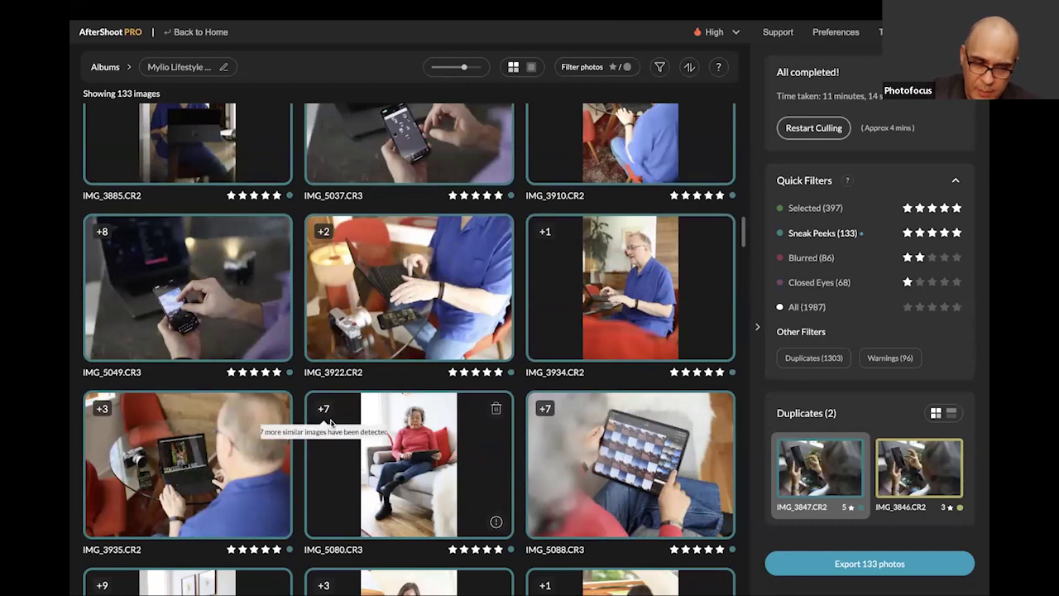
scroll(339, 435, down, 4)
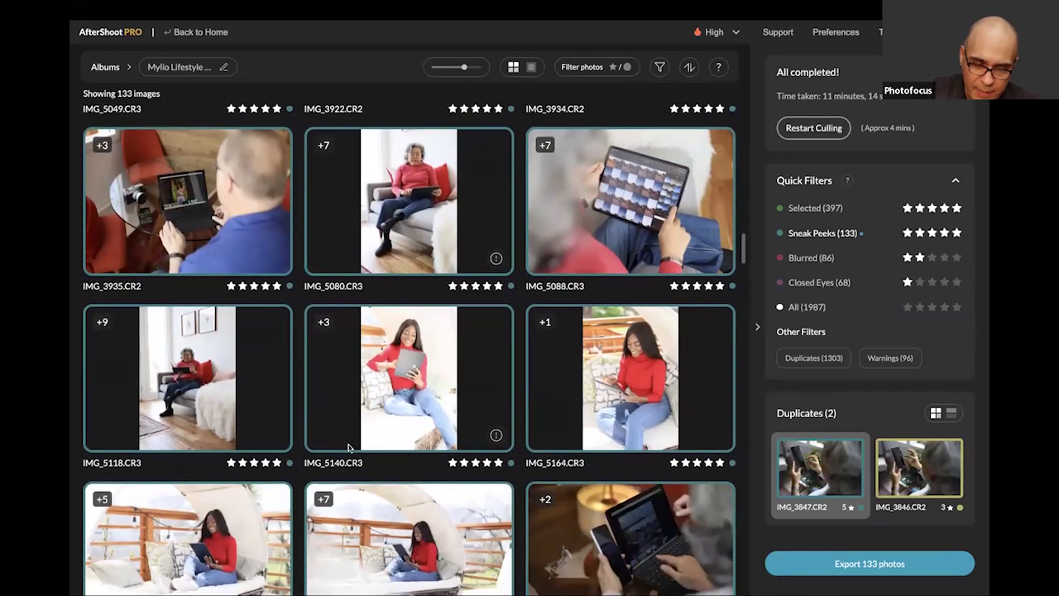
scroll(349, 445, down, 4)
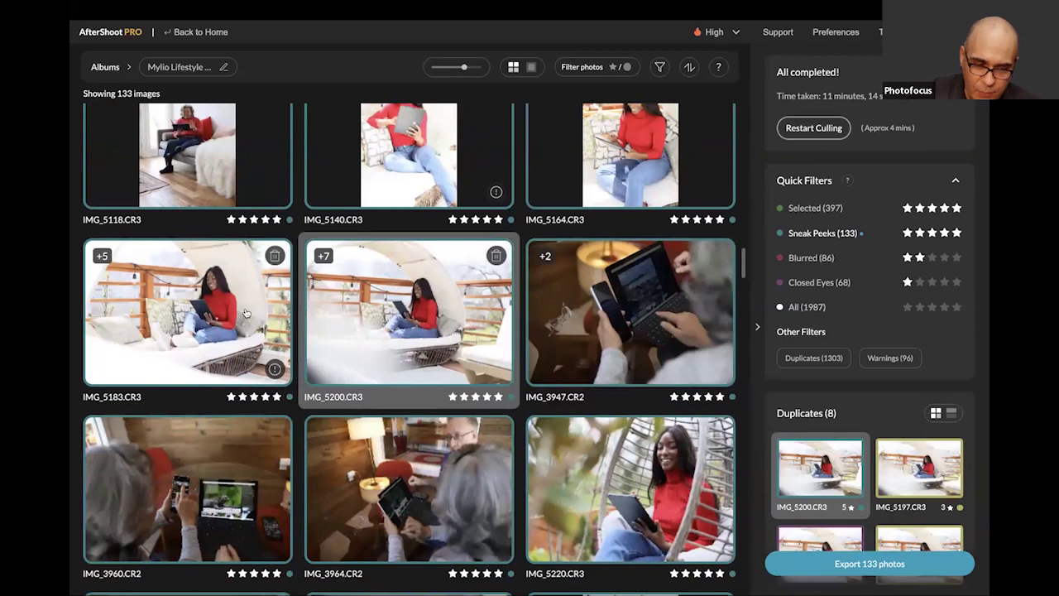
double_click(246, 313)
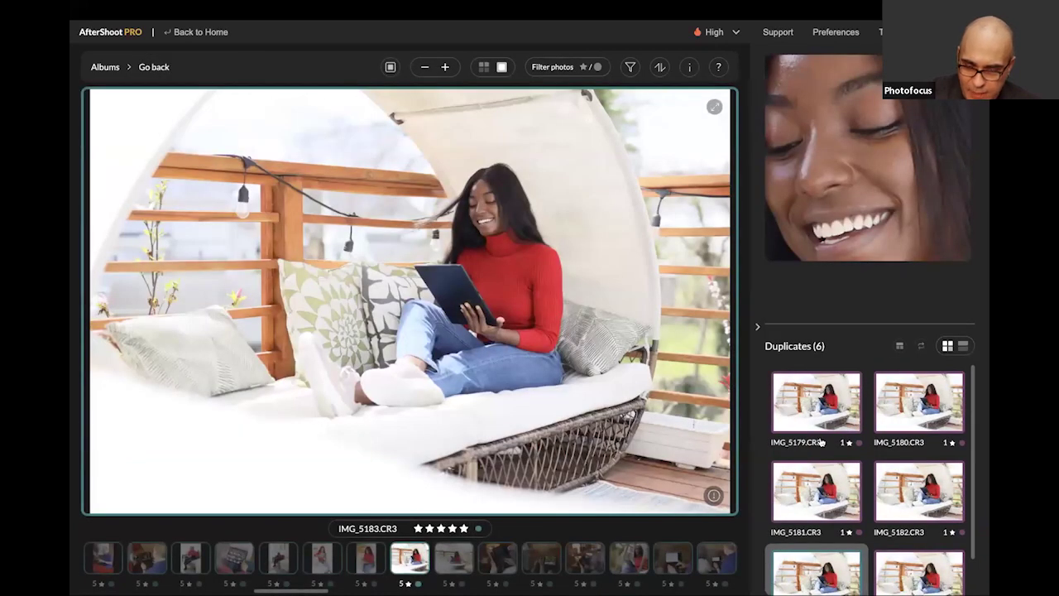
Check the duplicate set of IMG_5183.CR3, view the neighbouring sneak peek IMG_5200.CR3 and return to IMG_5183.CR3.
scroll(823, 444, down, 1)
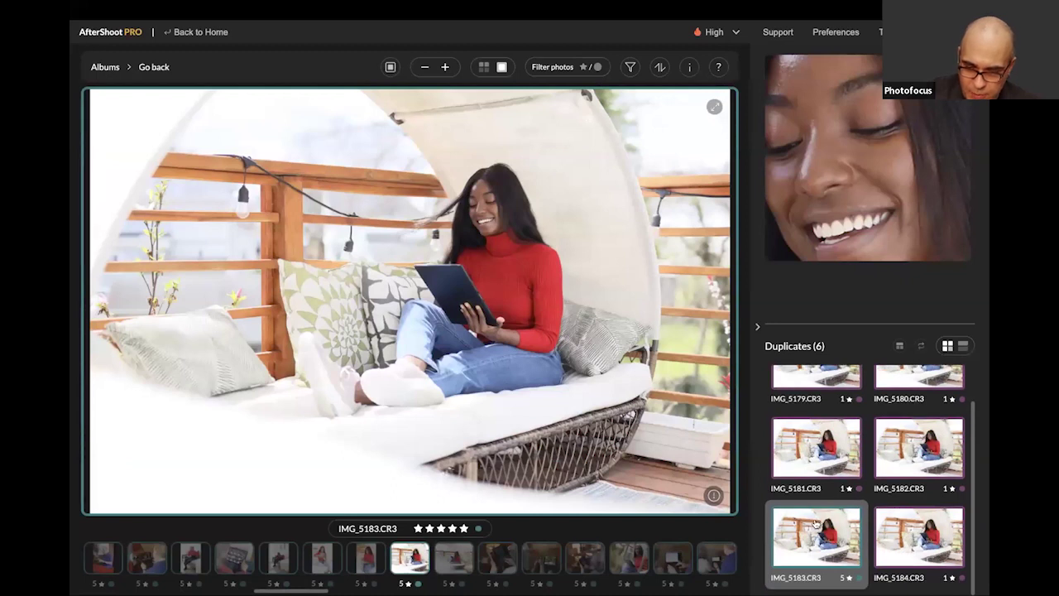
key(Right)
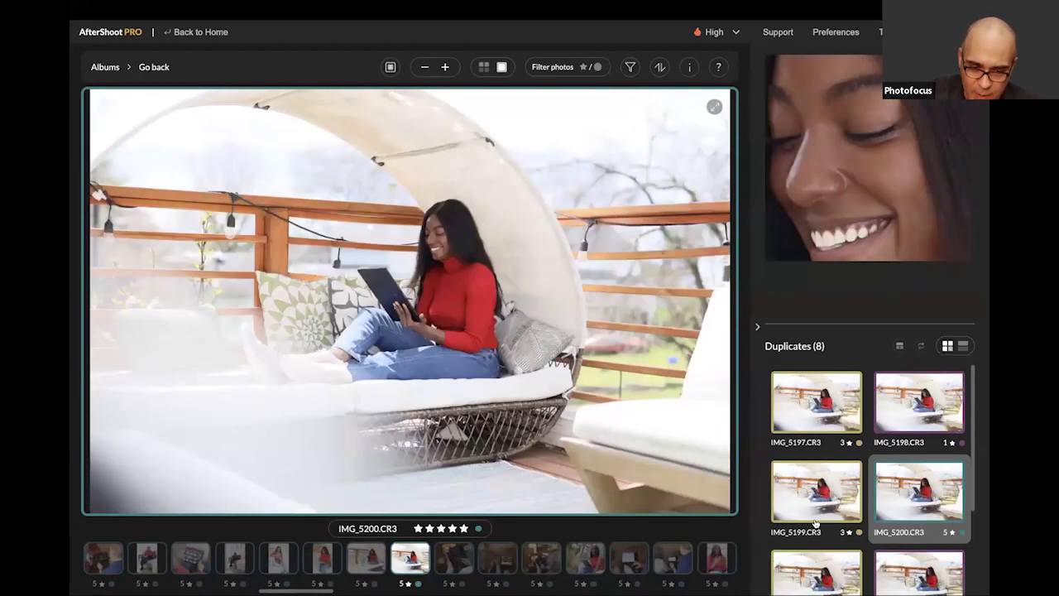
key(Left)
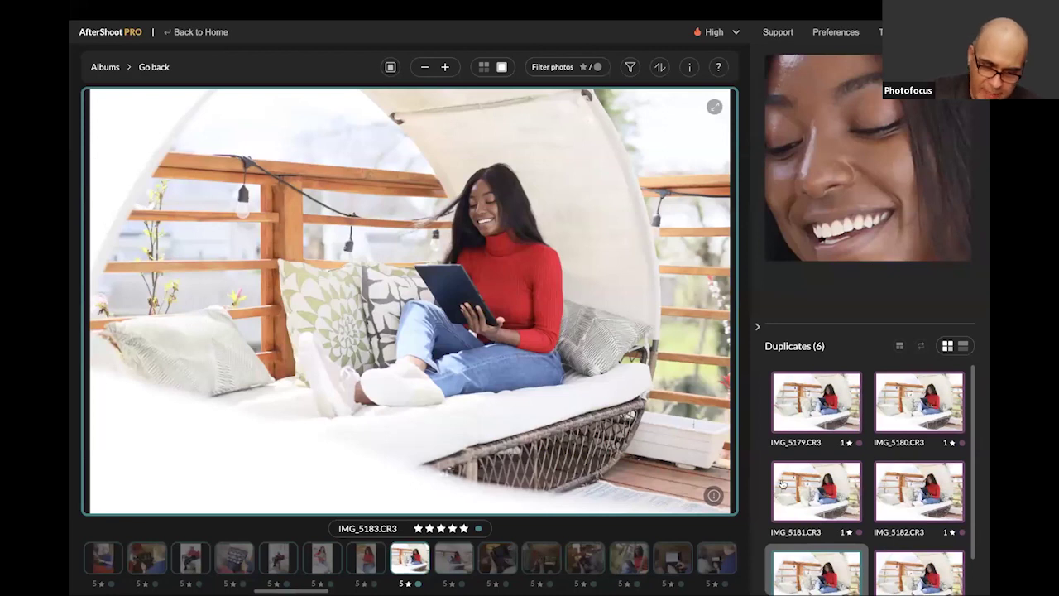
Compare the duplicates IMG_5181.CR3 and IMG_5182.CR3 by alternating between them and their face close-ups.
key(Left)
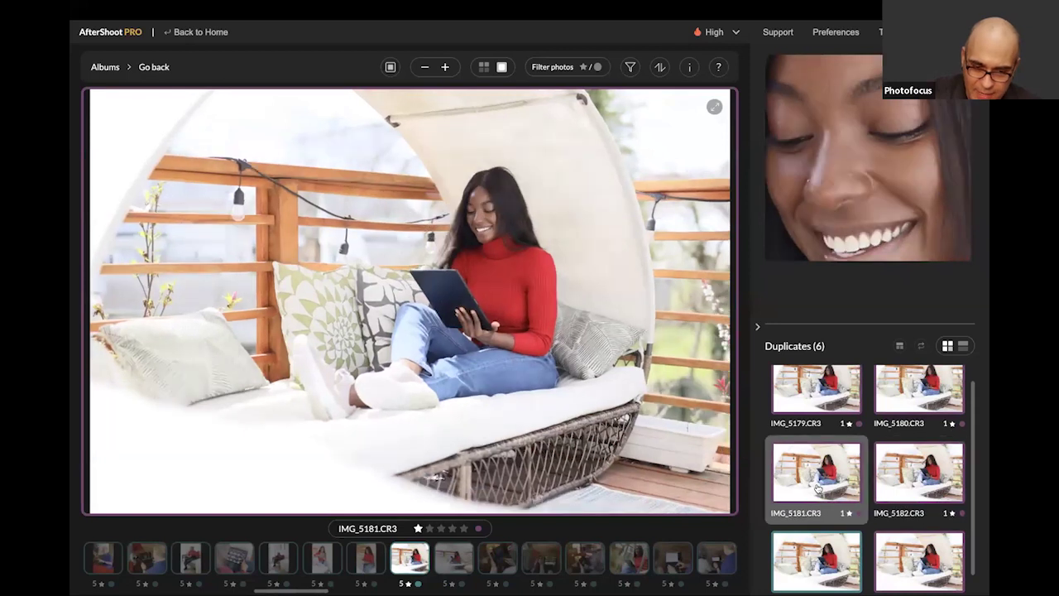
key(Right)
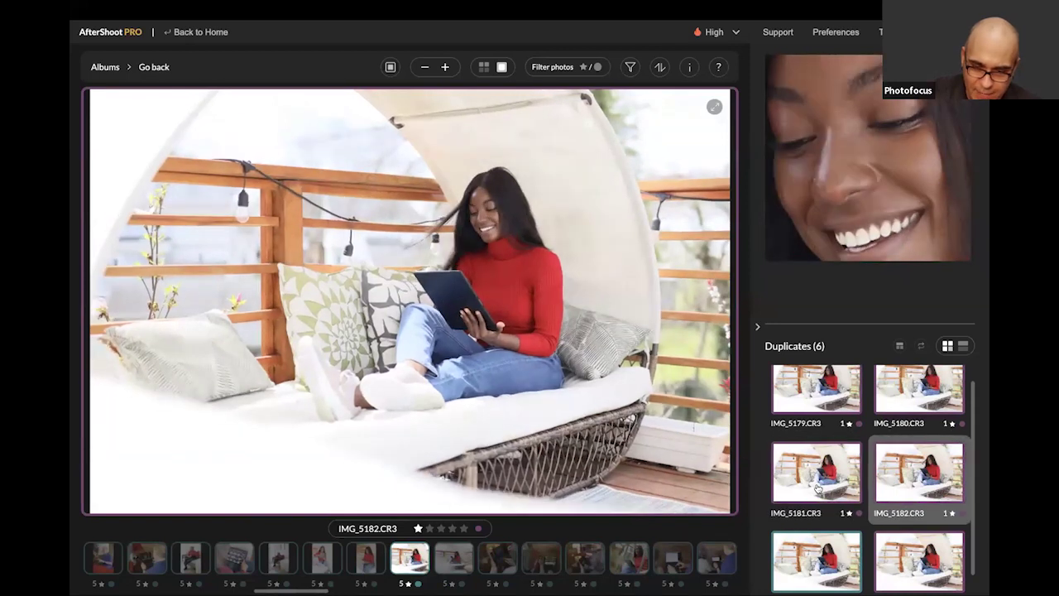
key(Left)
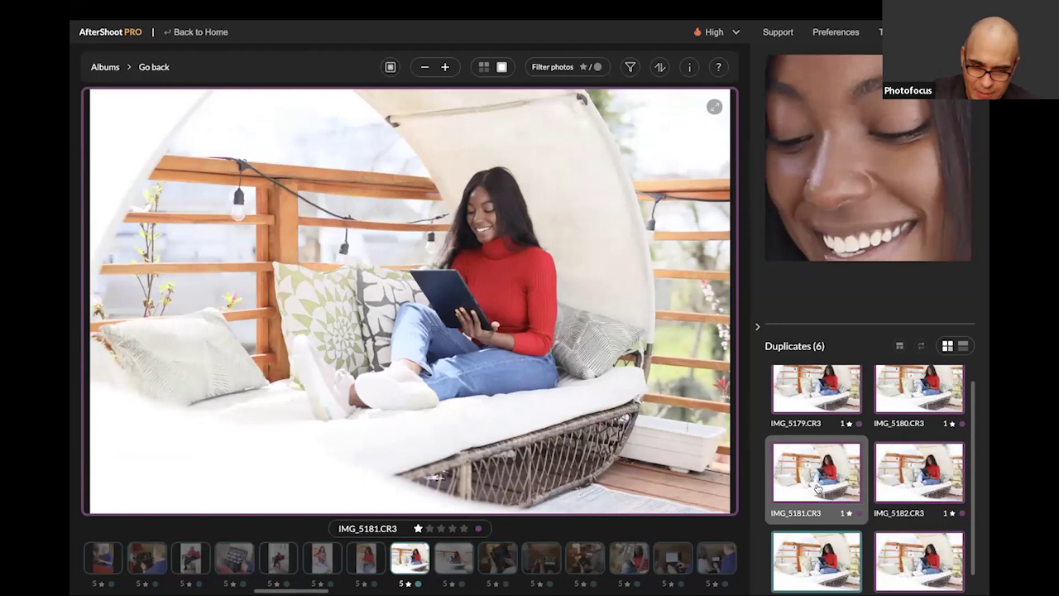
key(Right)
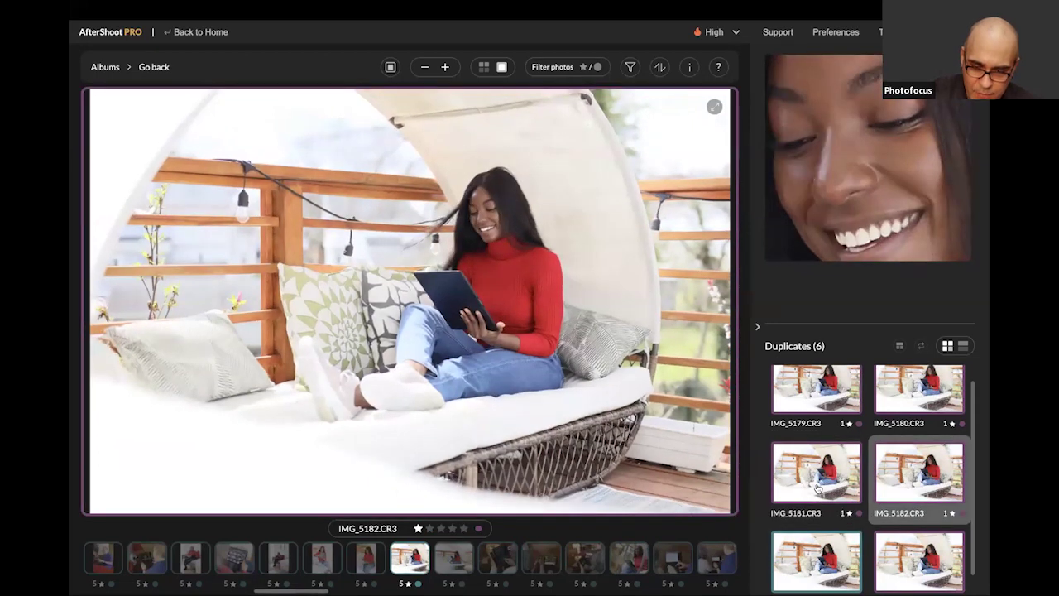
Compare the duplicates of the tablet portrait IMG_5164.CR3 and of the phone-and-laptop shots IMG_3947.CR2 to IMG_3949.CR2.
key(Up)
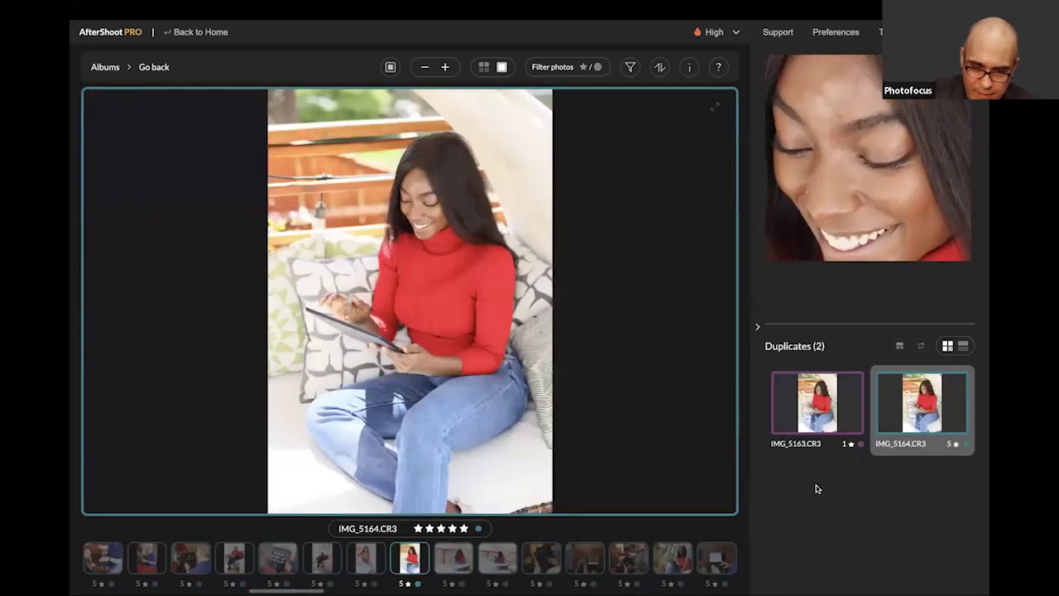
key(Left)
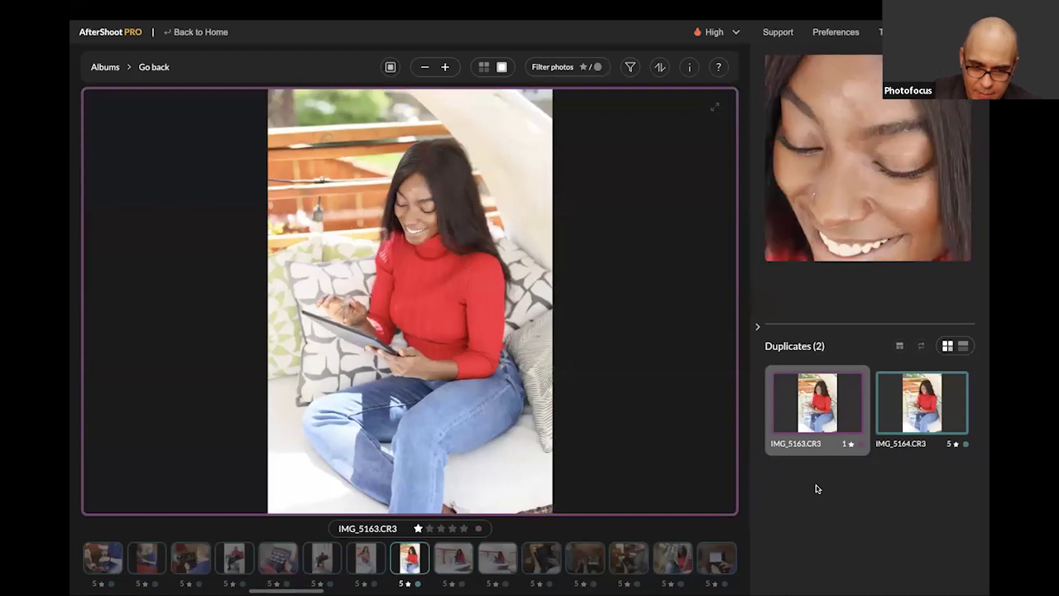
key(Right)
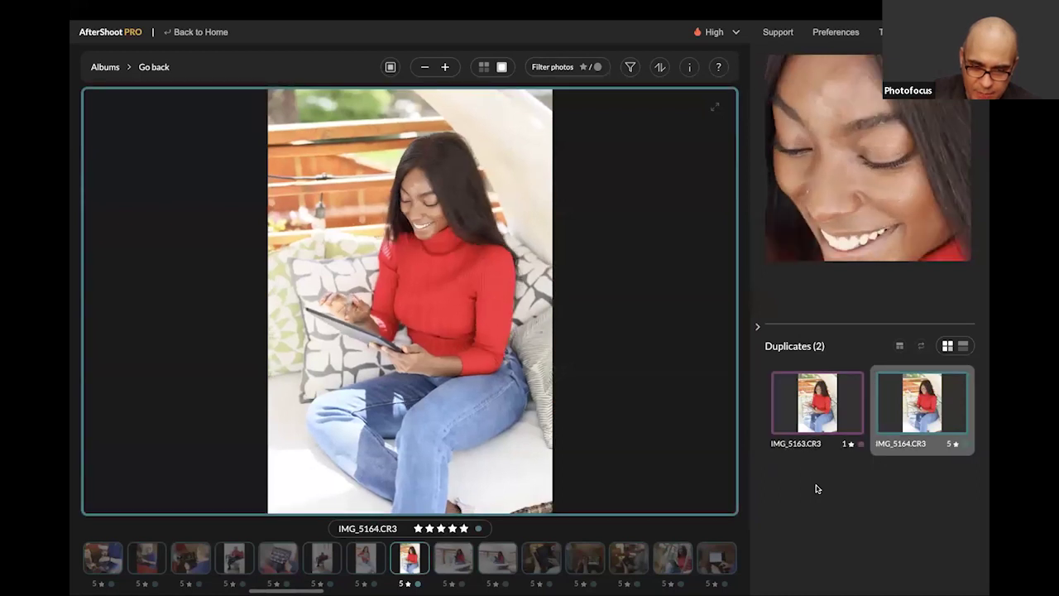
key(Right)
key(Right)
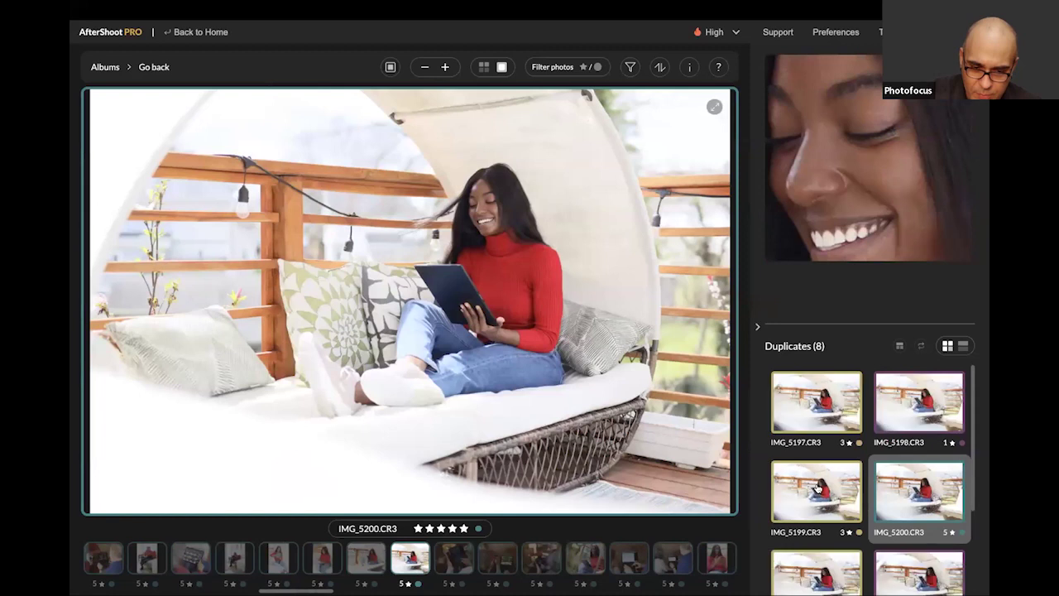
key(Right)
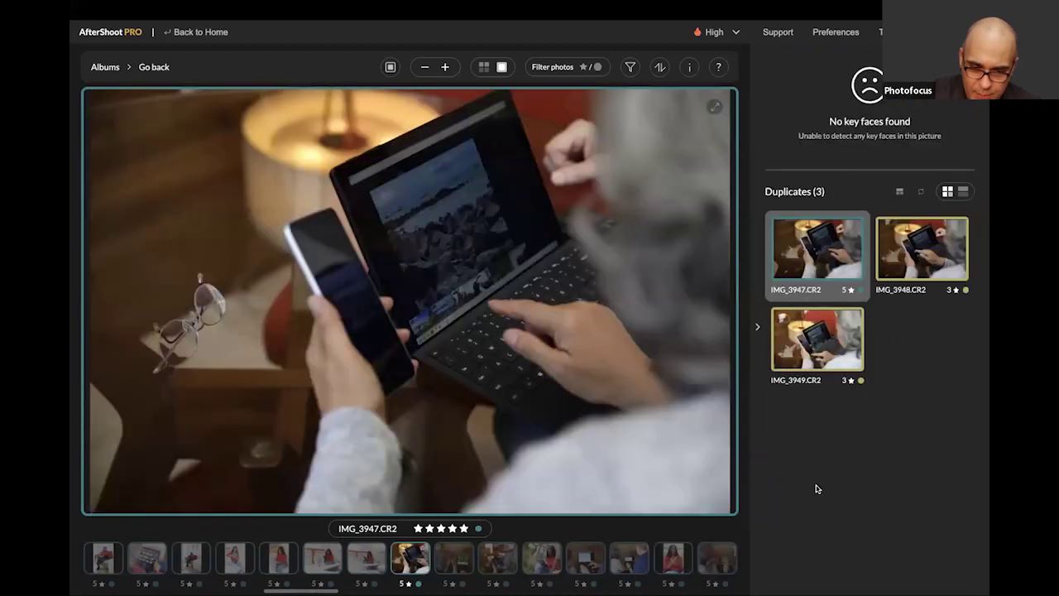
key(Right)
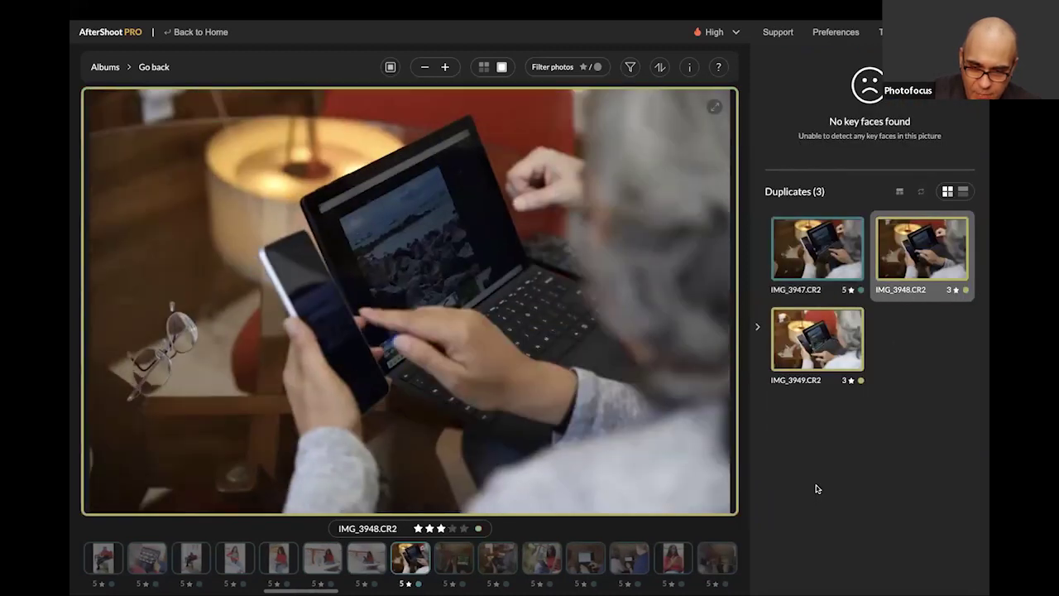
key(Right)
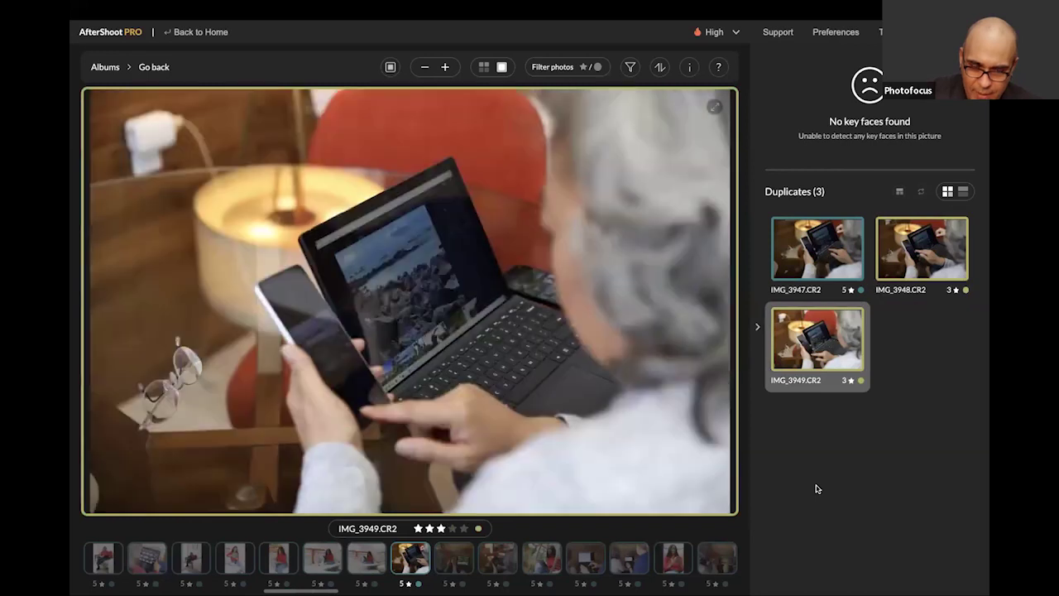
key(Left)
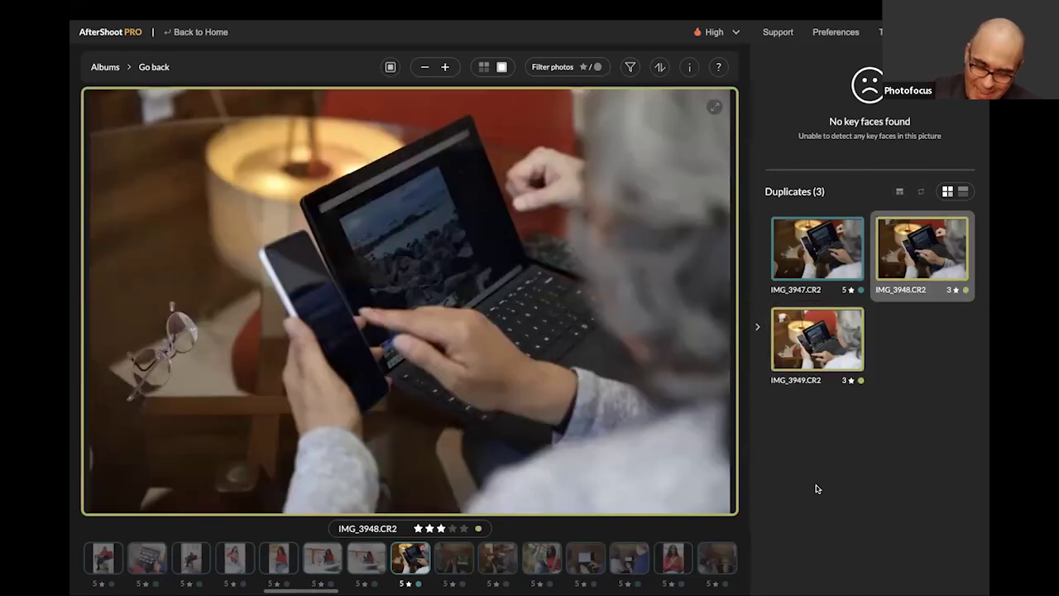
Compare the duplicates in the IMG_5253.CR3 red-phone portrait set, make IMG_5252.CR3 the five-star pick, and rate IMG_5253.CR3 five stars too.
key(Down)
key(Down)
key(Down)
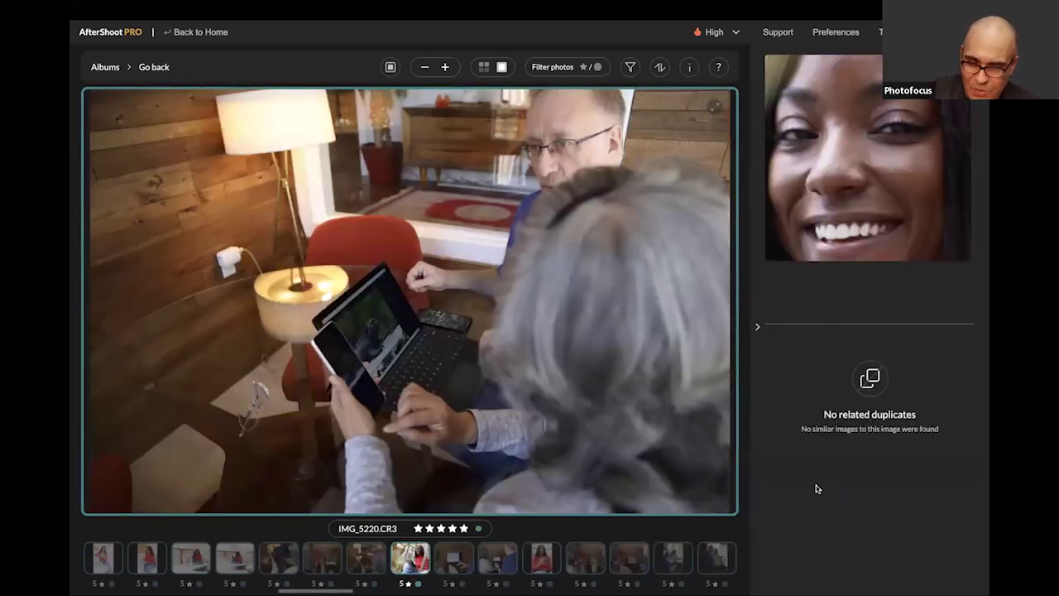
key(Down)
key(Down)
key(Down)
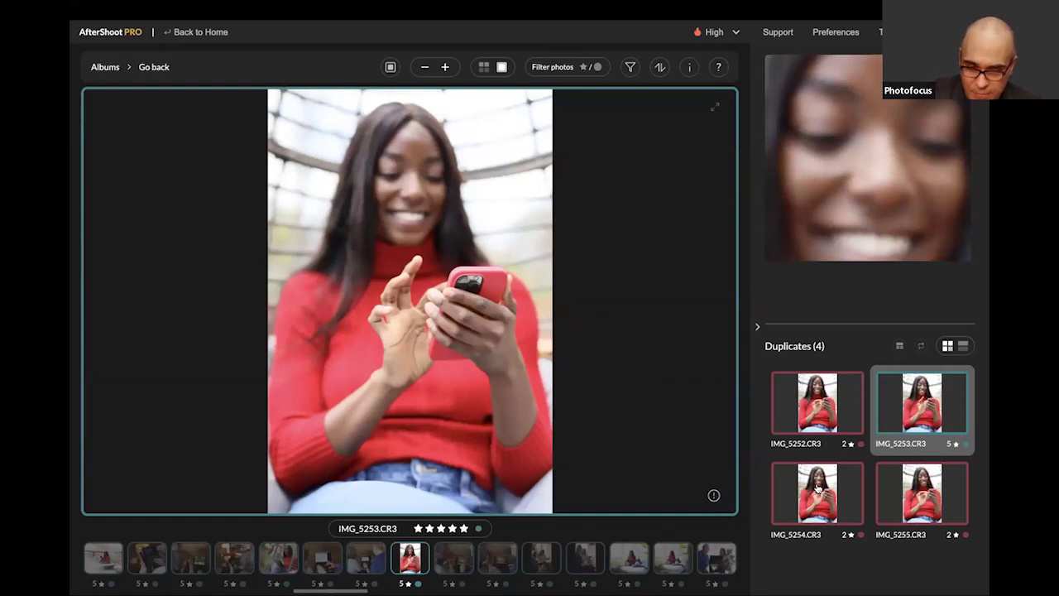
click(818, 489)
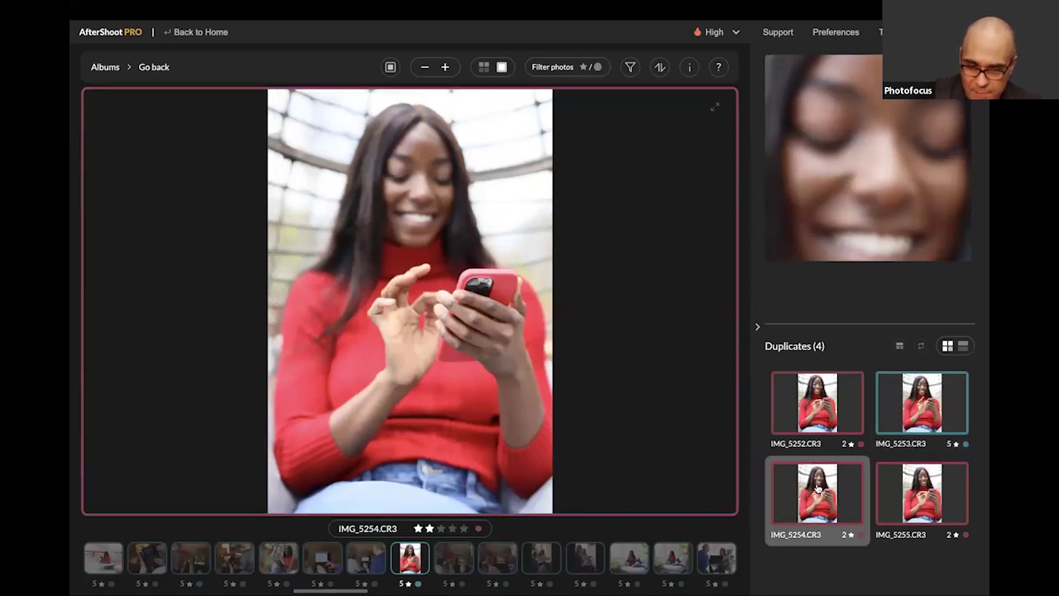
key(Up)
key(Up)
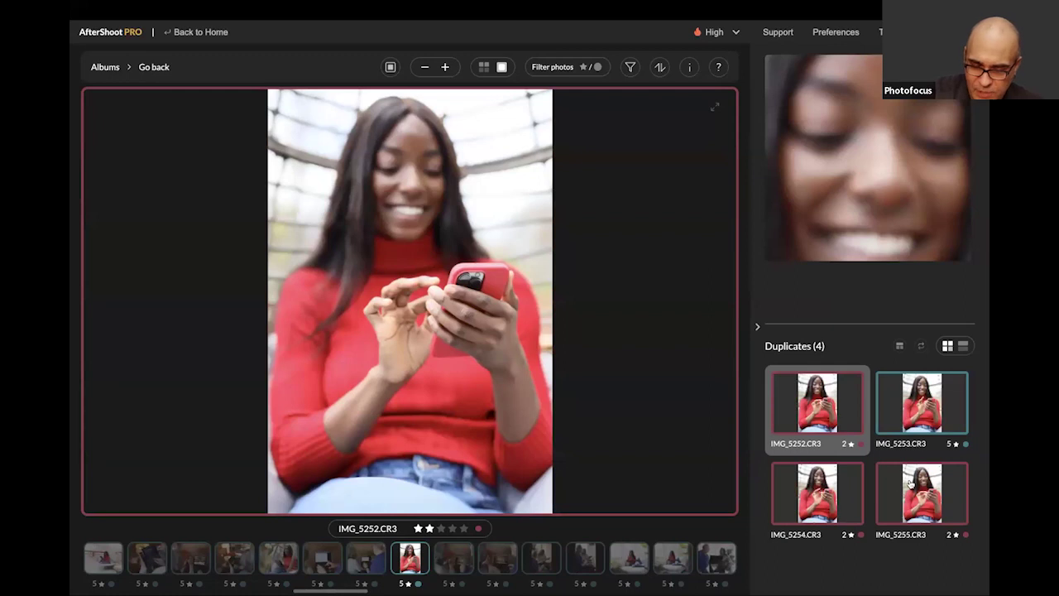
click(811, 408)
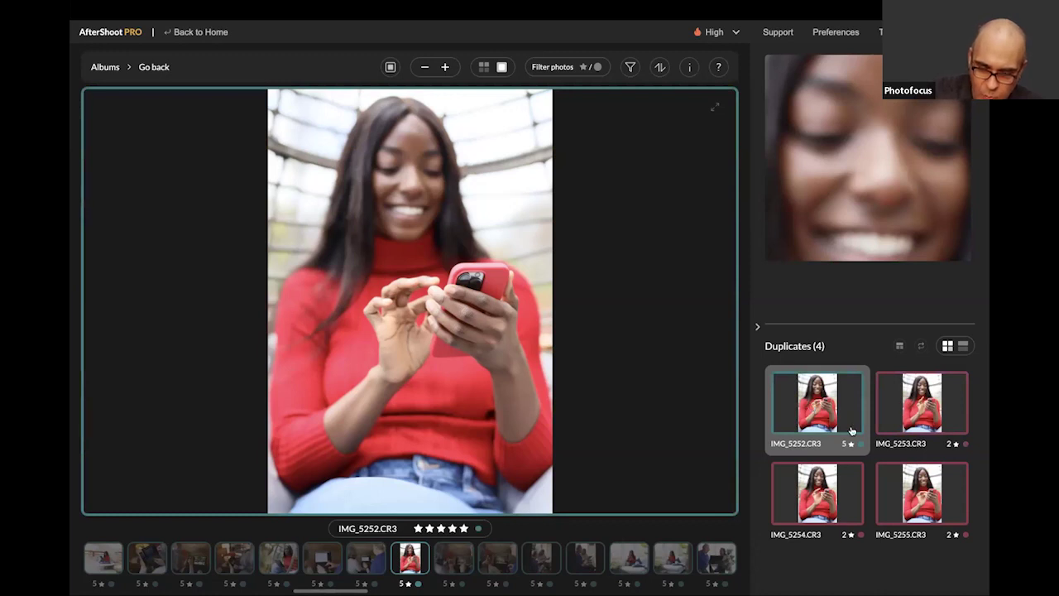
click(936, 426)
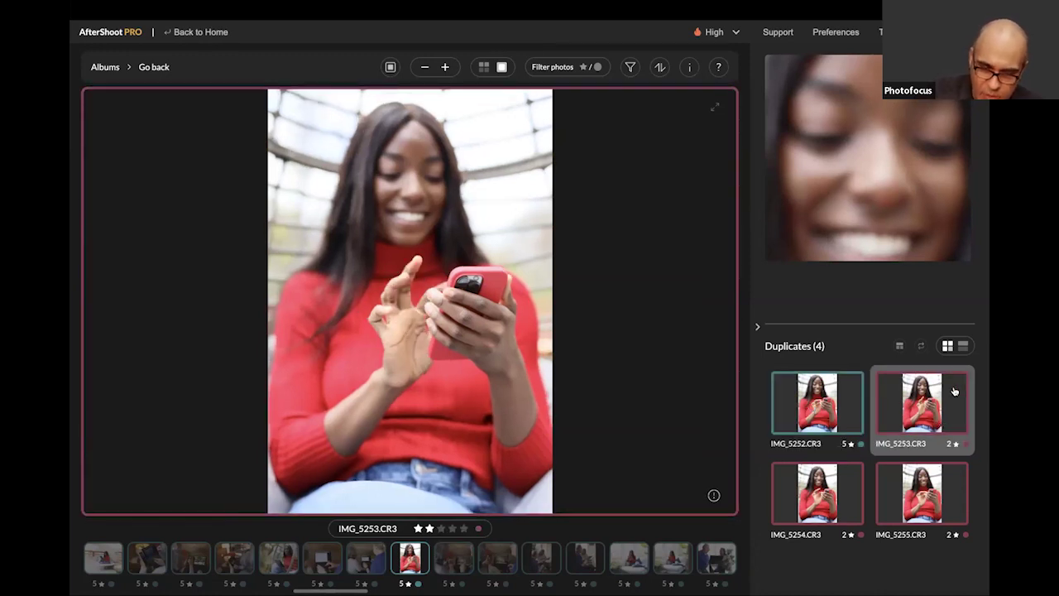
key(5)
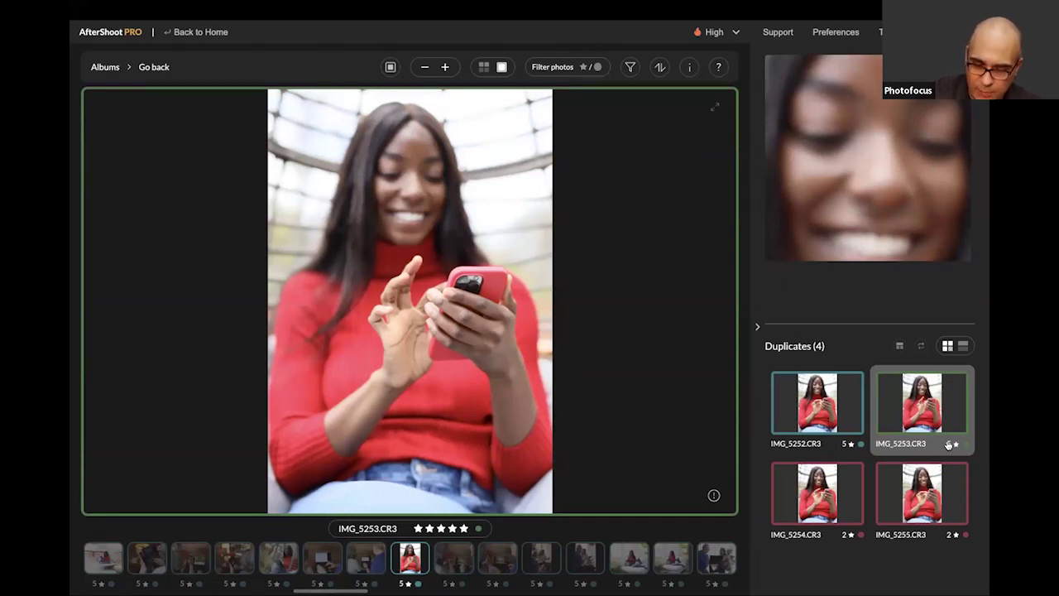
Review the subsequent five-star picks and their face close-ups and duplicates, from IMG_3993.CR2 through IMG_4094.CR2.
key(Right)
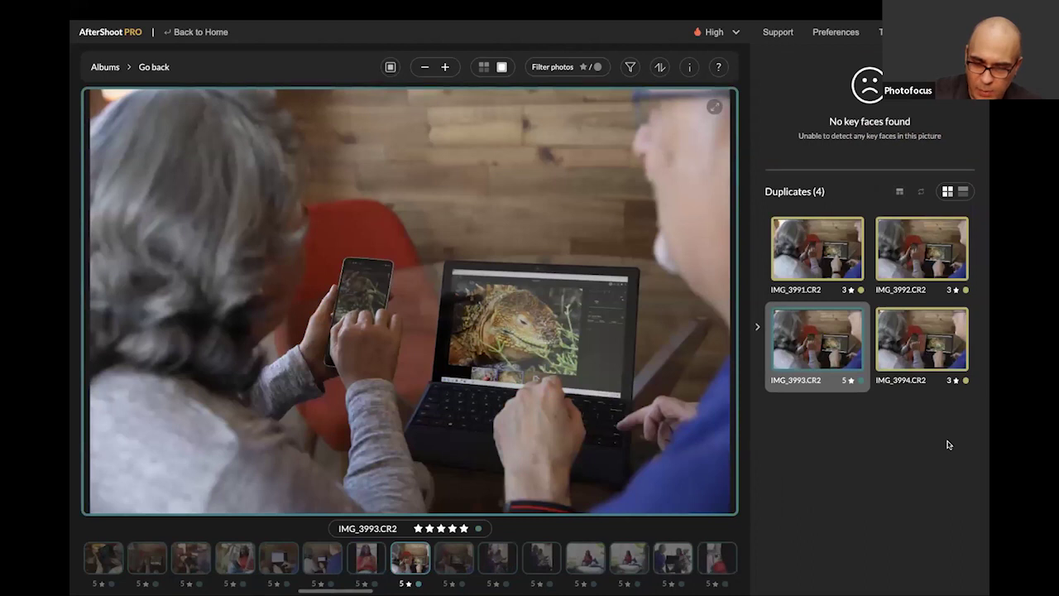
key(Right)
key(Right)
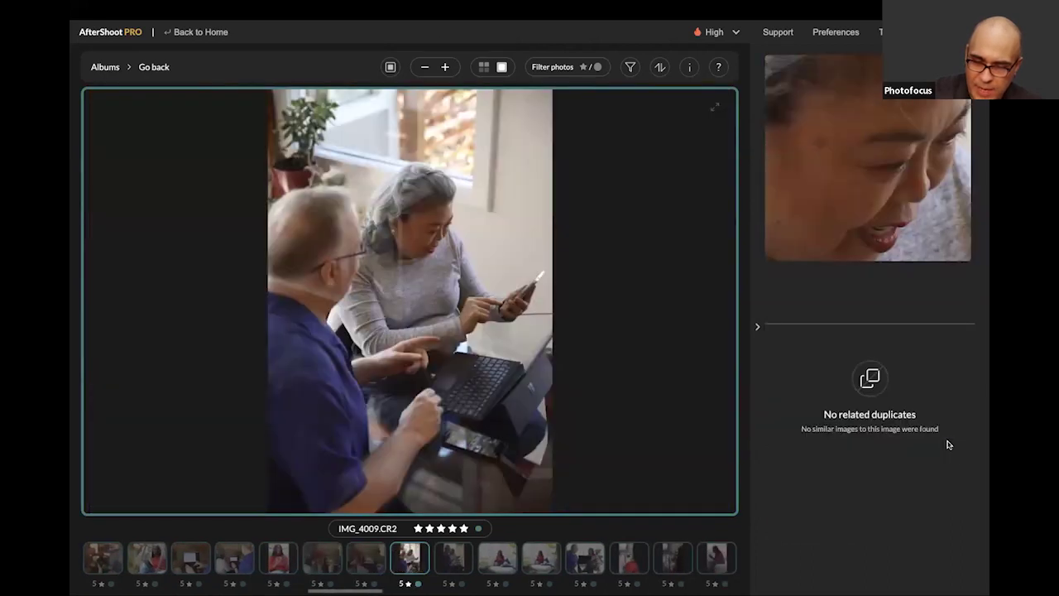
key(Right)
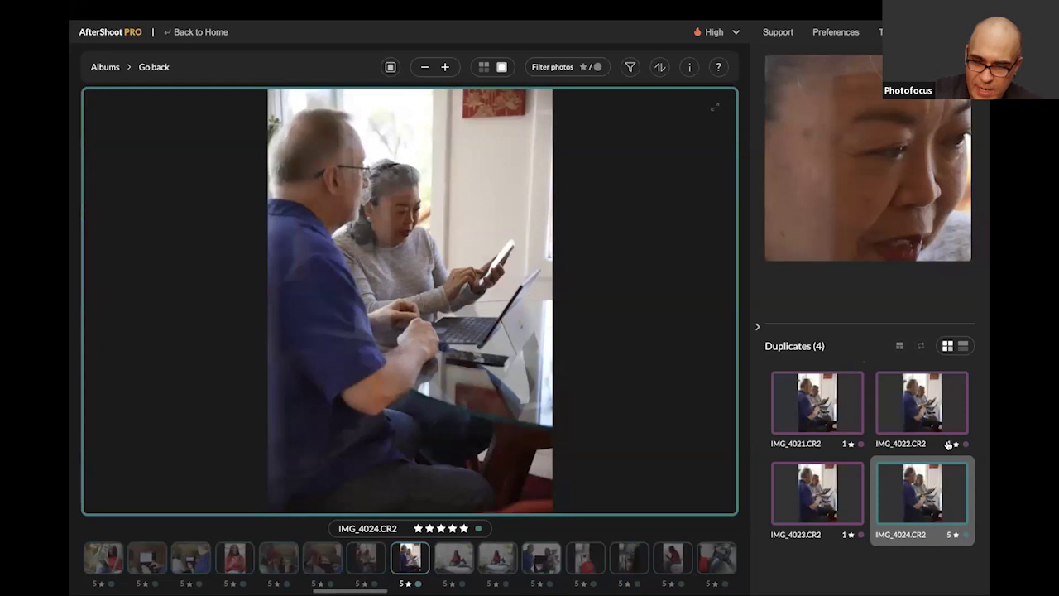
key(Right)
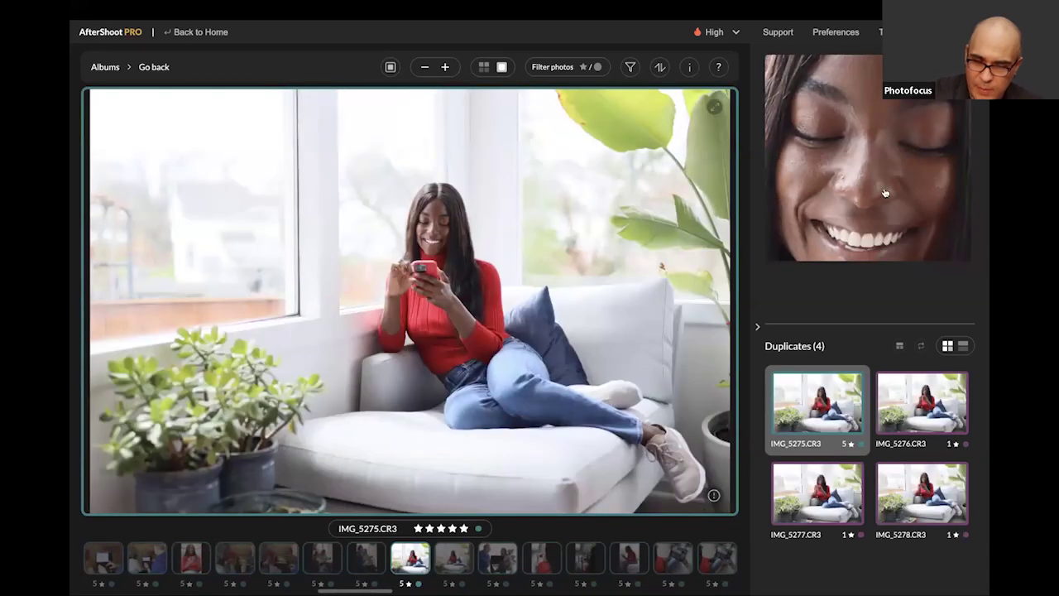
key(Right)
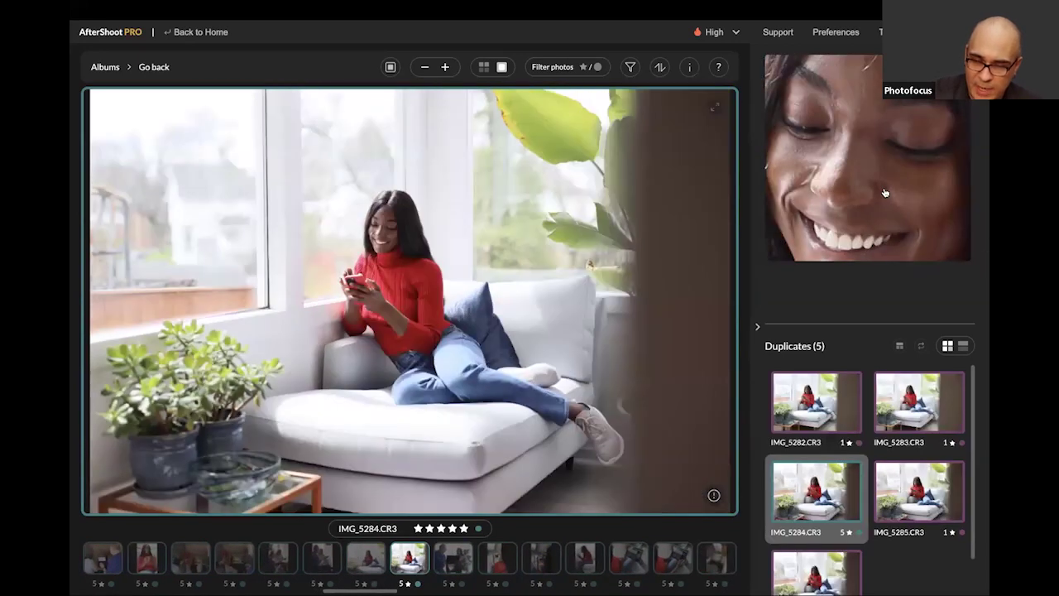
key(Right)
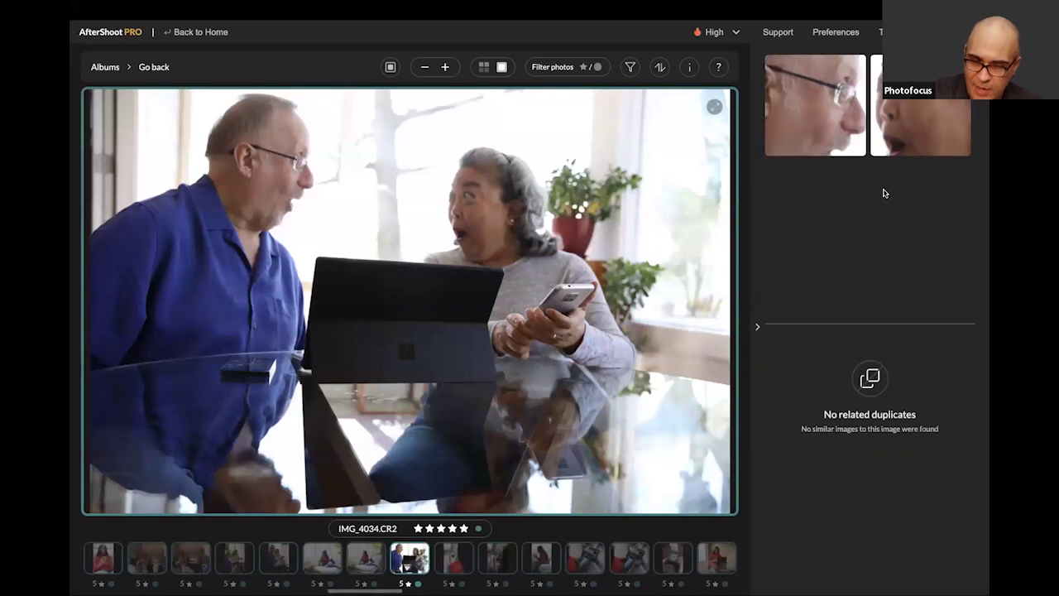
key(Right)
key(Right)
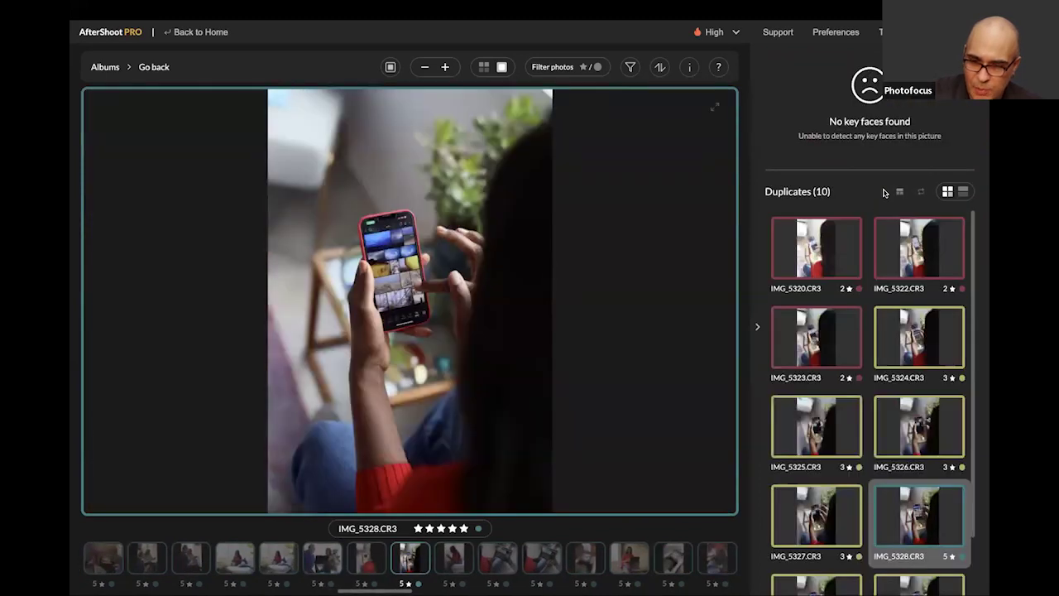
key(Right)
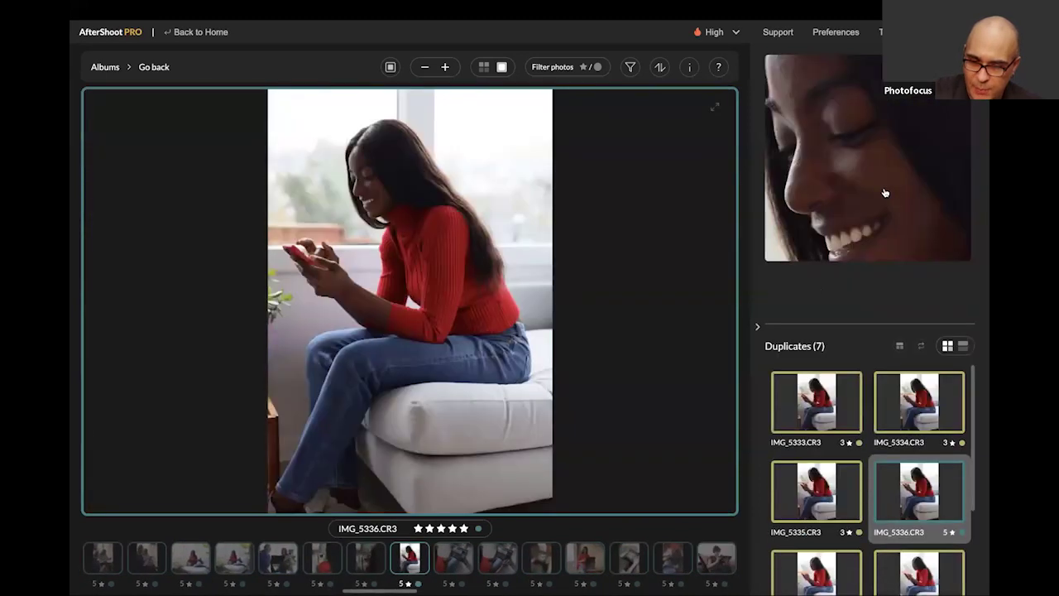
key(Right)
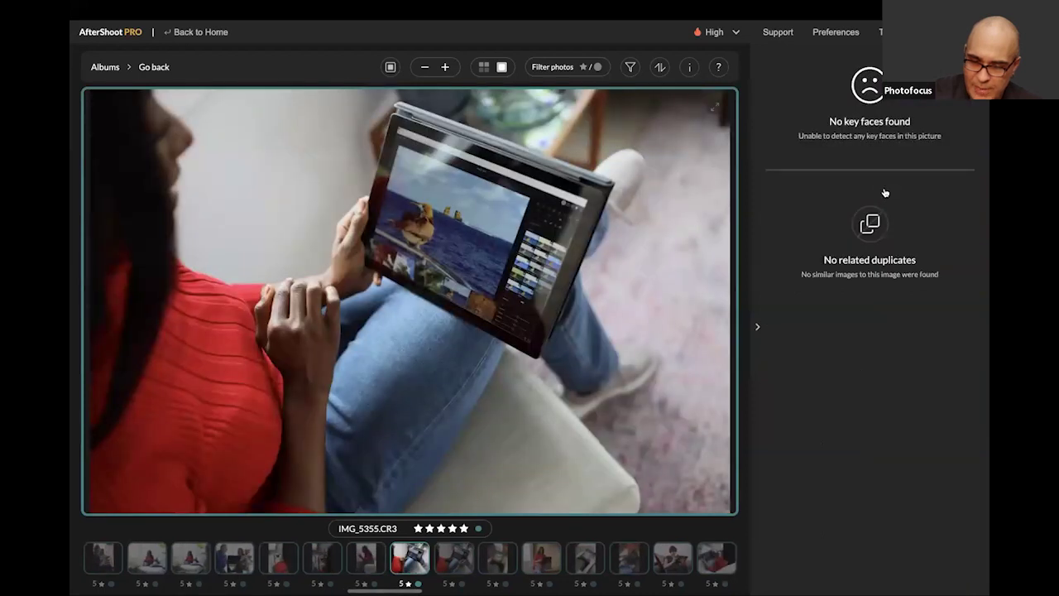
key(Right)
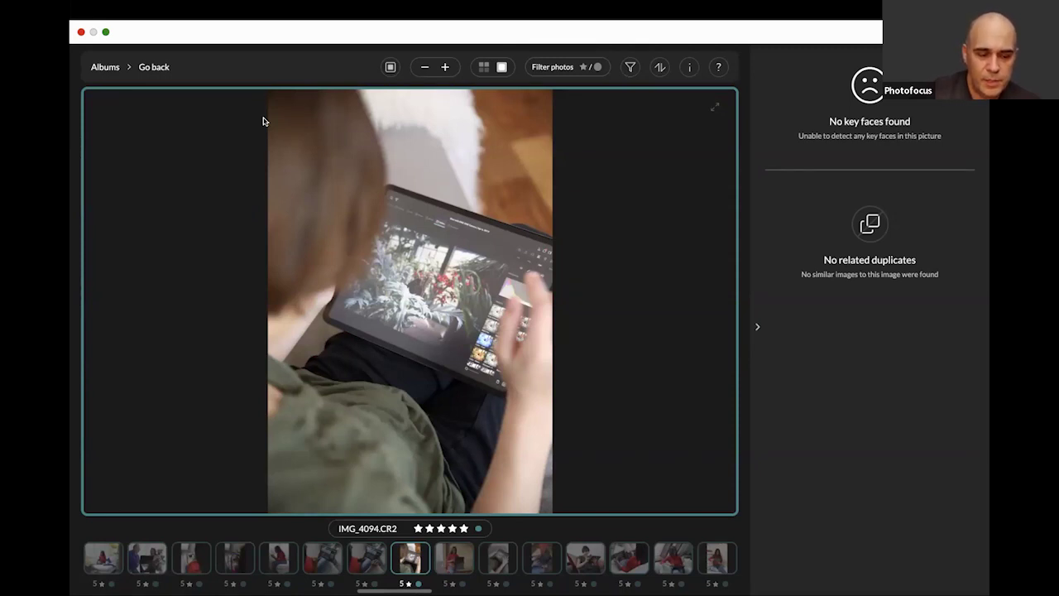
Switch to Mylio, leave the Photos to Migrate folder and open the Dashboard.
key(super+Tab)
key(super+Tab)
key(super+Tab)
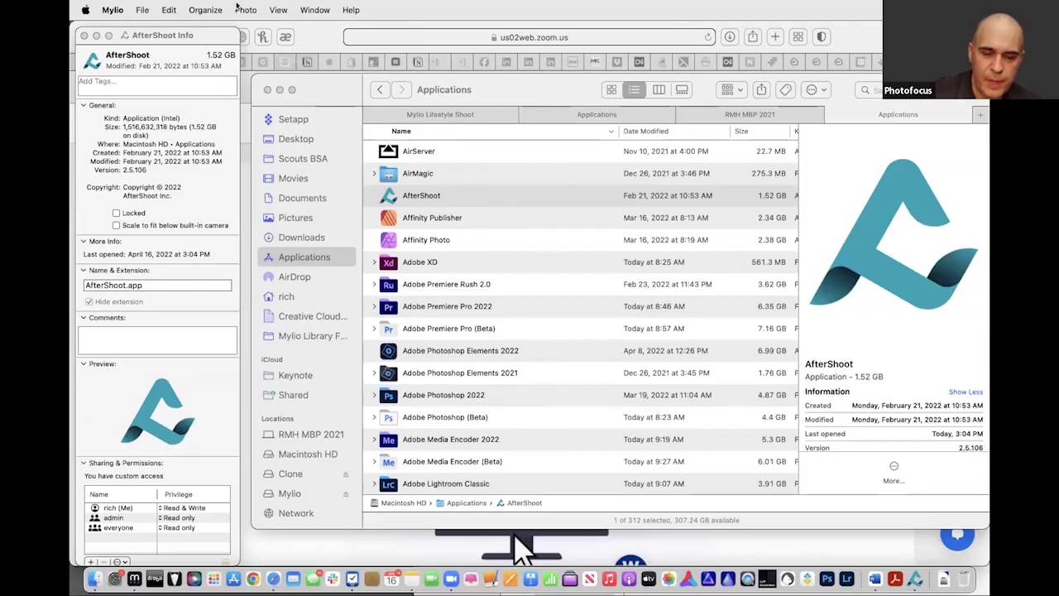
click(137, 570)
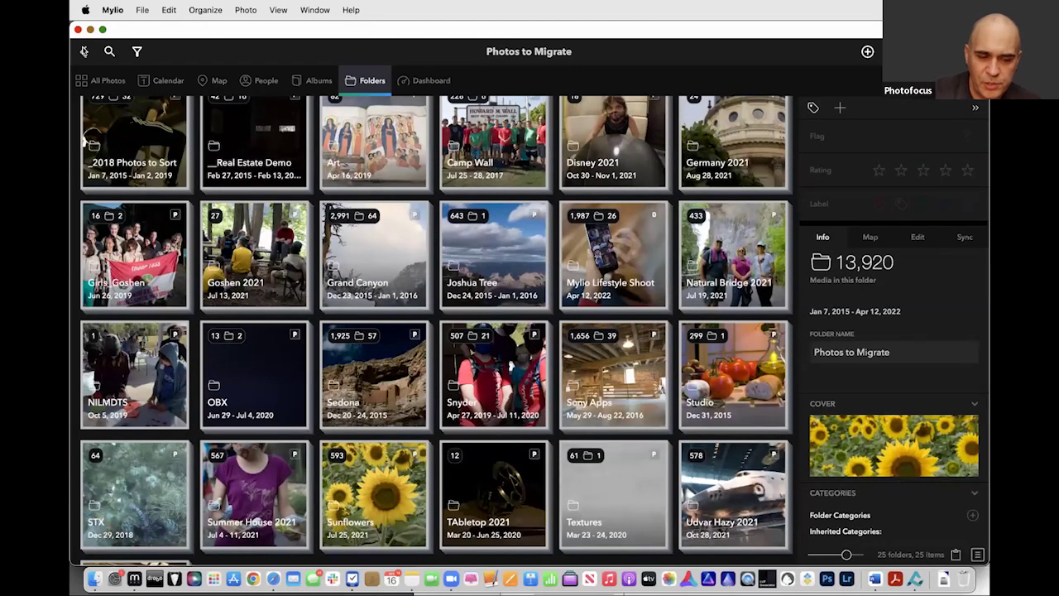
click(83, 51)
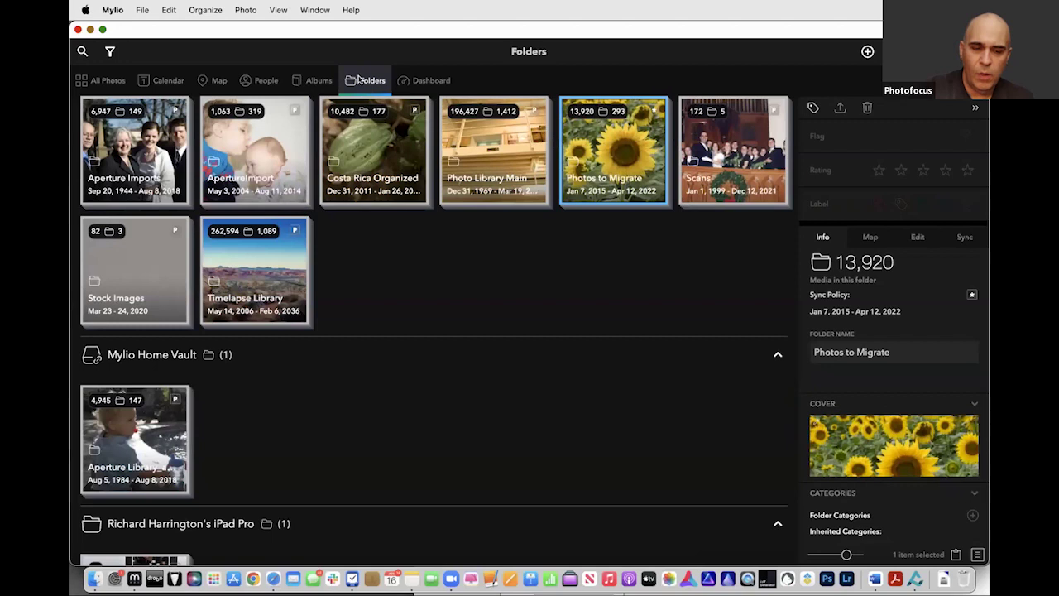
click(421, 81)
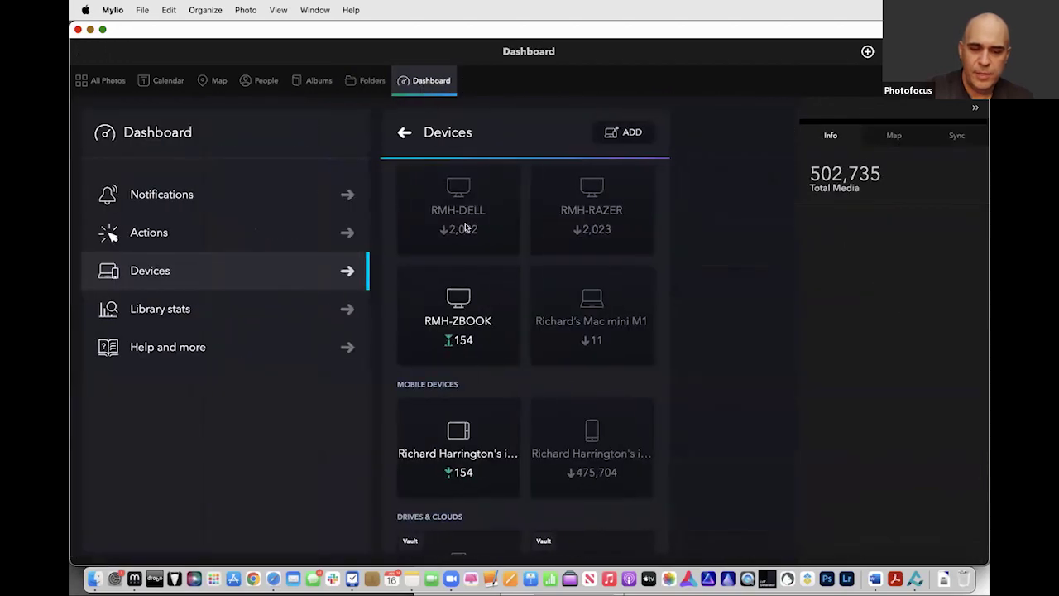
Examine the sync status of the computers, mobile devices, drives and clouds in the device list.
scroll(525, 225, up, 4)
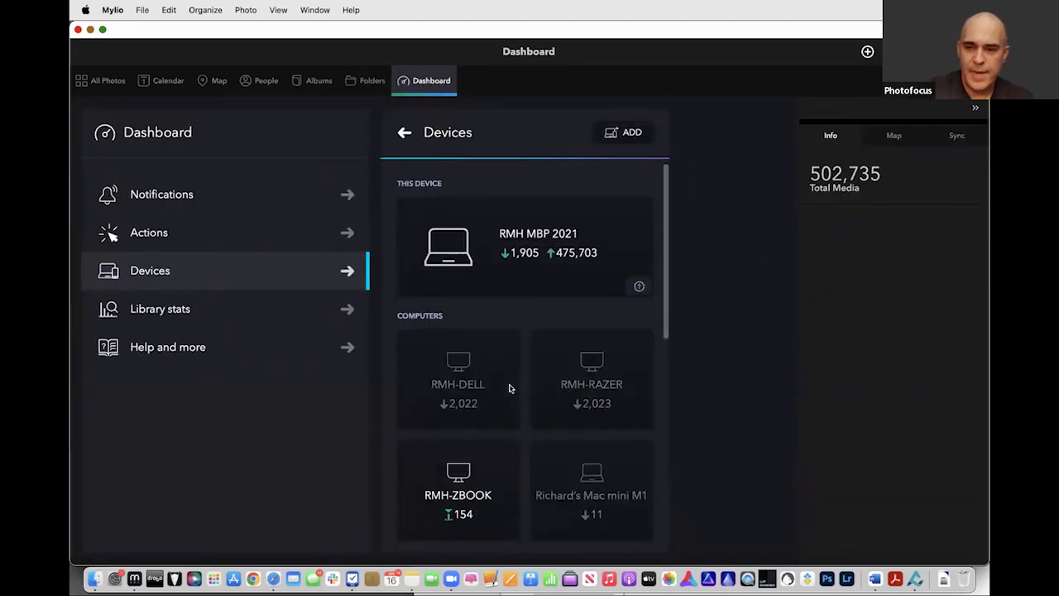
scroll(534, 184, down, 2)
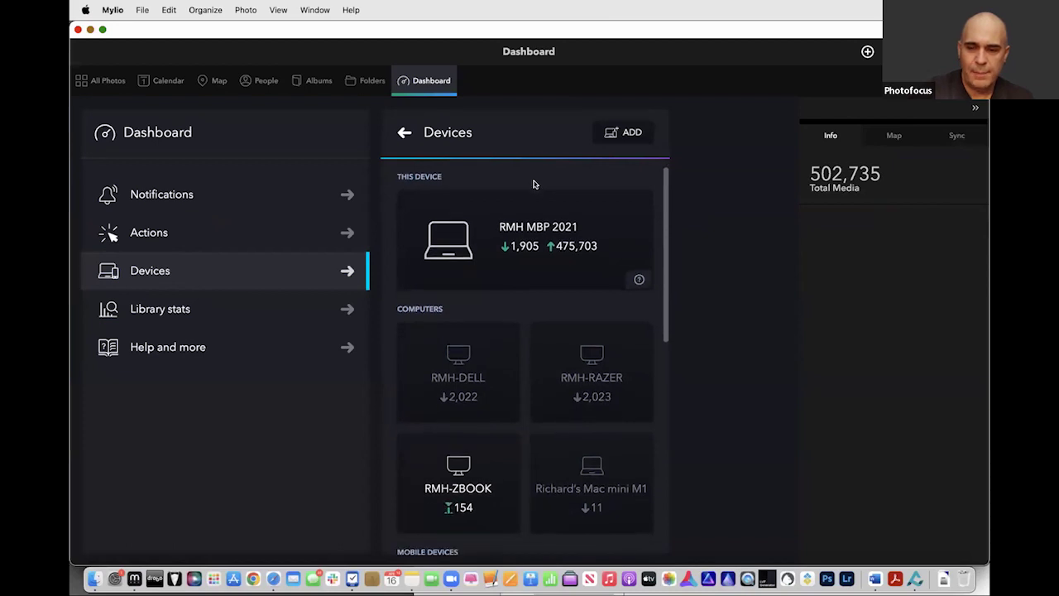
scroll(521, 240, down, 3)
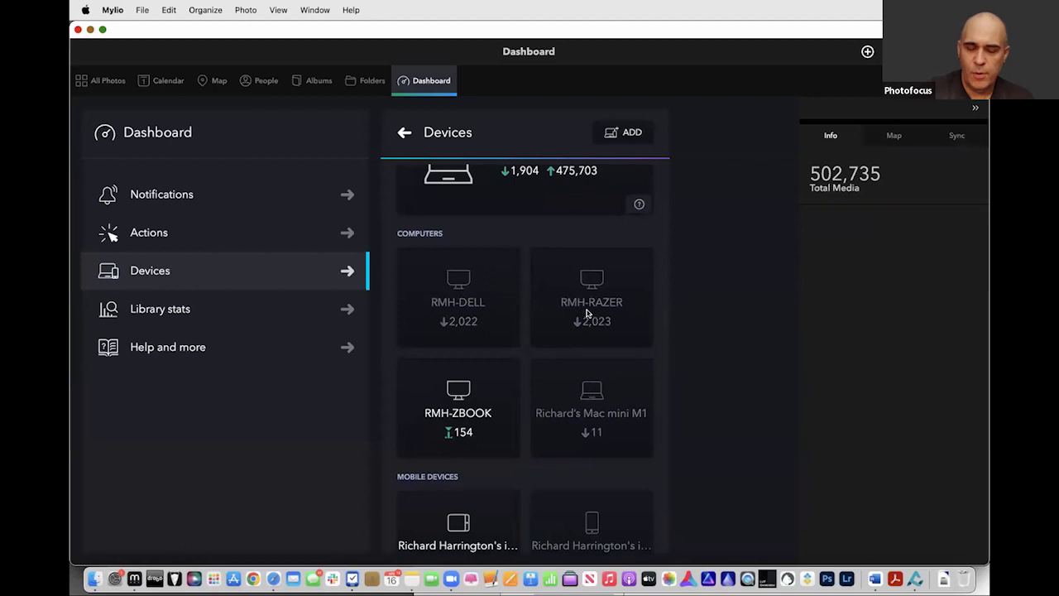
scroll(592, 352, down, 3)
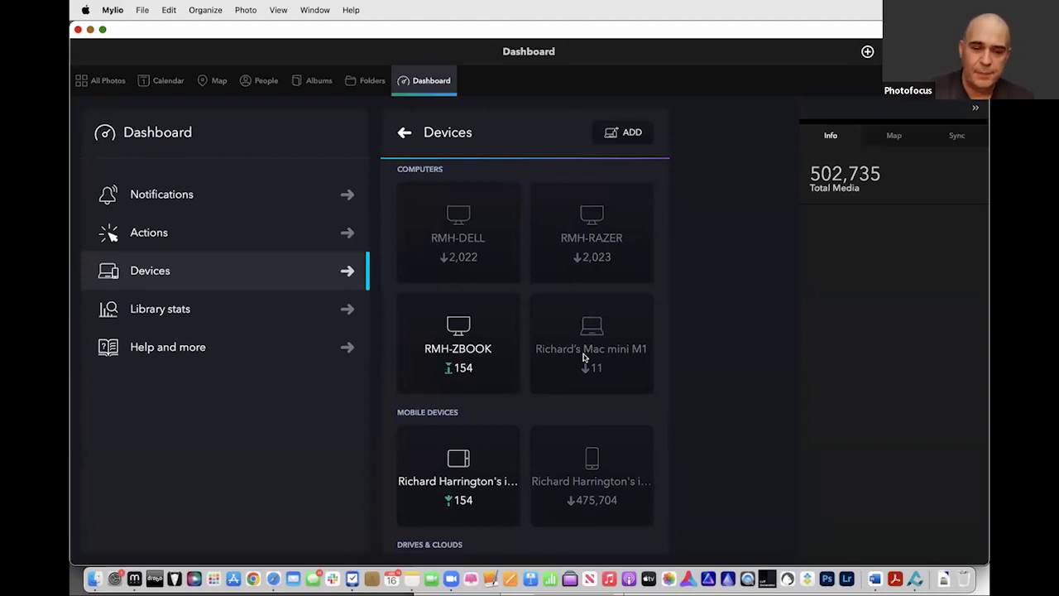
scroll(583, 357, down, 4)
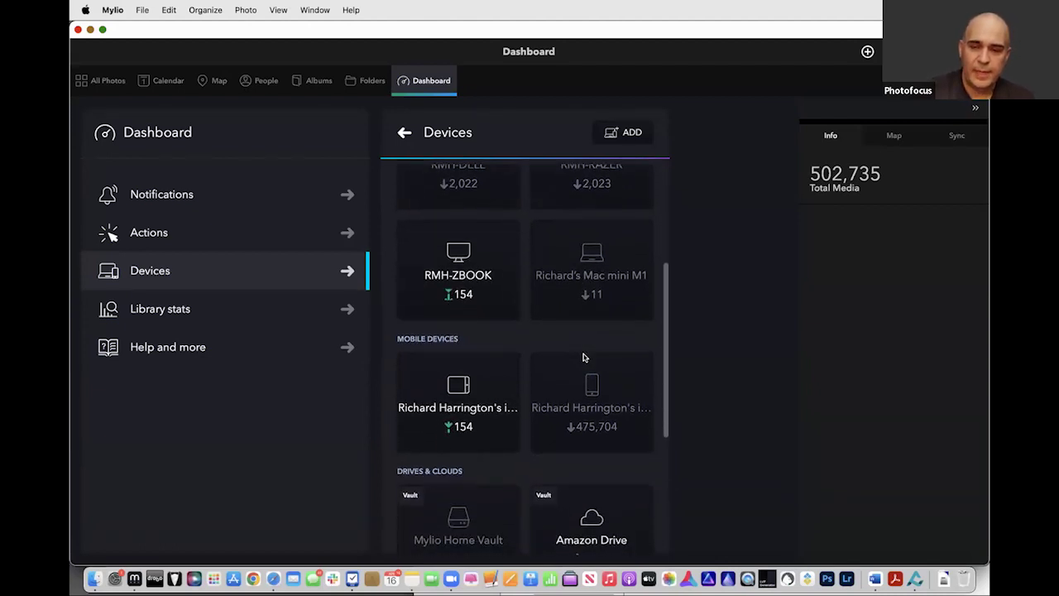
scroll(586, 356, down, 3)
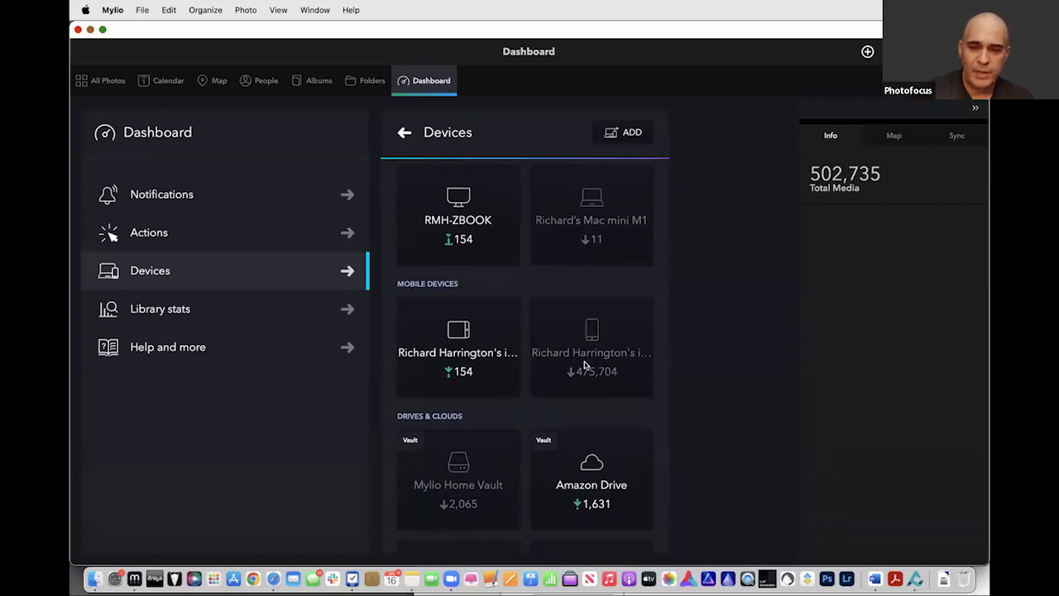
Examine the drives and clouds in the device list and the types of device that can be added to the setup.
scroll(584, 365, down, 3)
scroll(584, 364, down, 2)
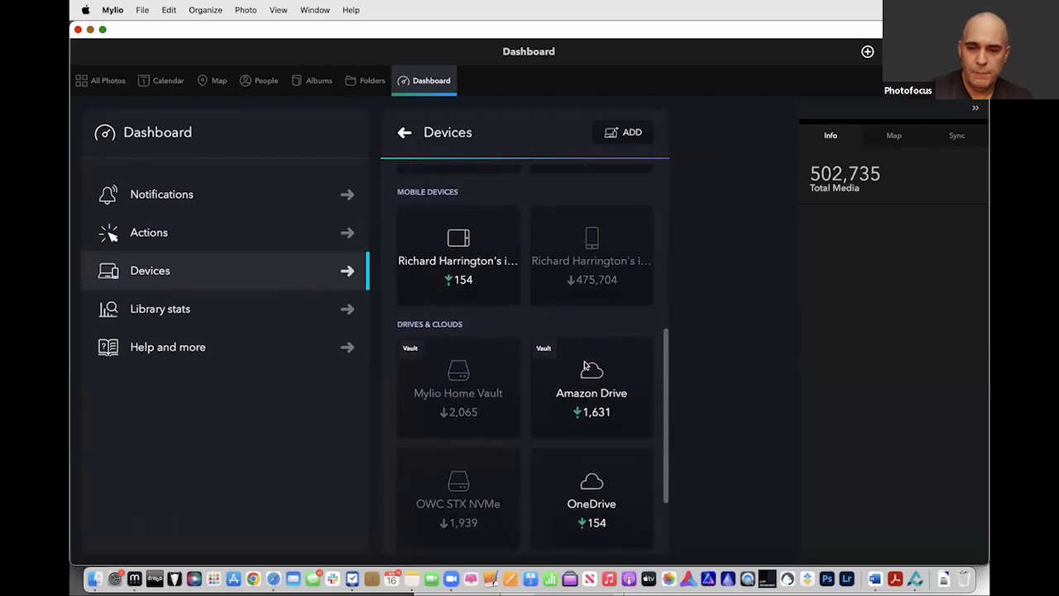
scroll(584, 365, down, 5)
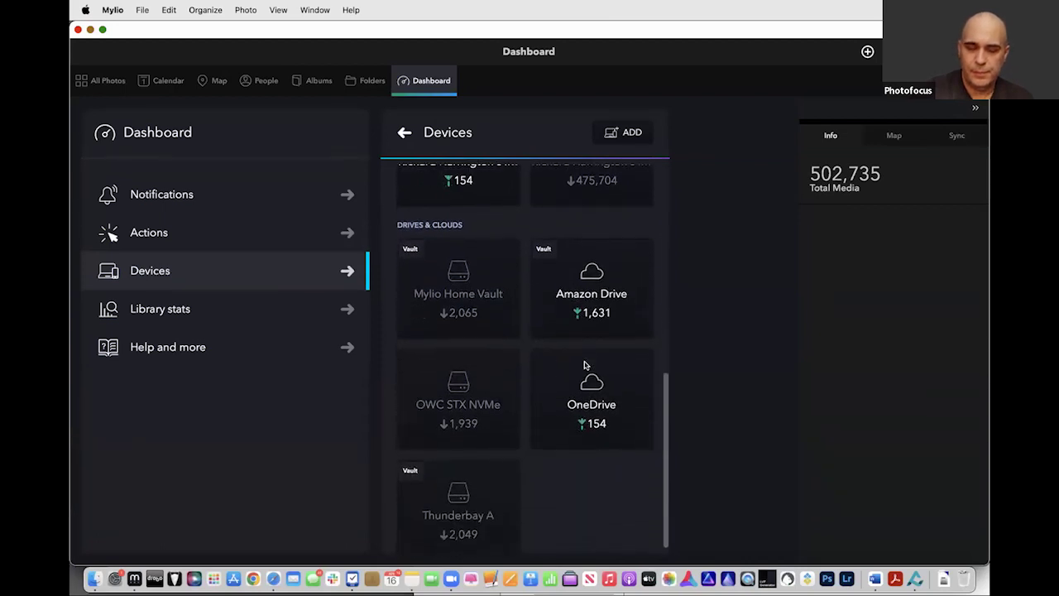
scroll(584, 365, down, 1)
scroll(584, 365, down, 2)
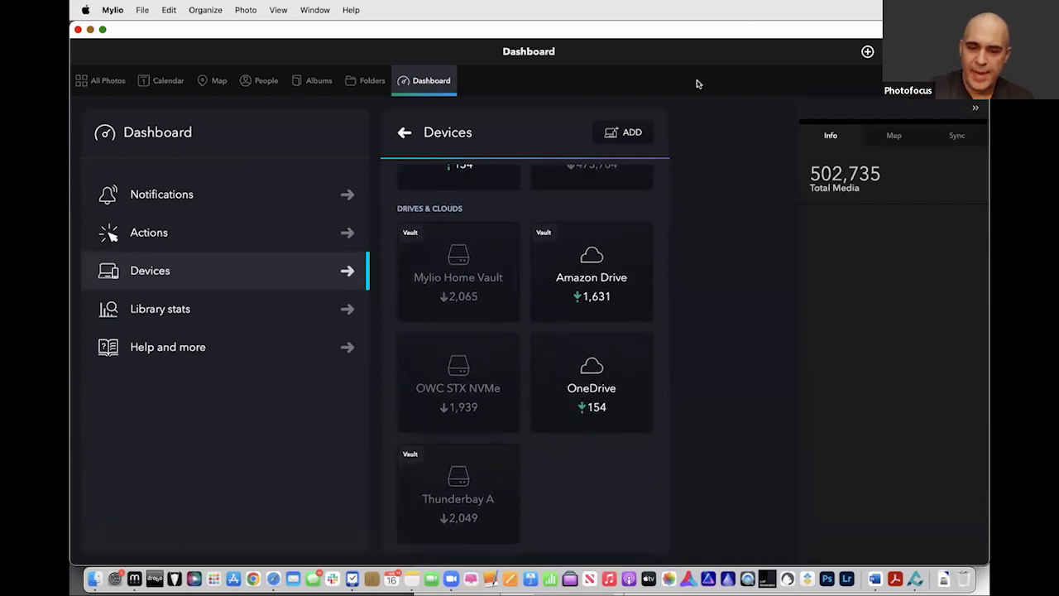
click(633, 132)
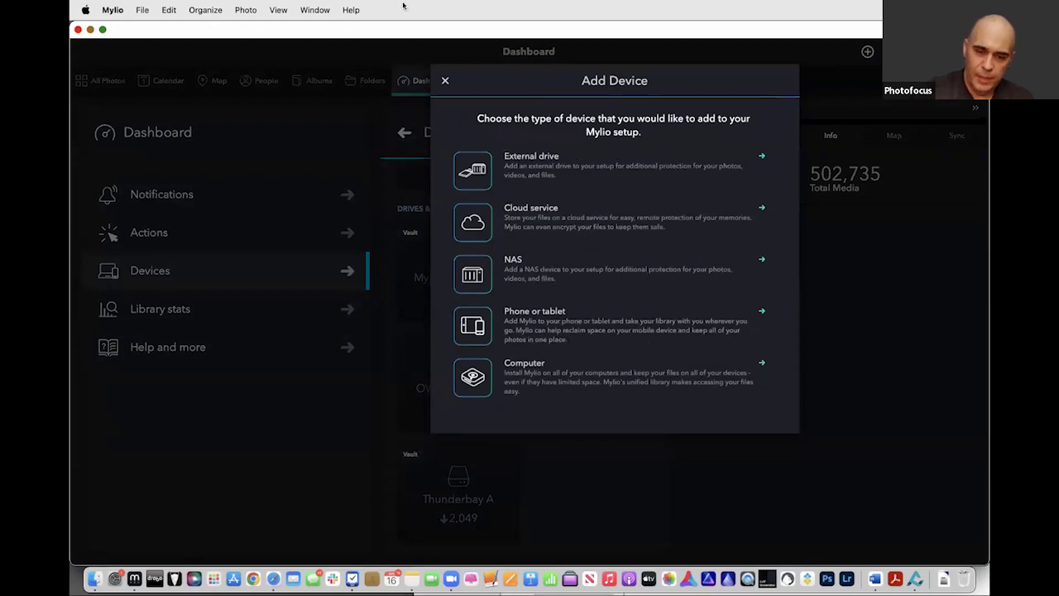
click(445, 83)
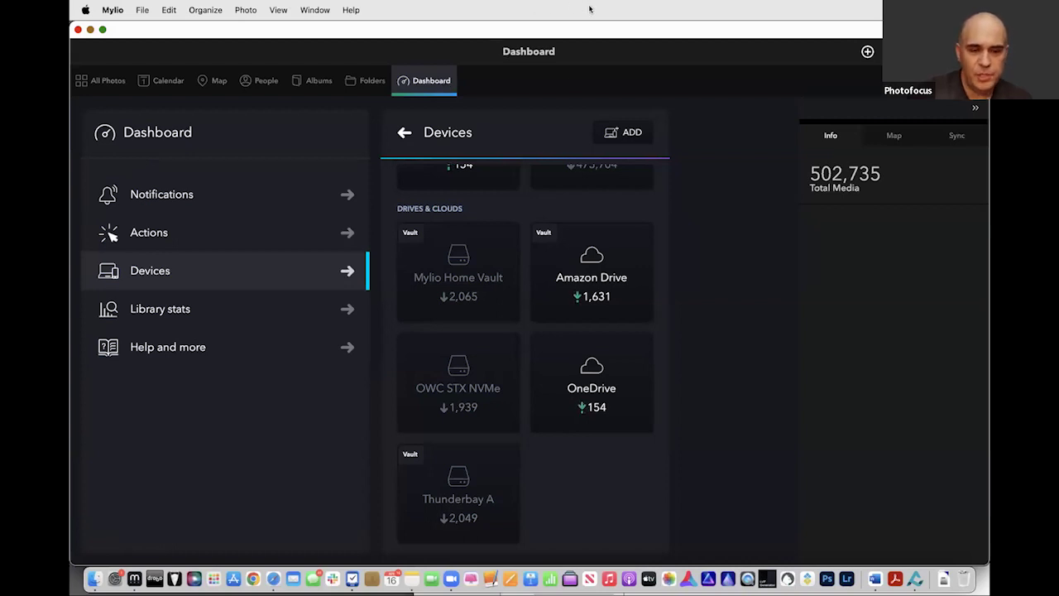
Select the Zadar2 photo among all photos and view the available photo commands, including editing with Lightroom Classic.
click(121, 83)
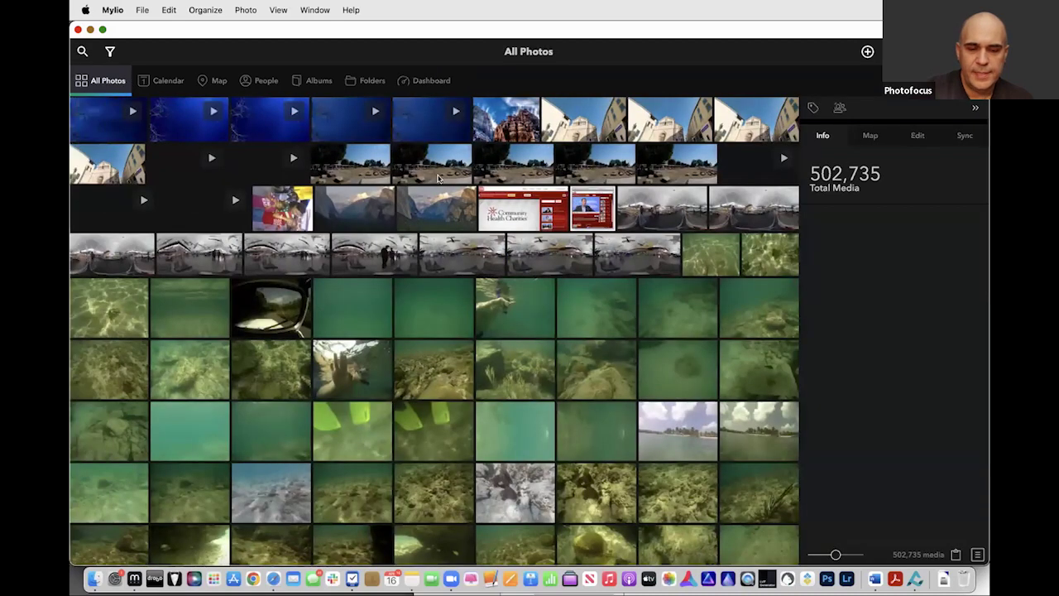
click(607, 132)
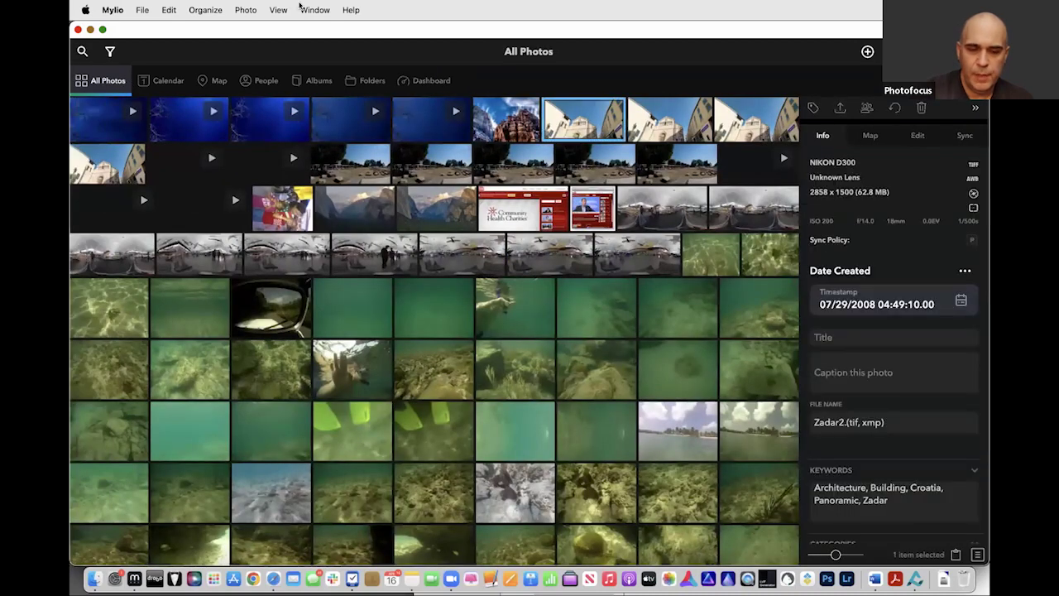
click(242, 9)
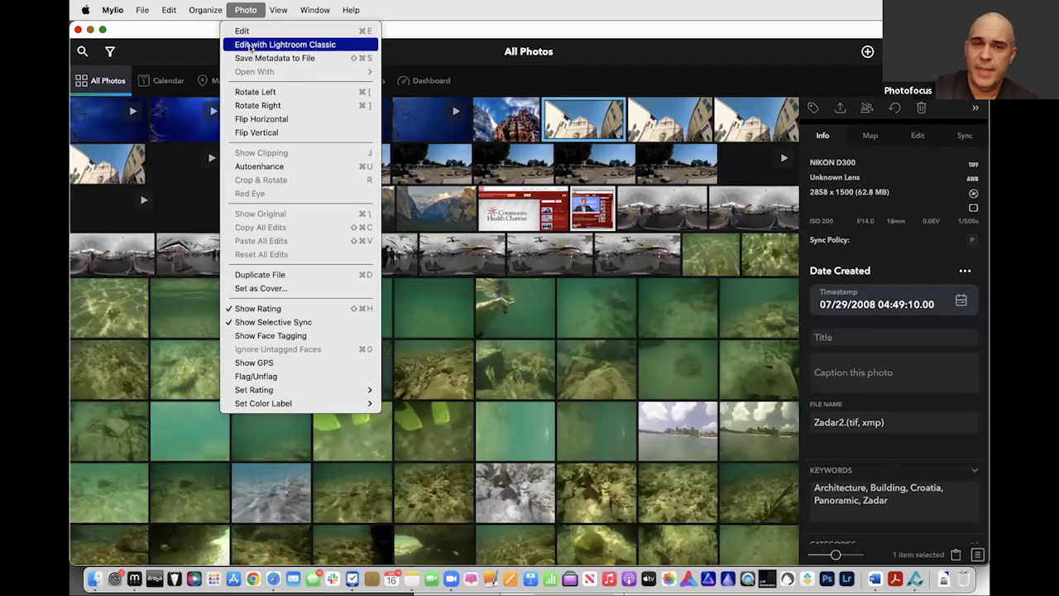
click(240, 6)
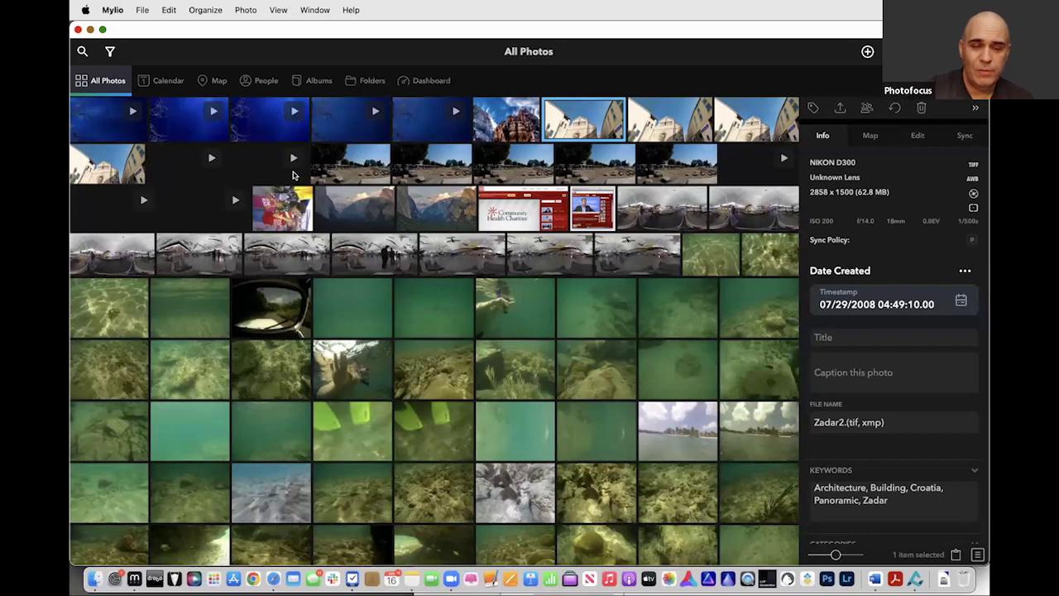
Inspect the sync details and Device Quality settings of this device, RMH MBP 2021, from the Dashboard, and return to the device list.
click(372, 80)
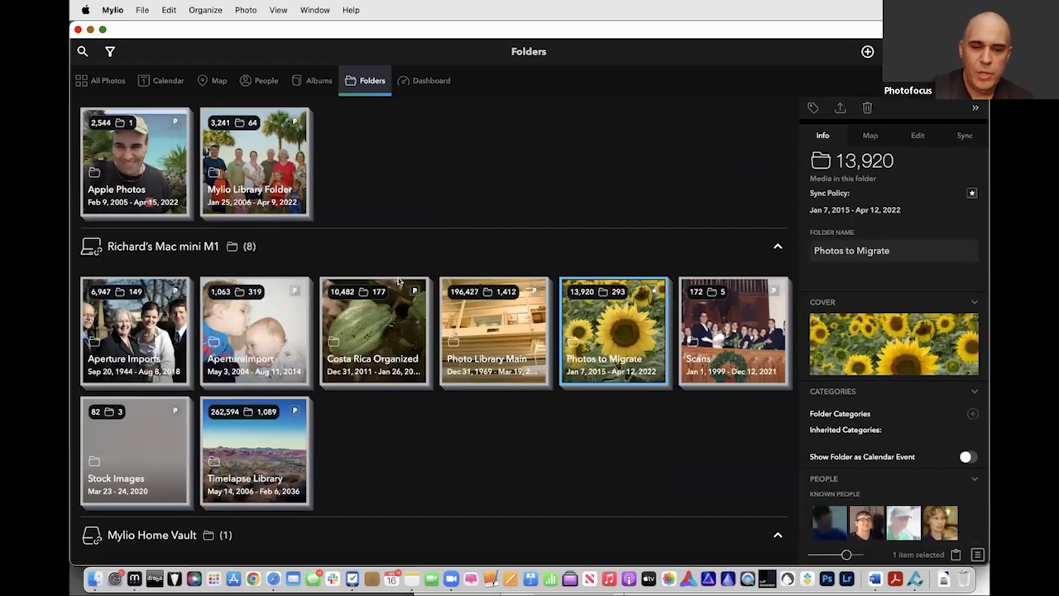
click(427, 83)
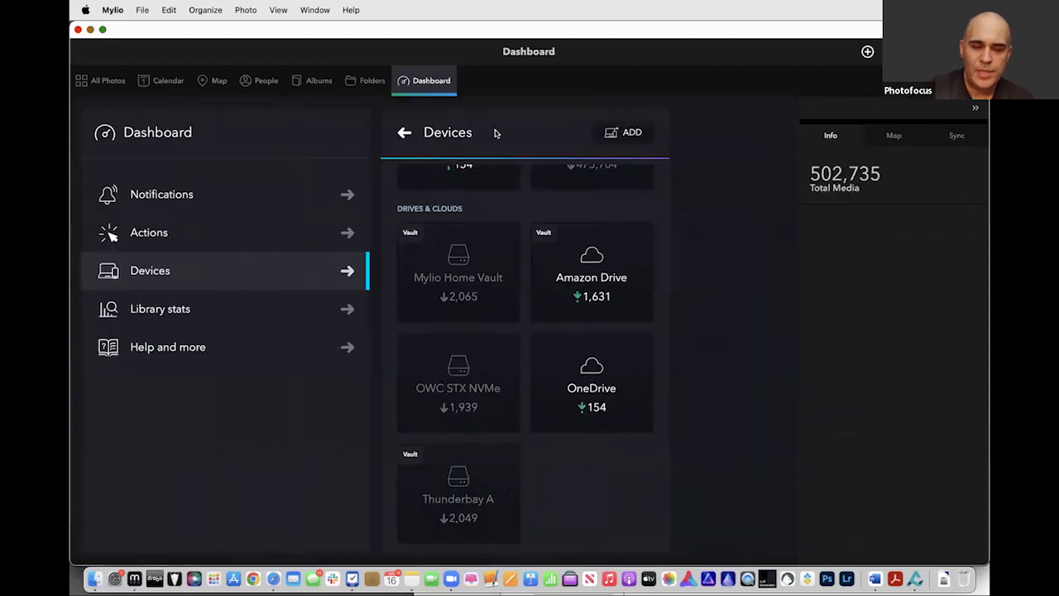
scroll(546, 246, up, 10)
click(544, 249)
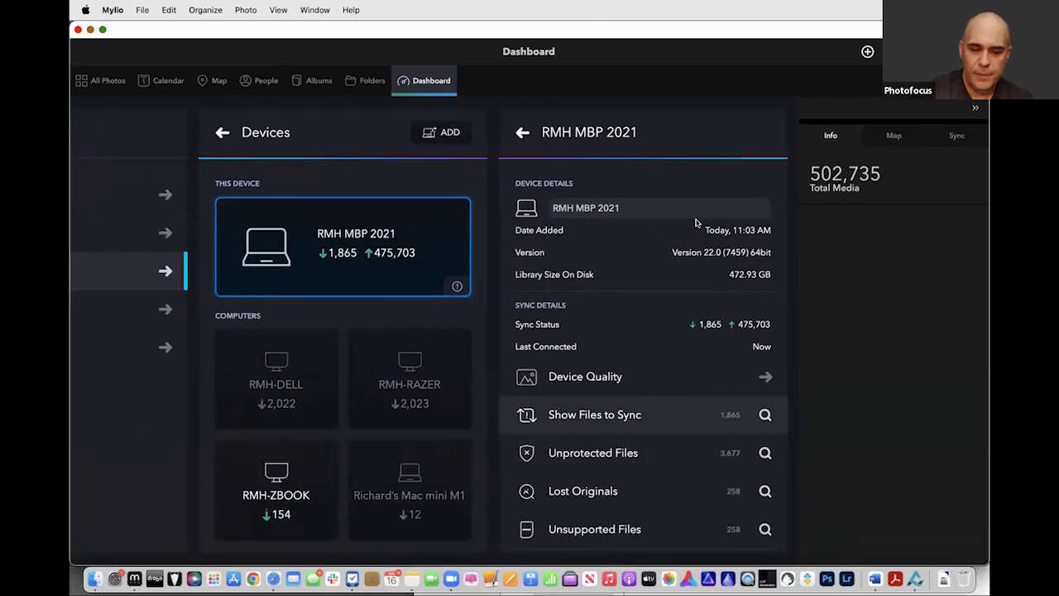
click(655, 379)
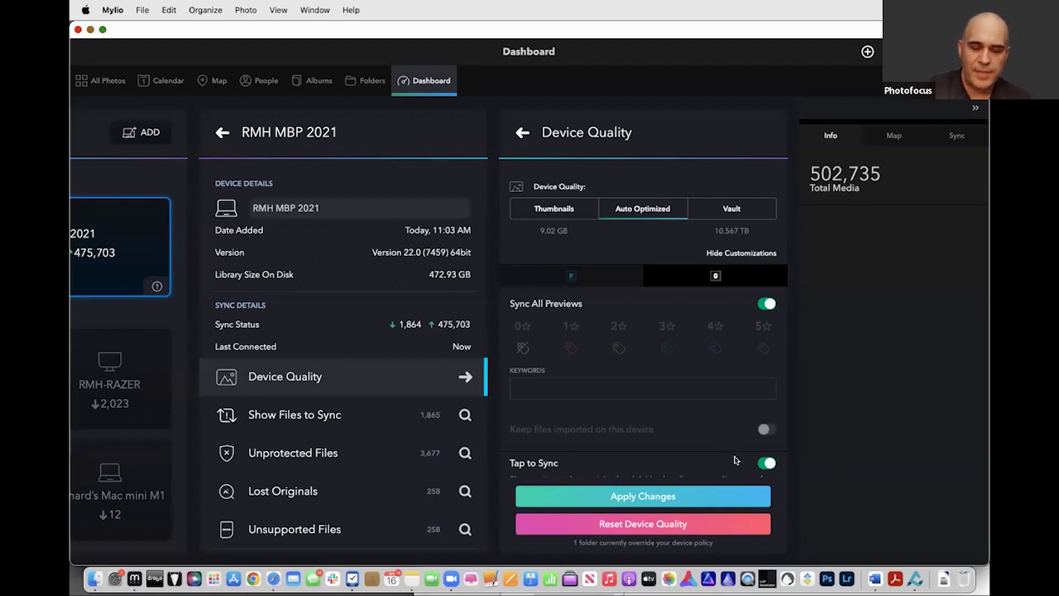
click(521, 134)
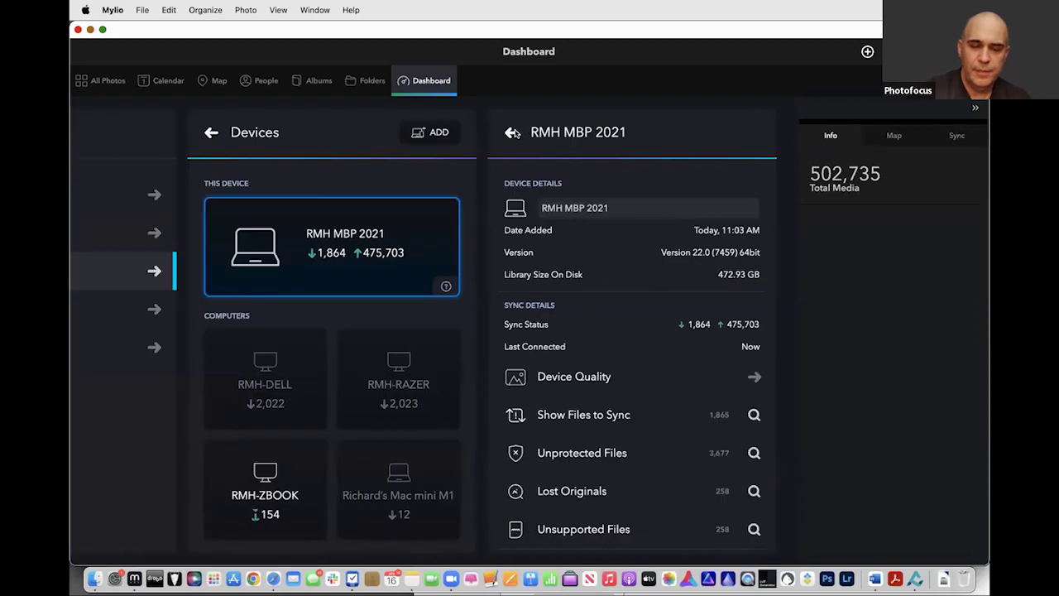
click(507, 132)
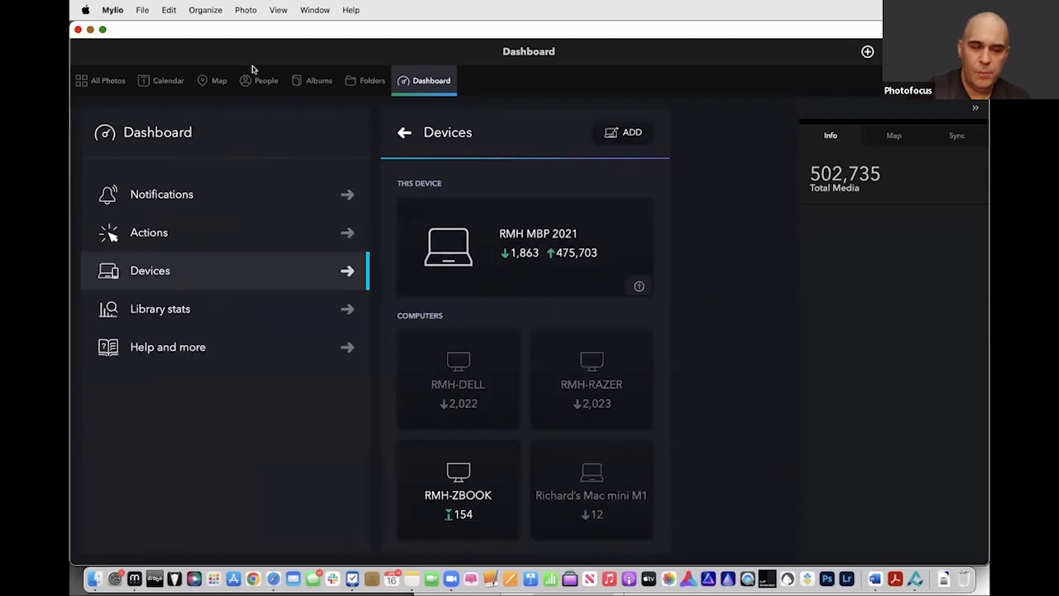
Set the sync policy of the 2012 folder inside the ApertureImport folder to Original.
click(114, 82)
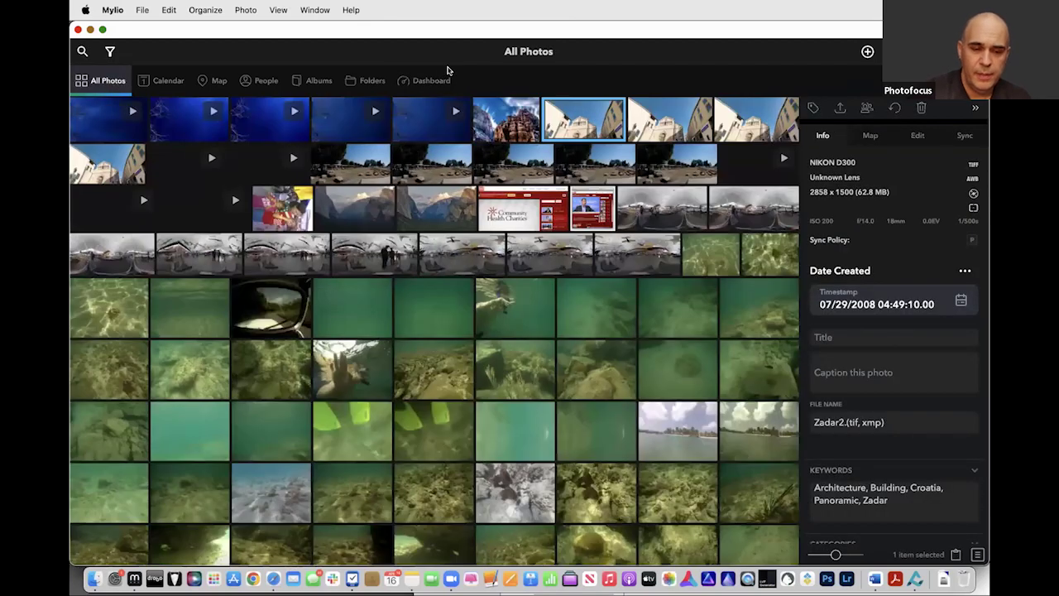
click(373, 81)
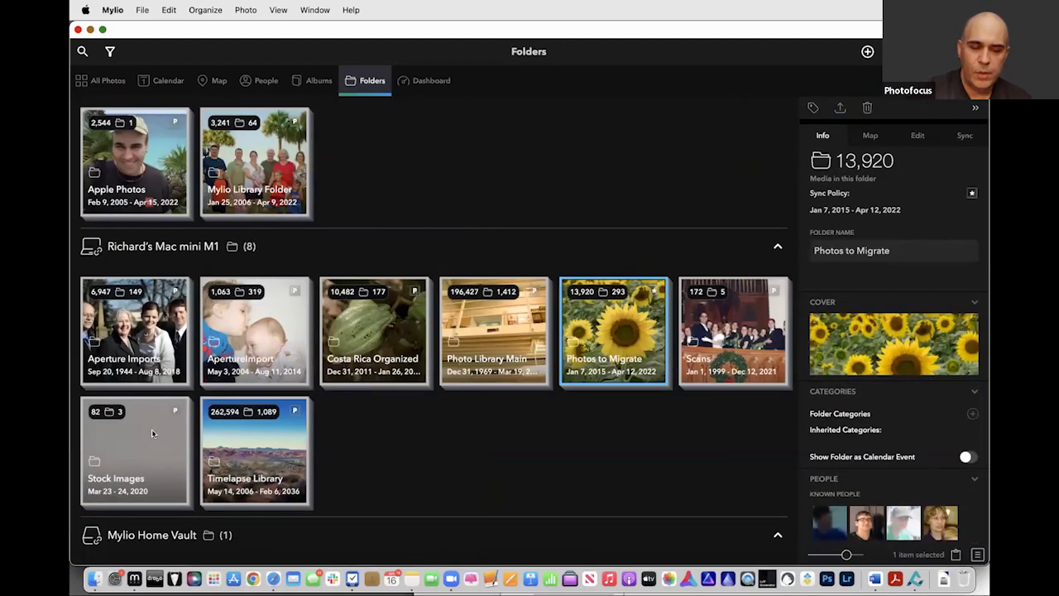
double_click(239, 361)
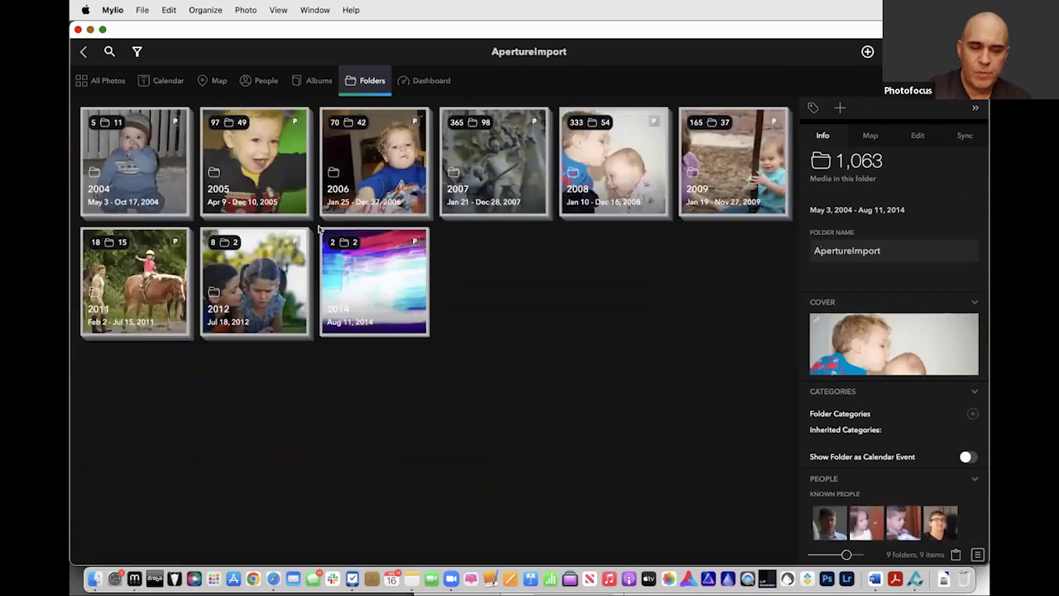
click(296, 241)
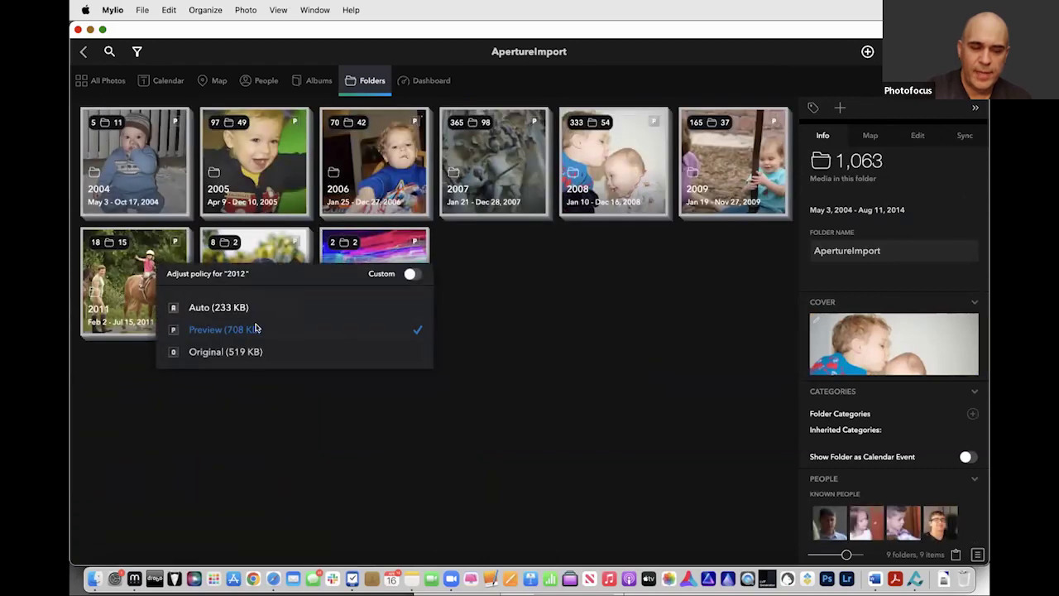
click(251, 351)
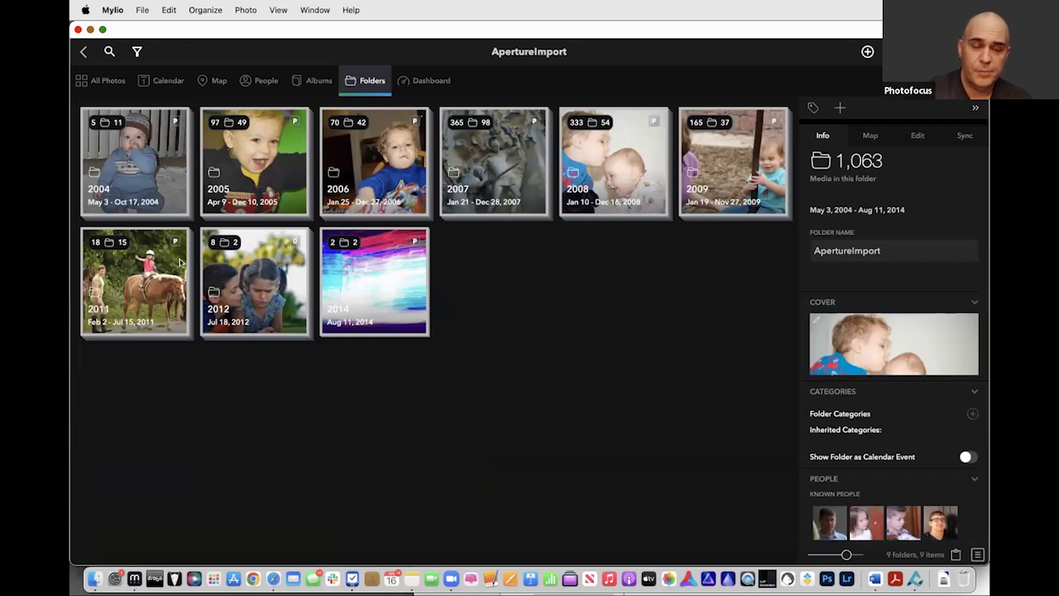
Download the original of the red macaws photo _DSC1724_Aperture_preview.jpg from the 2011-02-02 folder under 2011 and 02.
double_click(154, 267)
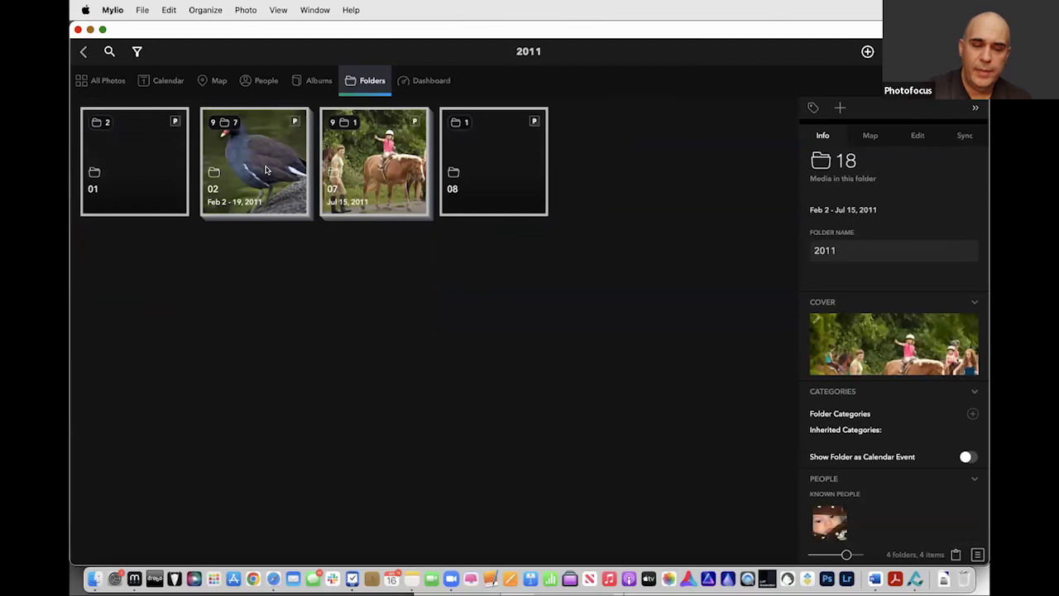
double_click(264, 174)
double_click(265, 170)
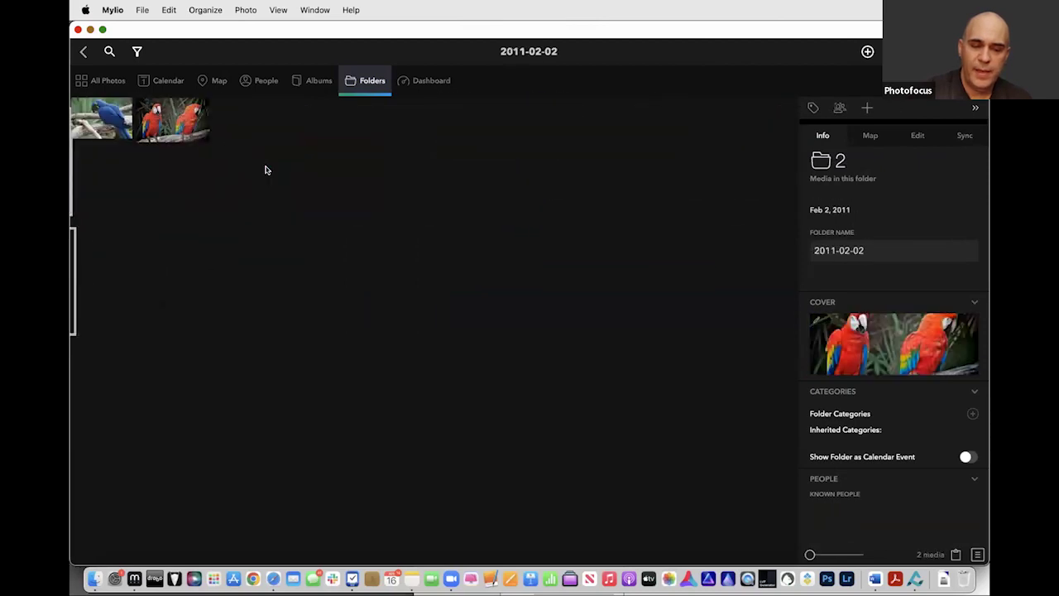
click(169, 116)
right_click(170, 123)
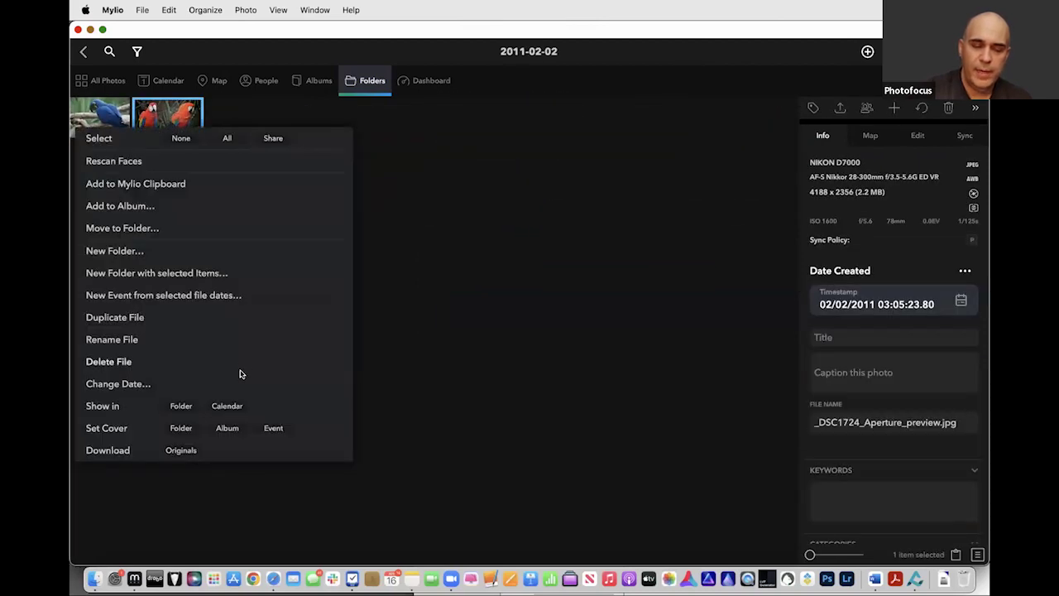
click(181, 451)
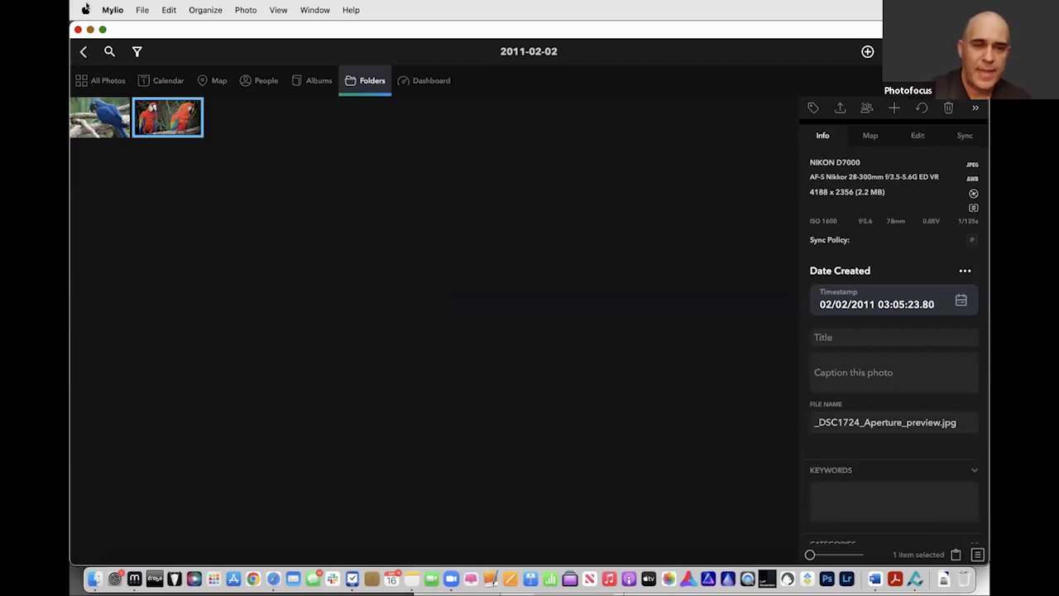
Go back up to the ApertureImport folder, return to the Dashboard and open the device details of Mylio Home Vault.
click(84, 51)
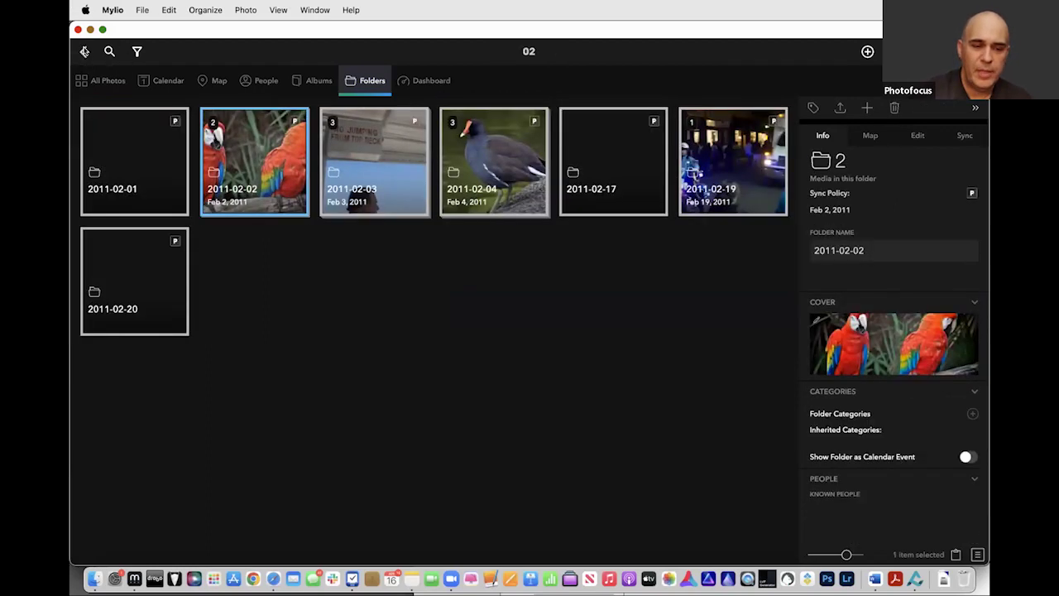
click(84, 51)
click(84, 51)
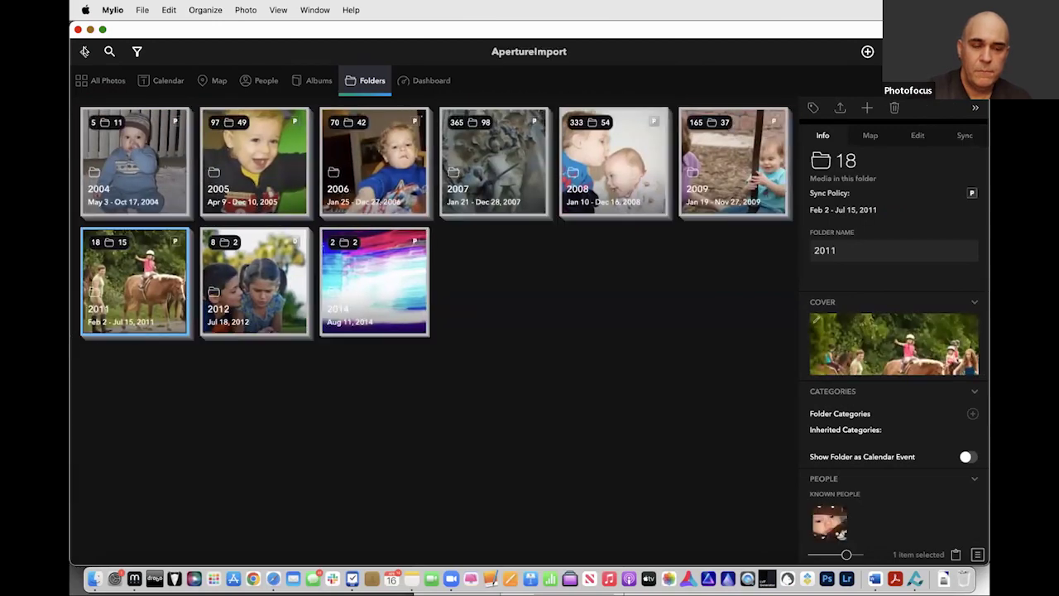
click(428, 83)
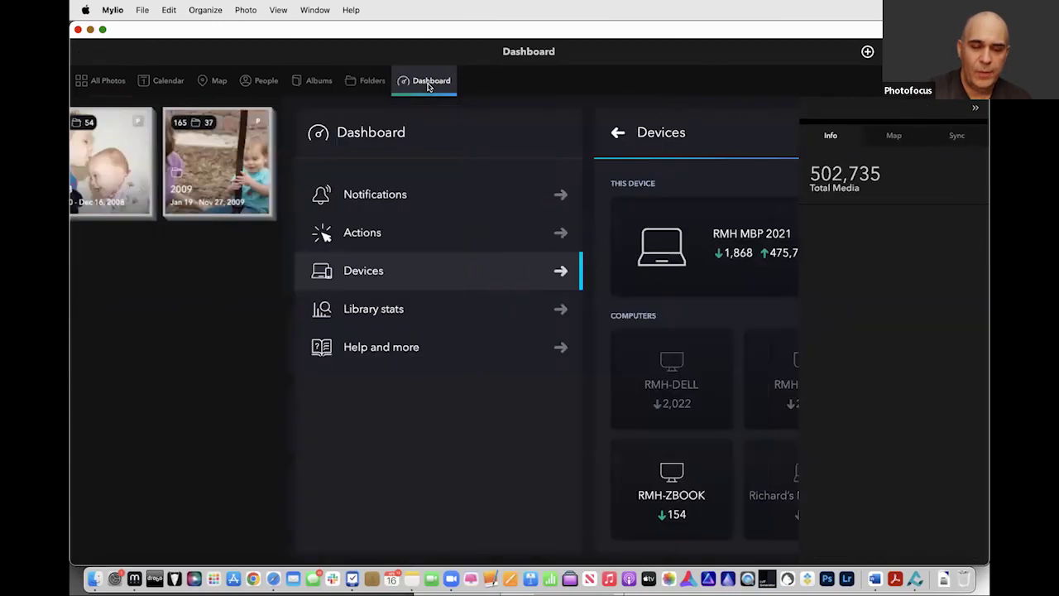
scroll(487, 341, down, 5)
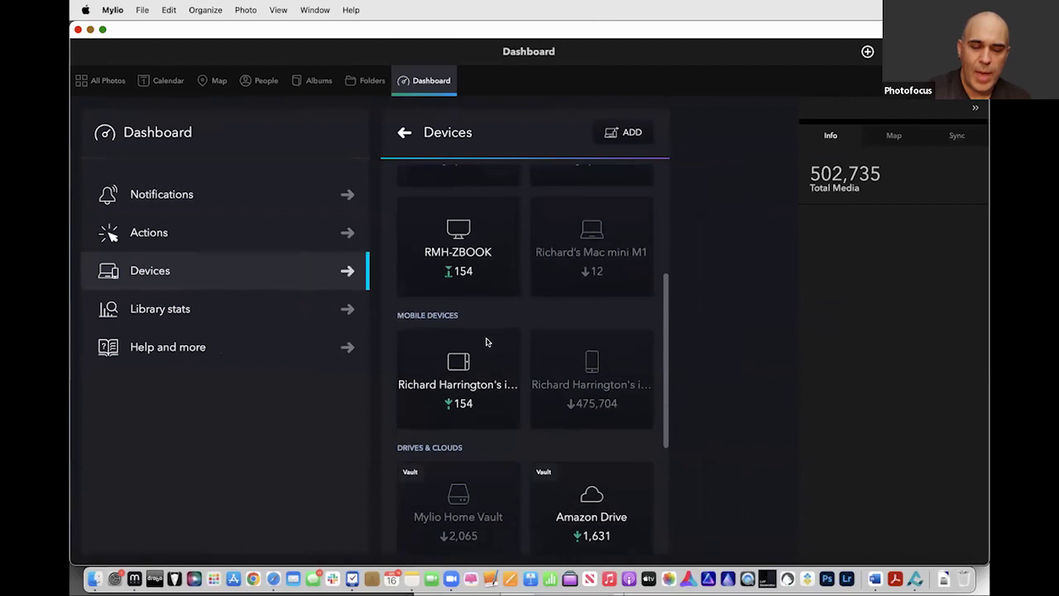
scroll(487, 342, down, 5)
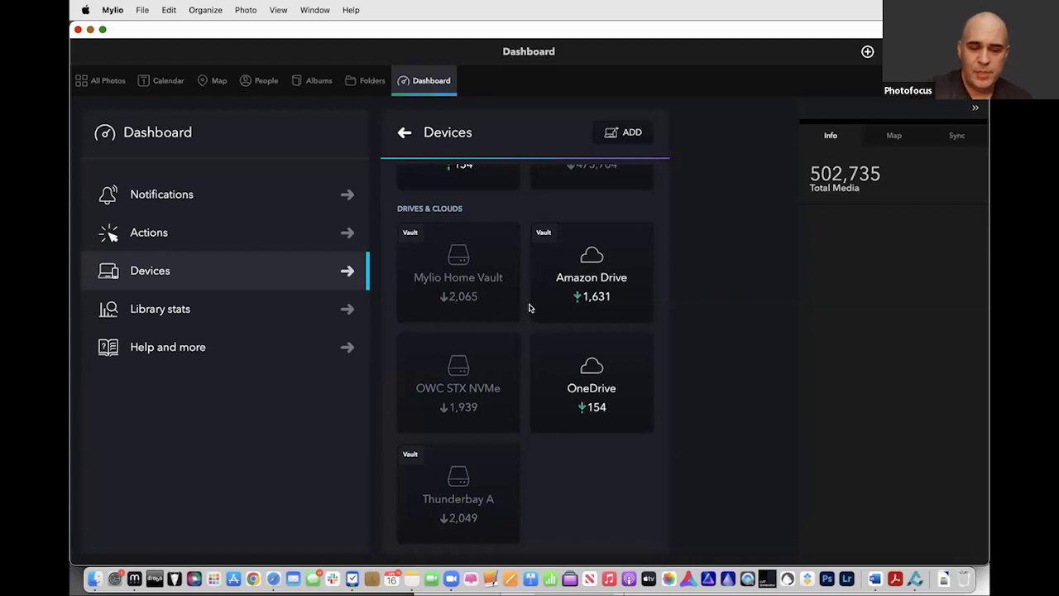
scroll(531, 308, up, 1)
click(464, 264)
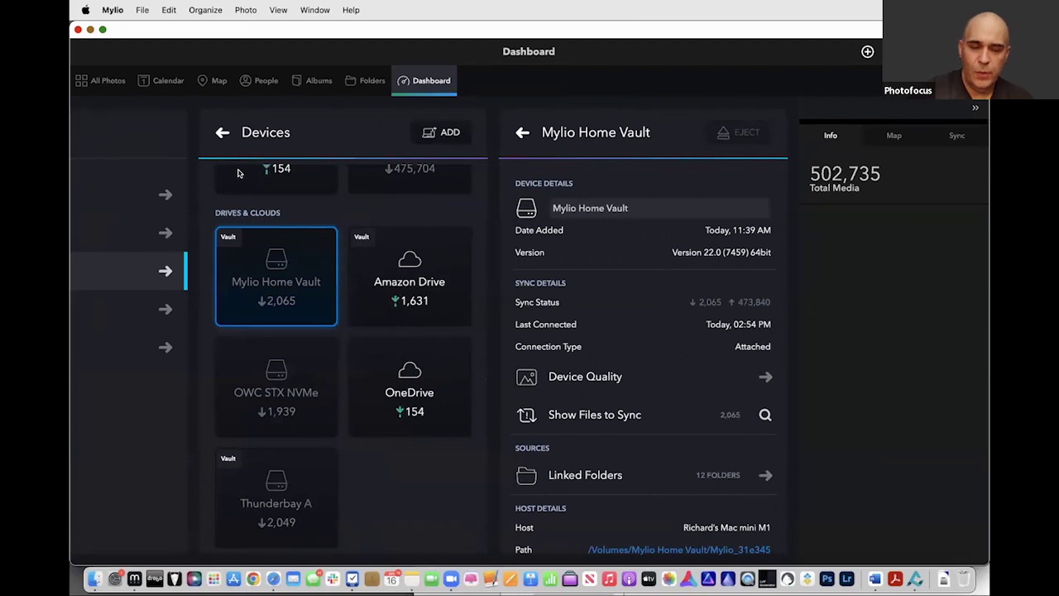
Review the sync status of the other computers, mobile devices, drives and clouds while keeping the Mylio Home Vault details open.
scroll(262, 229, up, 1)
scroll(262, 230, up, 10)
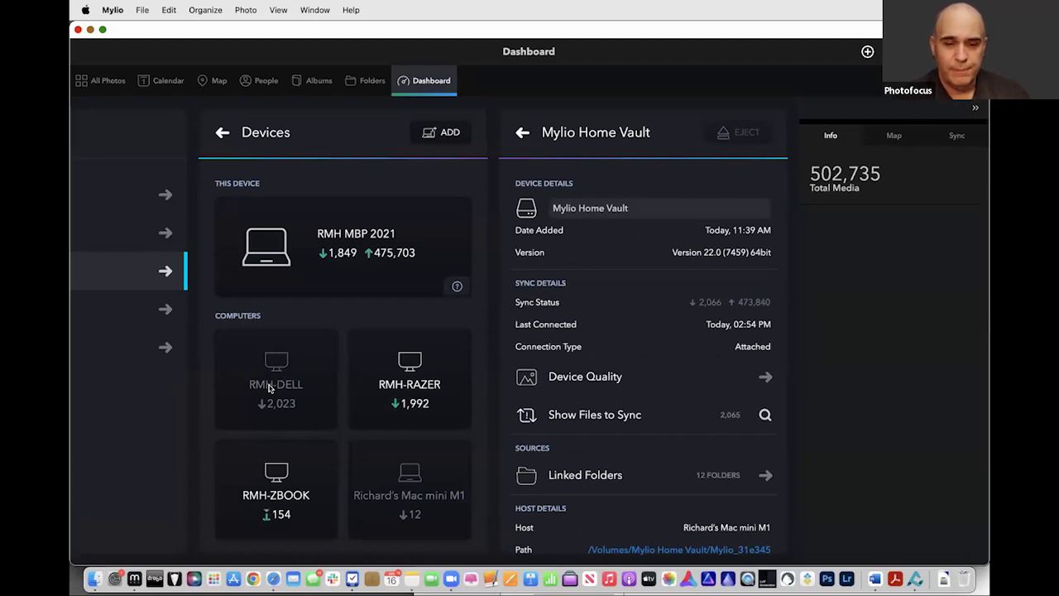
scroll(269, 387, down, 5)
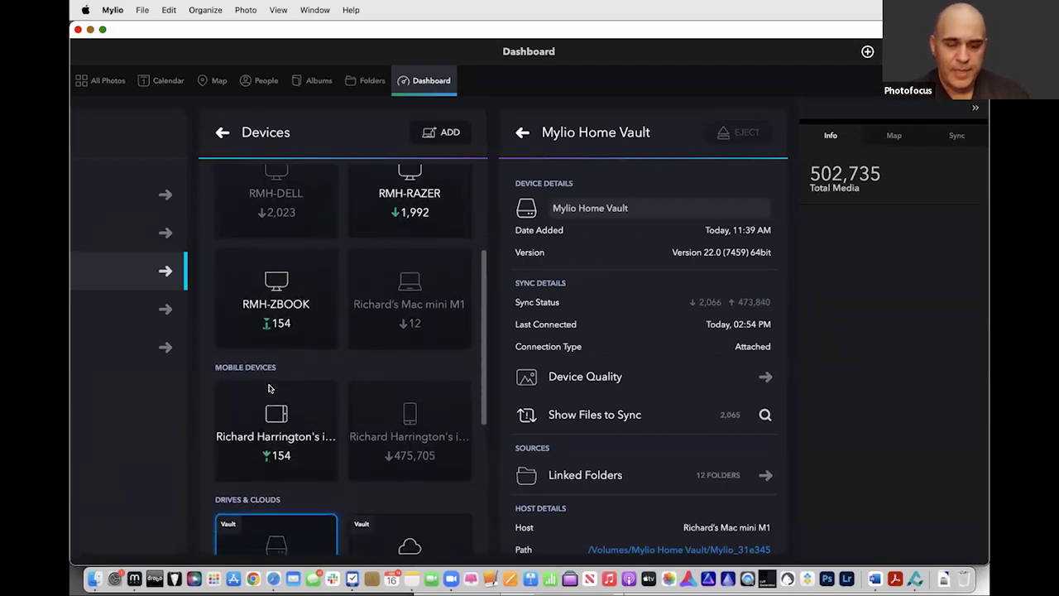
scroll(269, 387, down, 2)
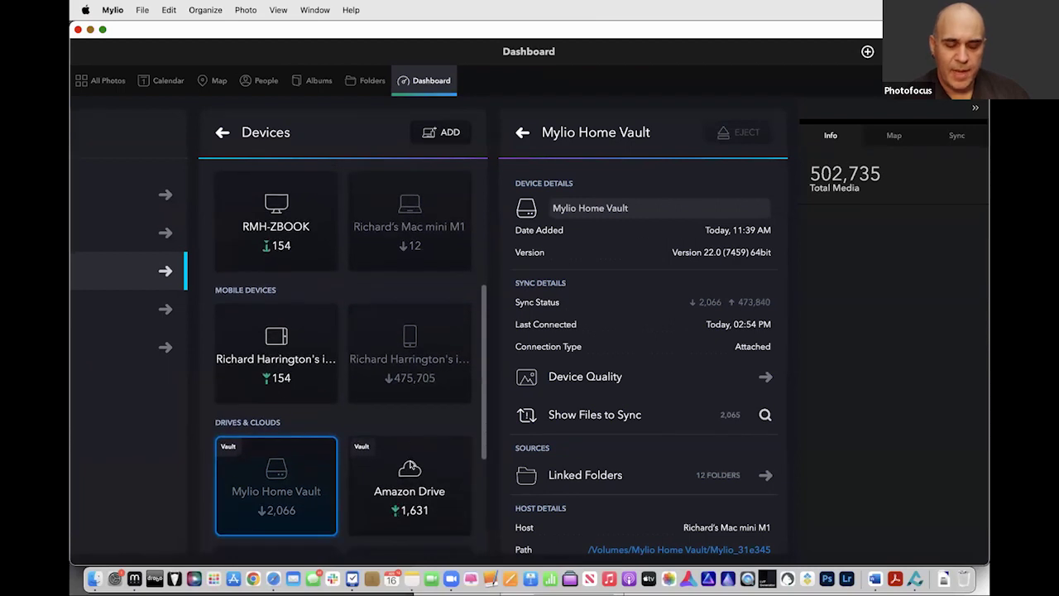
scroll(411, 467, down, 3)
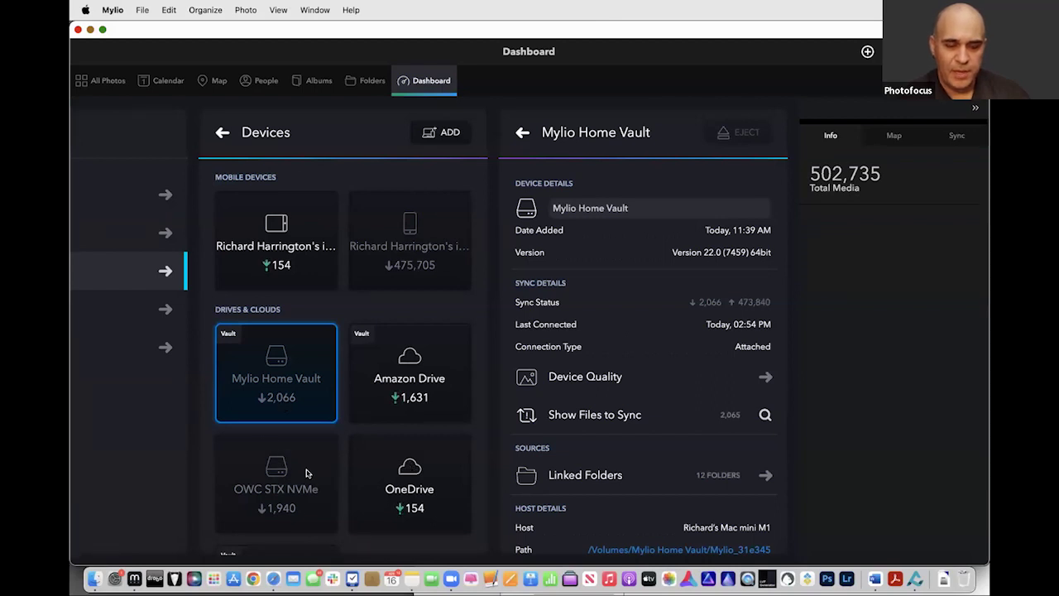
scroll(373, 439, down, 3)
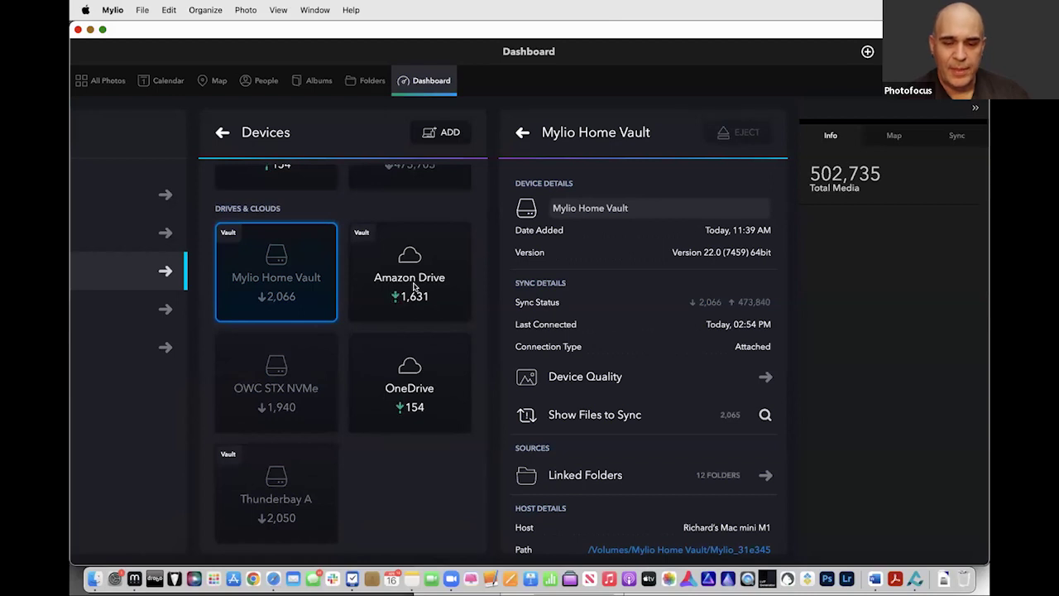
Return to the top level of Folders and look over the options for adding media, closing them without importing.
click(373, 86)
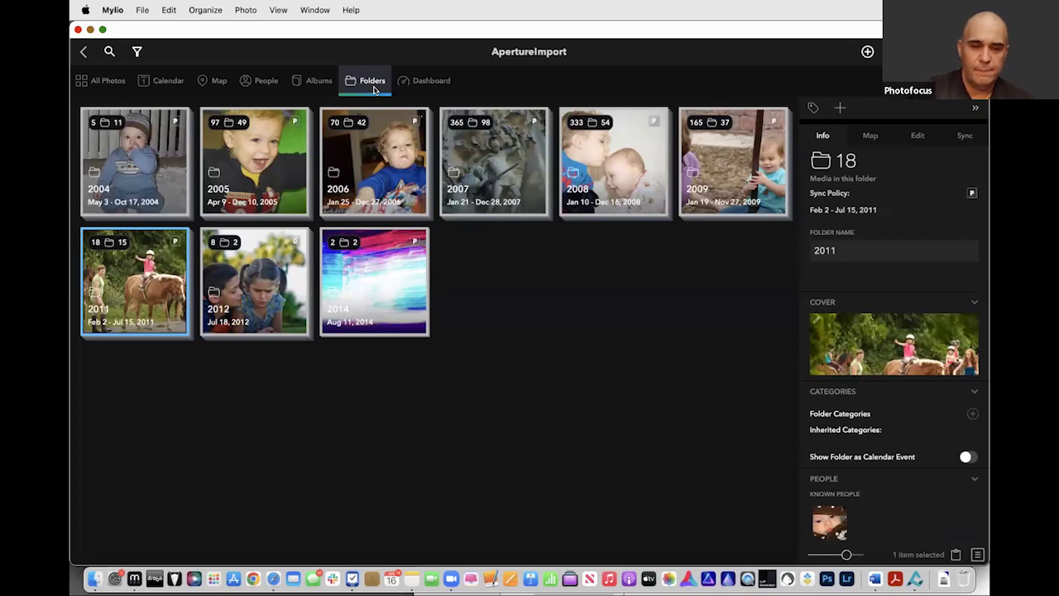
click(358, 88)
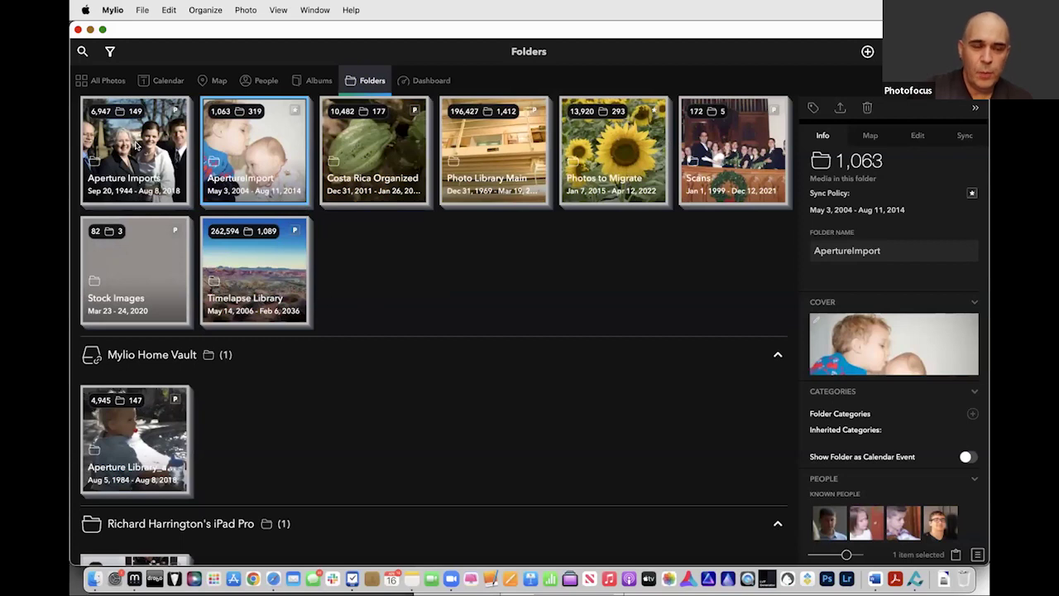
click(867, 51)
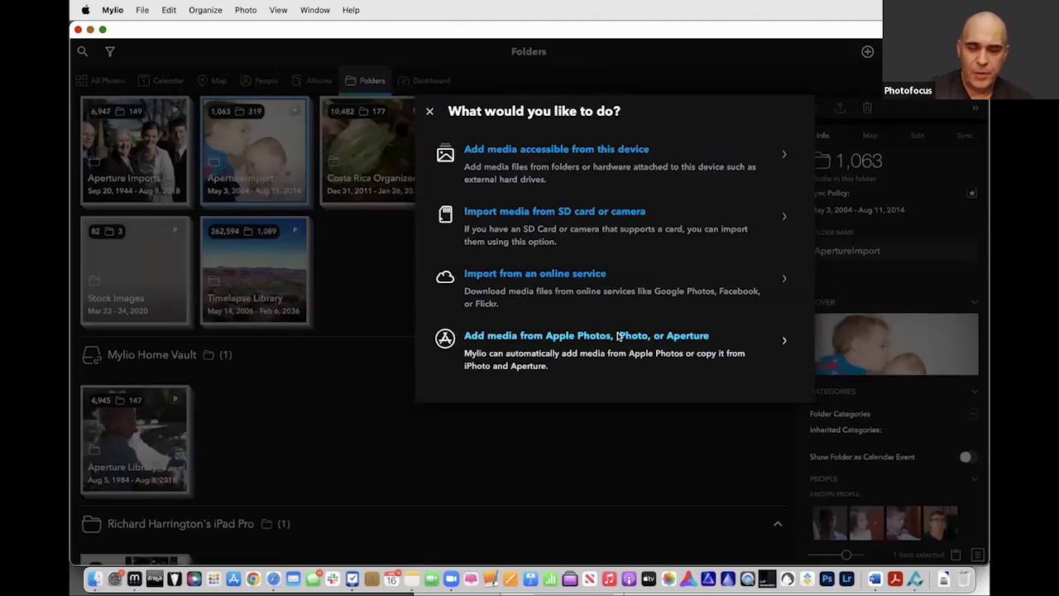
click(429, 111)
Open the MultiCam Produtions folder under Aperture Imports, Projects and Work Photos and enlarge its thumbnails.
double_click(149, 163)
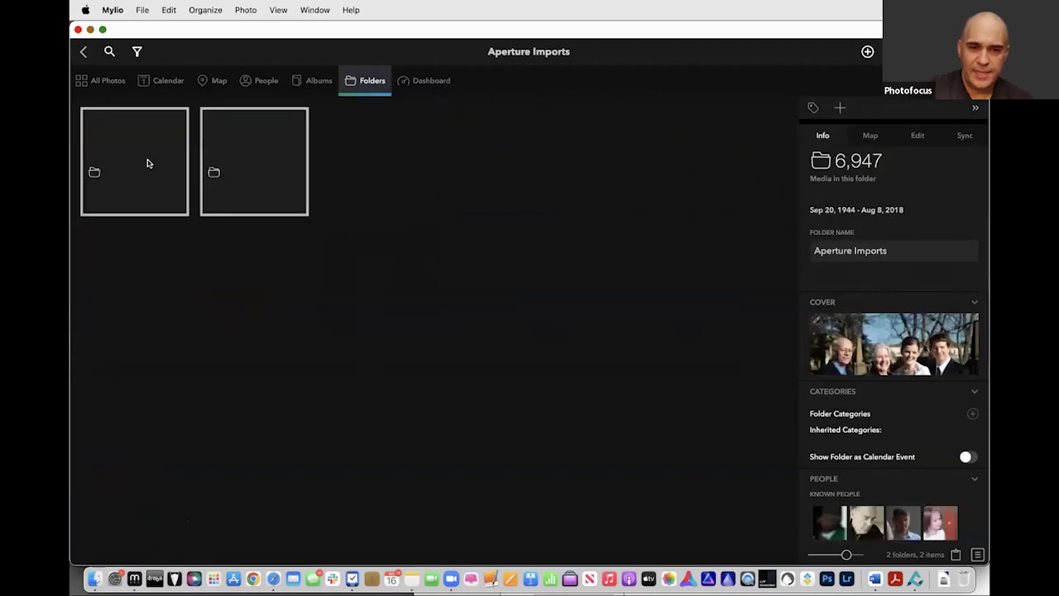
double_click(245, 177)
double_click(245, 177)
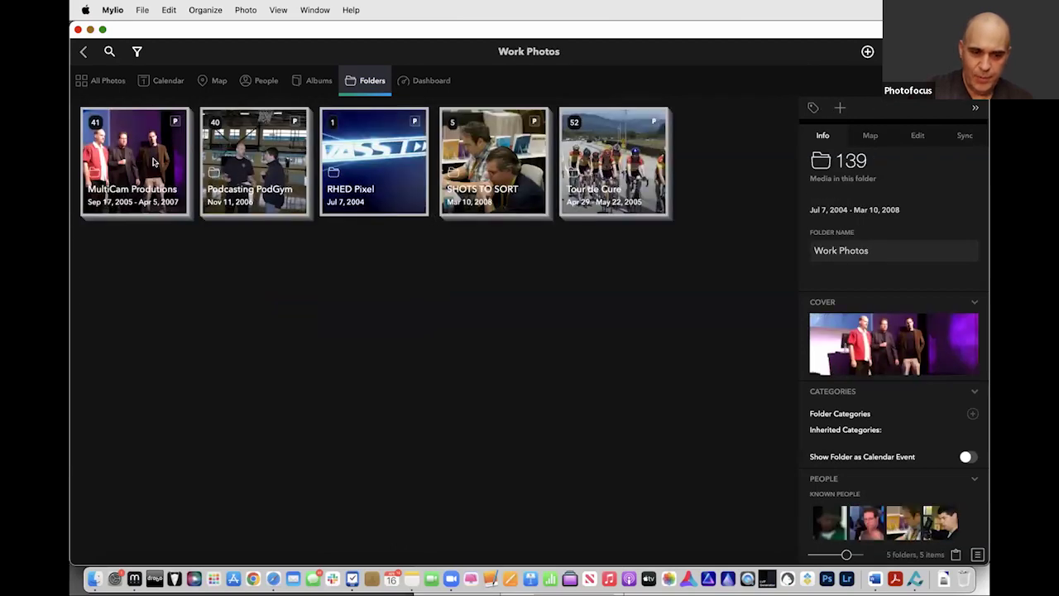
click(154, 162)
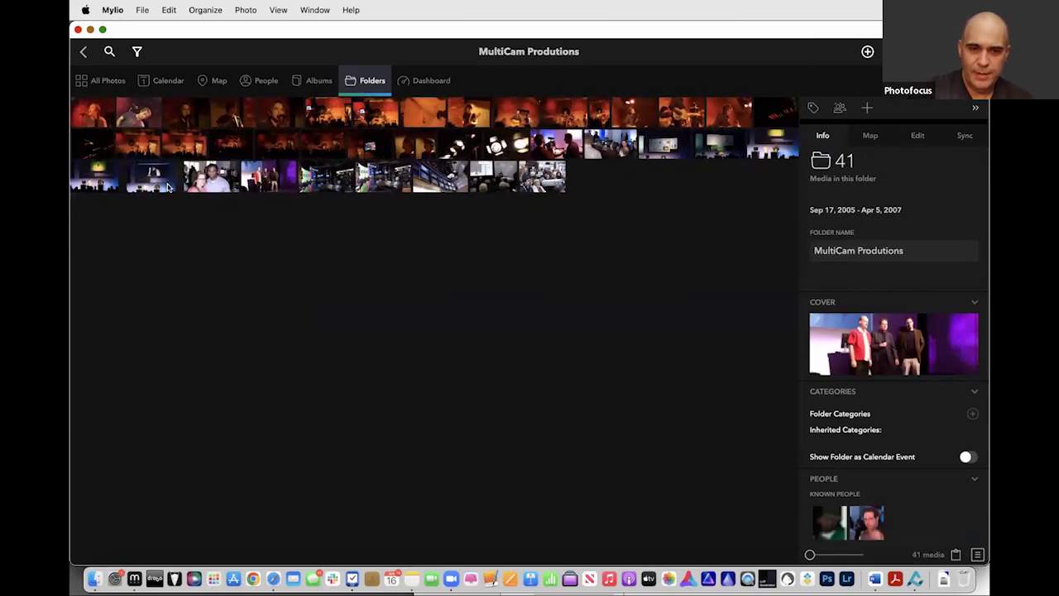
scroll(168, 187, up, 5)
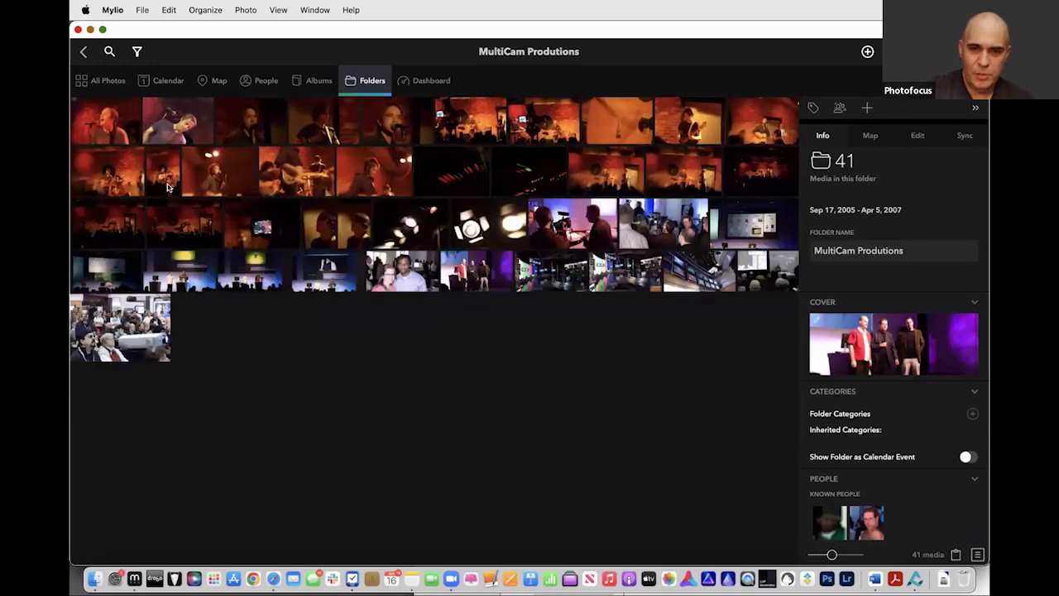
scroll(168, 187, up, 3)
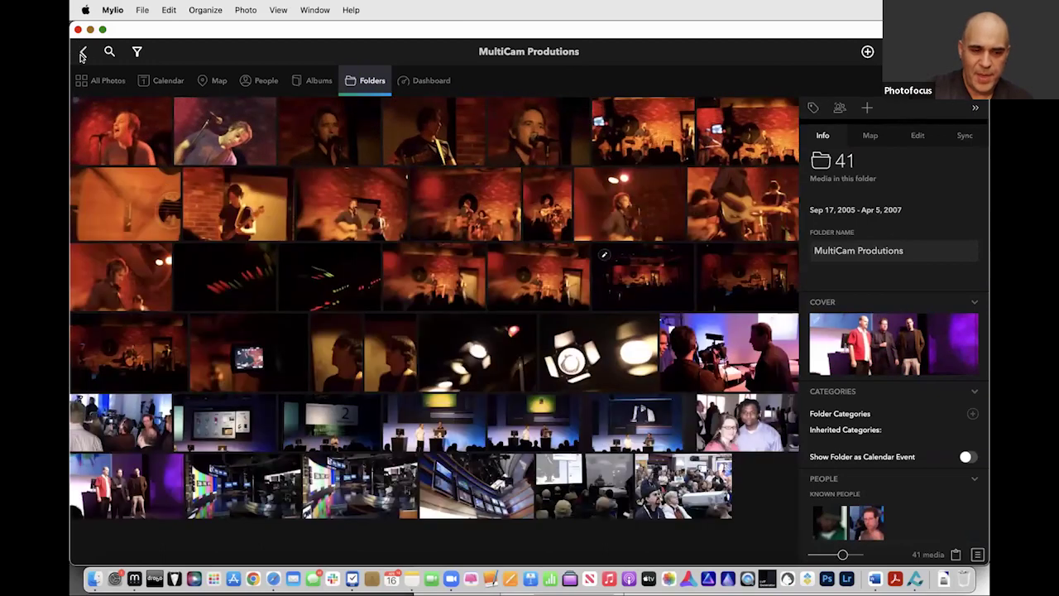
Go back up from the MultiCam Produtions folder to the top level of Folders.
click(82, 52)
click(82, 52)
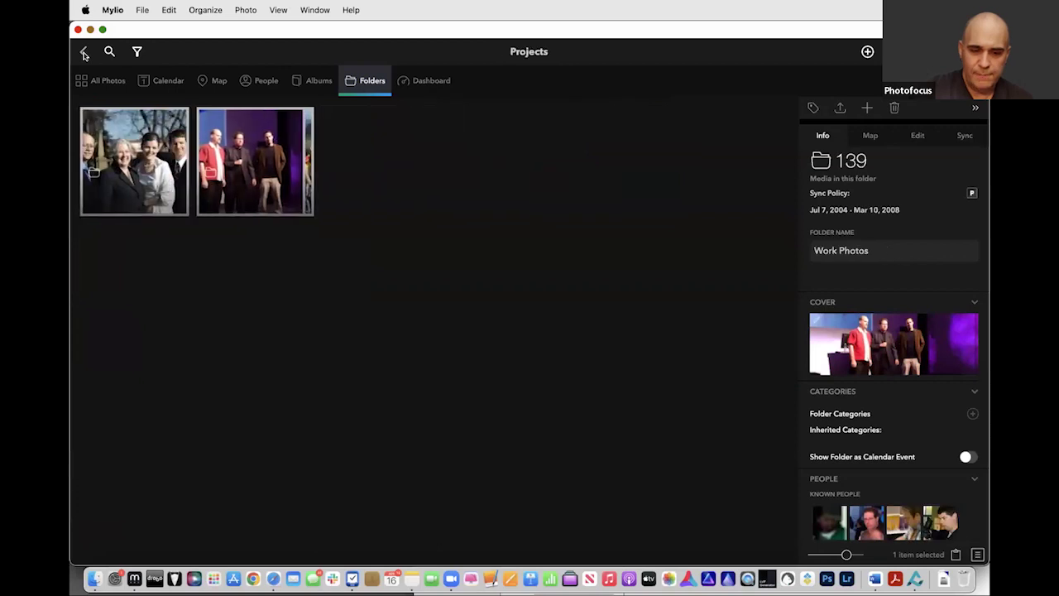
click(82, 52)
click(83, 53)
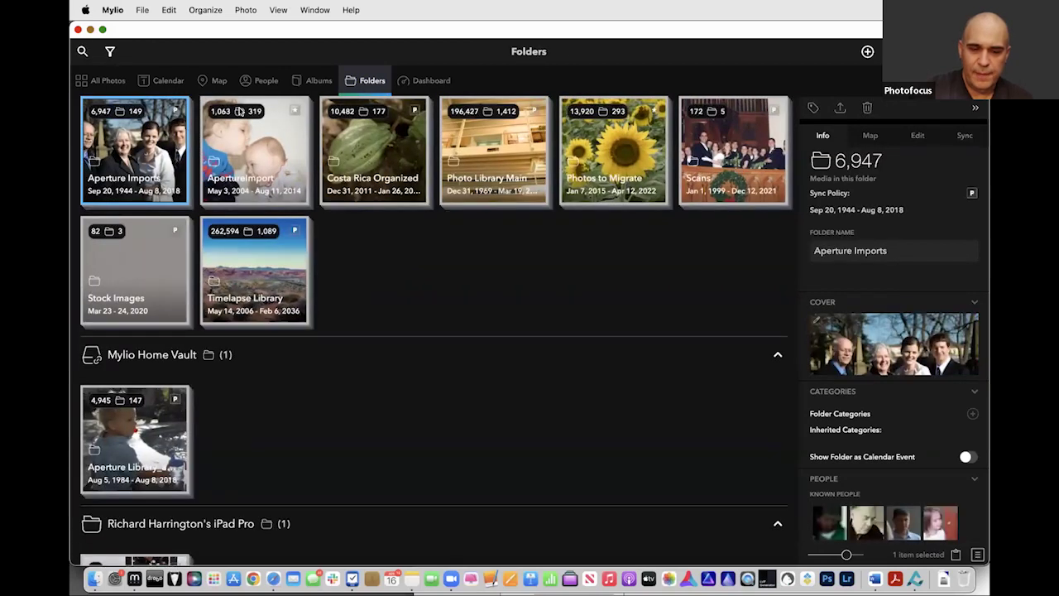
Check which online services media can be imported from, leaving the import options without choosing one.
scroll(248, 248, up, 2)
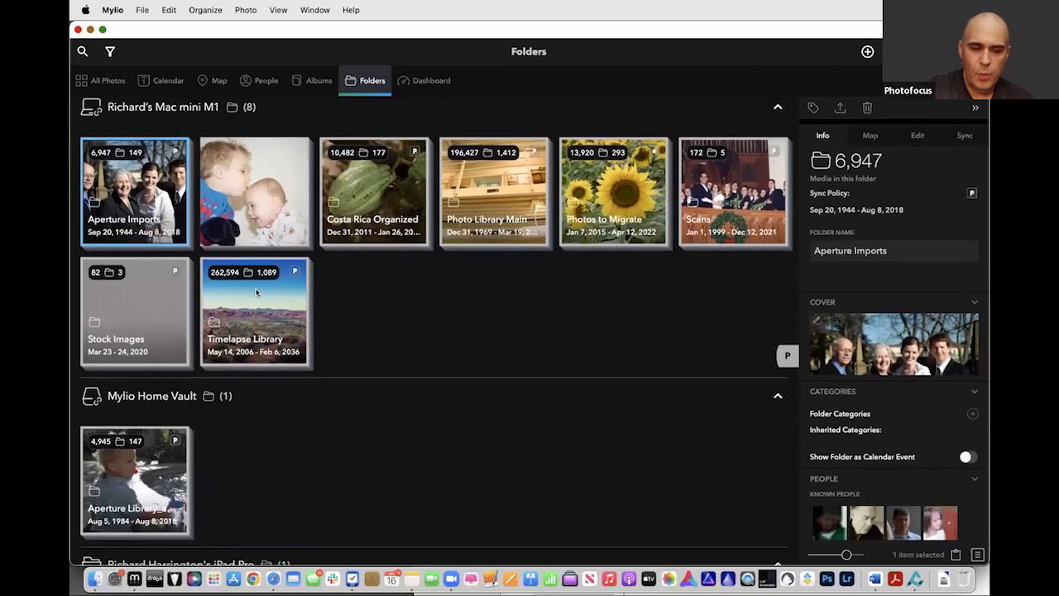
scroll(379, 317, up, 2)
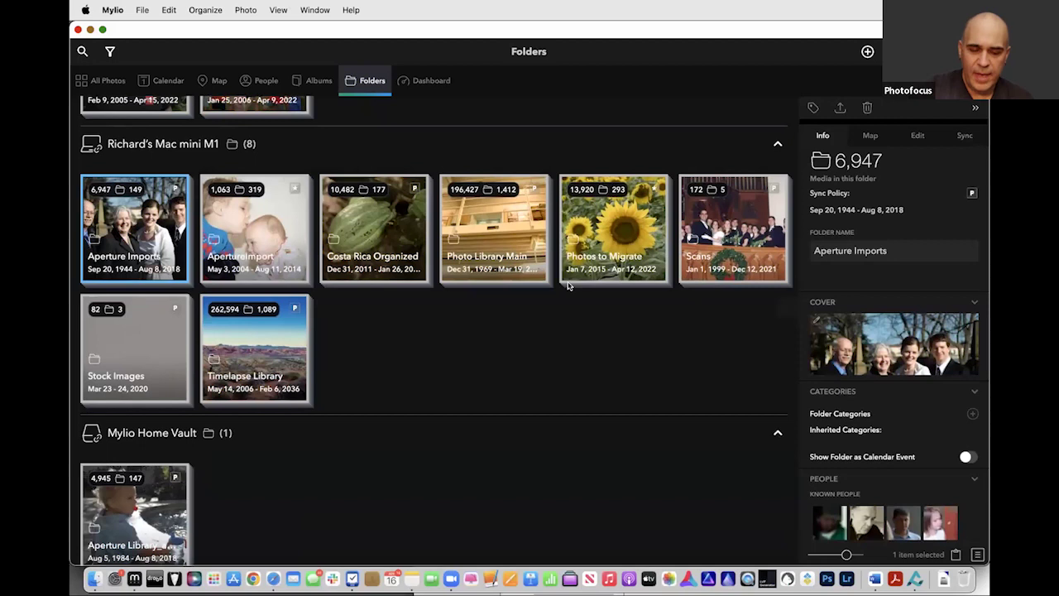
click(867, 51)
click(511, 283)
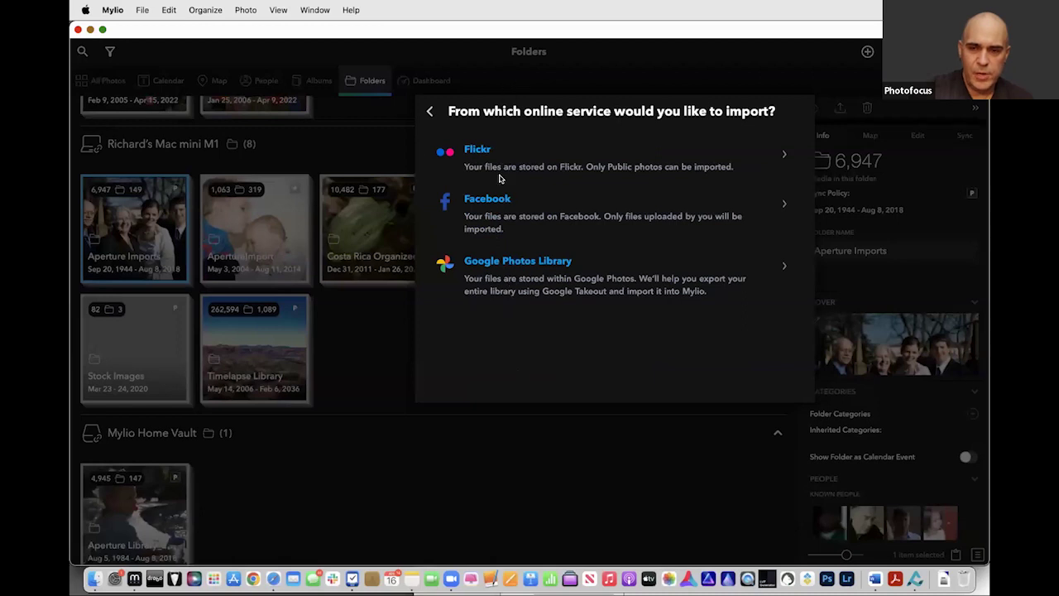
click(428, 109)
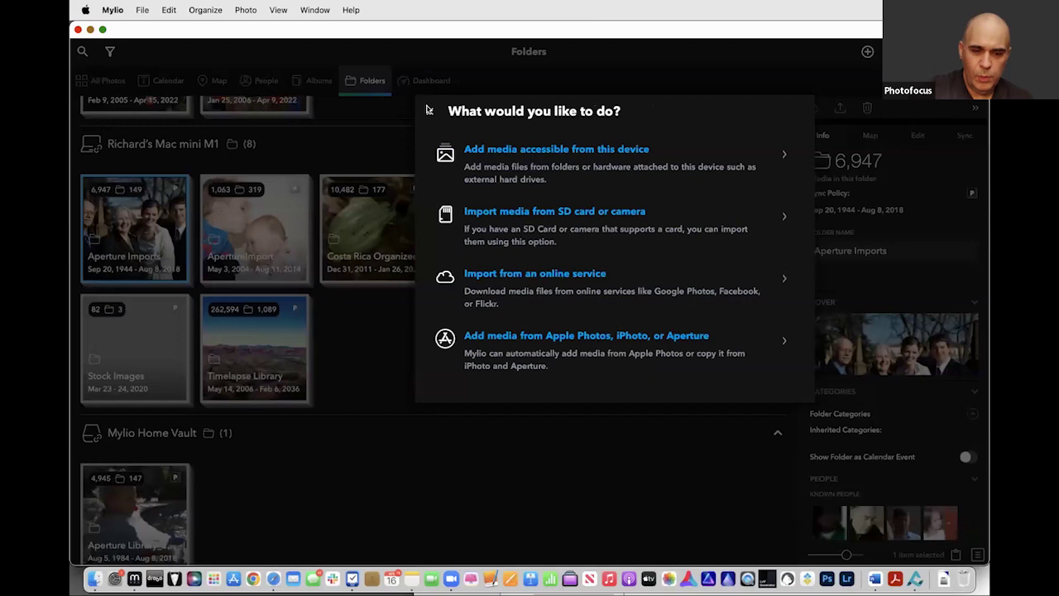
click(429, 109)
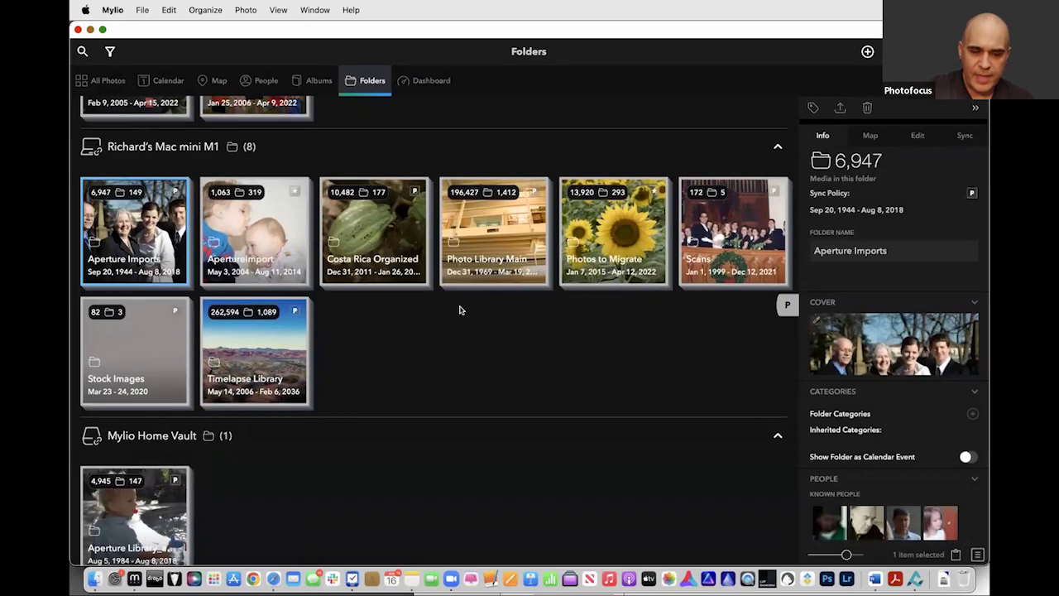
Open the Facebook folder inside Mylio Library Folder and browse through its imported albums.
scroll(461, 309, up, 3)
scroll(461, 310, up, 1)
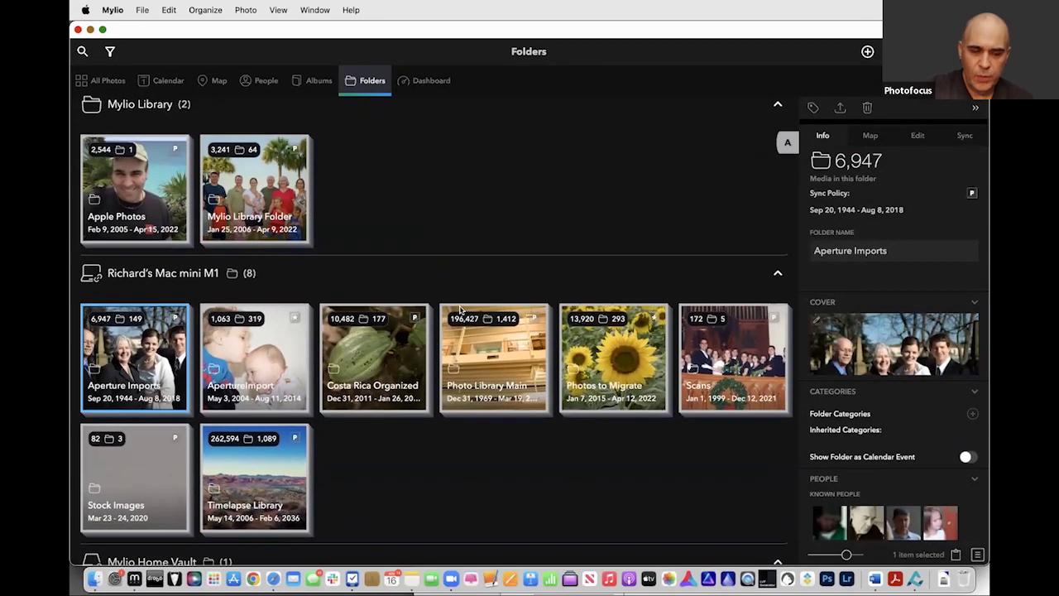
double_click(290, 198)
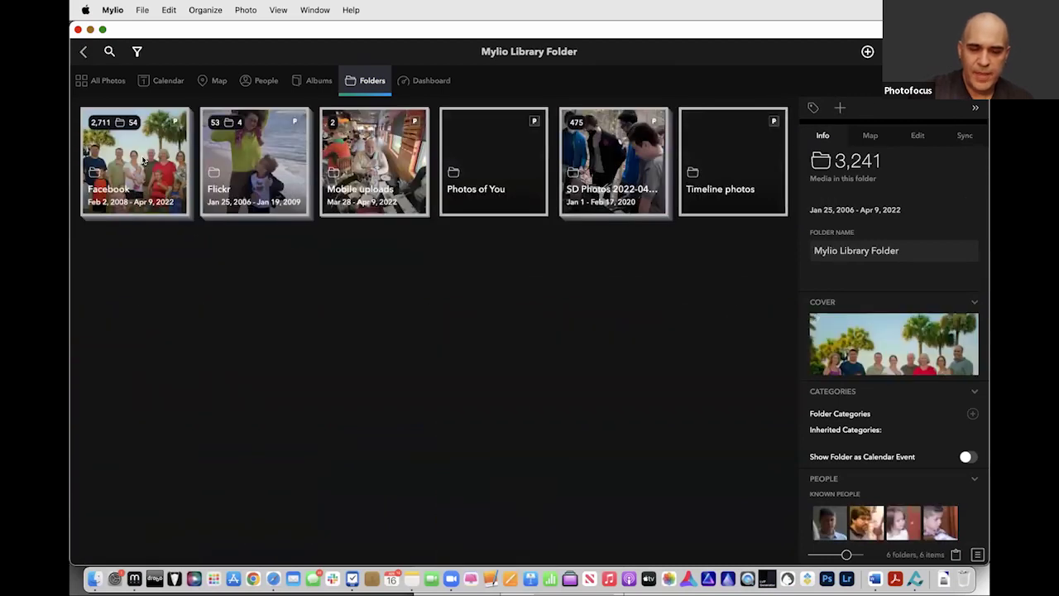
double_click(143, 161)
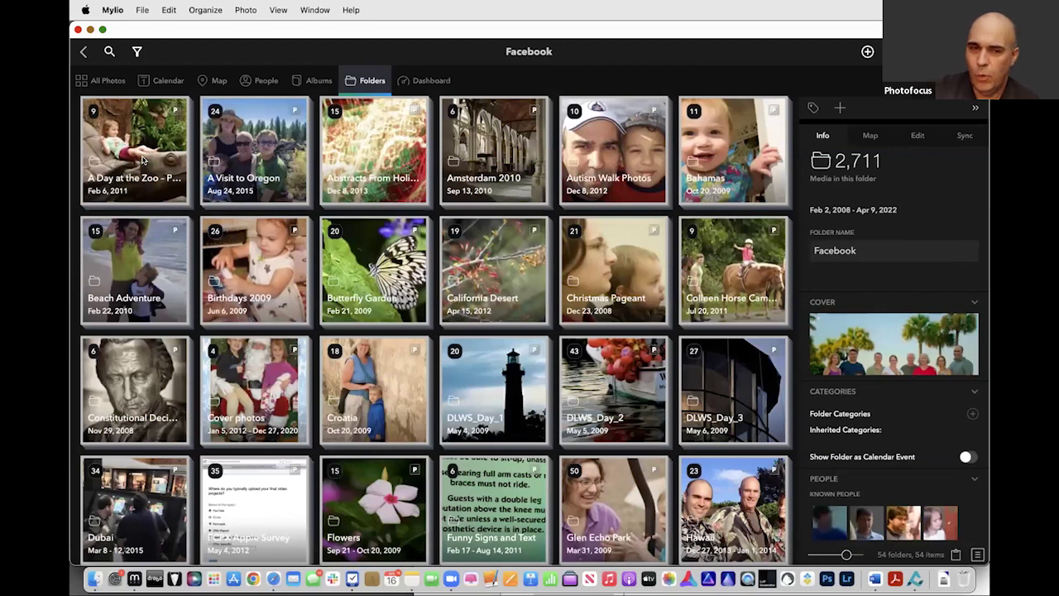
scroll(143, 161, down, 10)
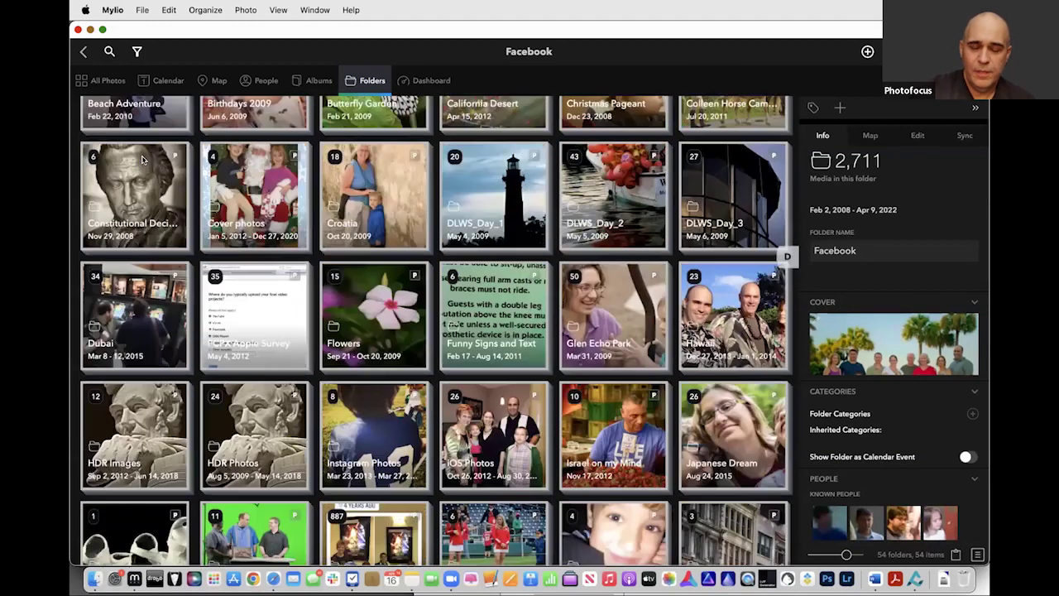
scroll(142, 161, down, 1)
scroll(142, 161, down, 2)
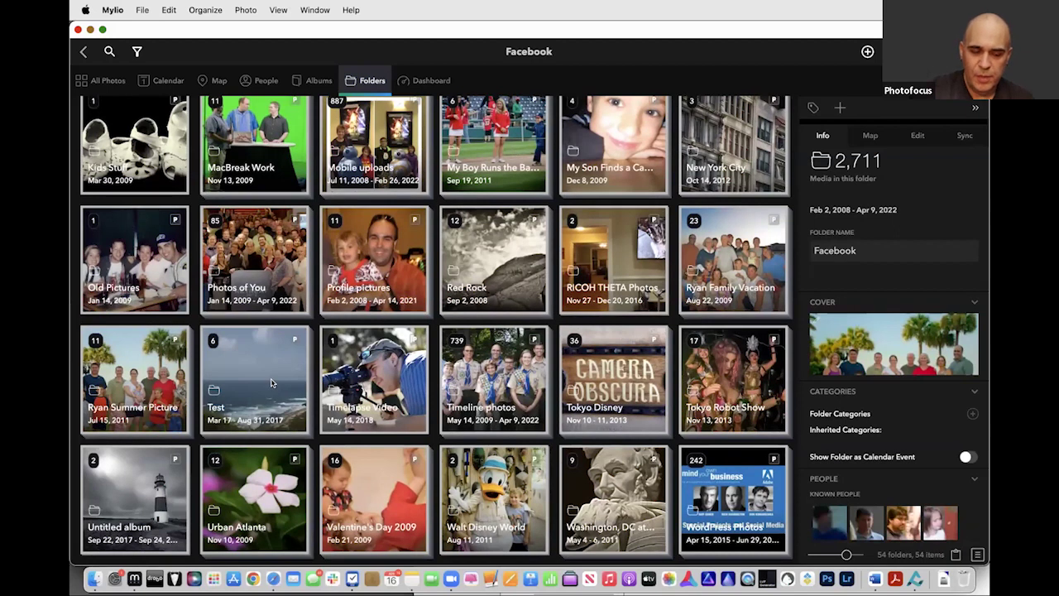
View the Donald Duck photo in the Walt Disney World album and go back up to the top level of Folders.
double_click(470, 469)
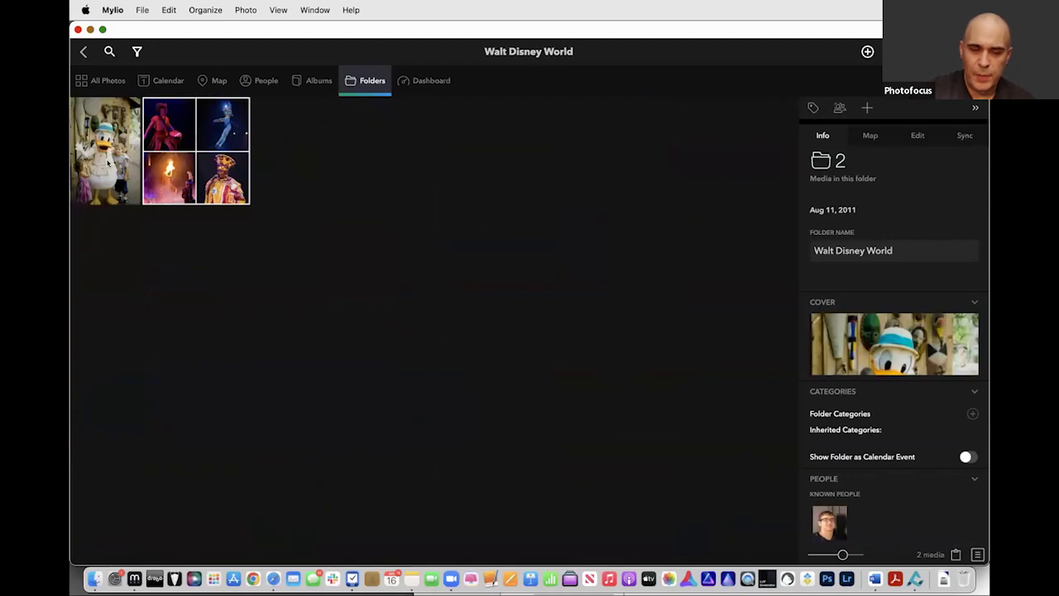
double_click(106, 162)
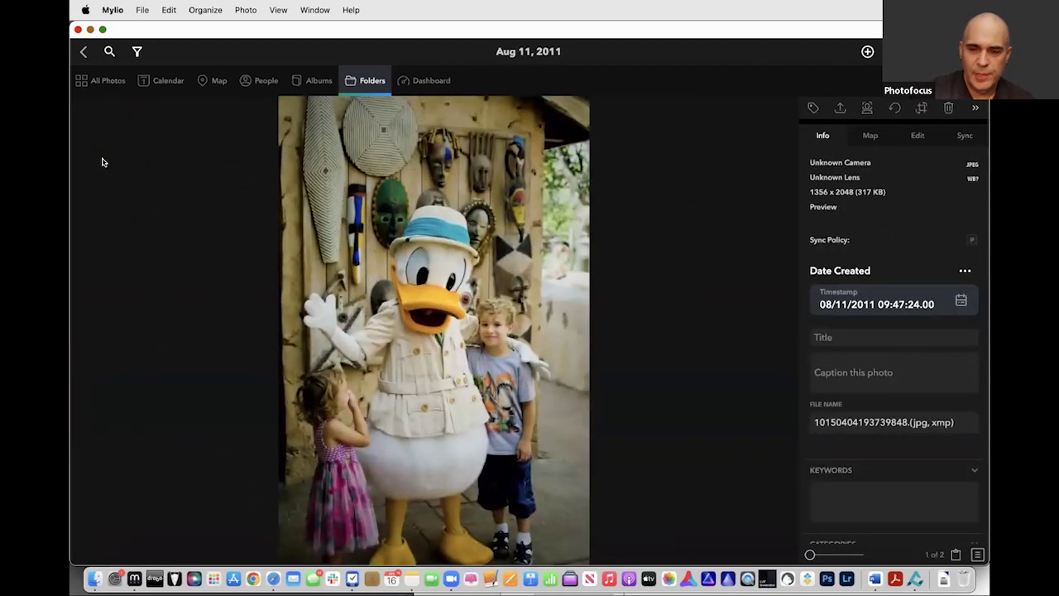
click(83, 52)
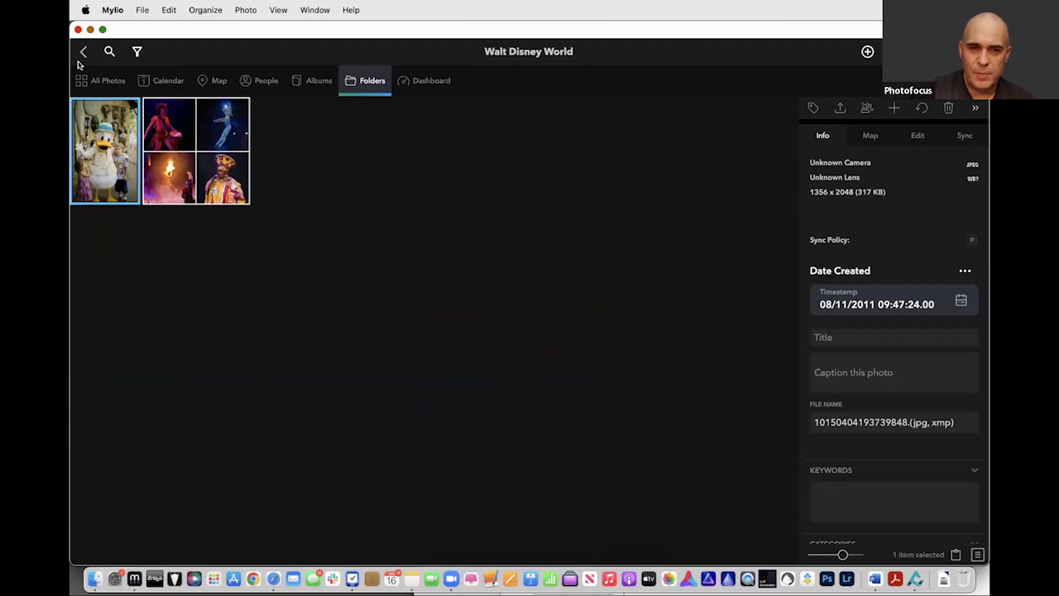
click(82, 53)
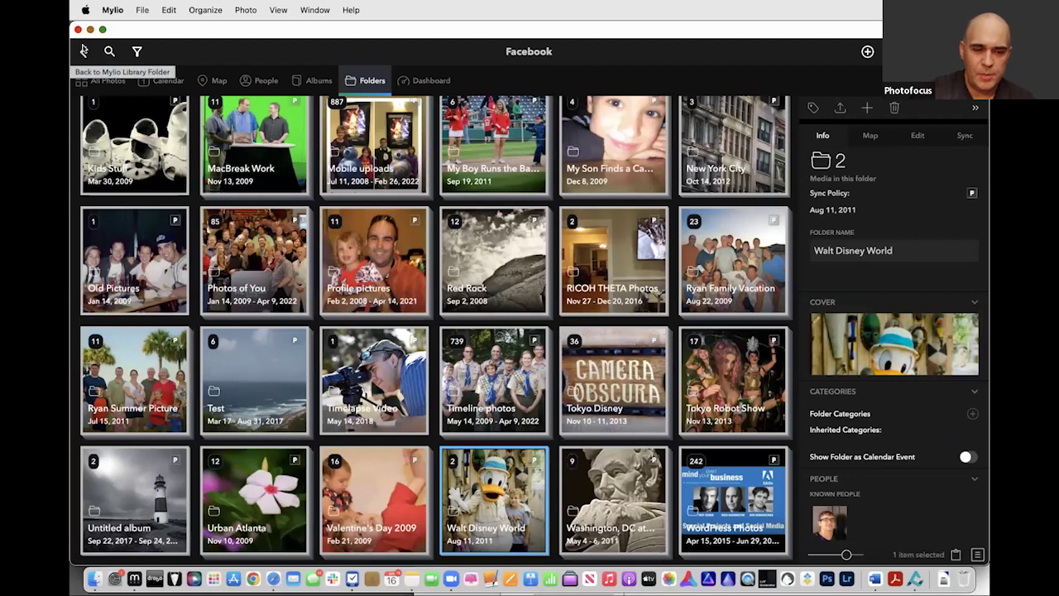
click(82, 51)
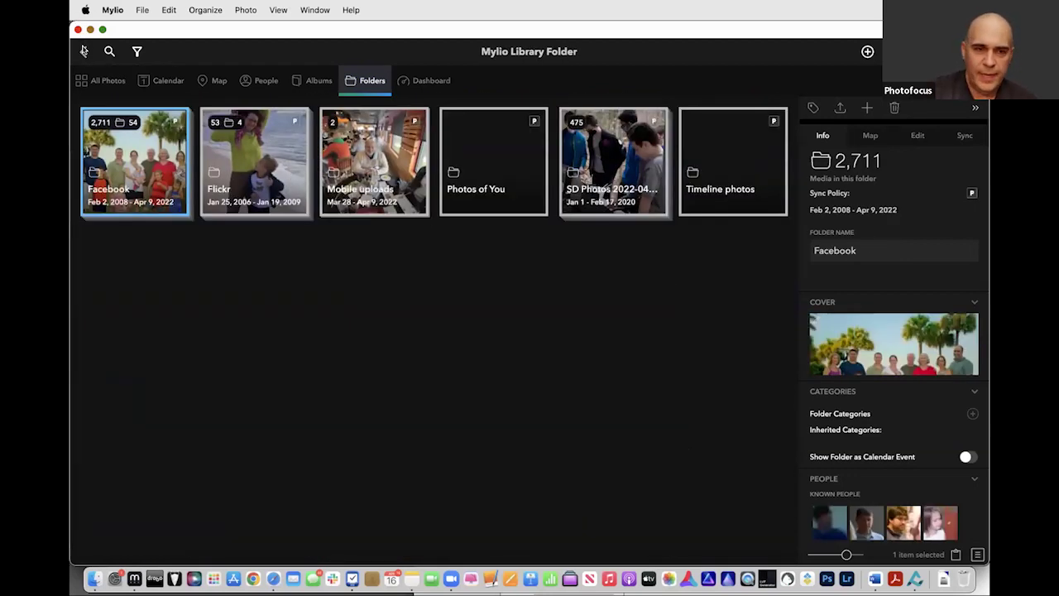
click(83, 51)
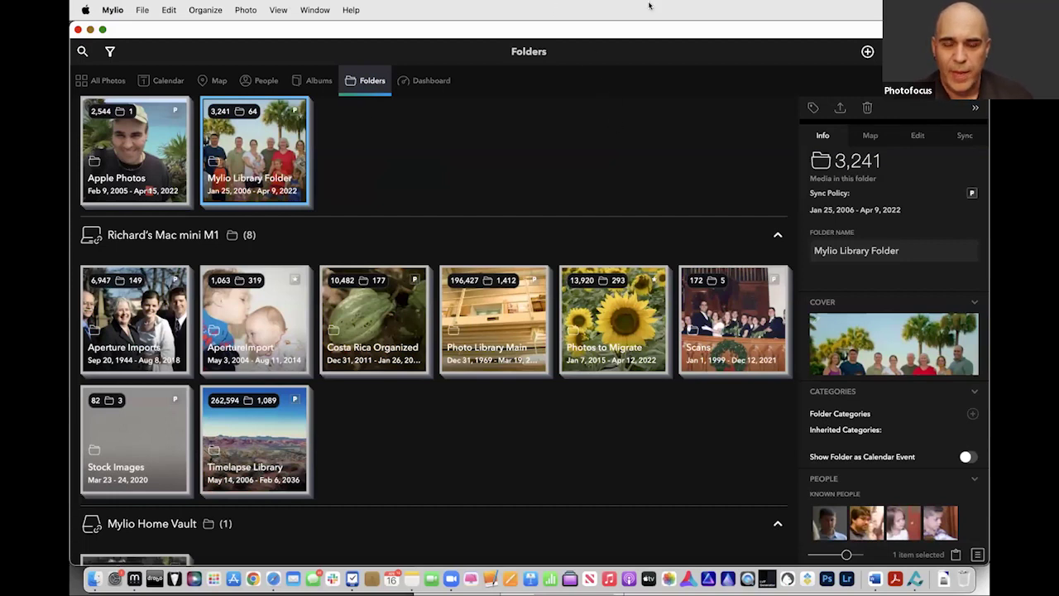
View the scanned family photos in the iPad Pro's Inbox folder and return to the folder overview.
scroll(657, 146, down, 5)
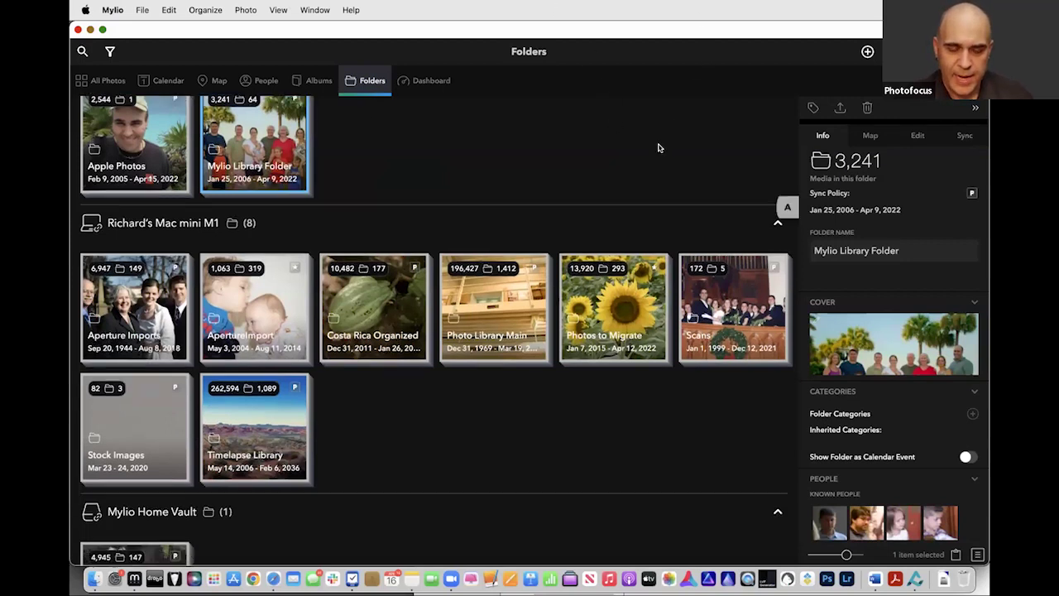
scroll(264, 270, down, 5)
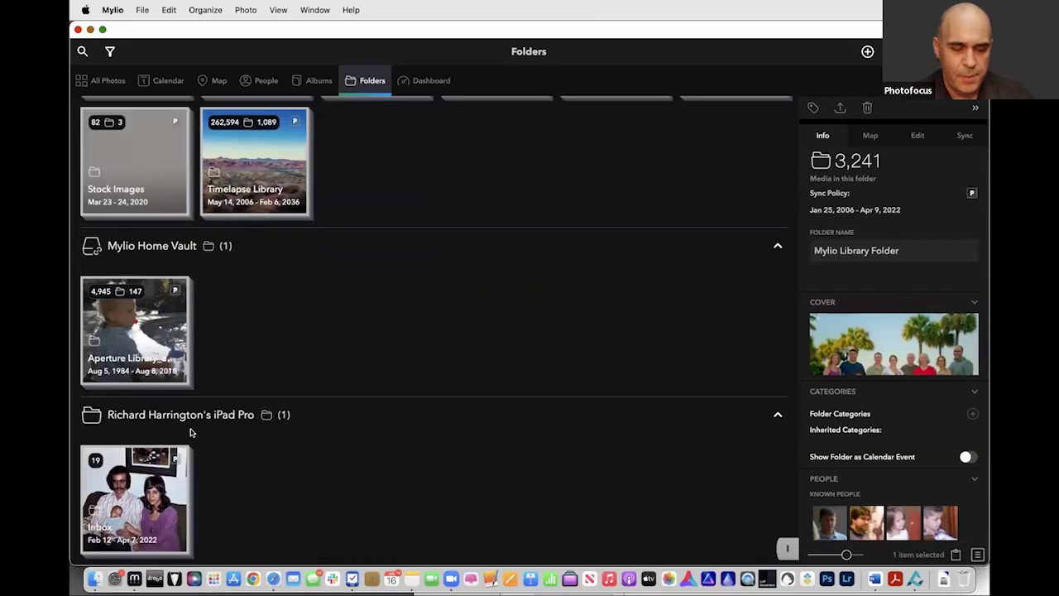
double_click(145, 488)
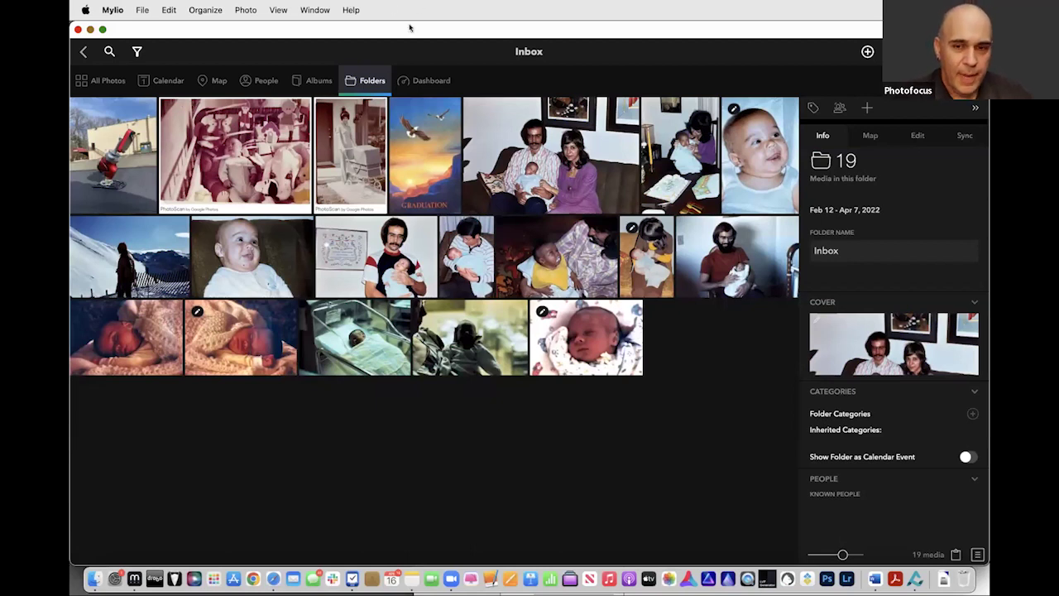
click(83, 52)
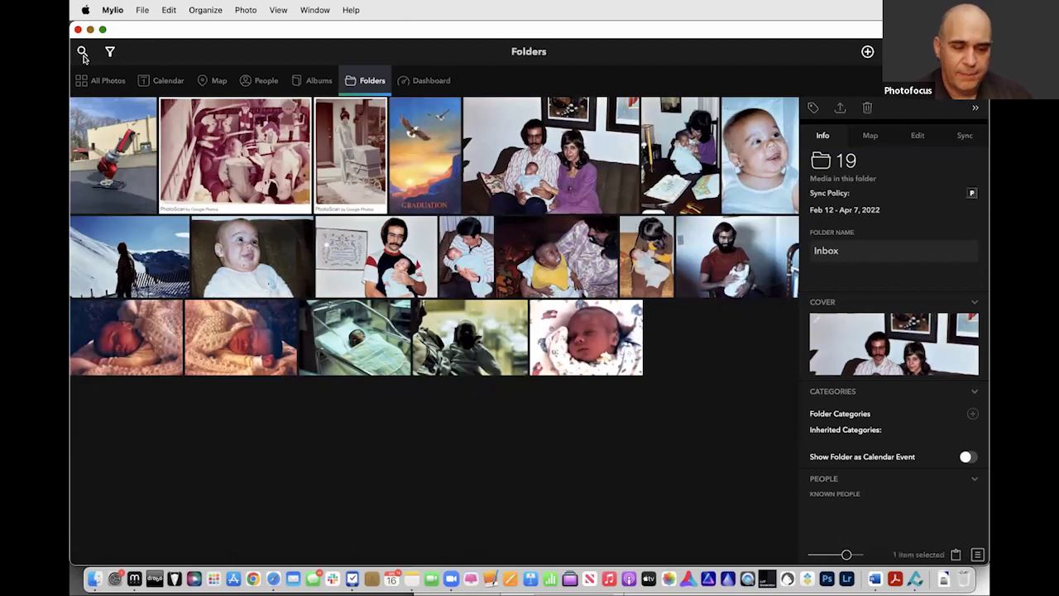
Open the bright sunflower field photo _DSC4227 from the Sunflowers folder inside Photos to Migrate.
scroll(262, 334, up, 5)
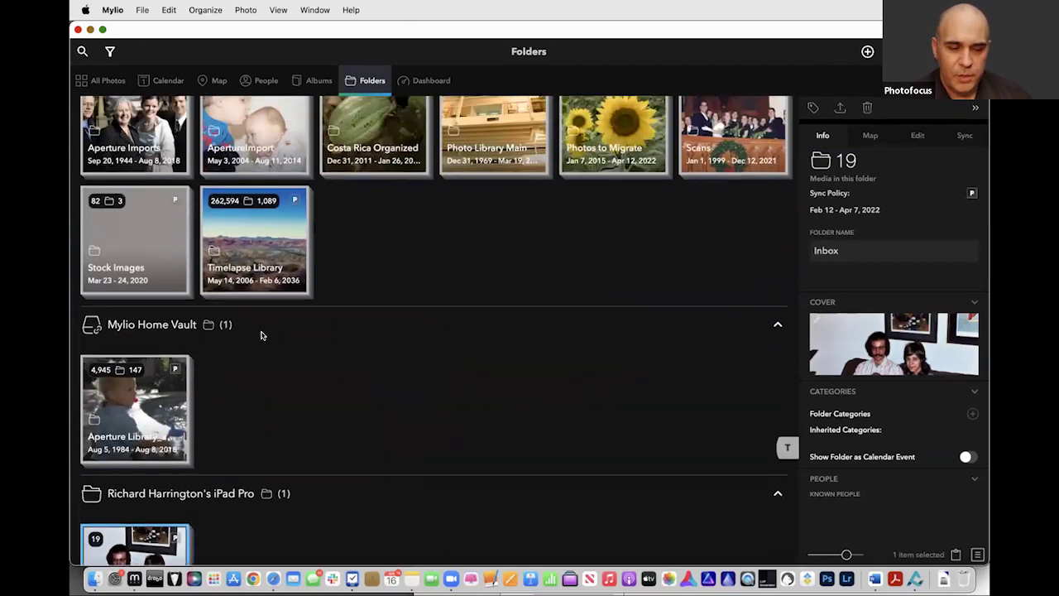
scroll(261, 335, up, 3)
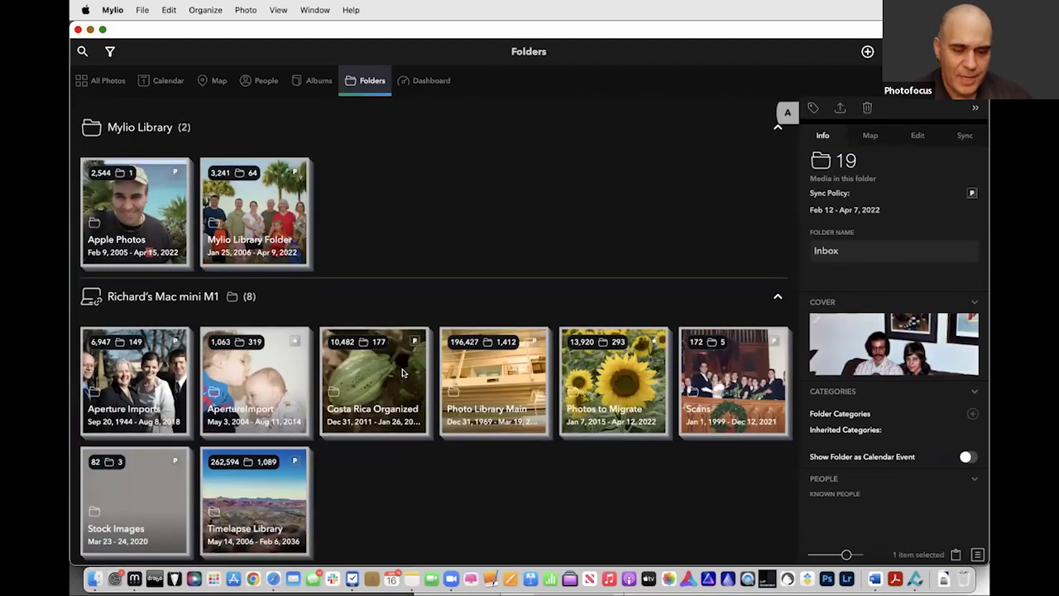
double_click(601, 379)
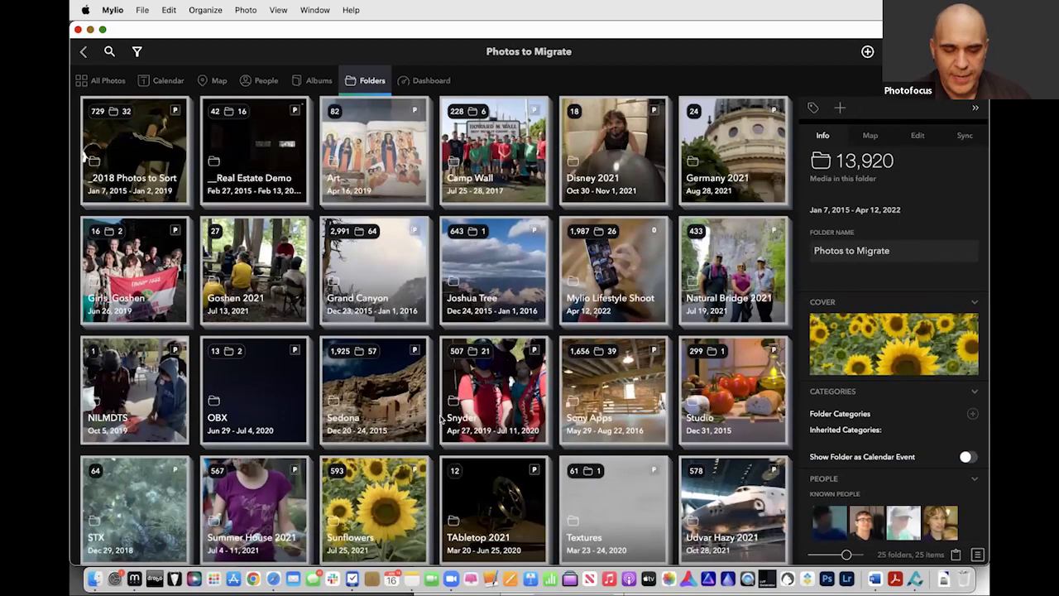
double_click(385, 497)
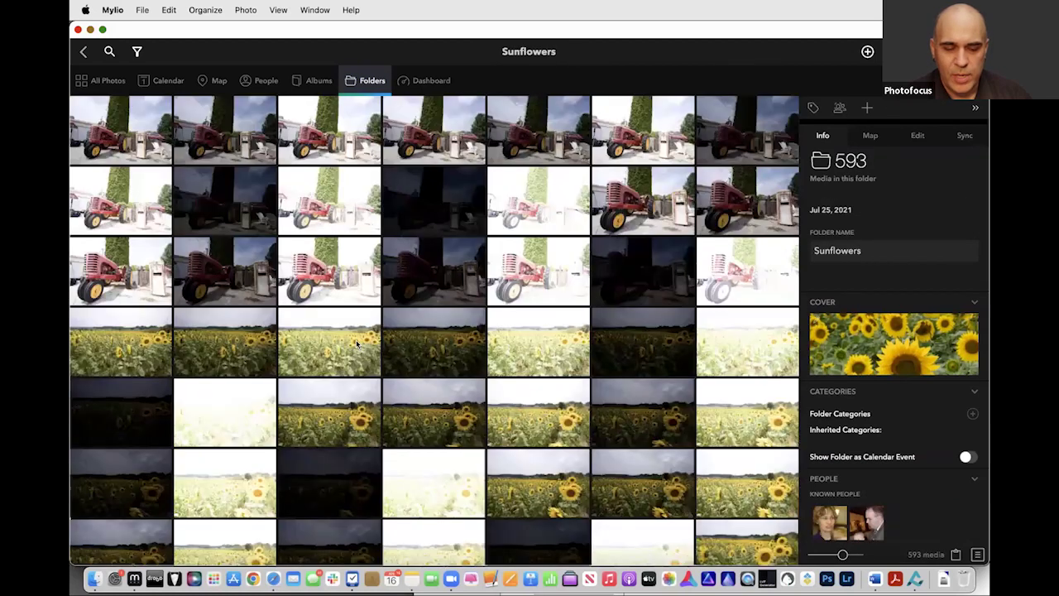
double_click(352, 339)
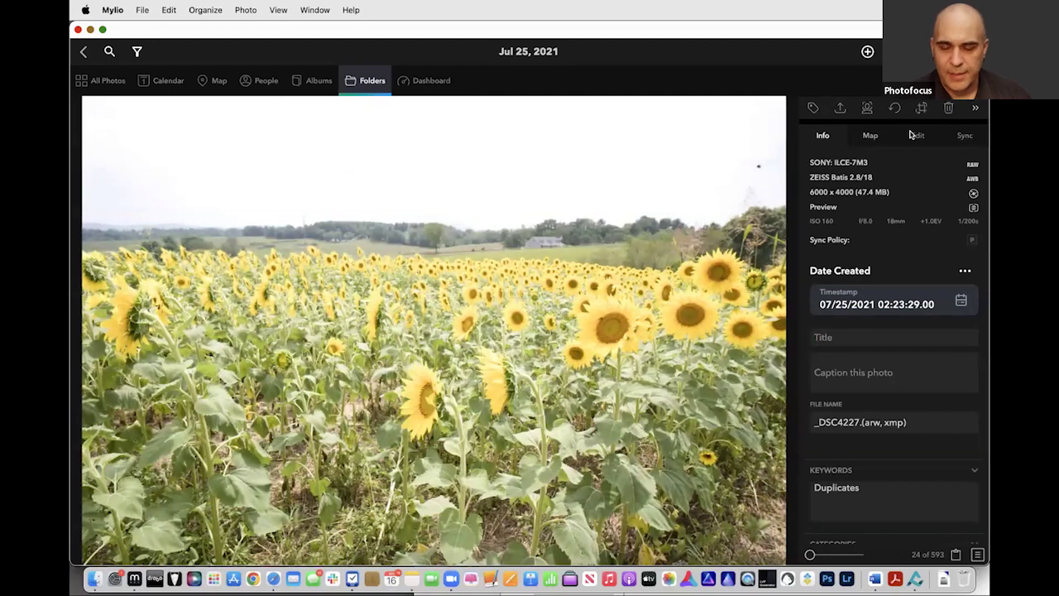
Darken the bright sunflower field photo by setting its Exposure to -1.84 and Highlights to -100.
click(917, 135)
scroll(899, 290, down, 5)
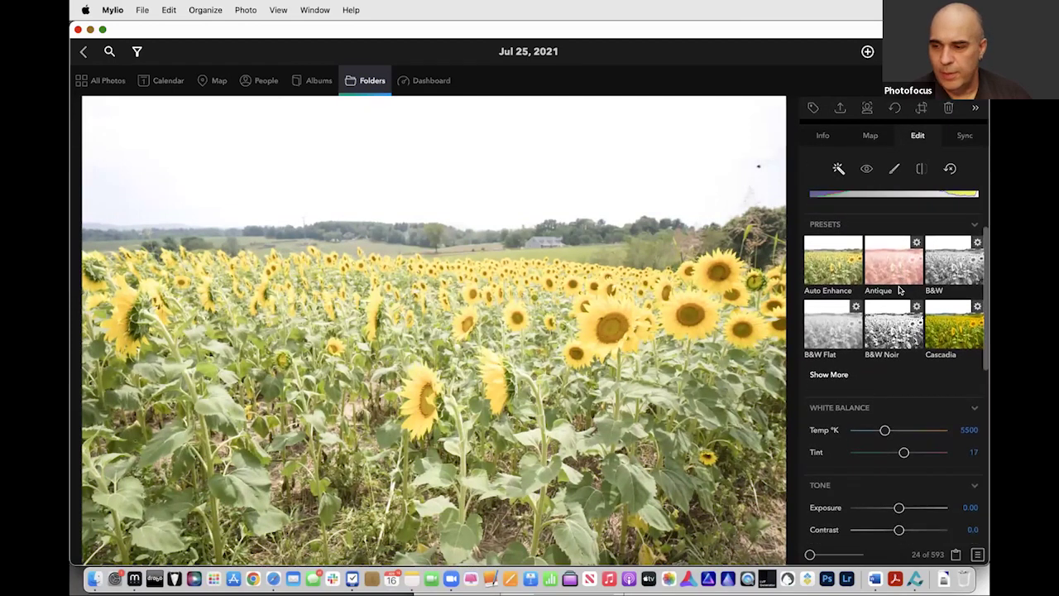
scroll(898, 290, down, 4)
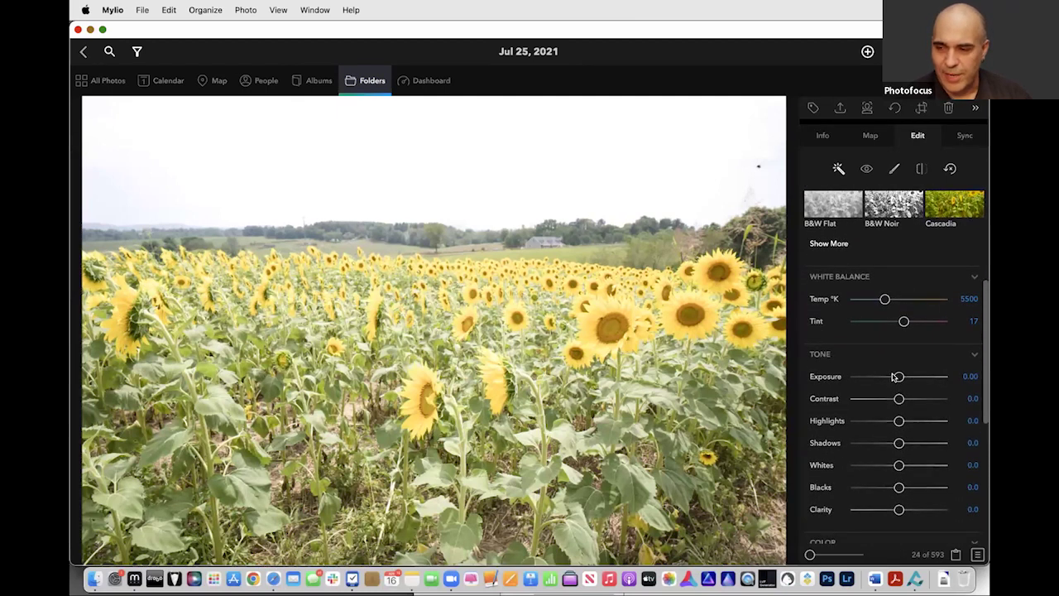
drag(894, 377, 887, 377)
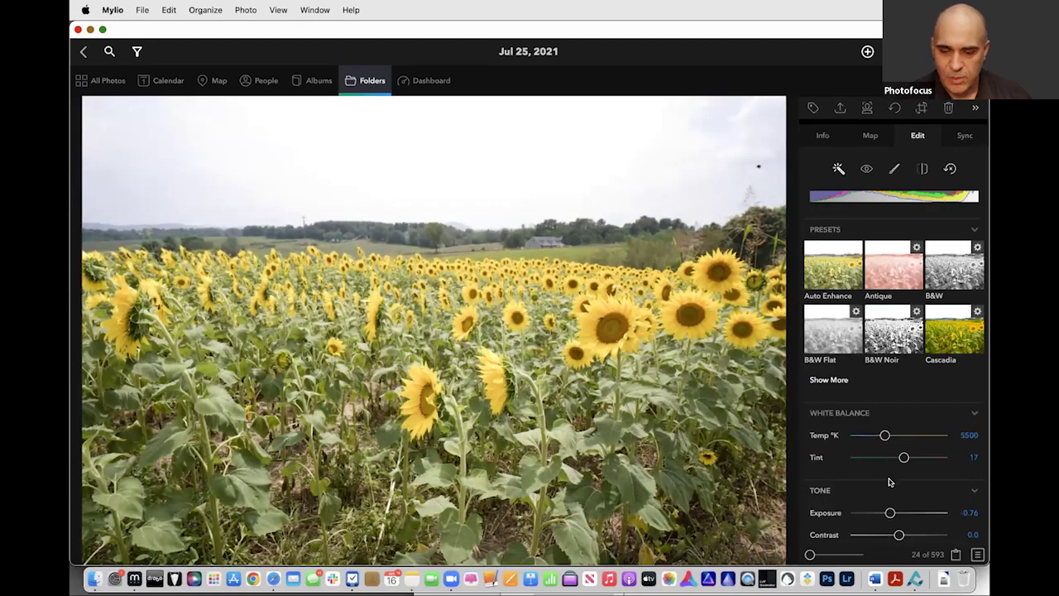
scroll(890, 480, down, 5)
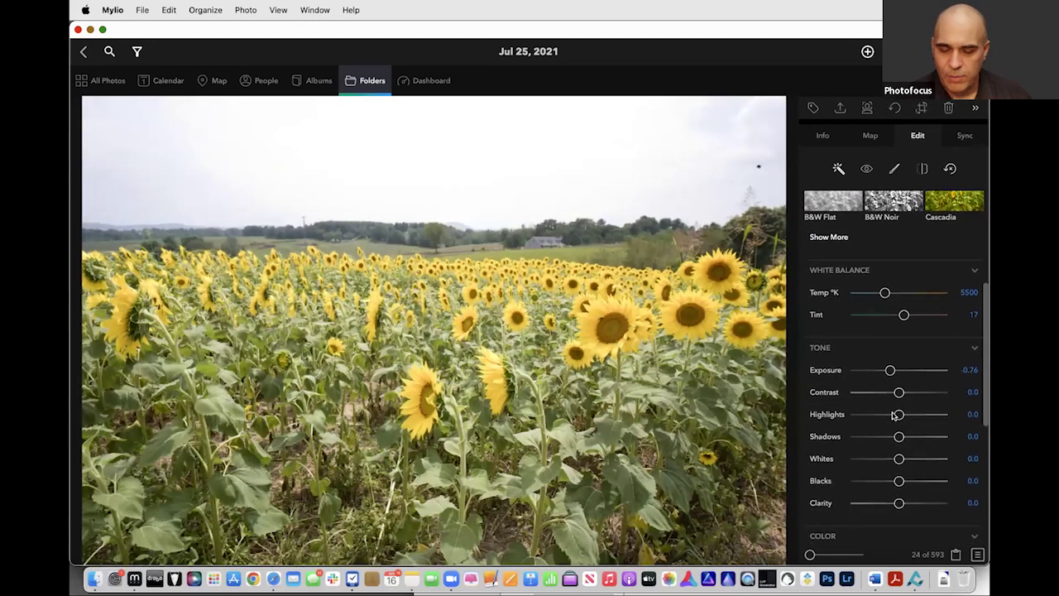
scroll(886, 409, up, 5)
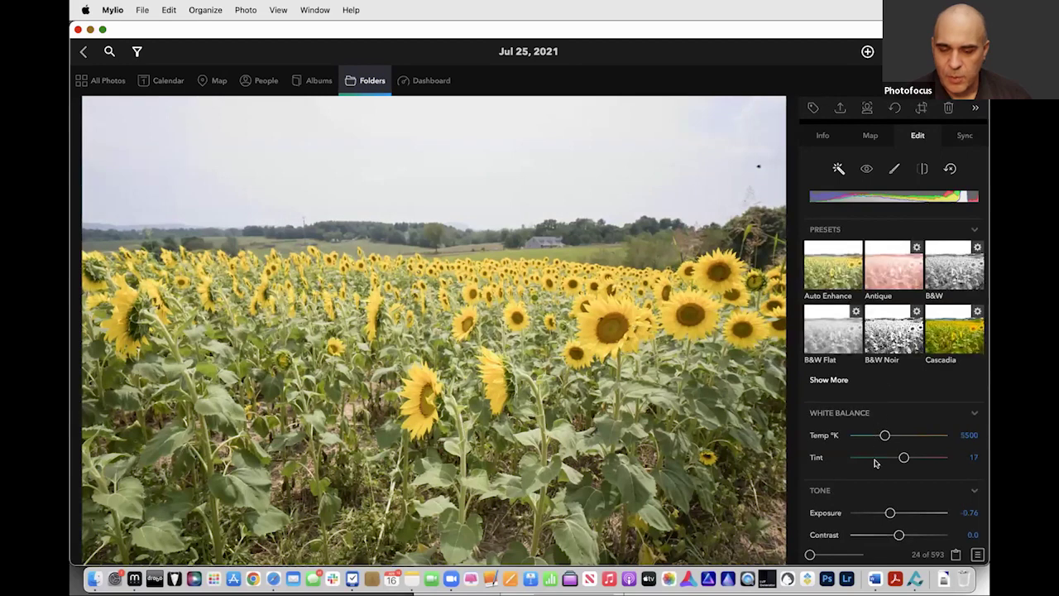
drag(889, 512, 877, 508)
scroll(878, 508, down, 5)
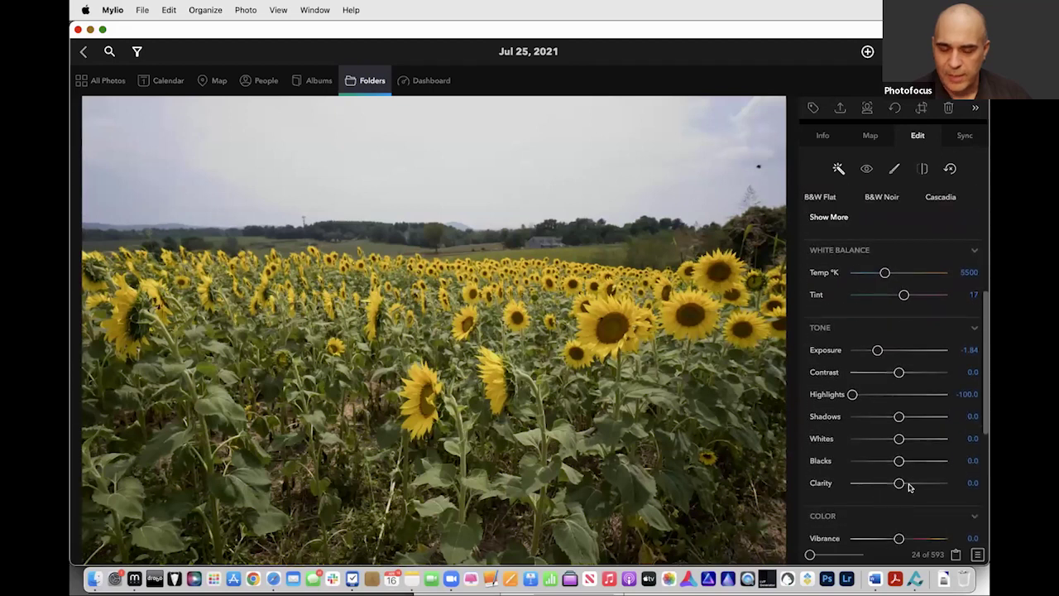
Set the sunflower photo's Clarity to 59 and Vibrance to 42, and compare the result with the original.
drag(899, 484, 929, 487)
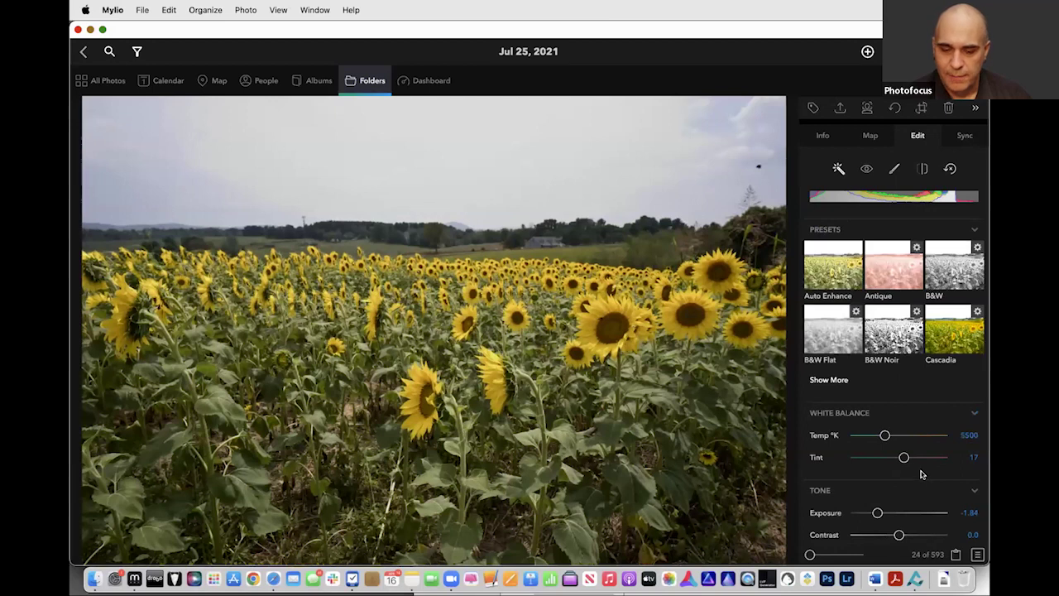
scroll(910, 471, down, 5)
scroll(917, 470, down, 6)
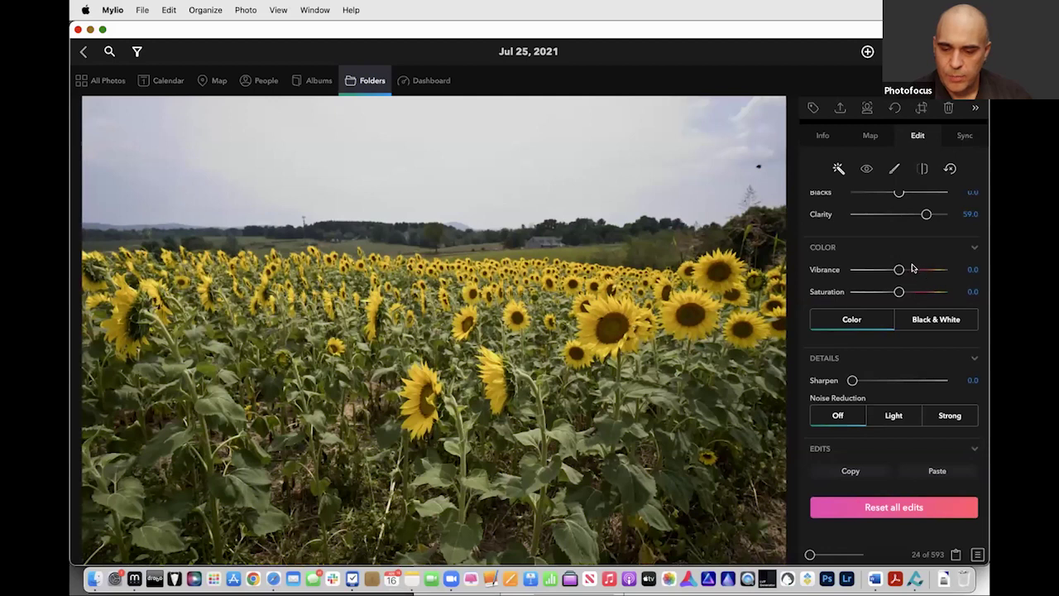
drag(899, 270, 919, 272)
scroll(918, 271, up, 10)
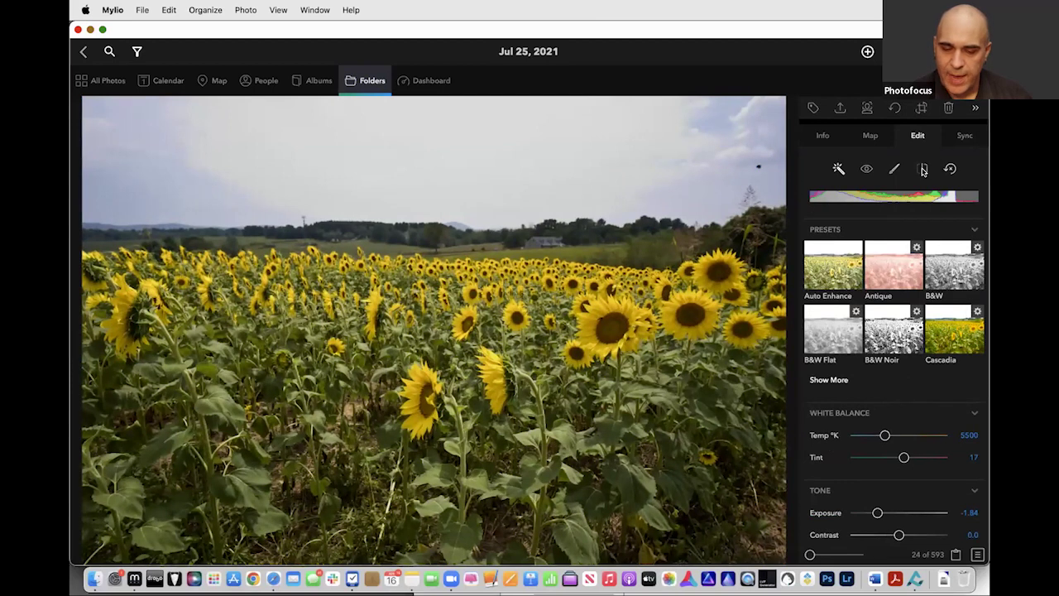
click(923, 169)
click(922, 170)
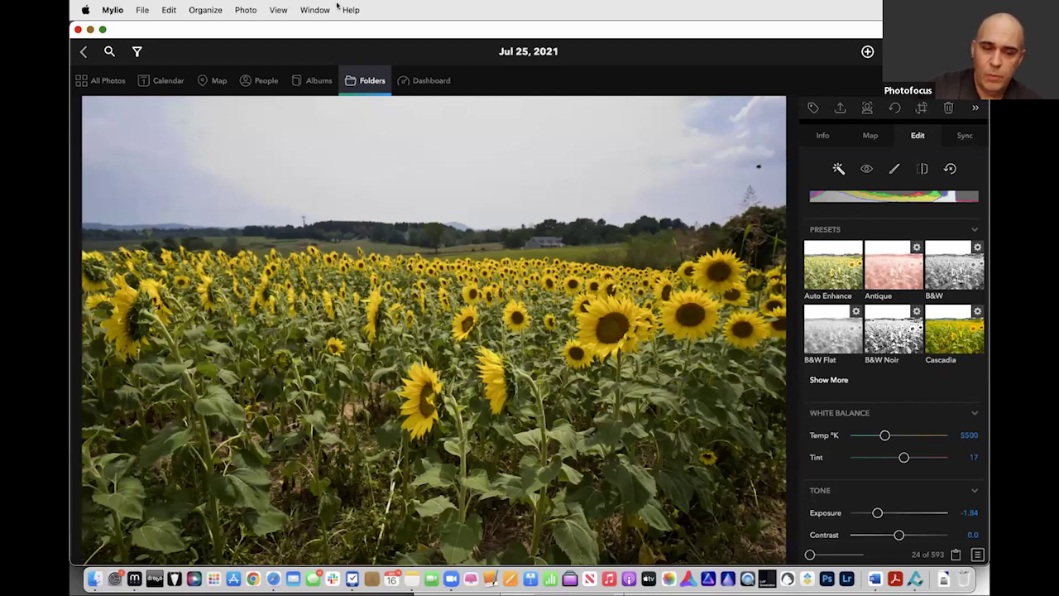
Check the photo's external-editing commands and the options for copying, pasting and resetting its edits.
click(245, 10)
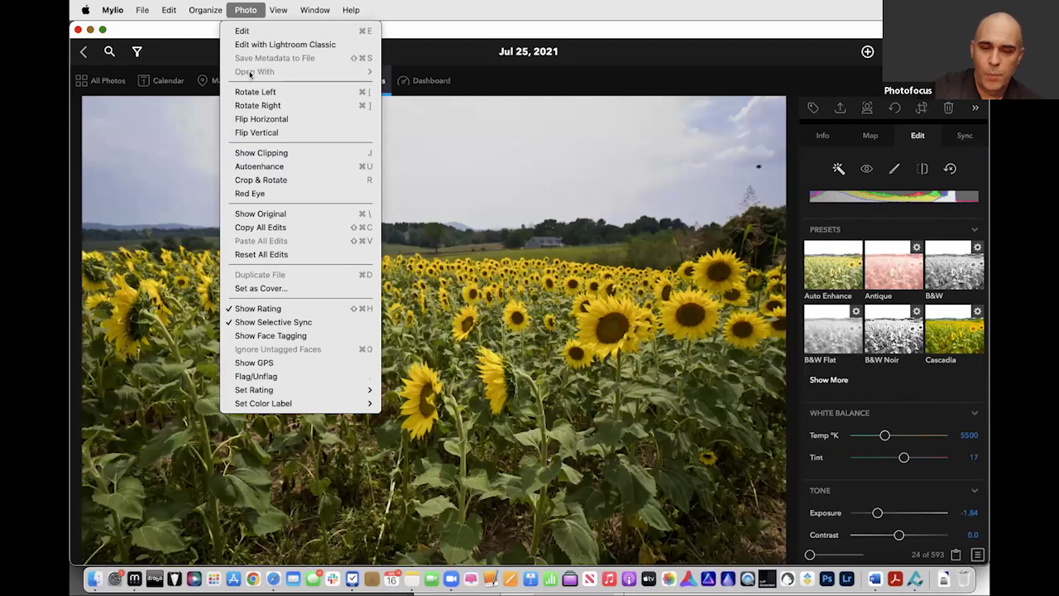
click(174, 170)
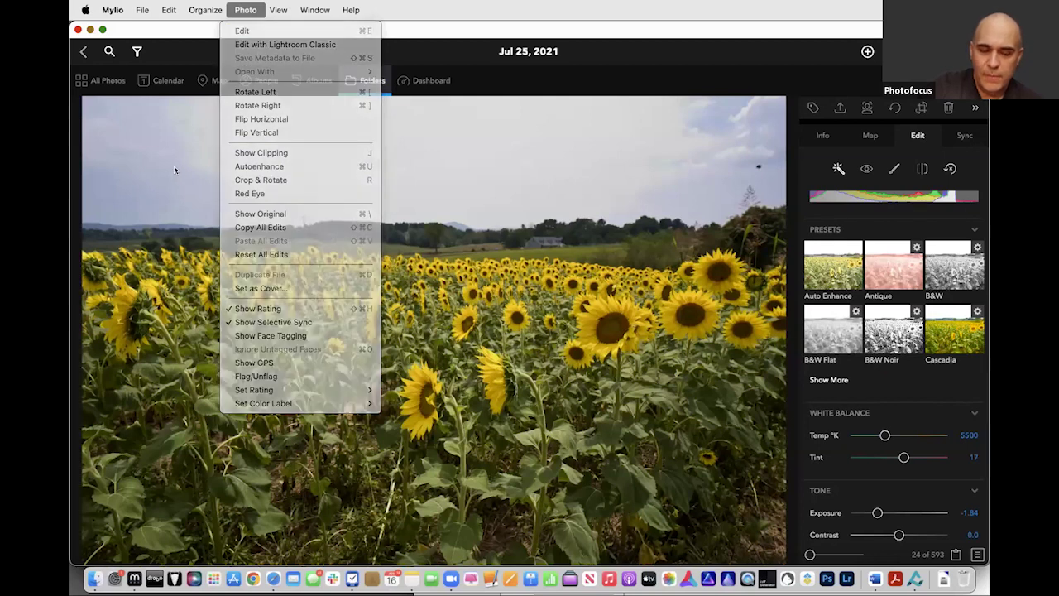
click(238, 8)
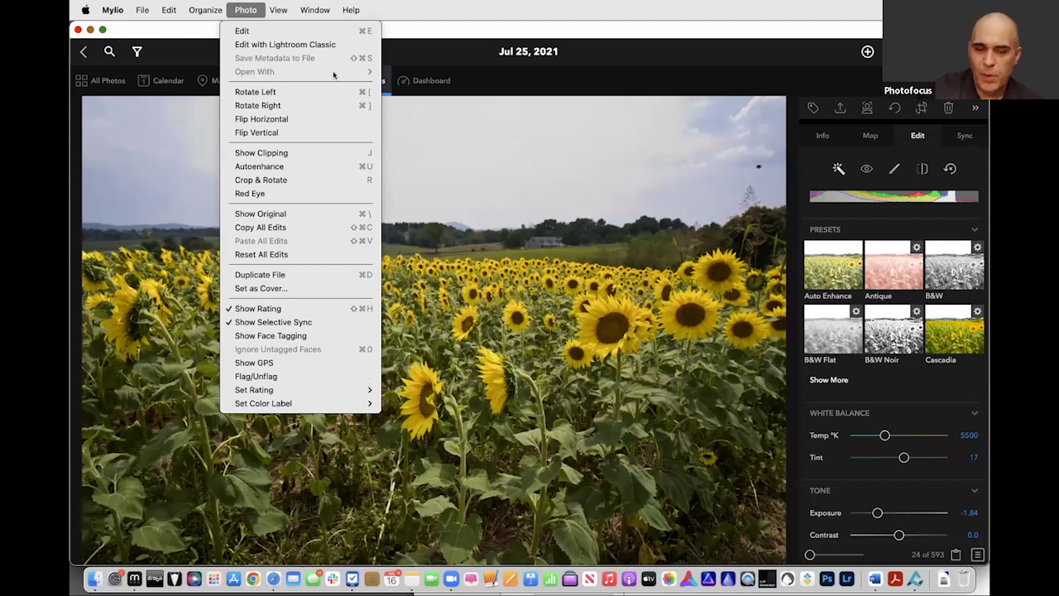
click(83, 53)
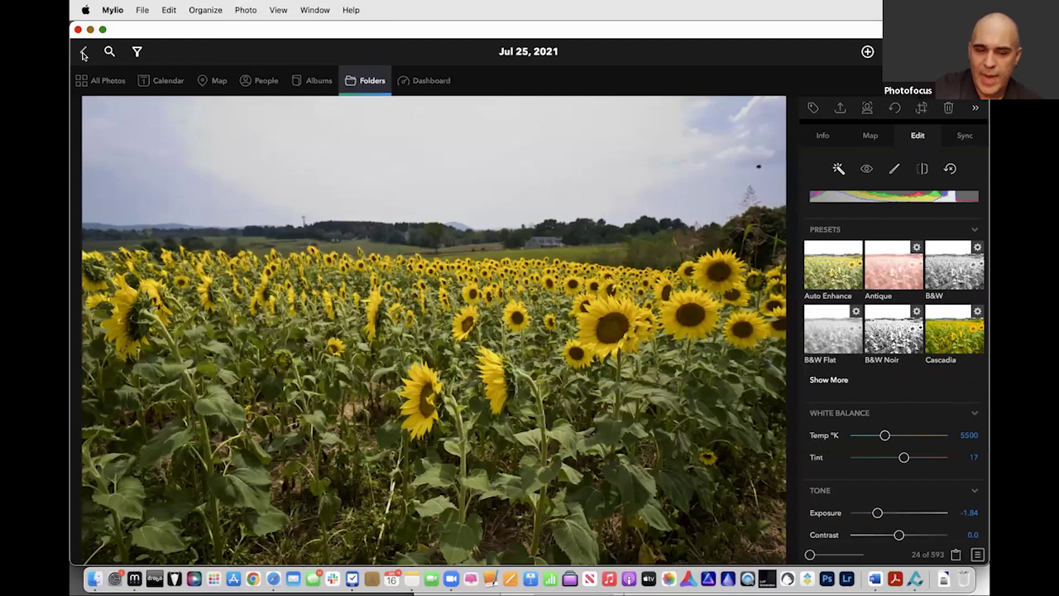
scroll(892, 528, down, 8)
scroll(891, 528, down, 3)
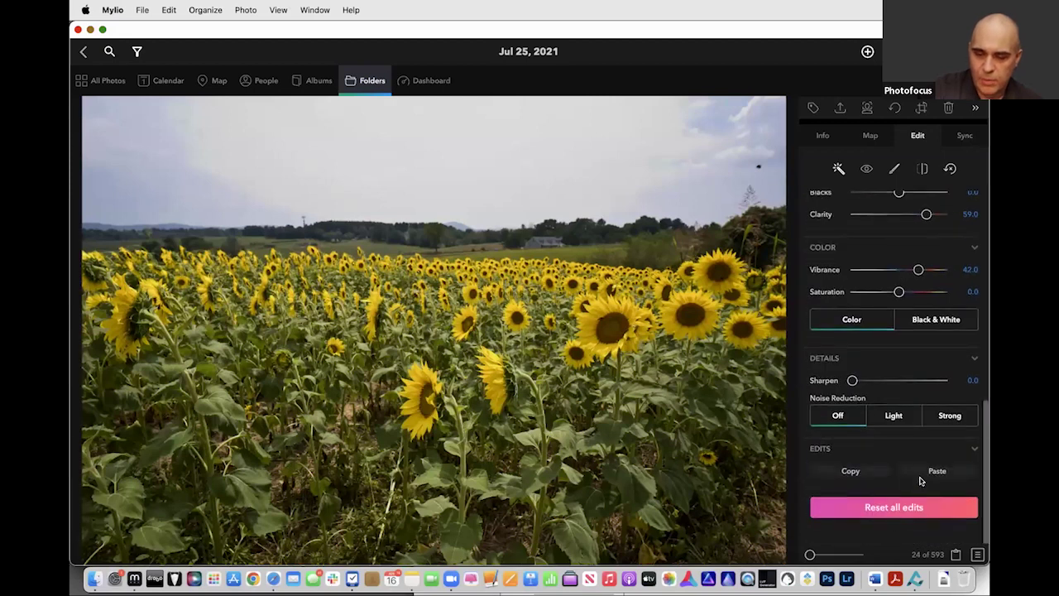
Return to the Photos to Migrate folder and open its Sunflowers folder again.
click(373, 85)
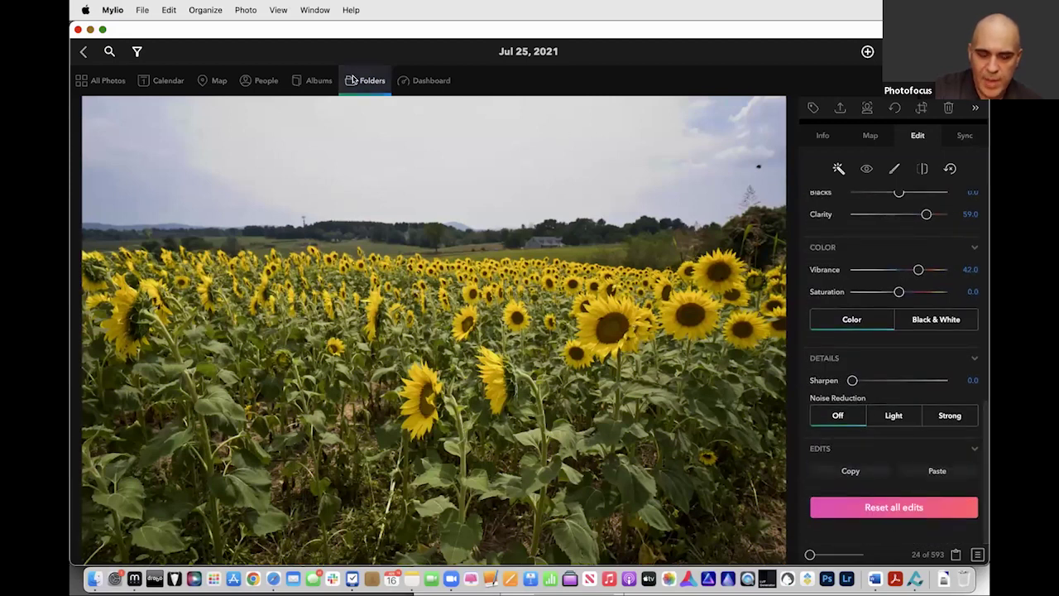
click(625, 344)
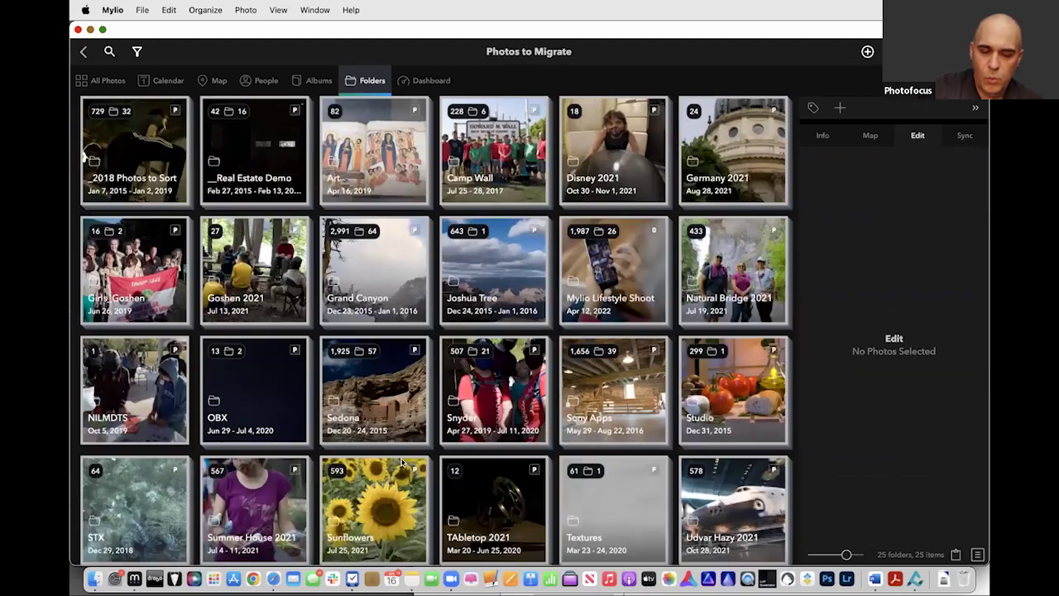
click(401, 461)
double_click(400, 461)
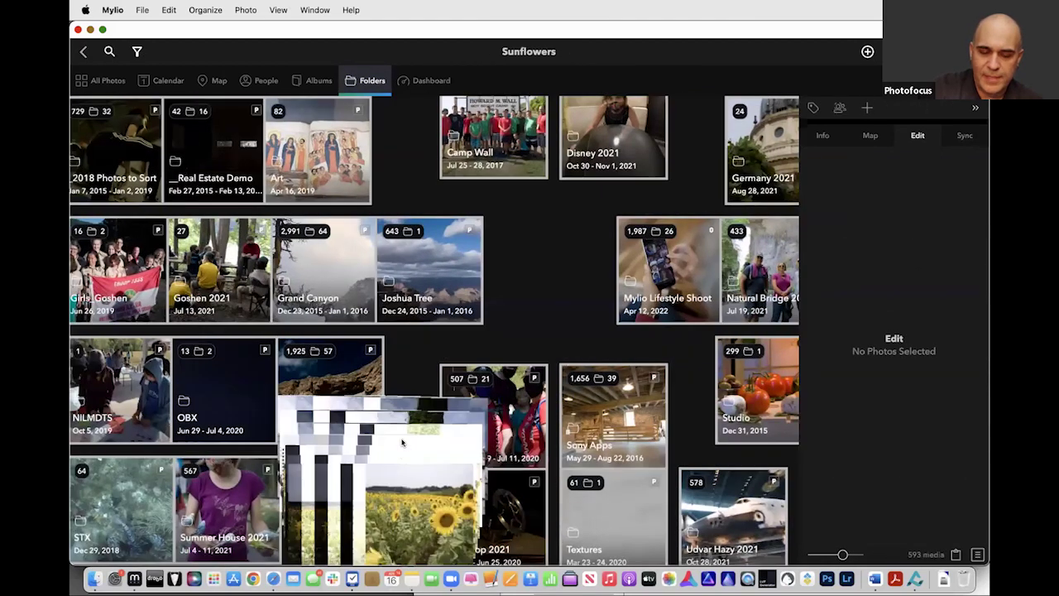
Download the original of the selected three-star sunflower photo and check its external-editing commands.
click(241, 10)
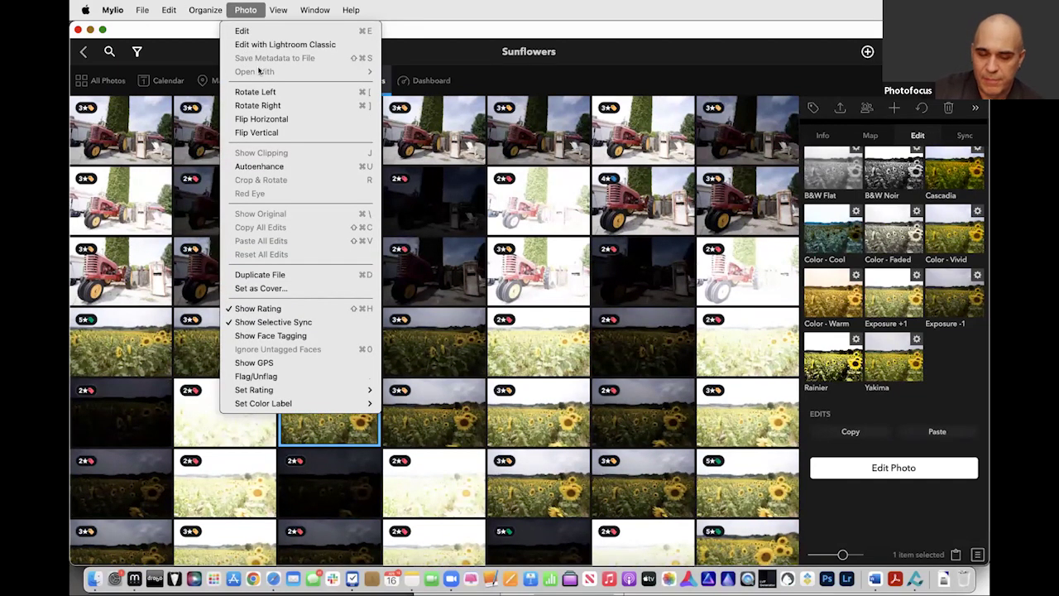
right_click(319, 437)
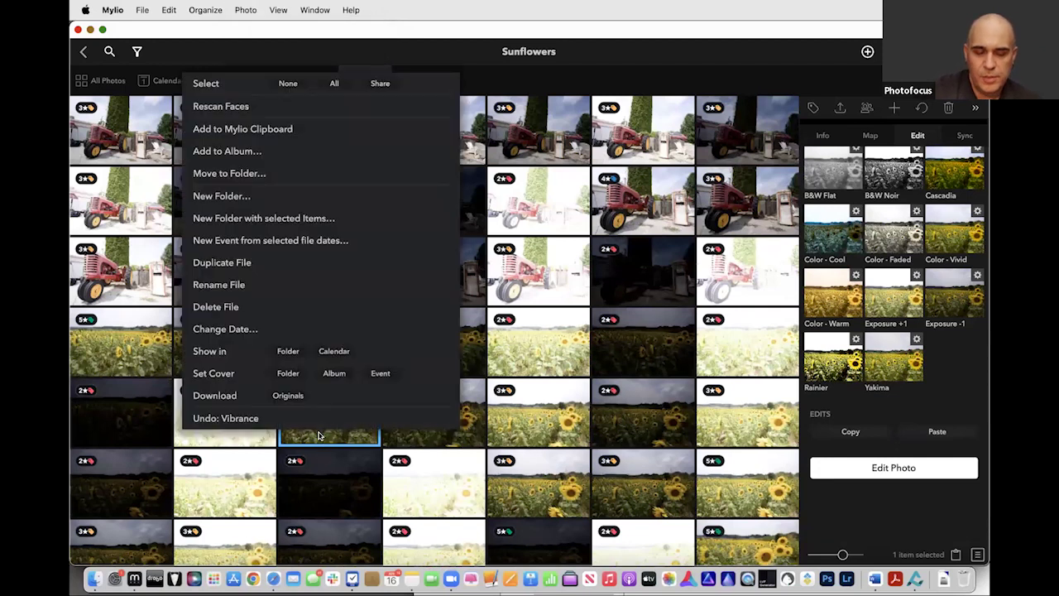
click(287, 395)
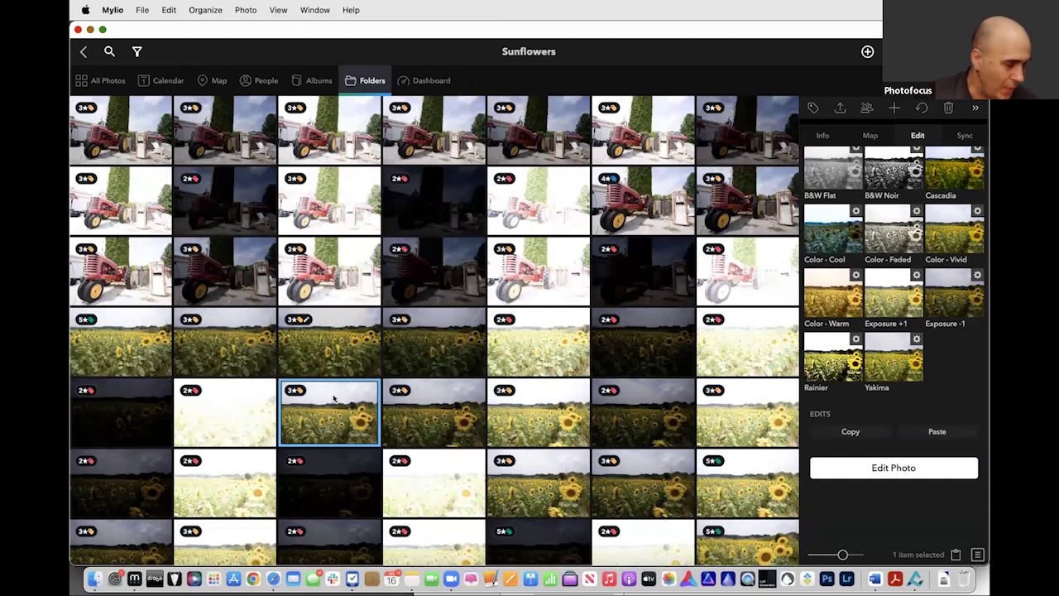
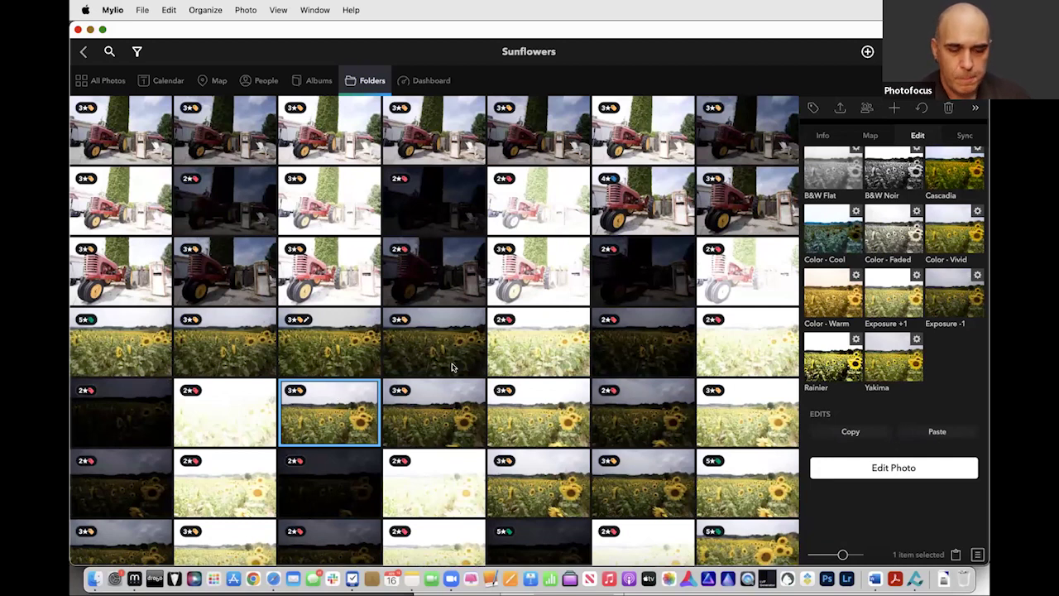
click(240, 8)
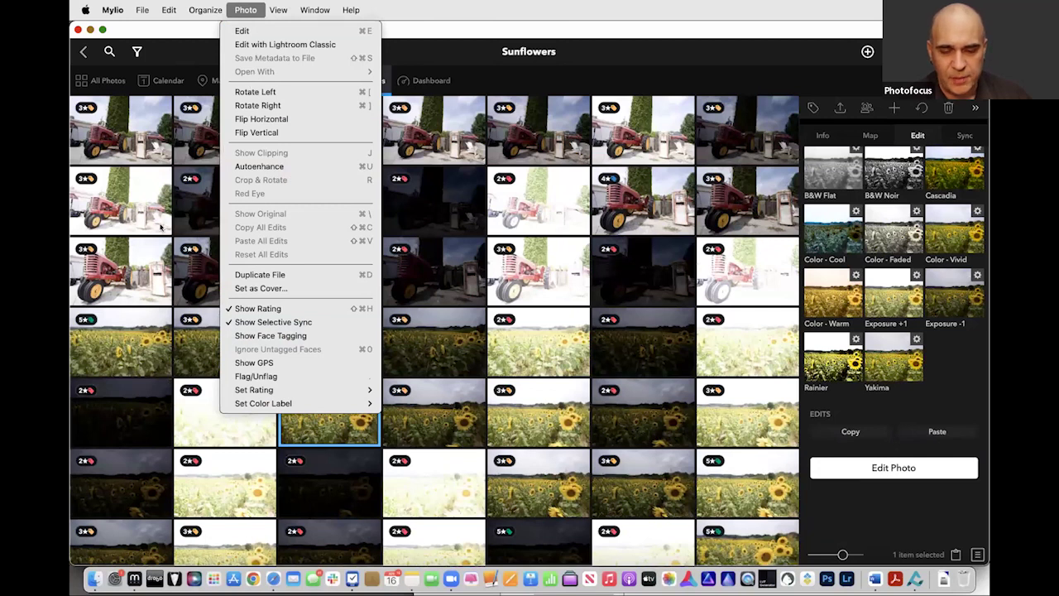
key(Escape)
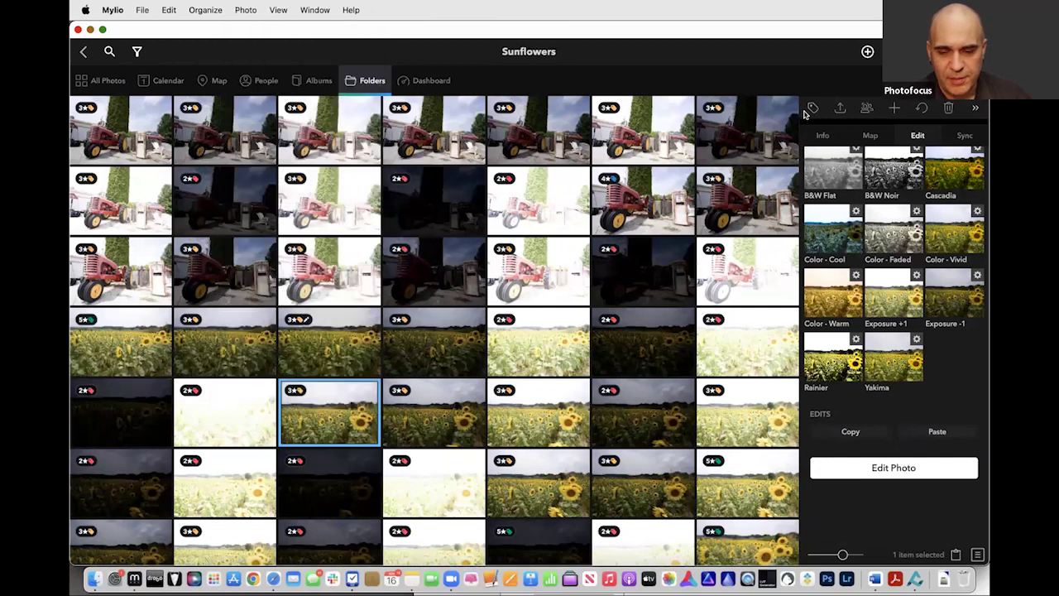
Open November 2021 from the calendar's year view and browse its photos and events on into December 2021.
click(162, 84)
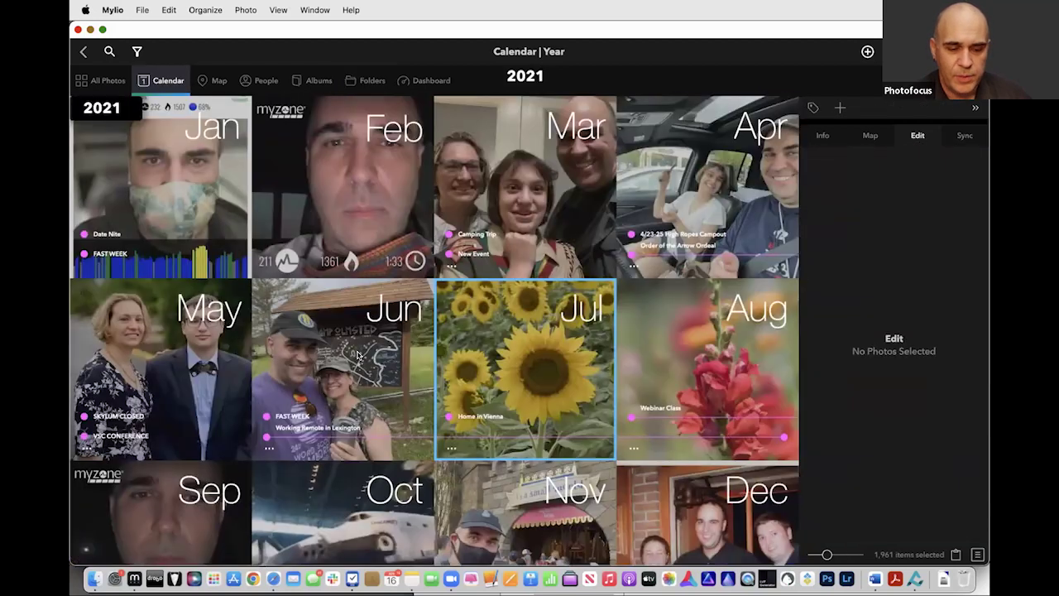
scroll(358, 354, down, 5)
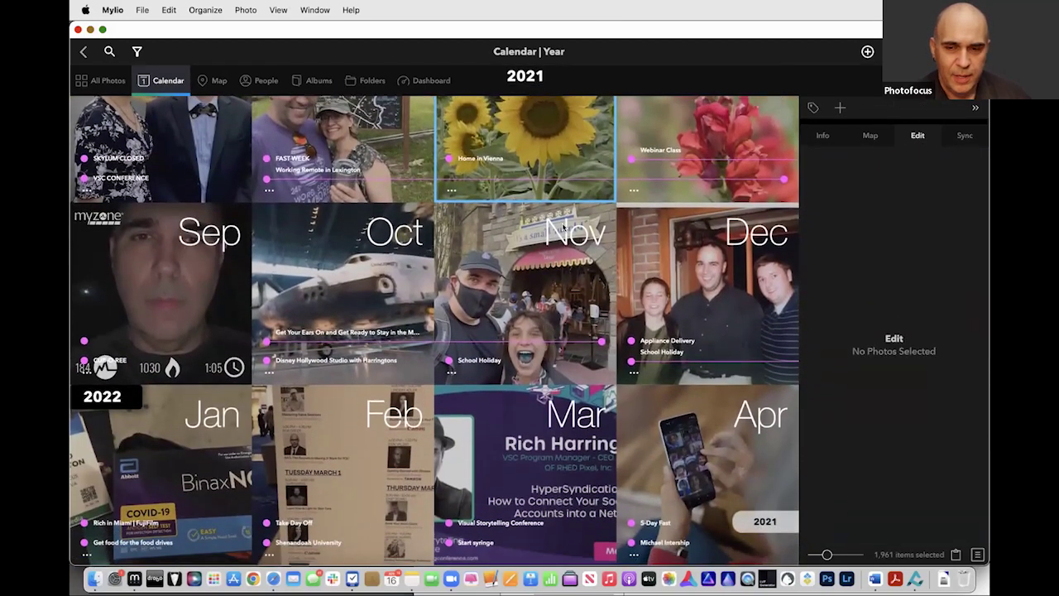
click(561, 227)
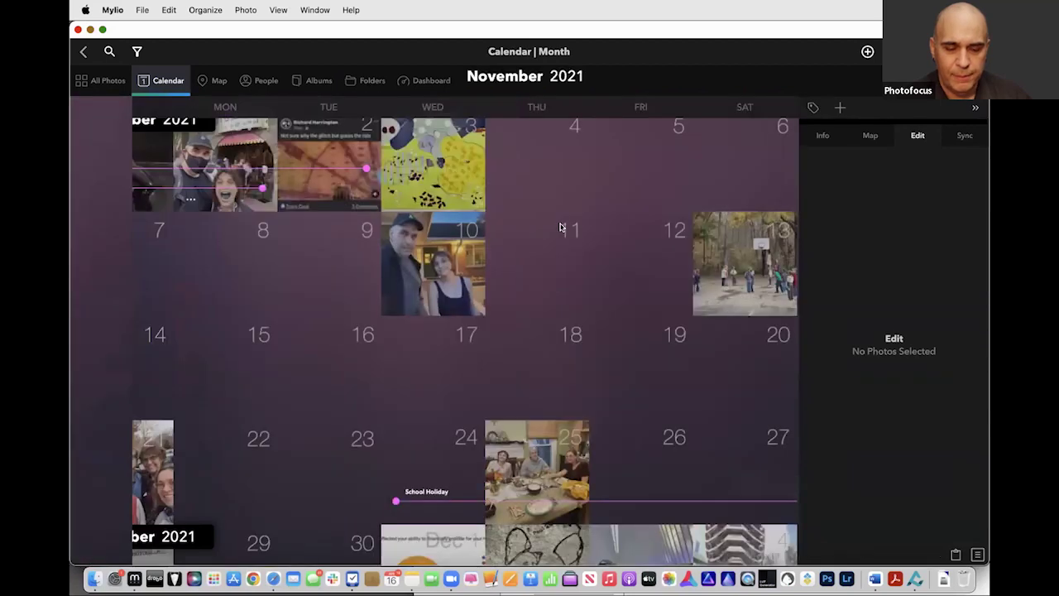
scroll(562, 228, up, 3)
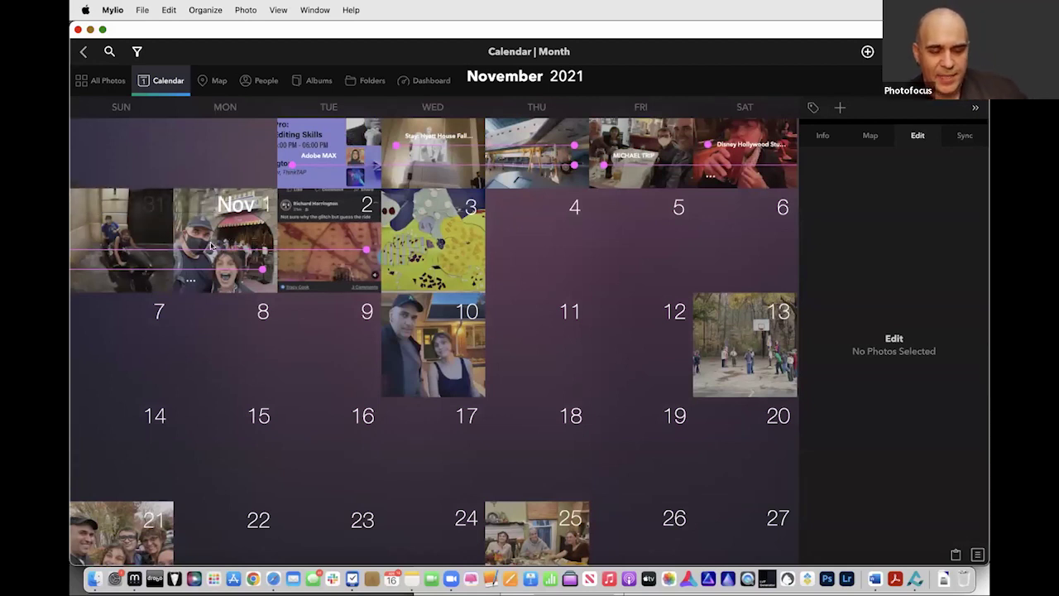
scroll(212, 246, down, 10)
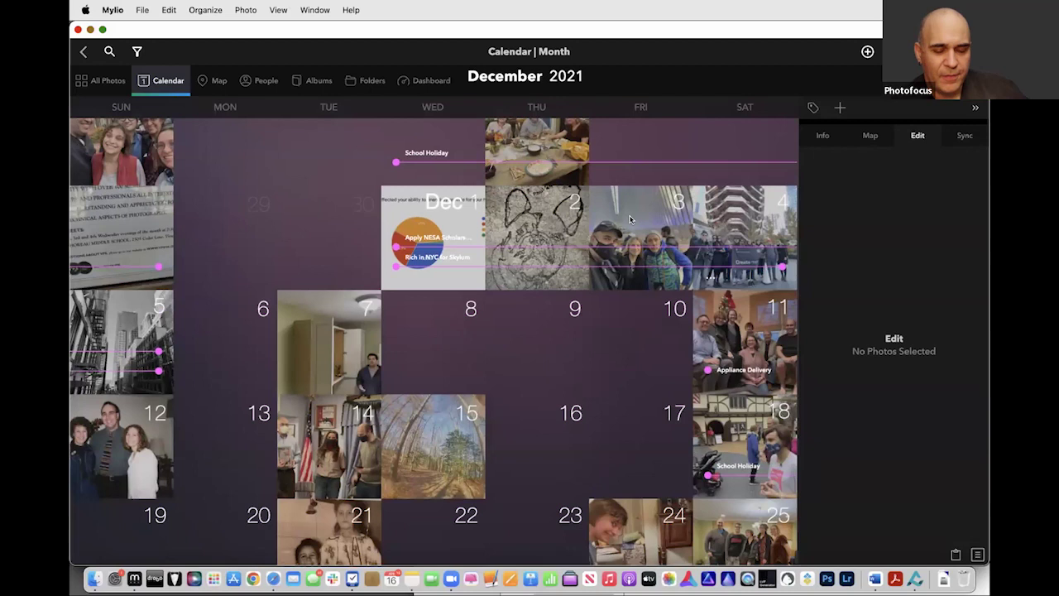
Search the calendar for "new york" and browse the matching events and years across the decades.
click(109, 52)
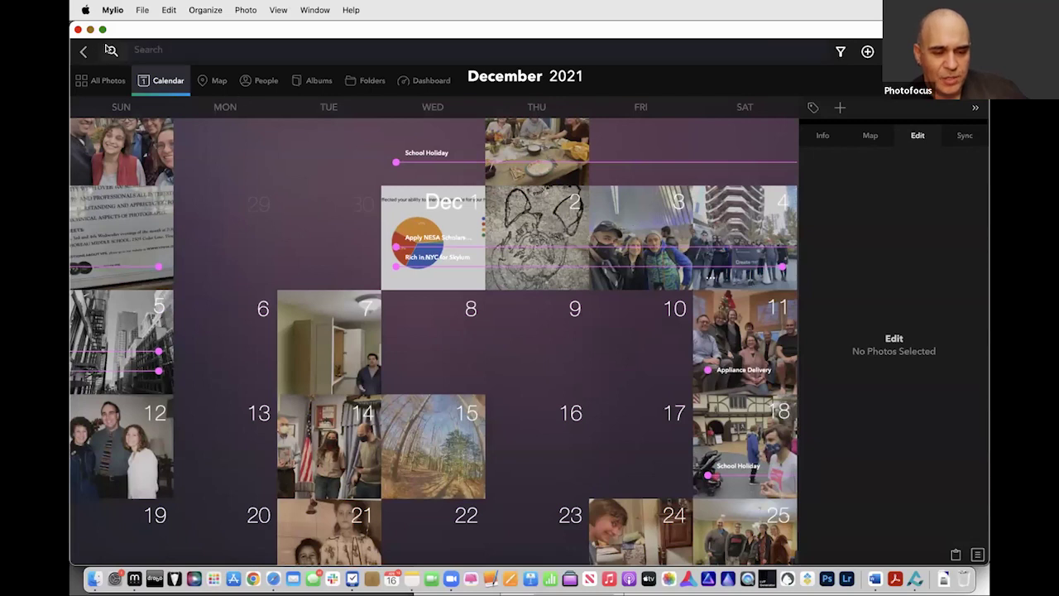
text(new)
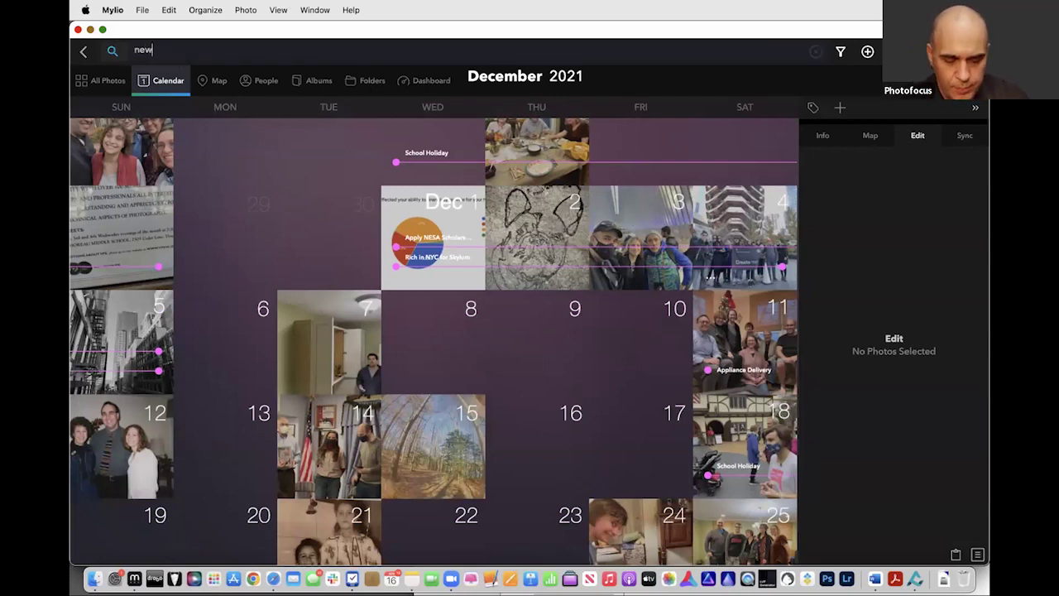
text( york)
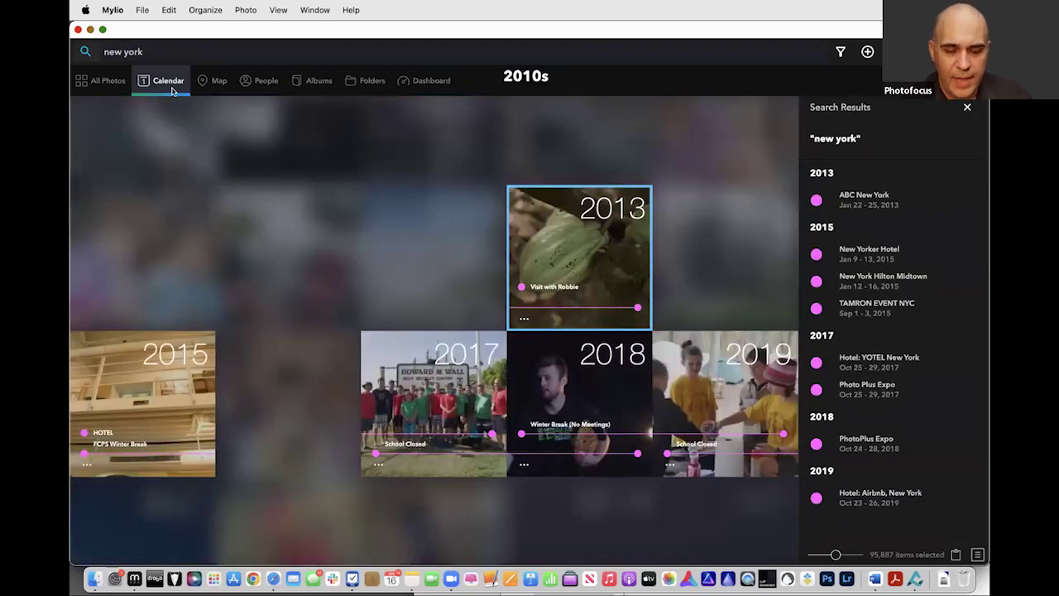
scroll(359, 253, down, 2)
scroll(360, 254, down, 3)
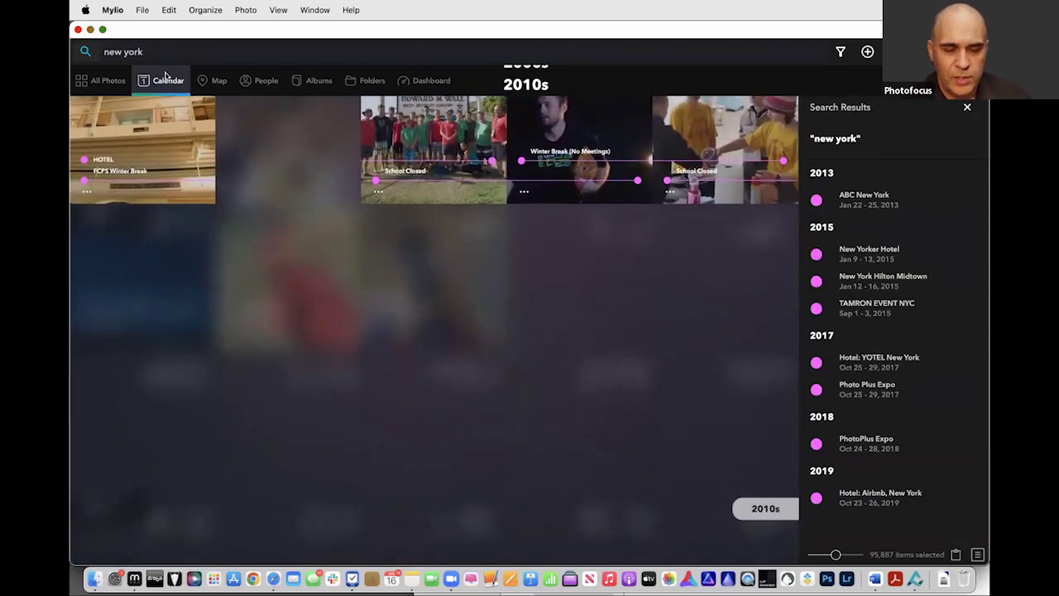
scroll(333, 275, up, 2)
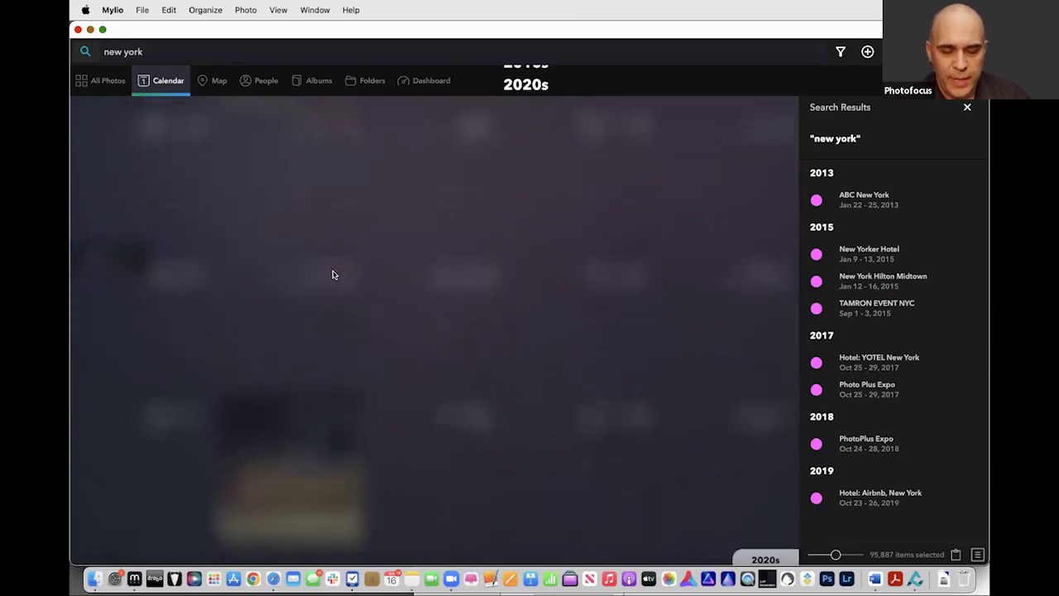
scroll(333, 275, up, 10)
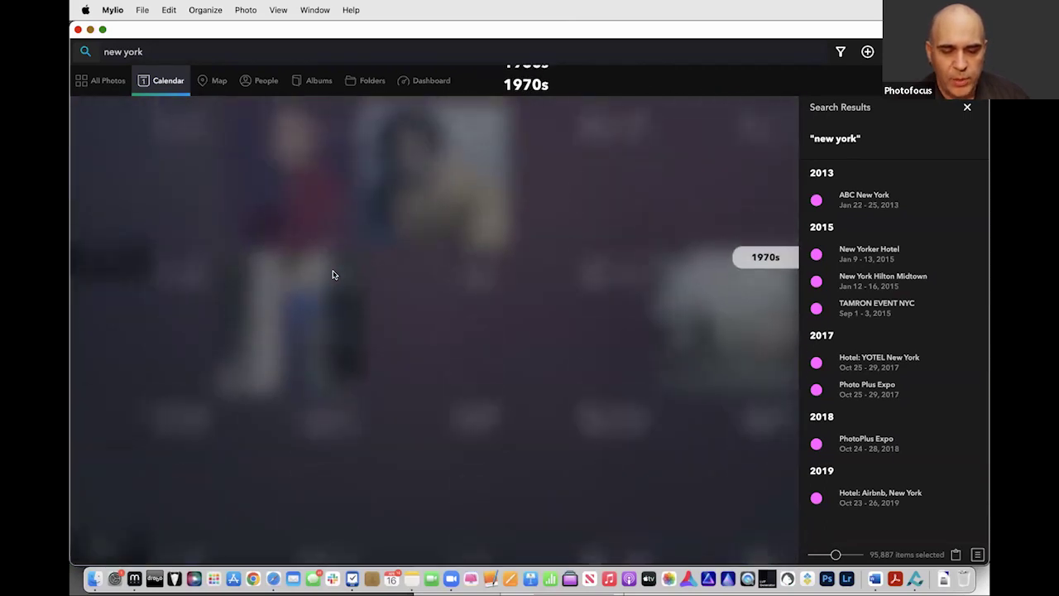
Open the map of the photo library and find the location "new york".
click(215, 81)
click(120, 106)
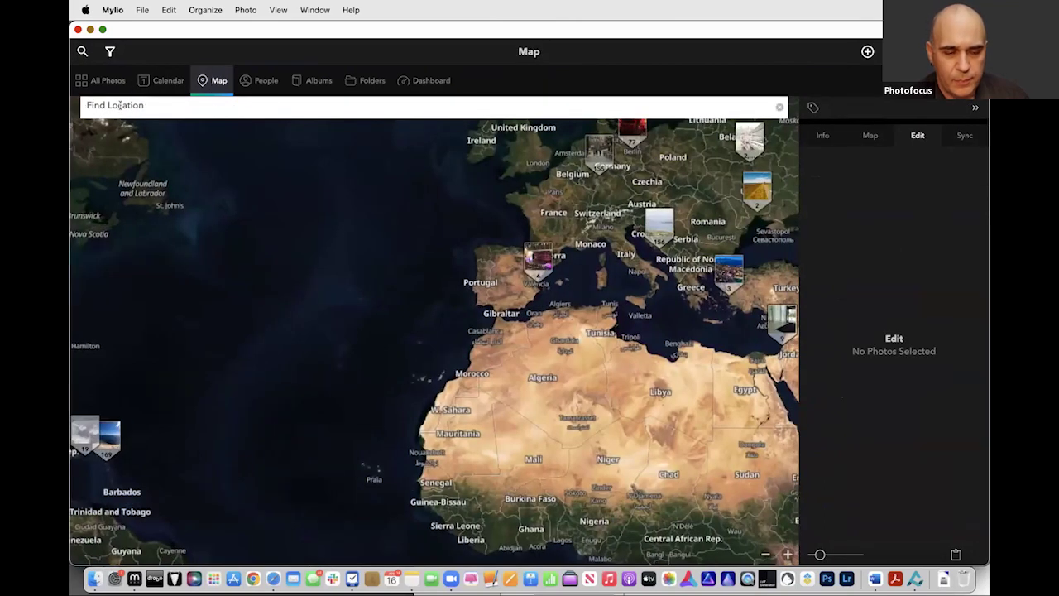
text(new york)
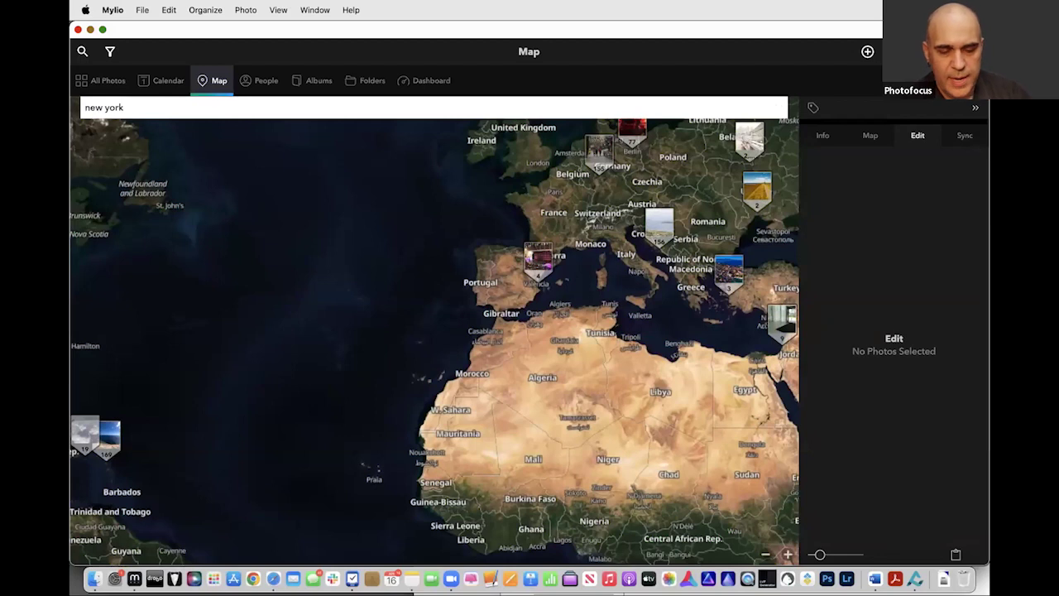
key(Return)
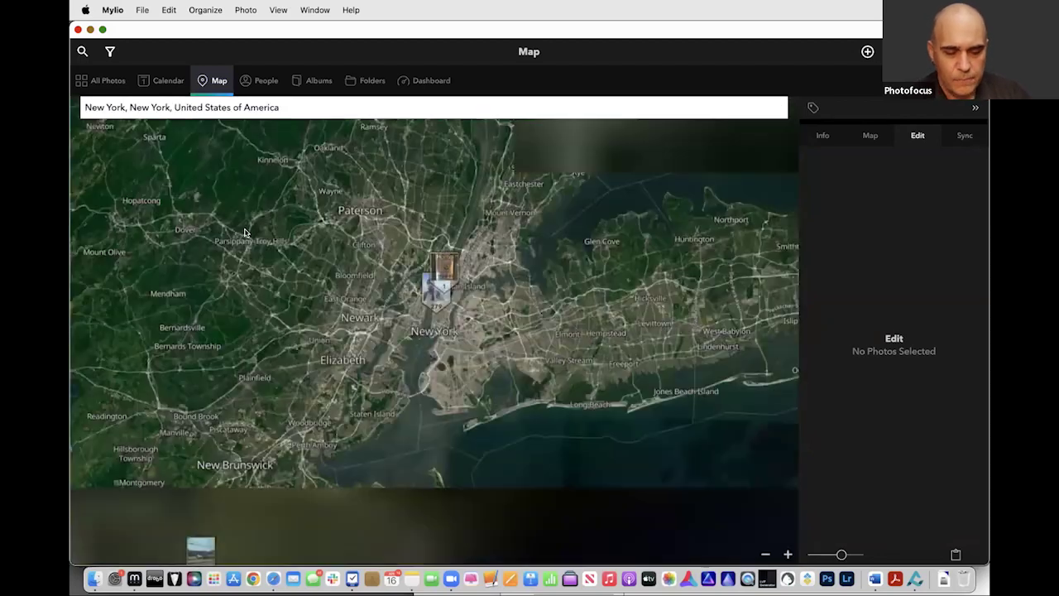
Open the photo group beside Tribeca in Lower Manhattan and check the commands for its first Statue of Liberty photo.
scroll(445, 285, up, 5)
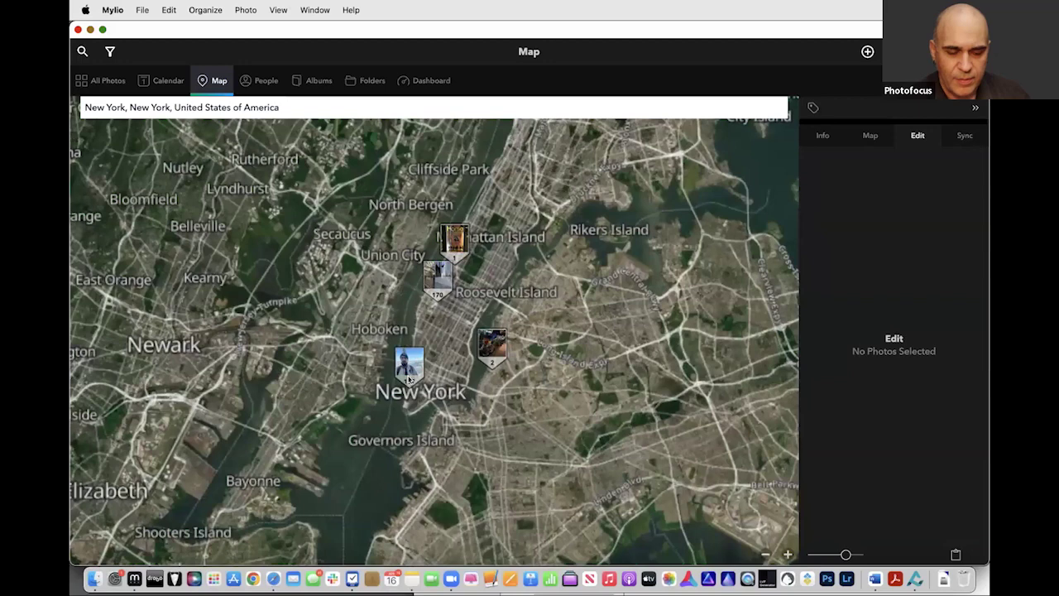
scroll(409, 378, up, 5)
scroll(409, 377, up, 5)
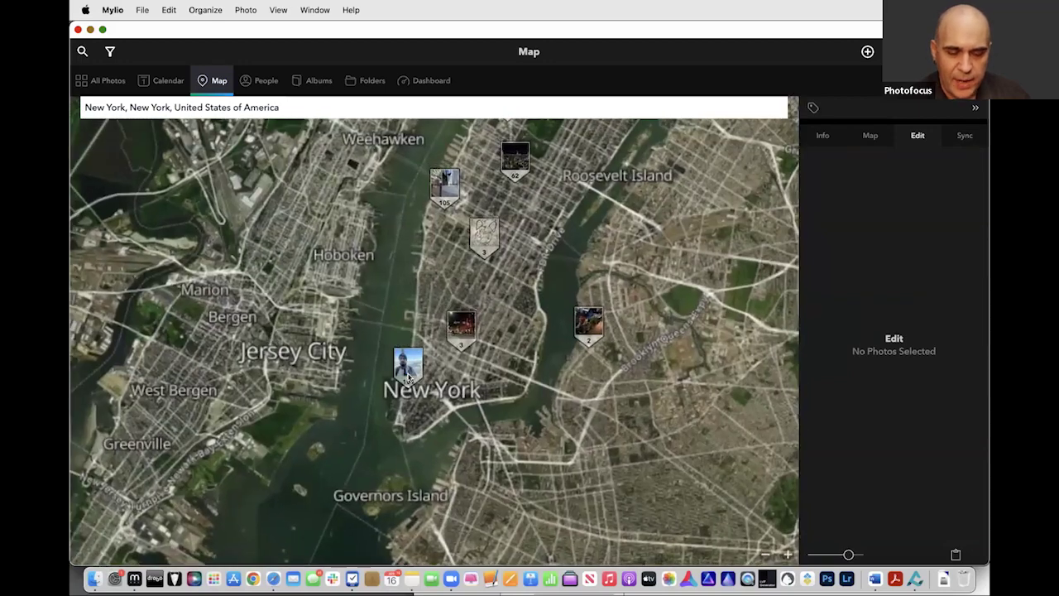
scroll(409, 377, up, 5)
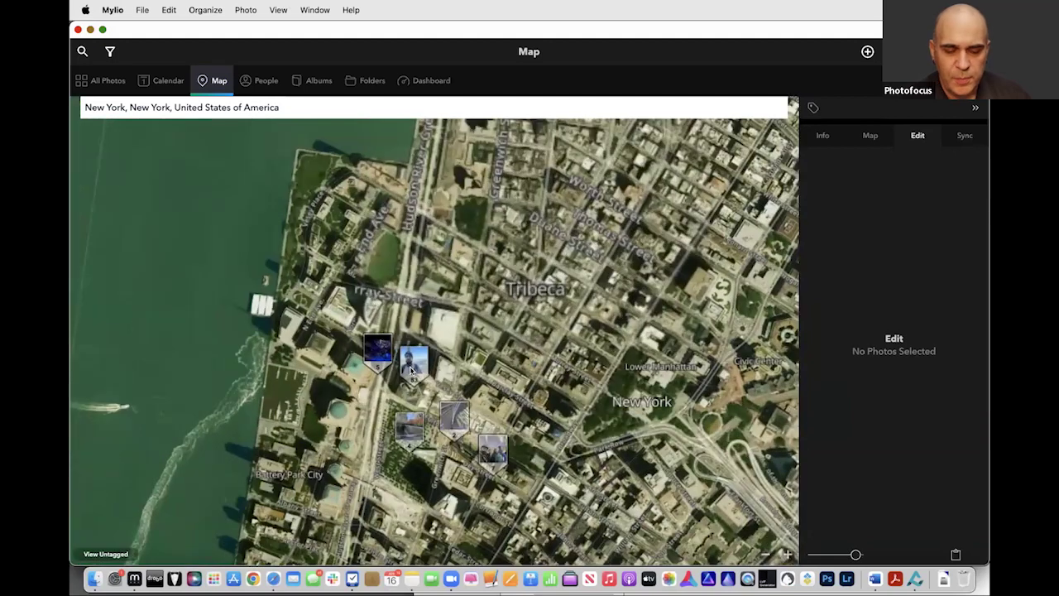
click(410, 370)
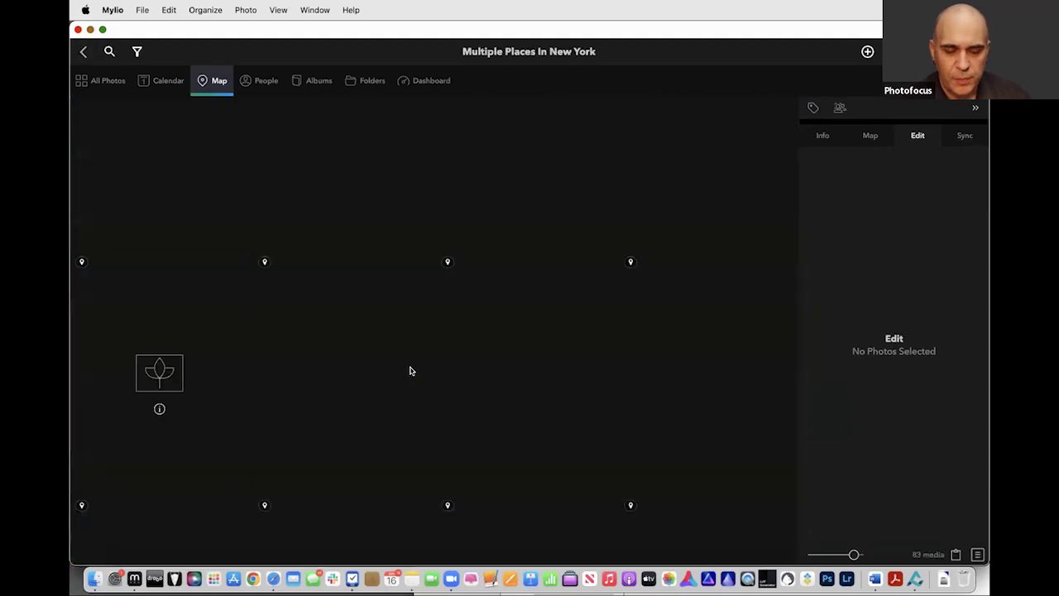
click(253, 133)
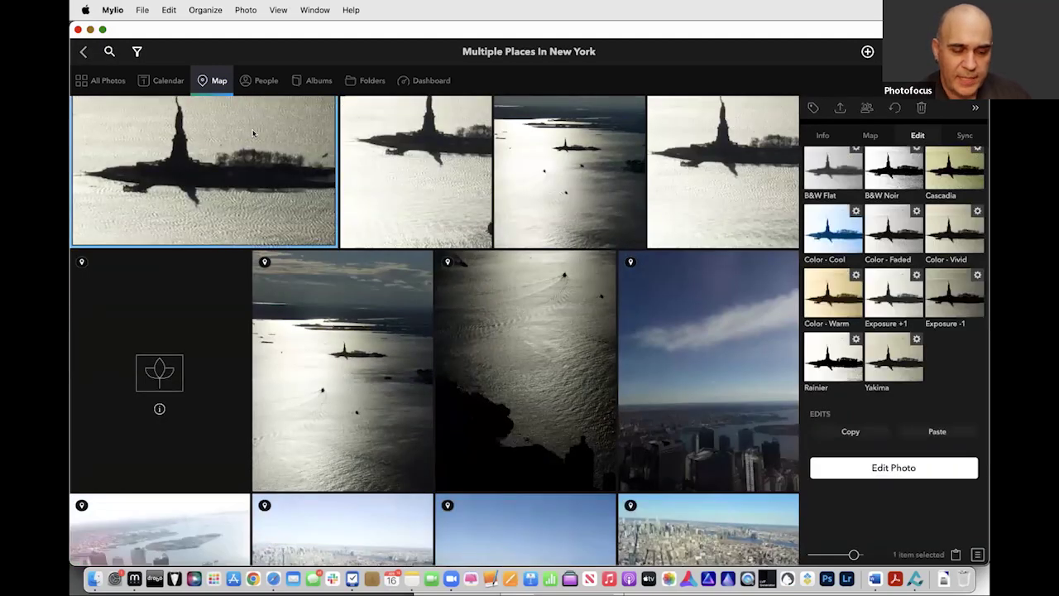
right_click(253, 134)
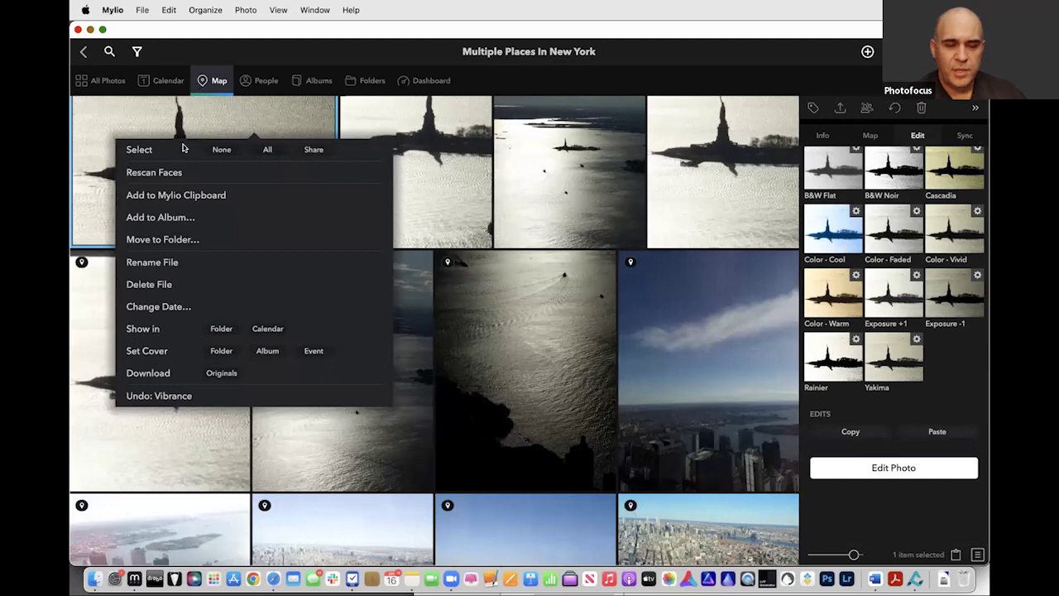
Look at the calendar's decade overview and return to the map of New York.
click(162, 85)
click(162, 83)
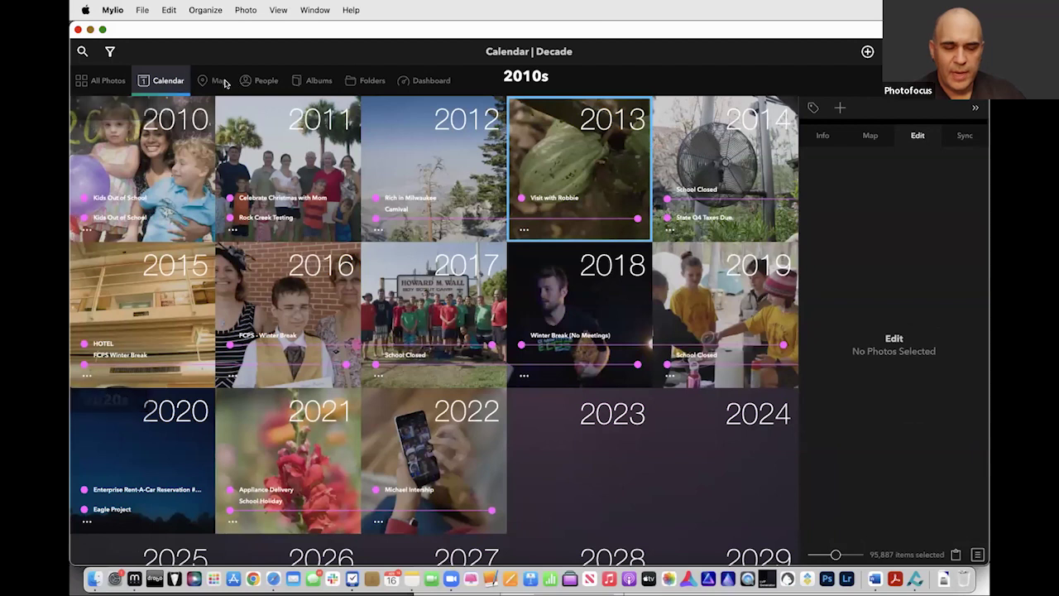
click(224, 82)
click(84, 52)
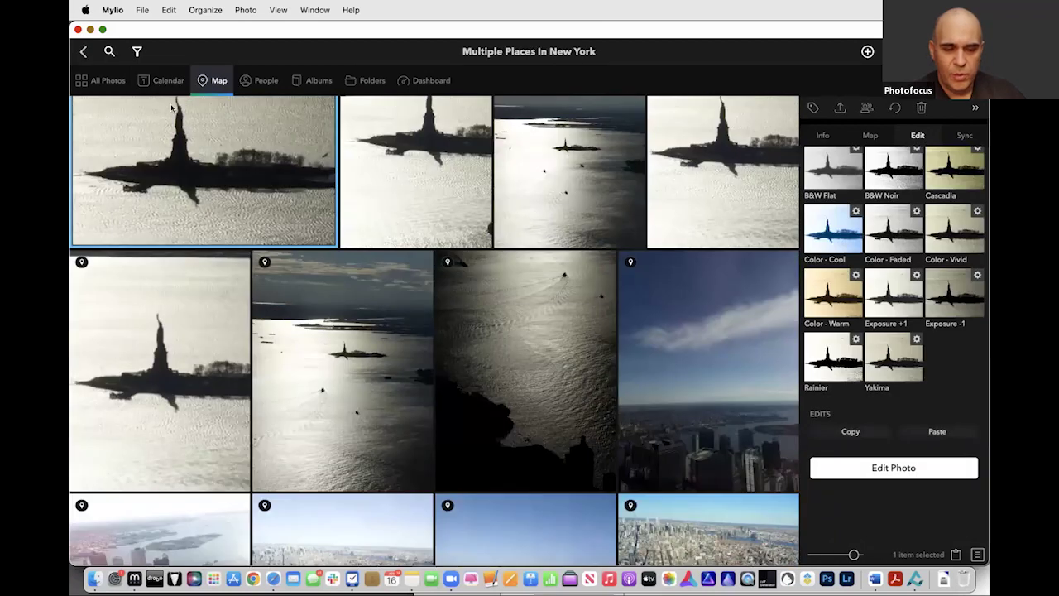
scroll(357, 287, down, 5)
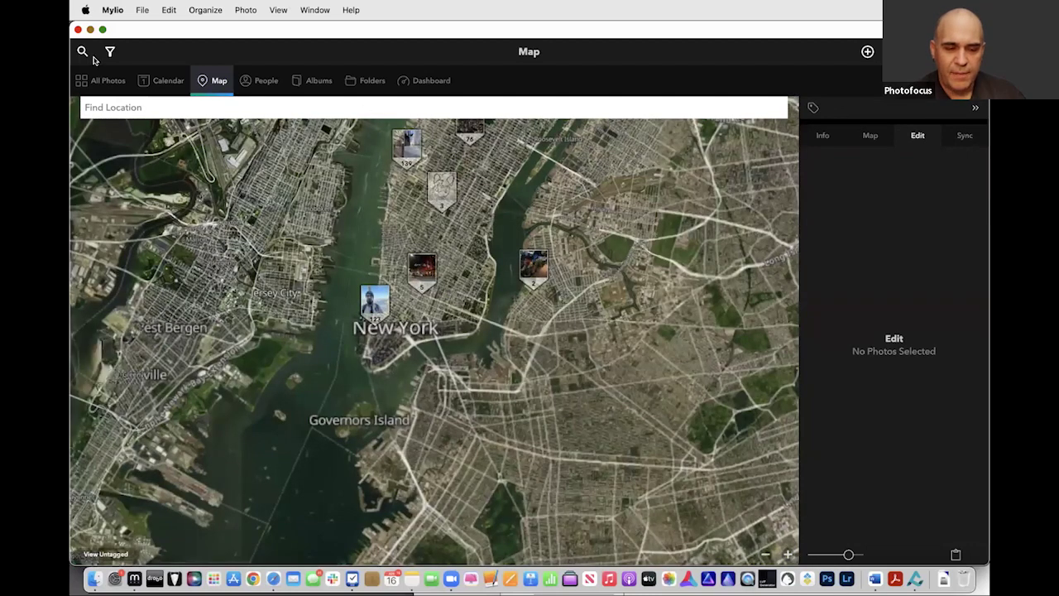
Return to the Sunflowers folder, show the location map beside its photos and select all of them.
click(367, 83)
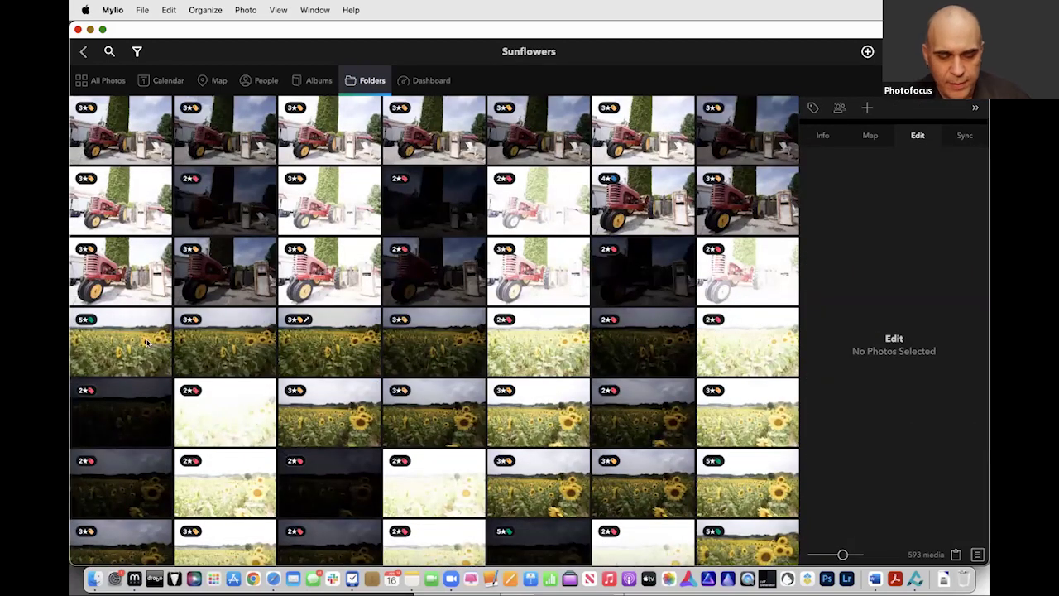
click(149, 343)
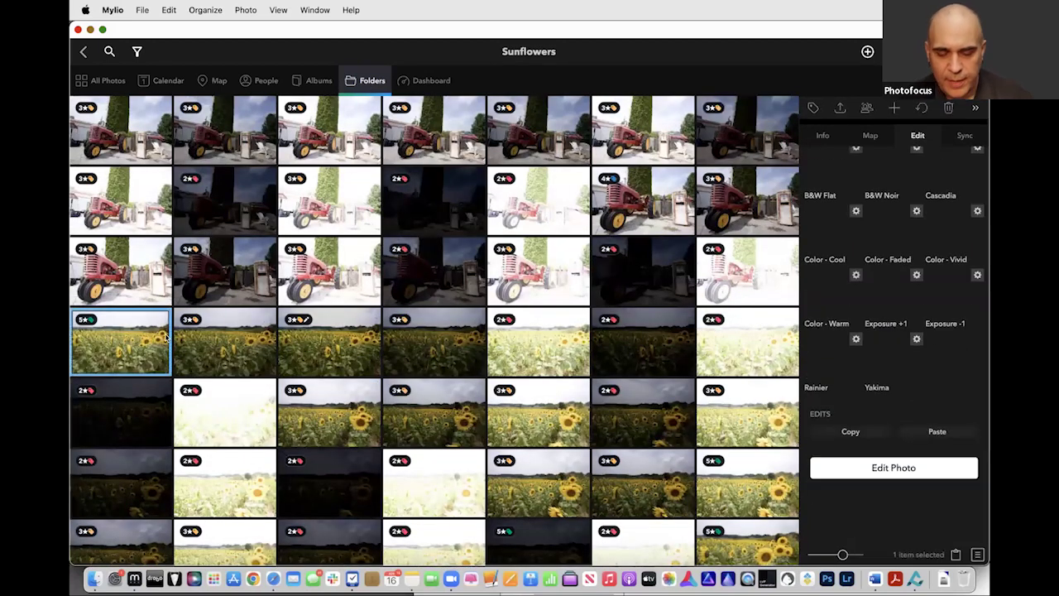
click(871, 136)
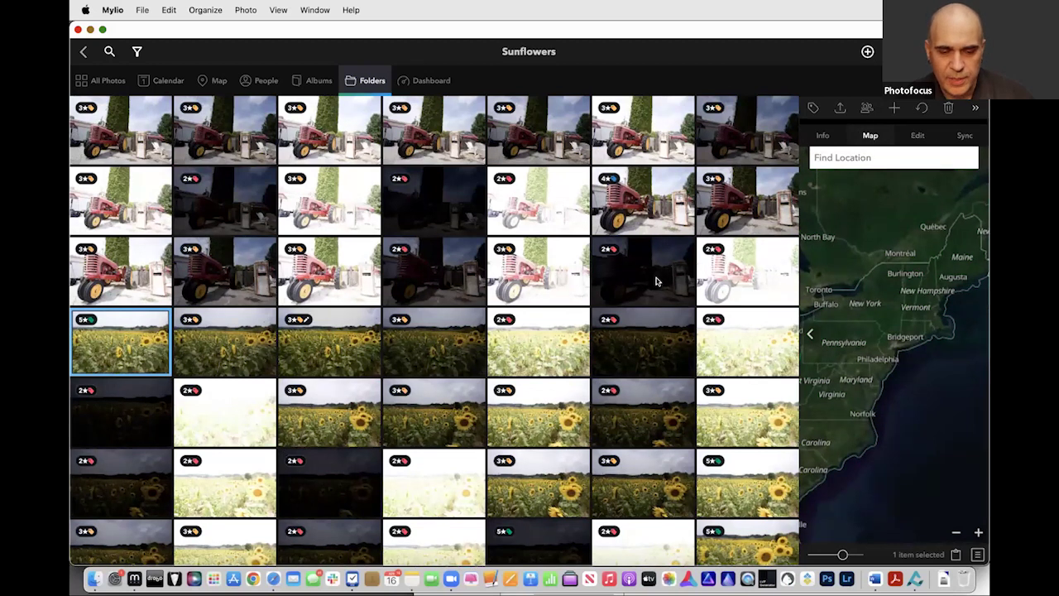
key(super+a)
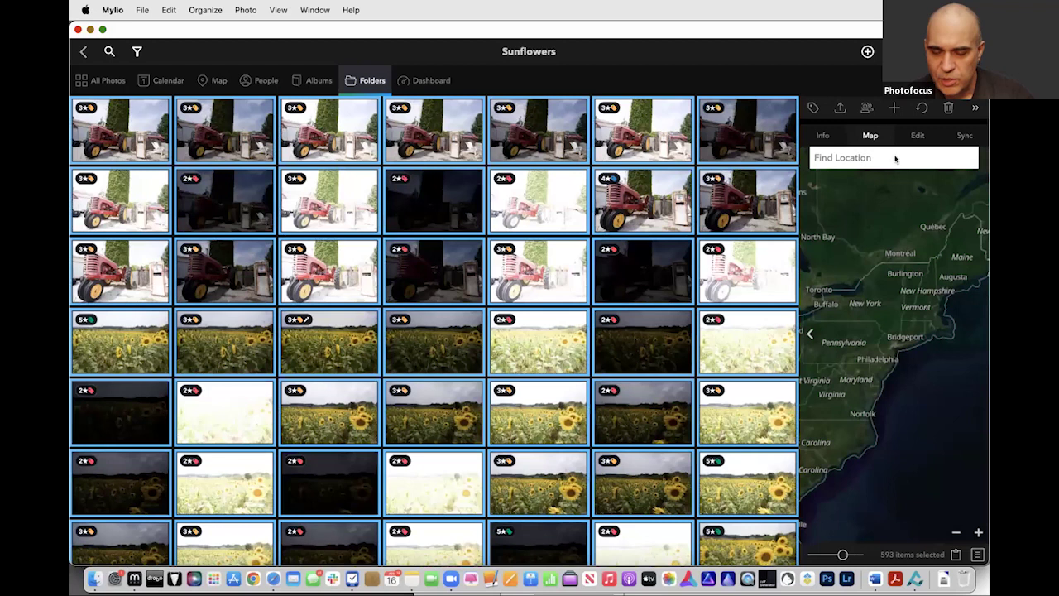
Find Staunton, Virginia on the location map and geotag all selected photos just north of it, near Verona.
click(834, 163)
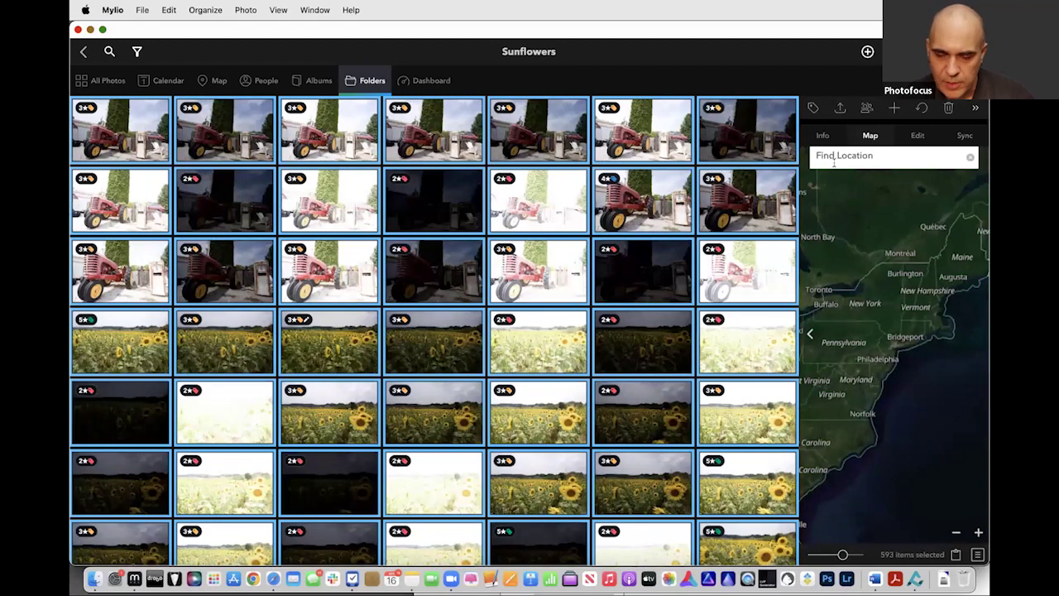
text(stau)
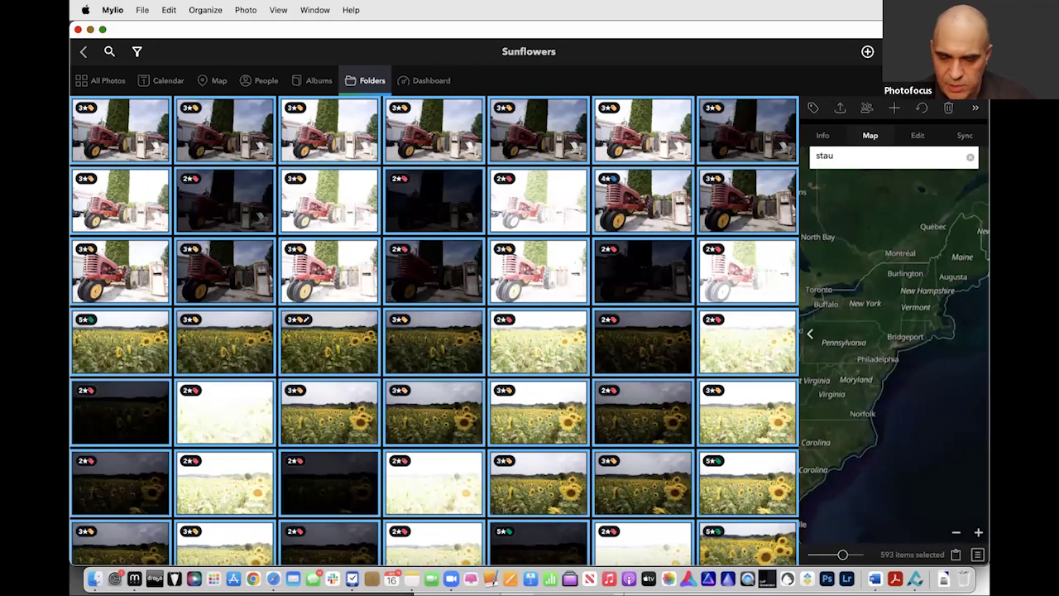
text(ntonn virginia)
key(Return)
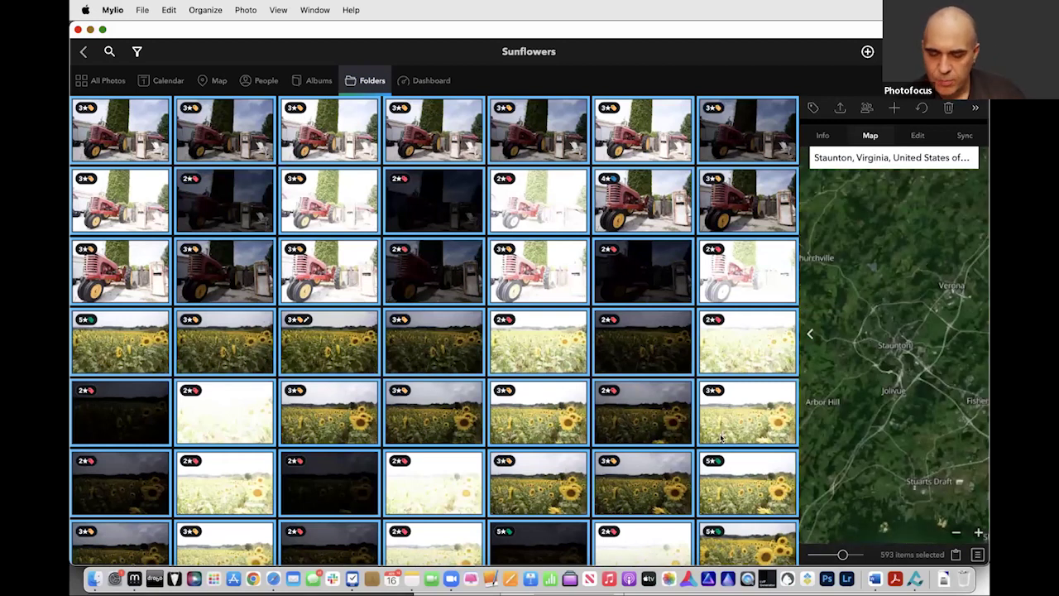
drag(743, 265, 921, 301)
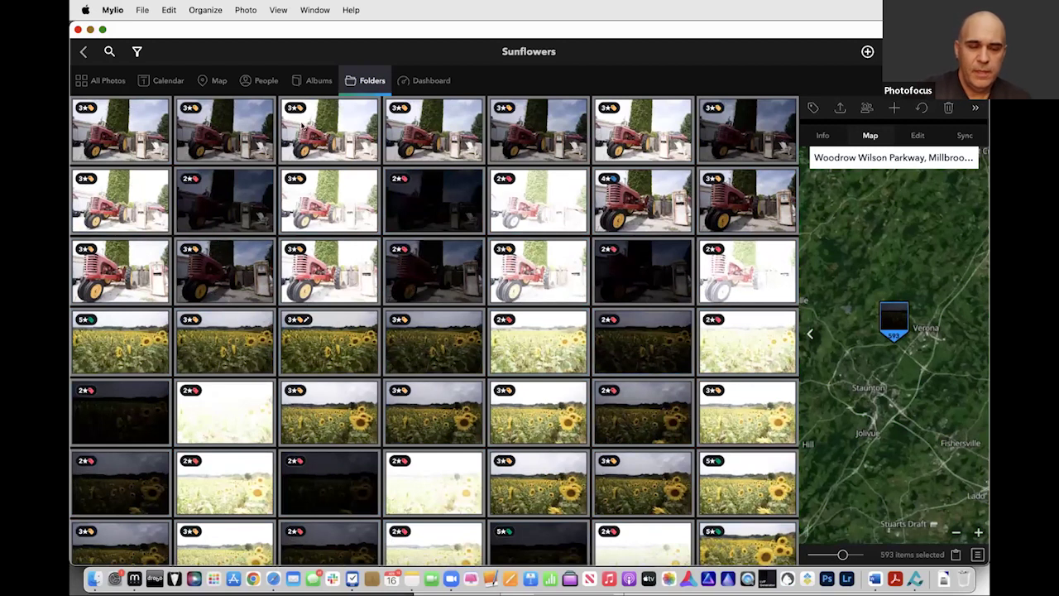
Open the untagged faces in the People view and tag the first swim-cap portrait with the person's name.
click(261, 83)
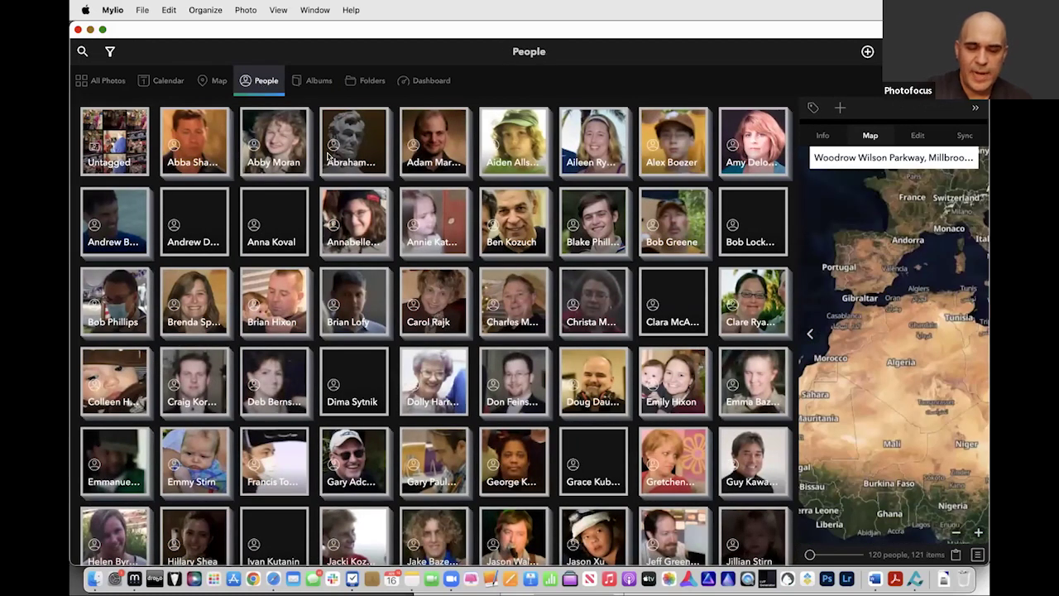
click(123, 162)
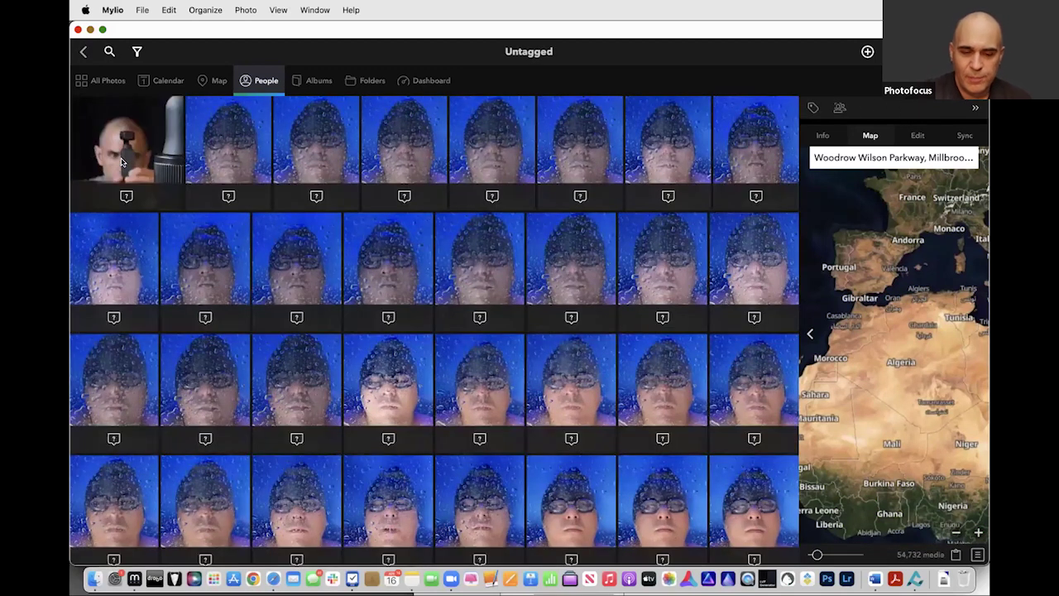
click(224, 145)
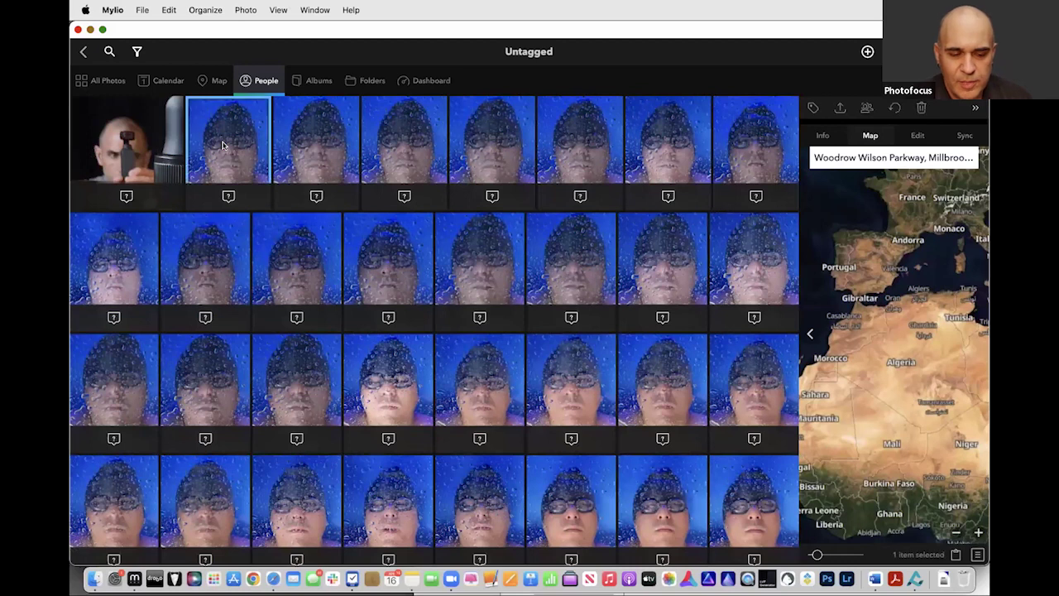
click(228, 198)
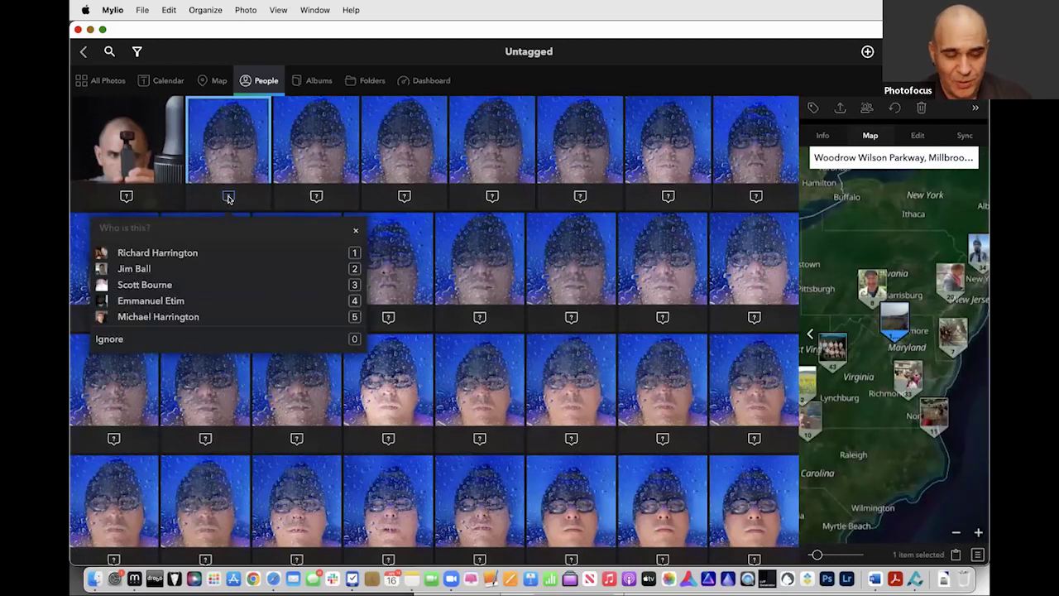
text(franc)
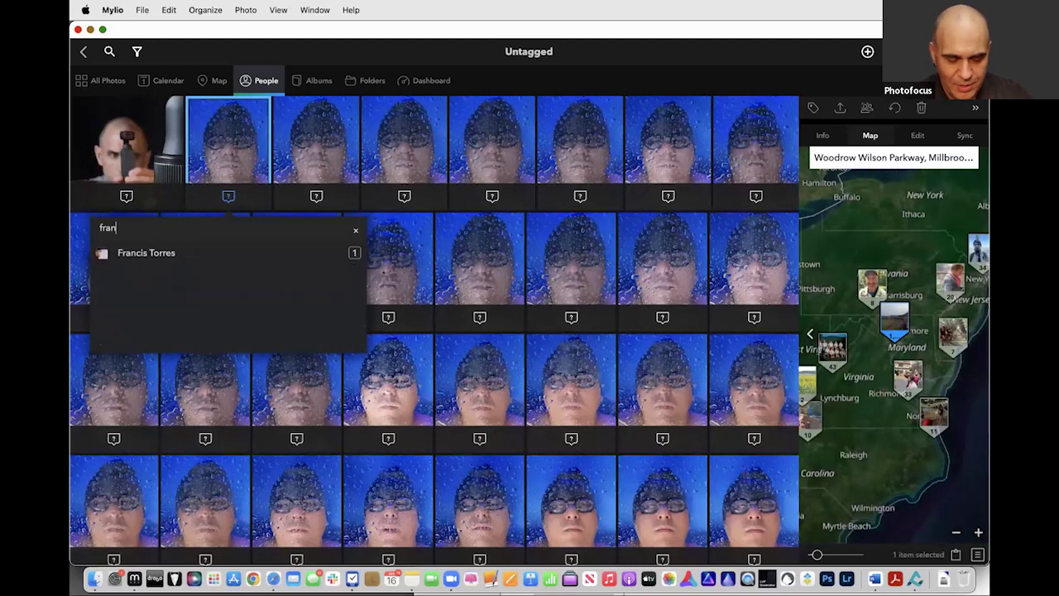
click(173, 255)
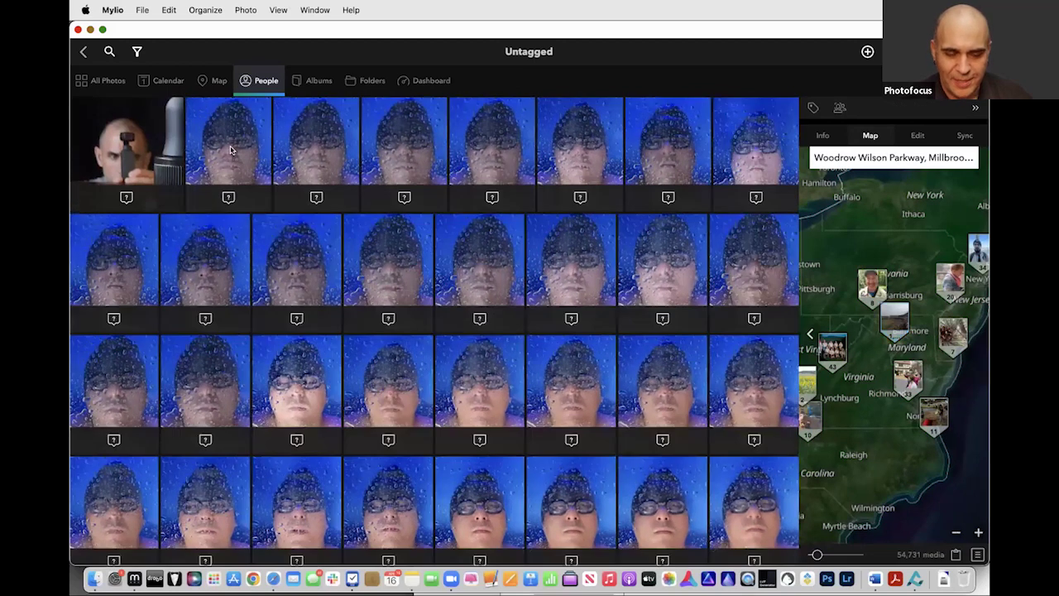
Tag the whole run of matching swim-cap faces with the same person, leaving out the two blurred droplet shots.
click(231, 150)
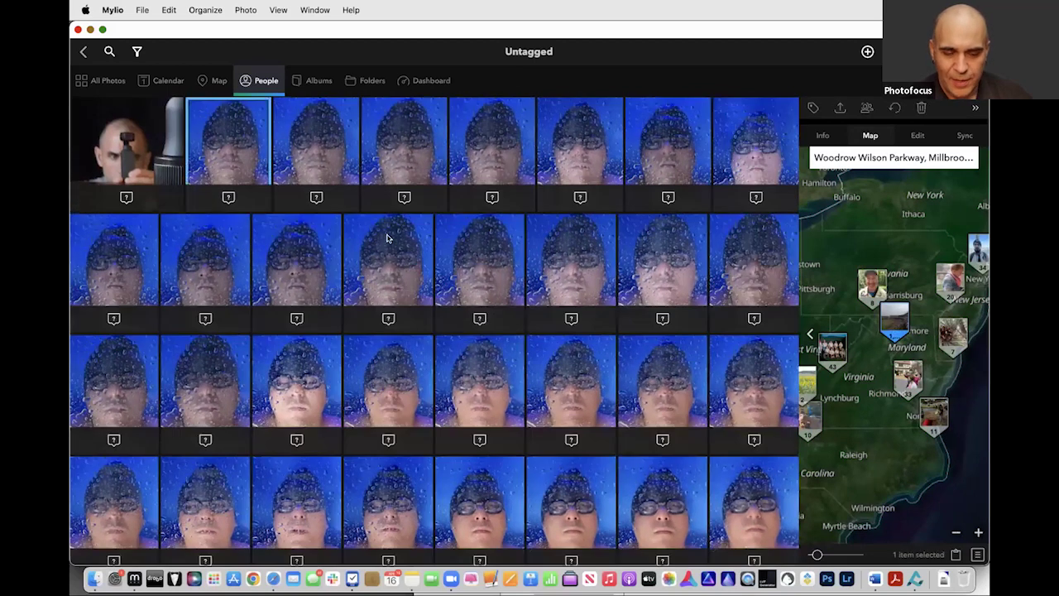
scroll(389, 236, down, 5)
scroll(639, 320, down, 5)
scroll(640, 320, down, 2)
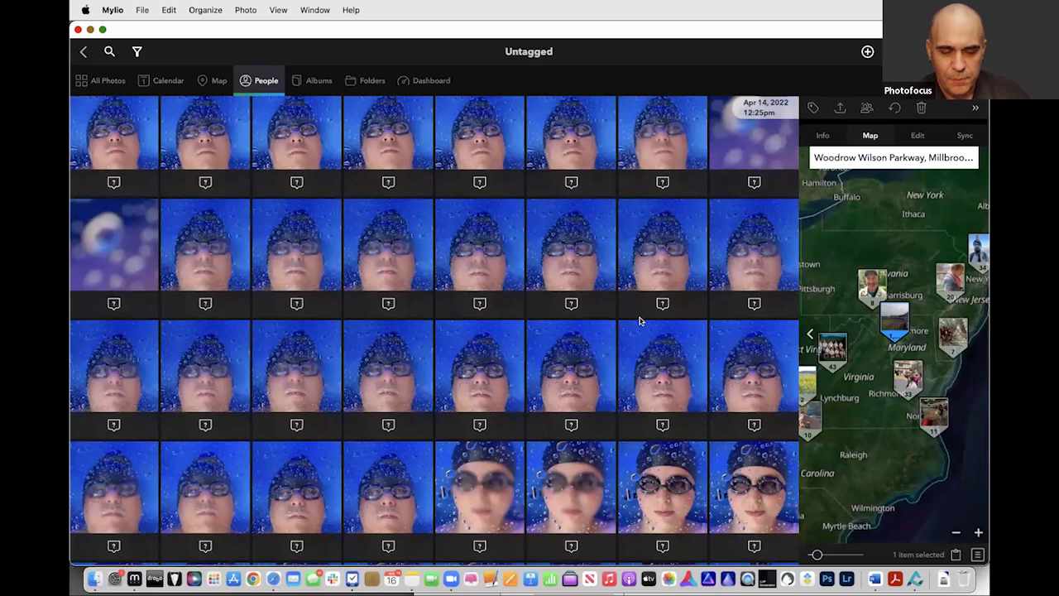
shift+click(374, 517)
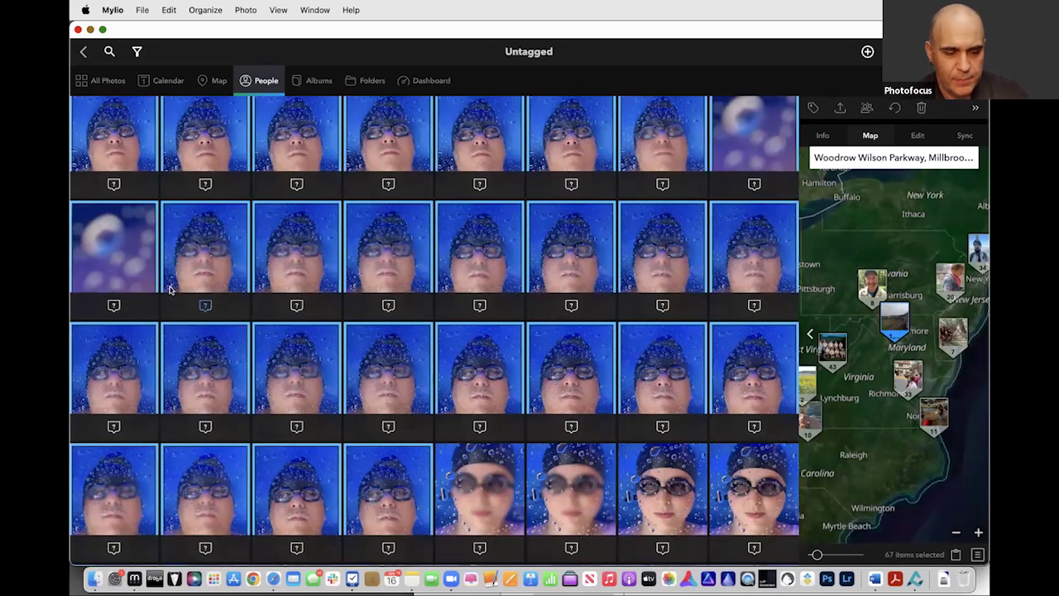
super+click(121, 261)
super+click(763, 141)
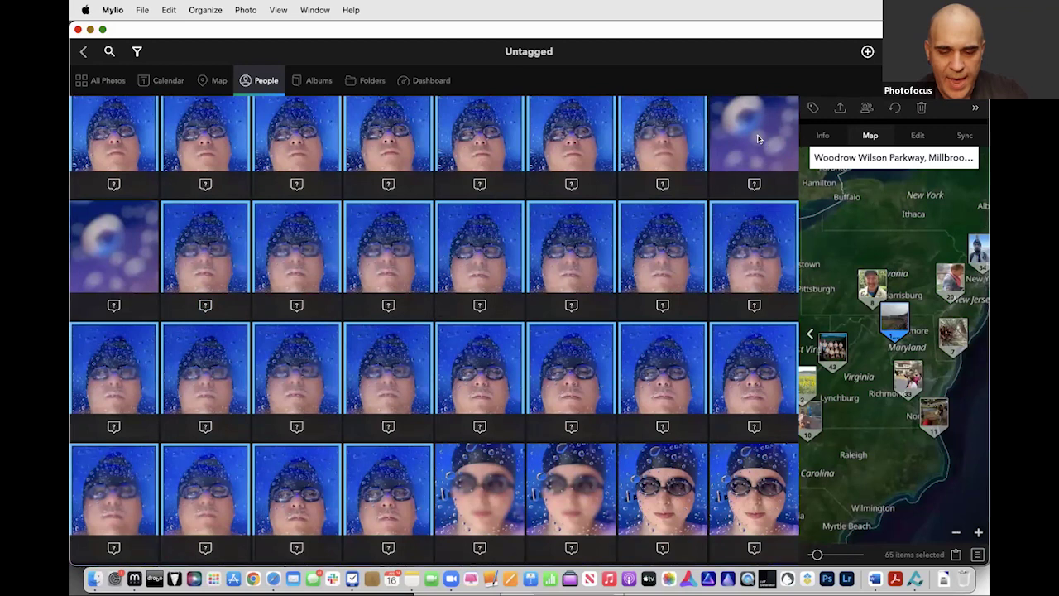
click(662, 184)
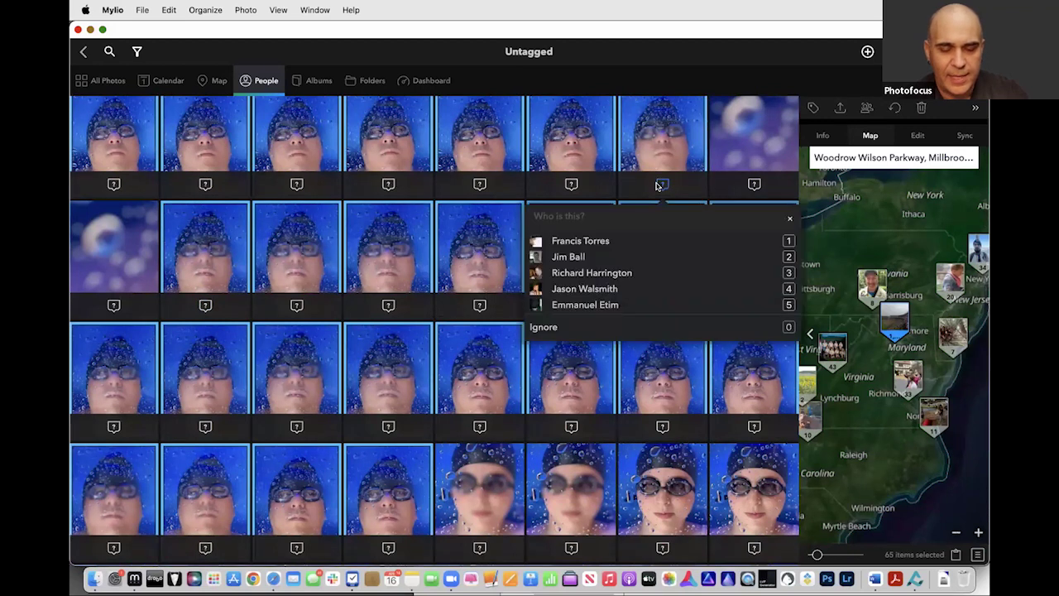
click(609, 242)
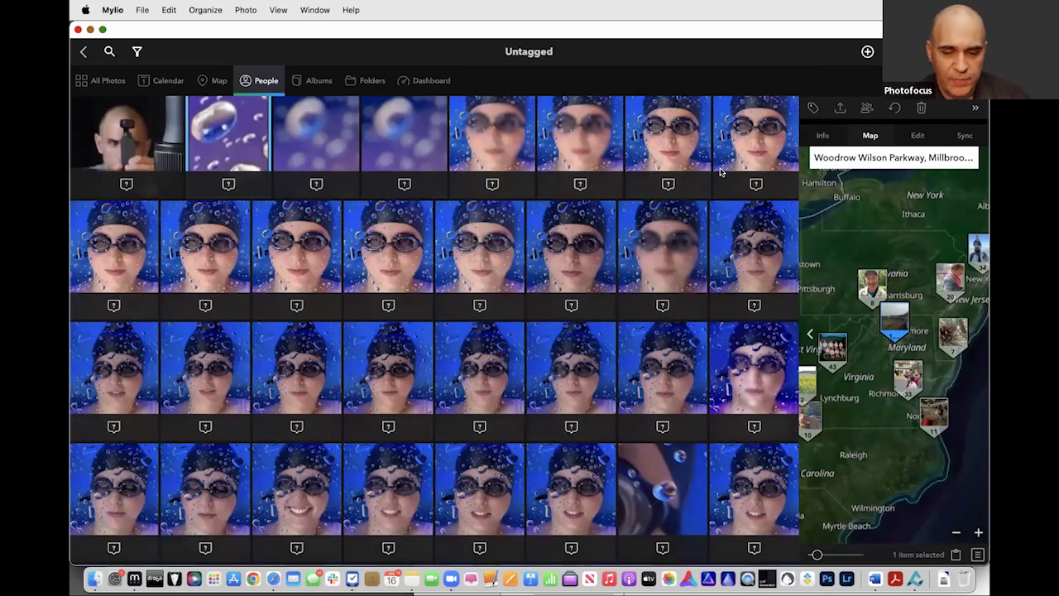
Open the batch face suggestions, retag the one mismatched face in the second person's set with the third suggested name, and approve the rest.
click(867, 108)
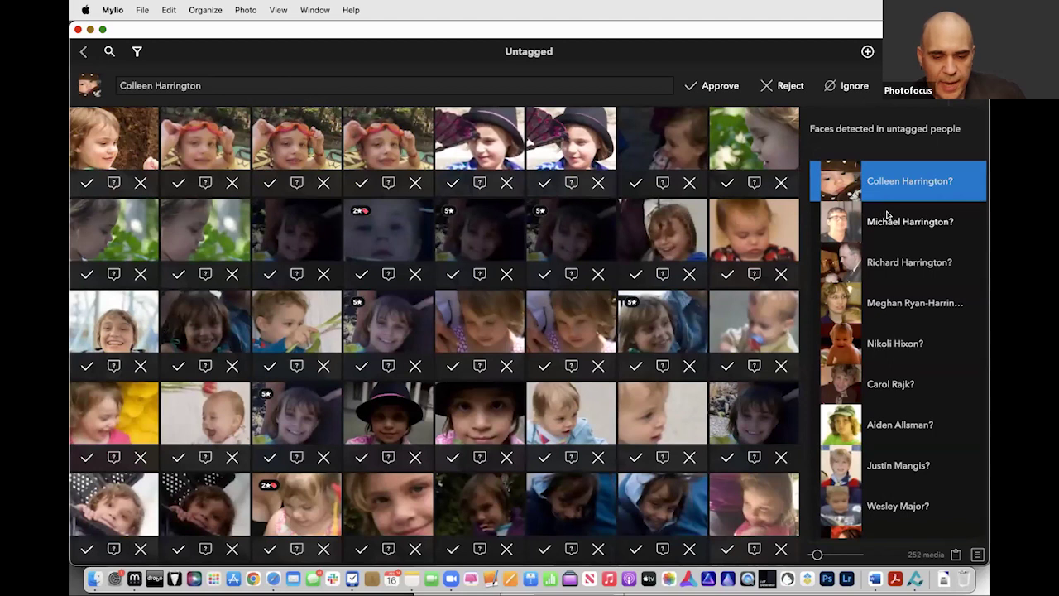
click(924, 223)
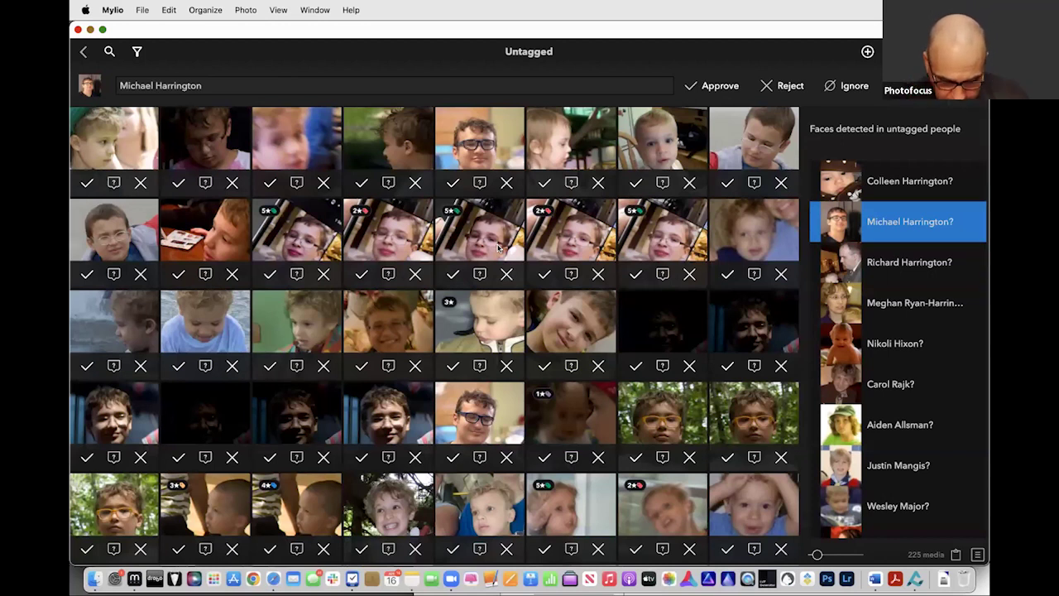
click(571, 456)
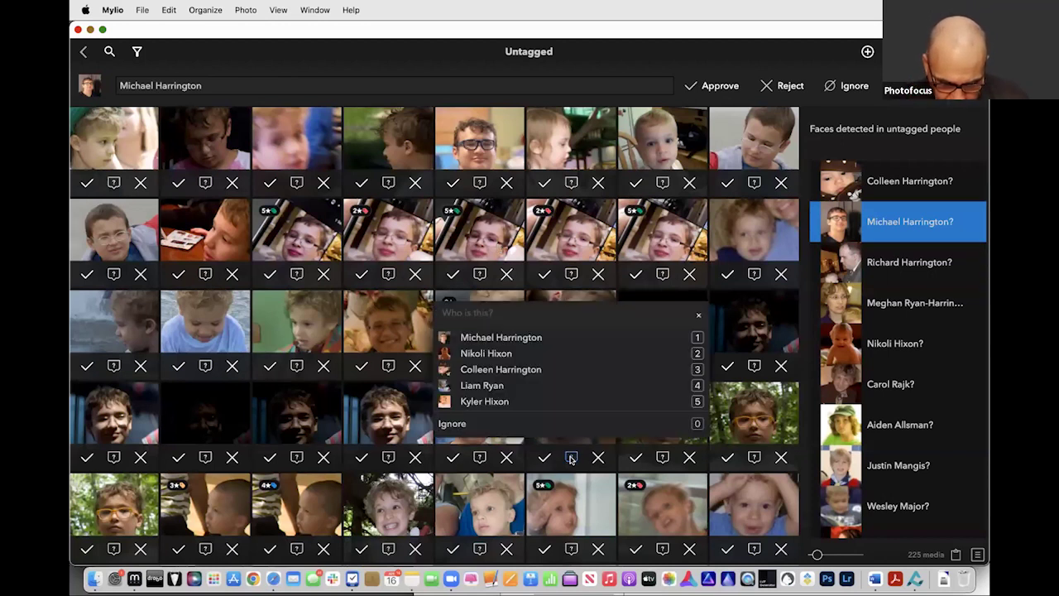
click(477, 370)
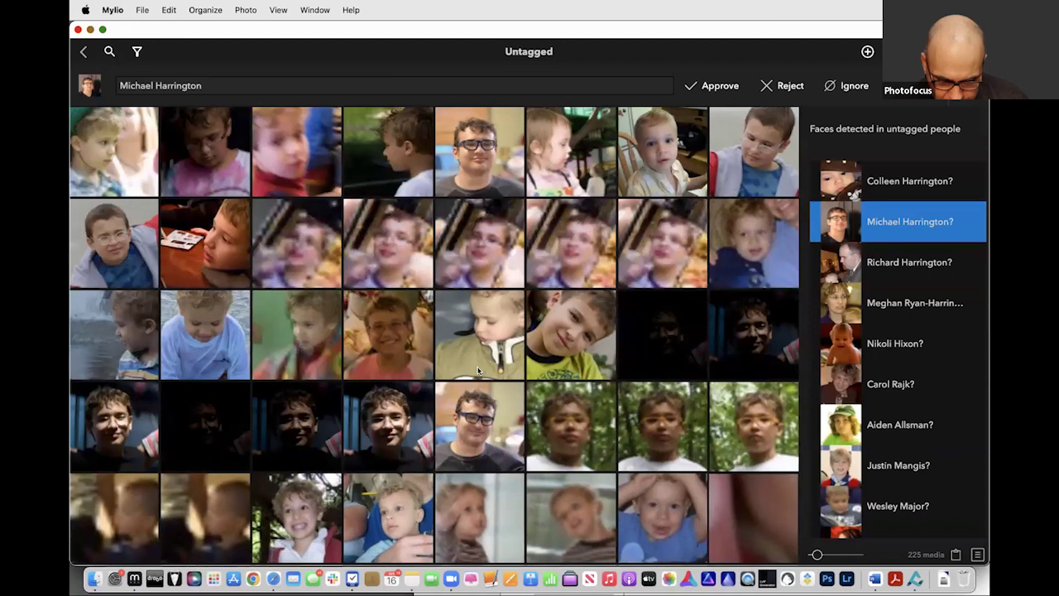
click(712, 86)
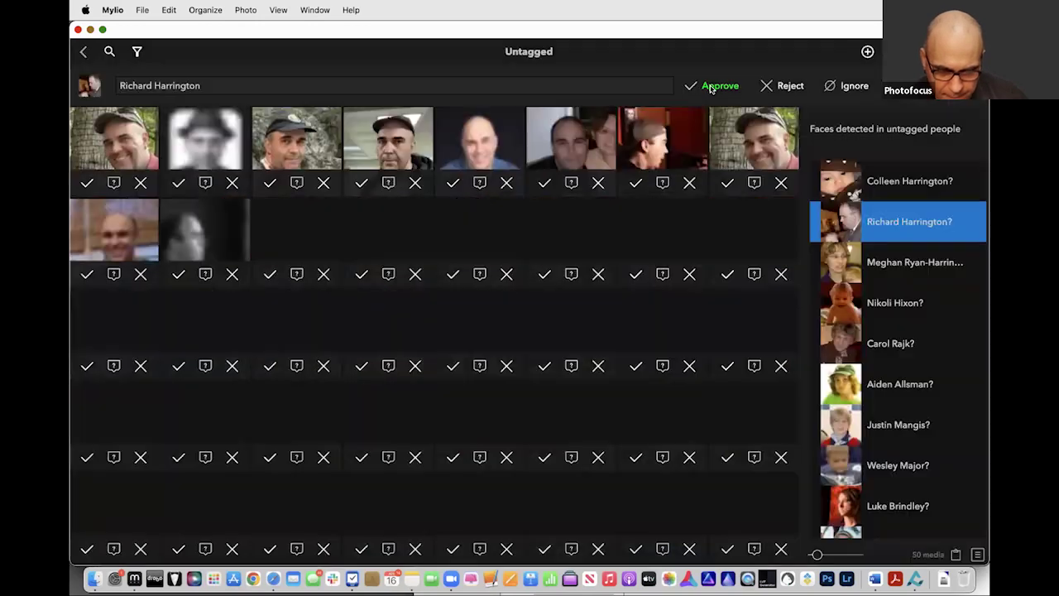
Approve all suggested faces of the bald man's set, including the three single matches left over.
scroll(578, 315, down, 5)
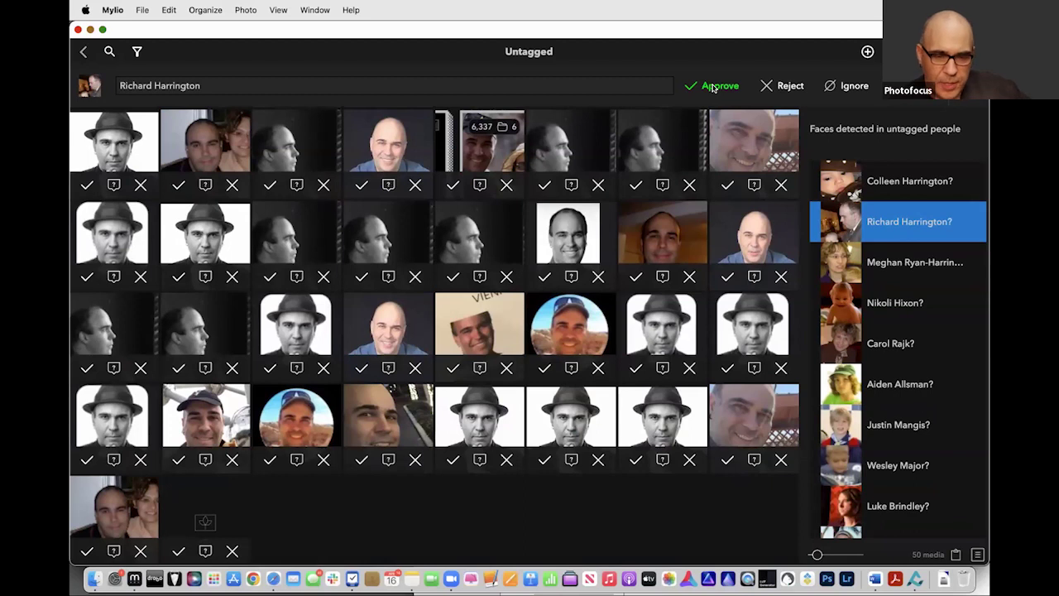
click(713, 87)
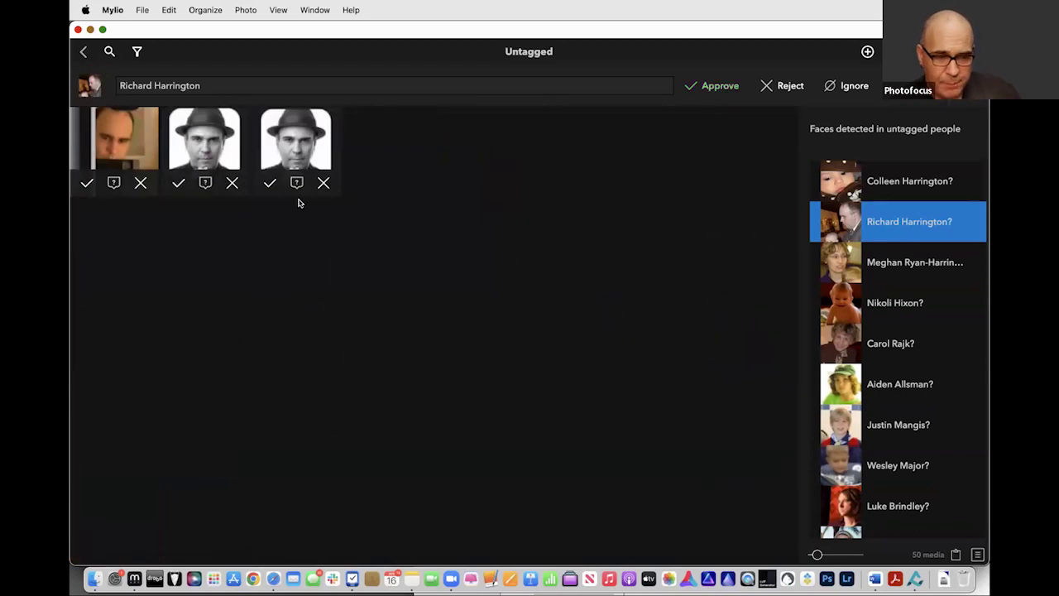
click(178, 184)
click(177, 184)
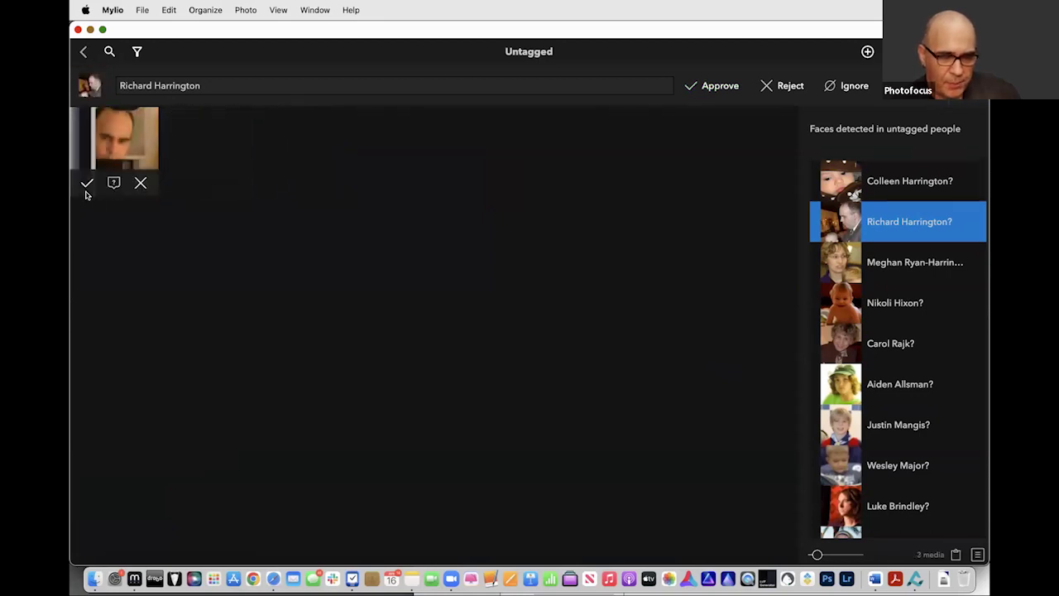
click(86, 183)
Approve the suggested faces of the curly-haired woman with glasses and of the two people listed after her.
click(892, 304)
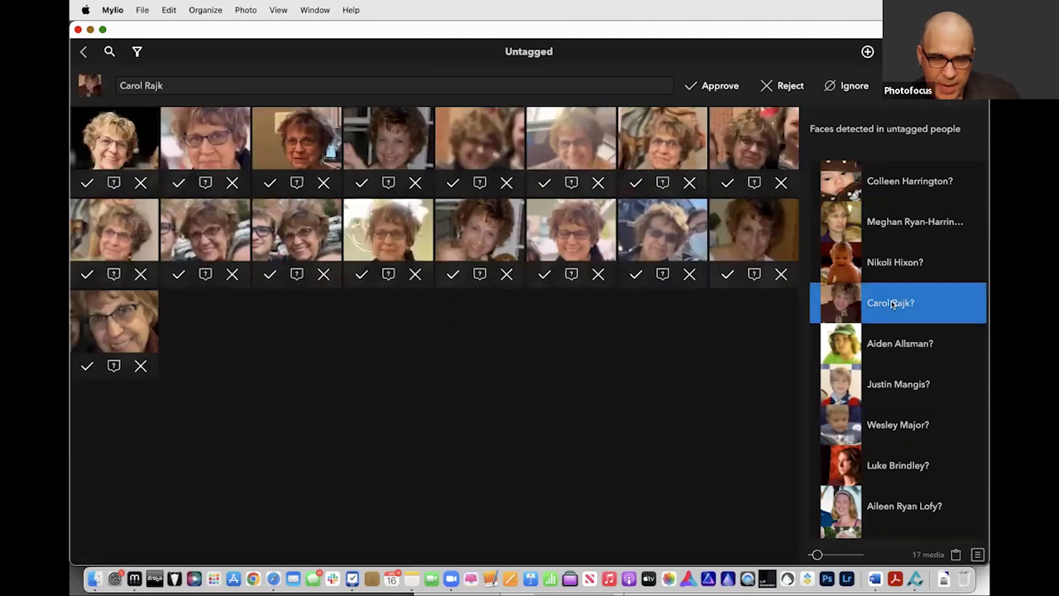
click(718, 87)
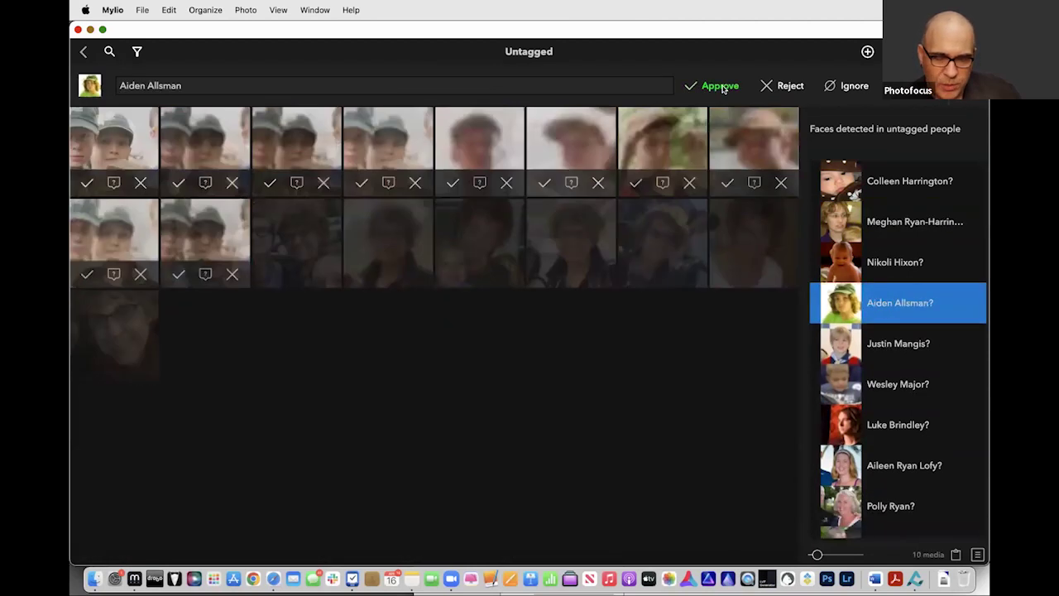
click(720, 86)
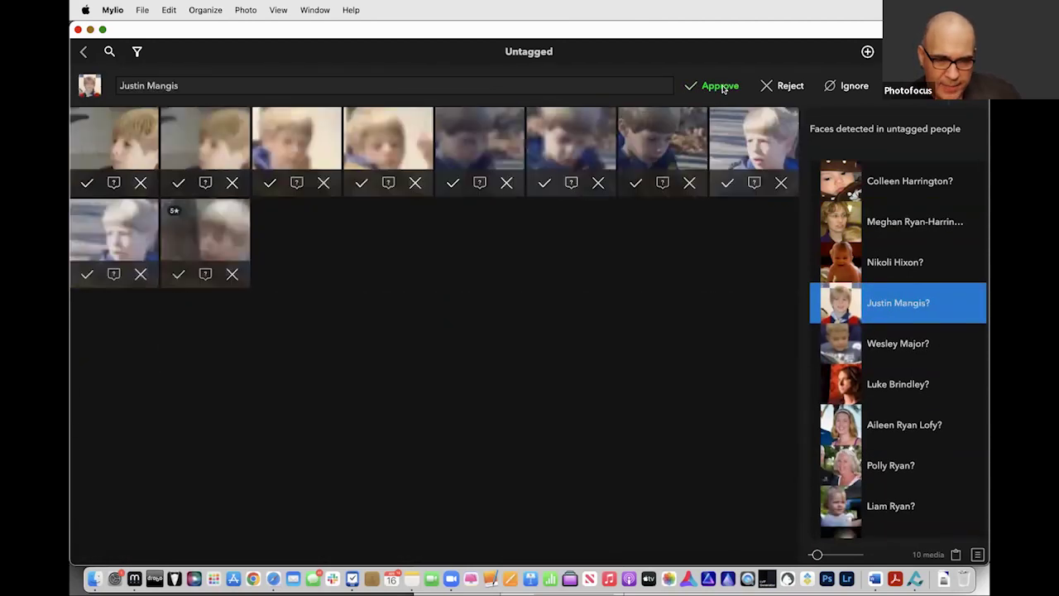
click(720, 86)
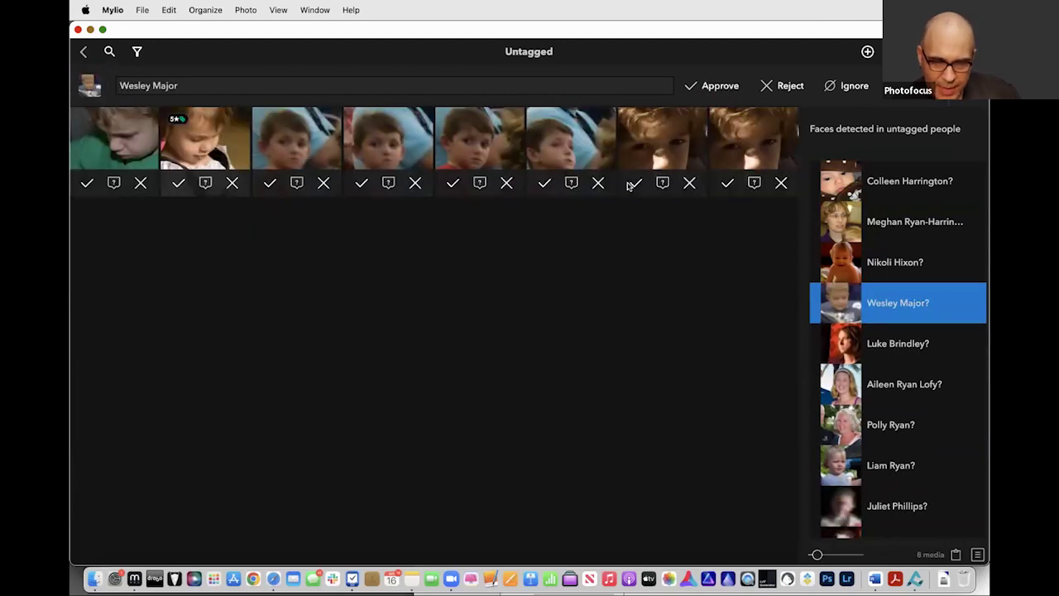
Approve the face suggestions for the long-haired man and the white-haired woman, skipping the mixed children's sets listed before each.
scroll(873, 312, down, 2)
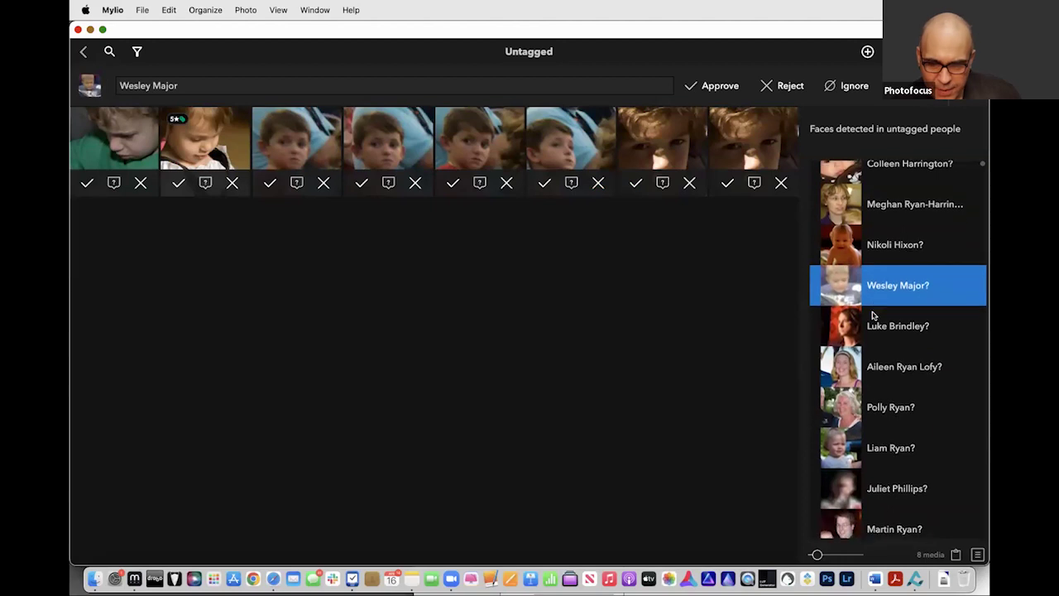
click(873, 312)
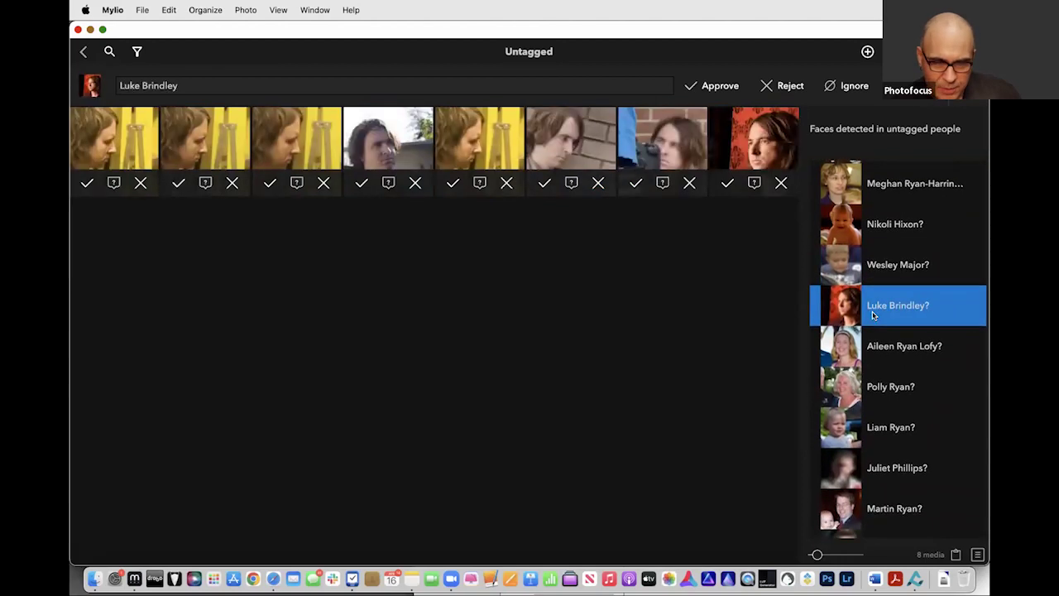
click(718, 91)
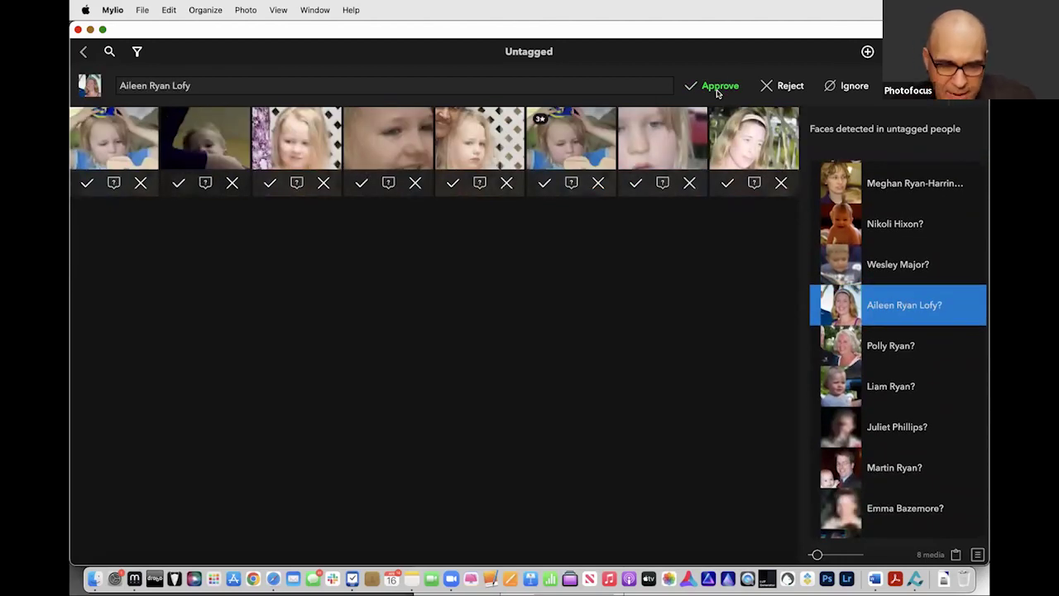
scroll(877, 282, down, 1)
click(877, 308)
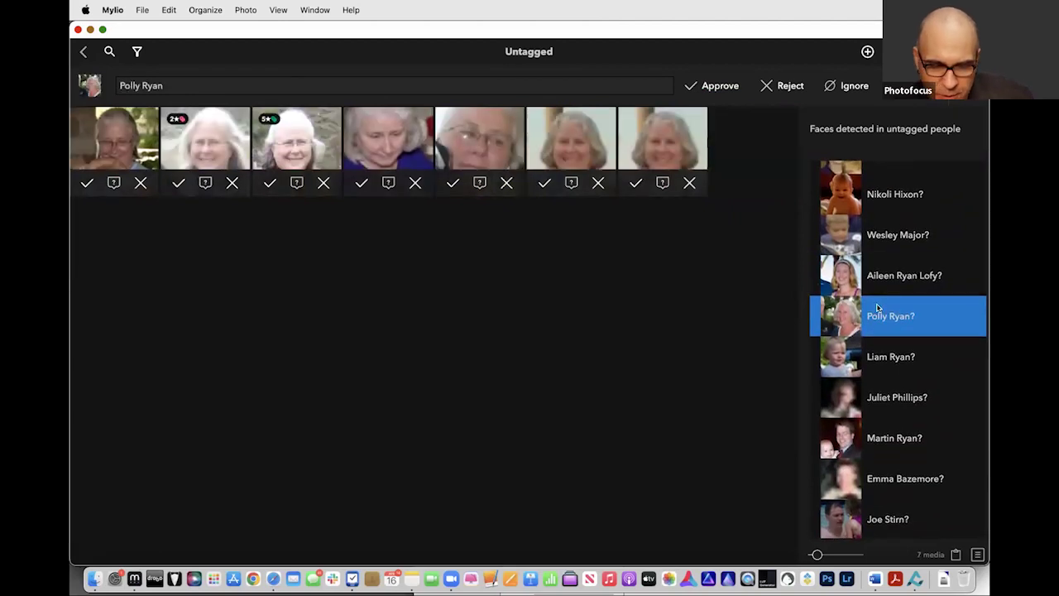
click(718, 89)
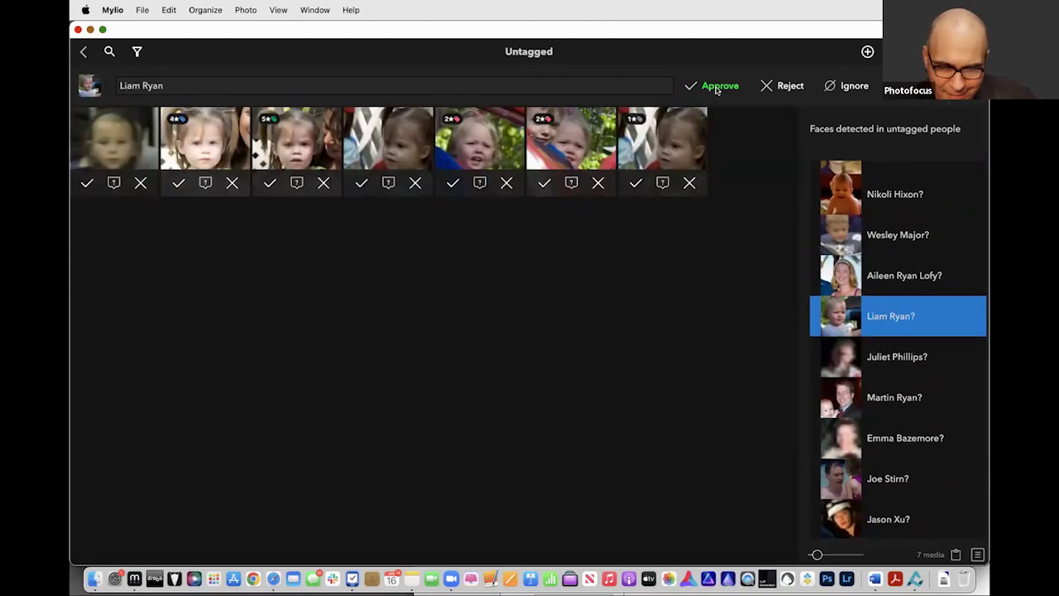
Skip the toddler set and the one after it, and approve the suggested faces of the three people that follow.
scroll(879, 323, down, 2)
click(873, 334)
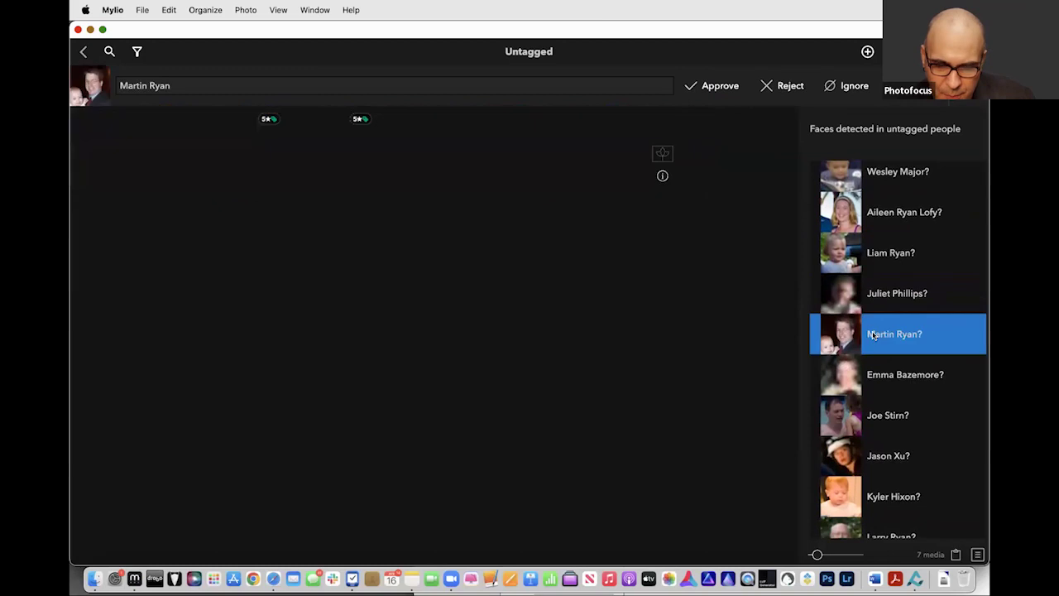
click(696, 88)
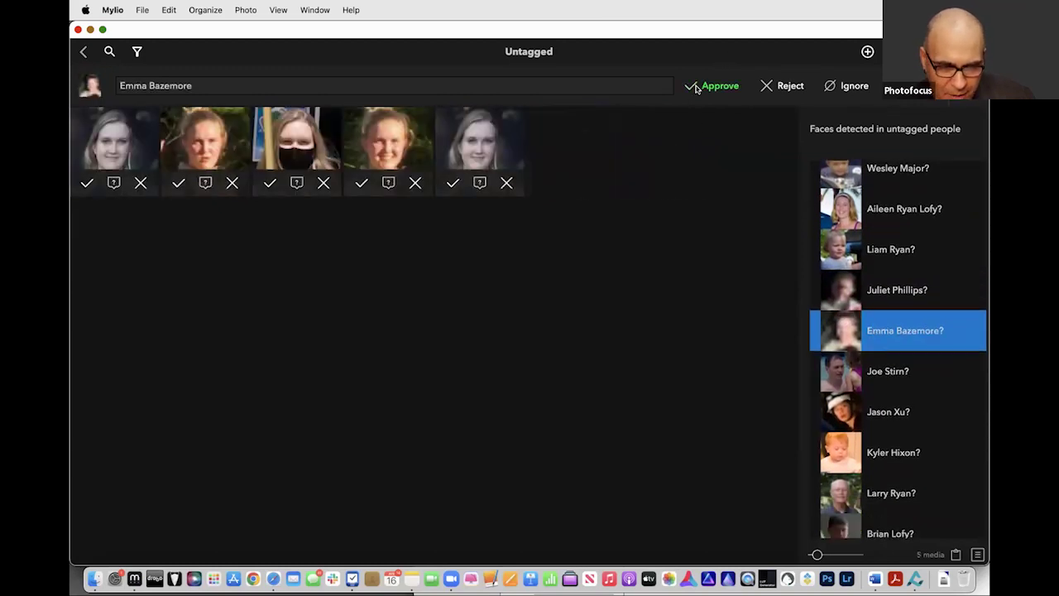
click(696, 88)
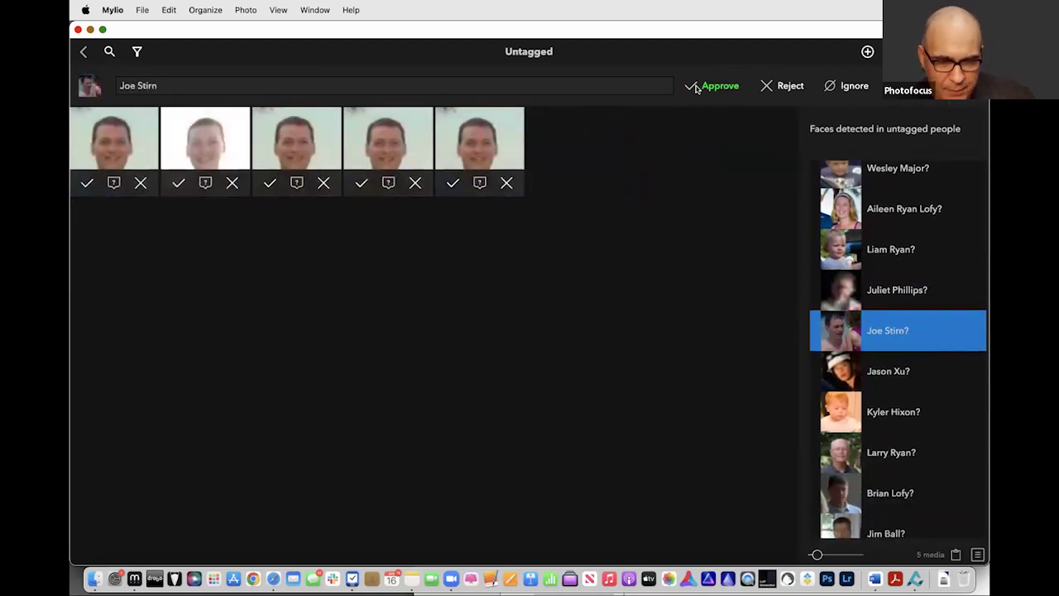
click(696, 88)
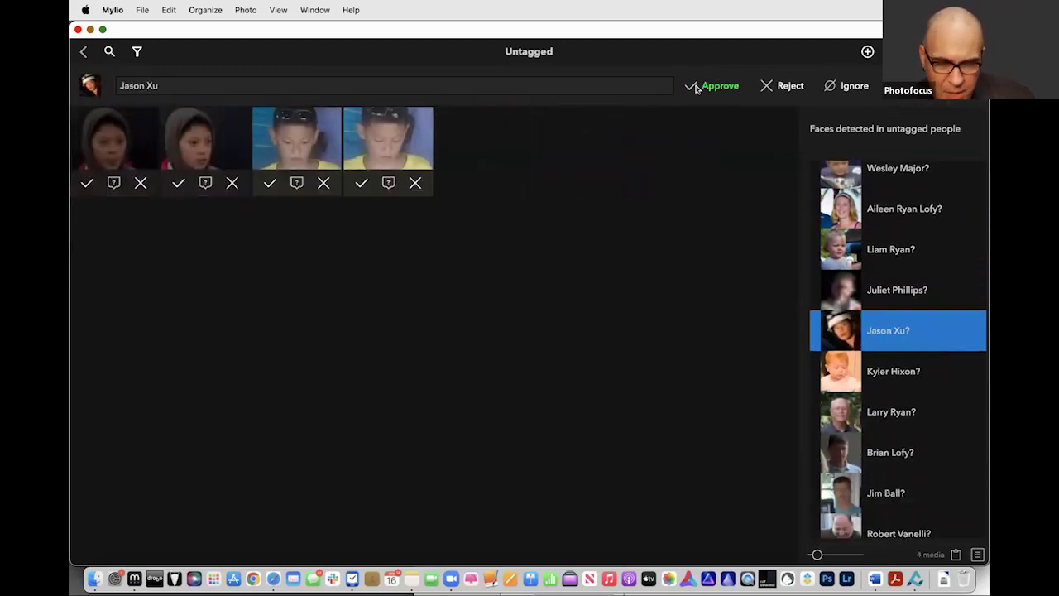
Return to the People overview and look through the alphabetical grid of named people and back to its start.
click(83, 54)
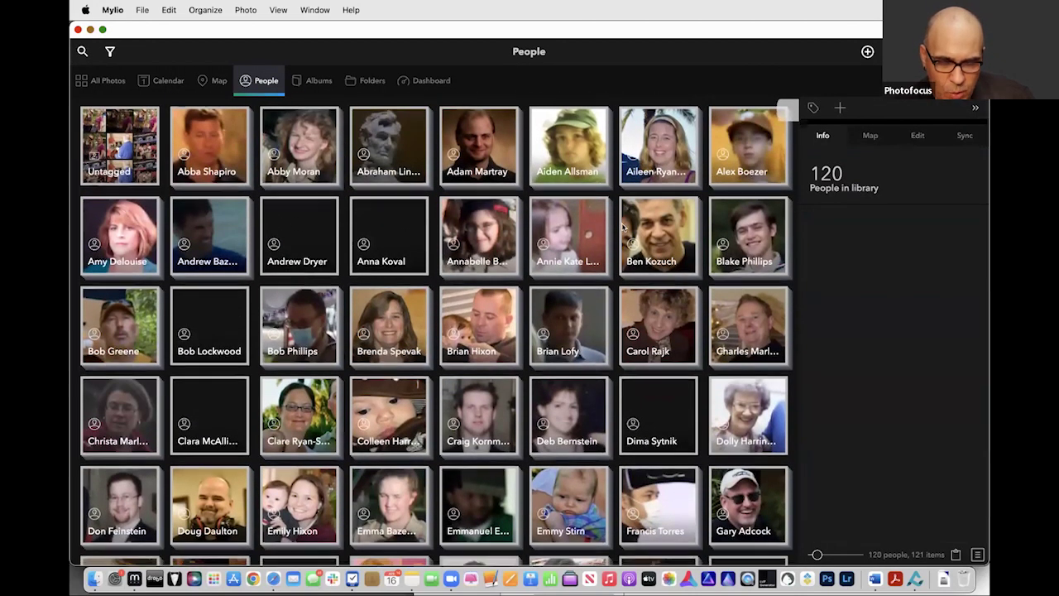
scroll(624, 227, down, 10)
scroll(624, 228, down, 7)
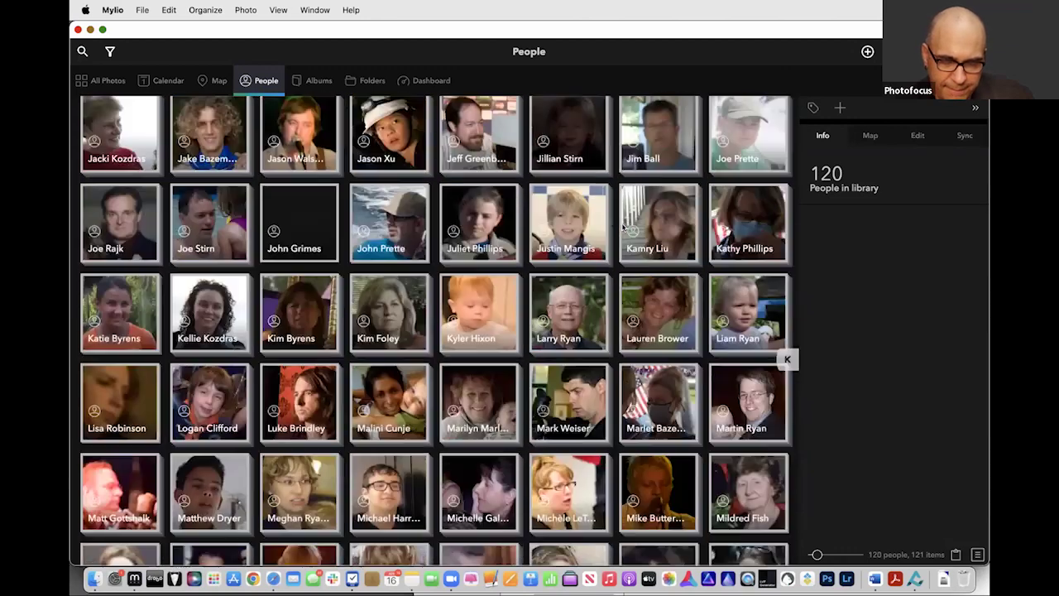
scroll(624, 228, up, 5)
scroll(167, 46, up, 8)
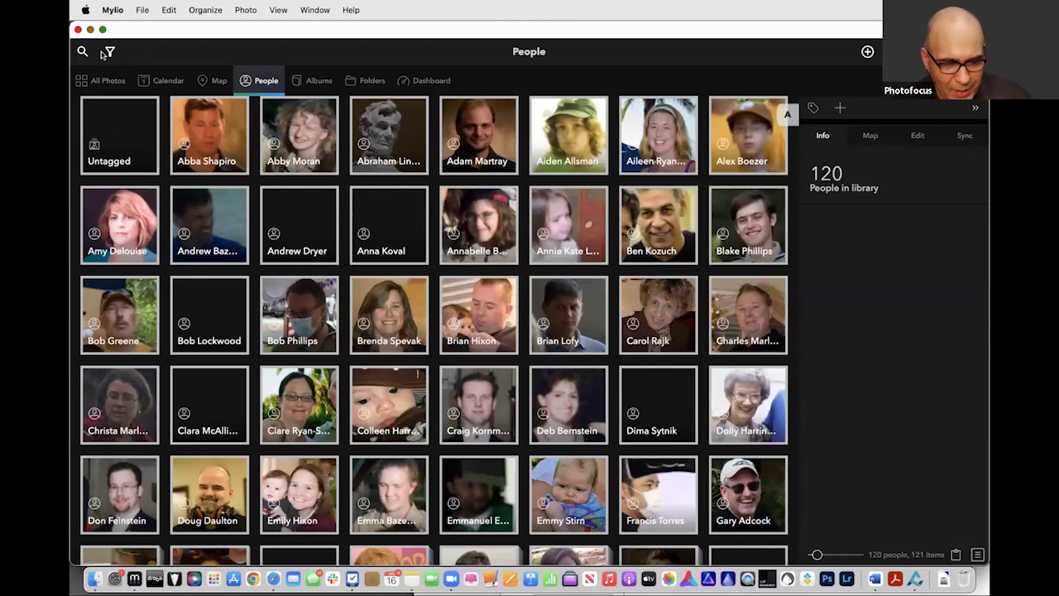
click(83, 50)
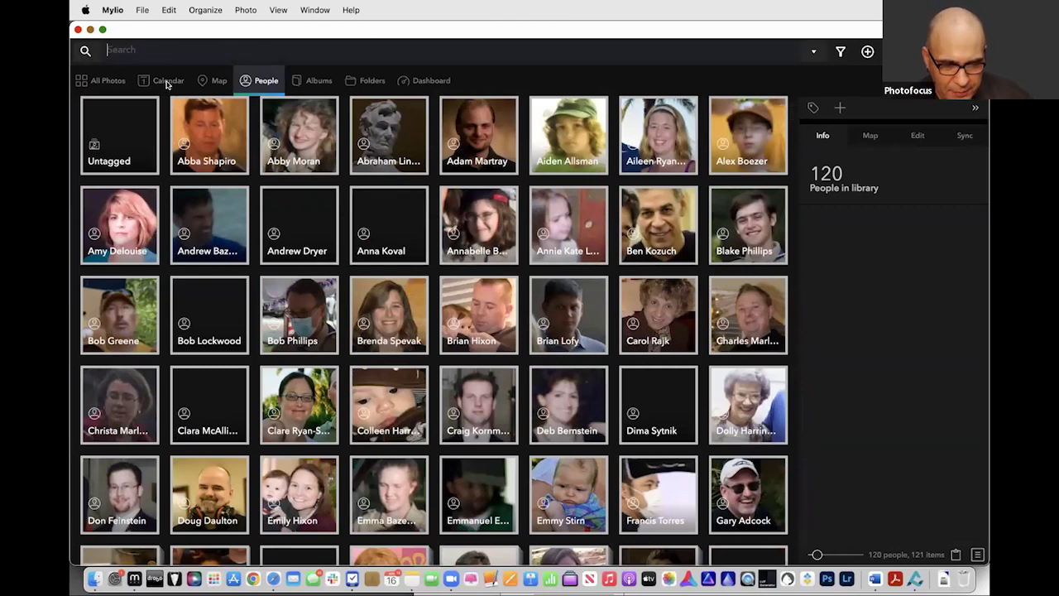
click(117, 82)
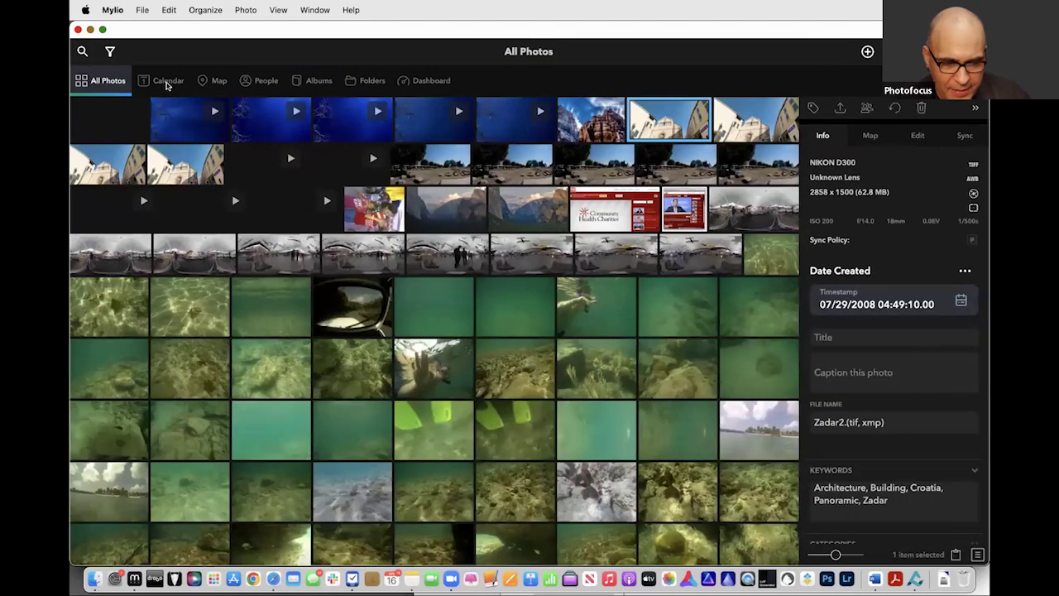
click(367, 81)
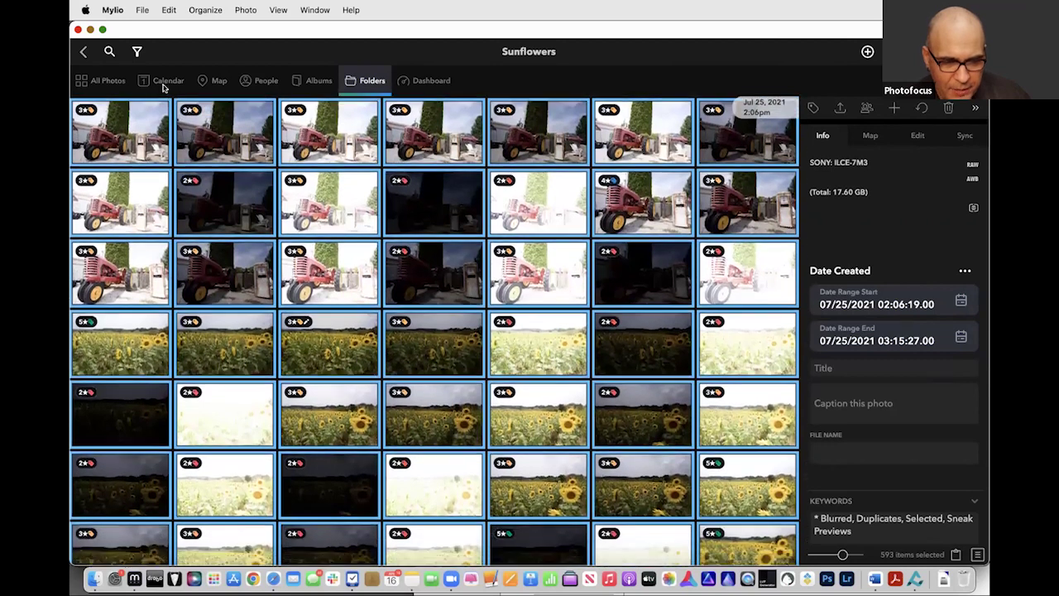
click(108, 52)
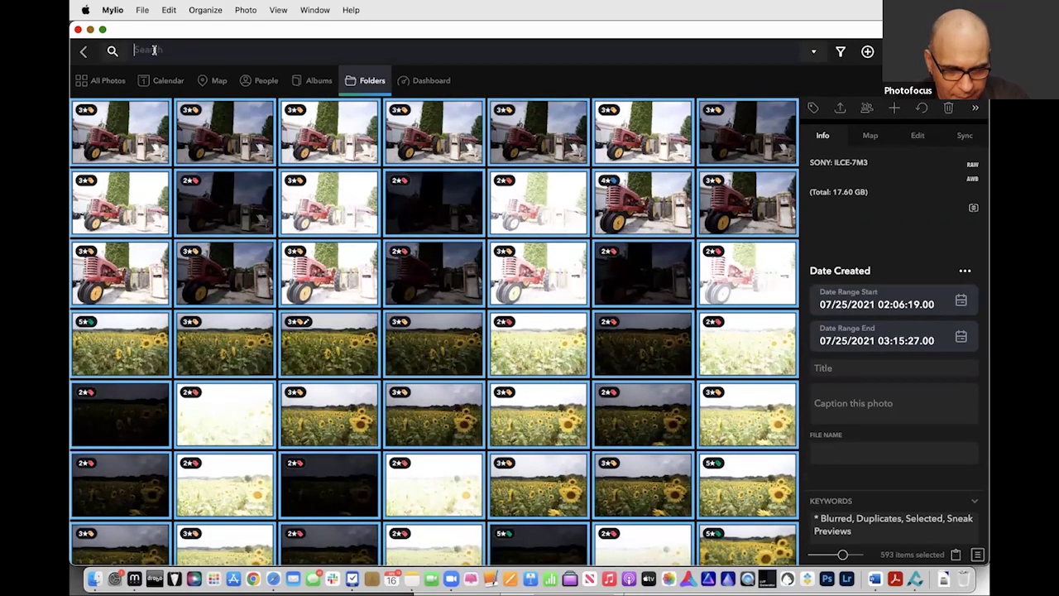
text(megha)
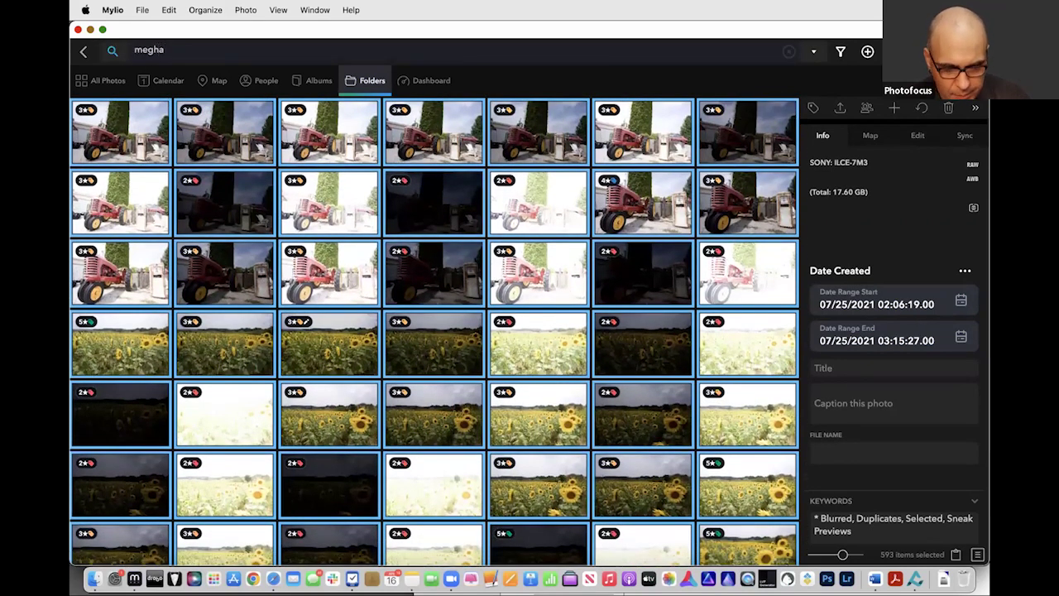
text(n)
key(Escape)
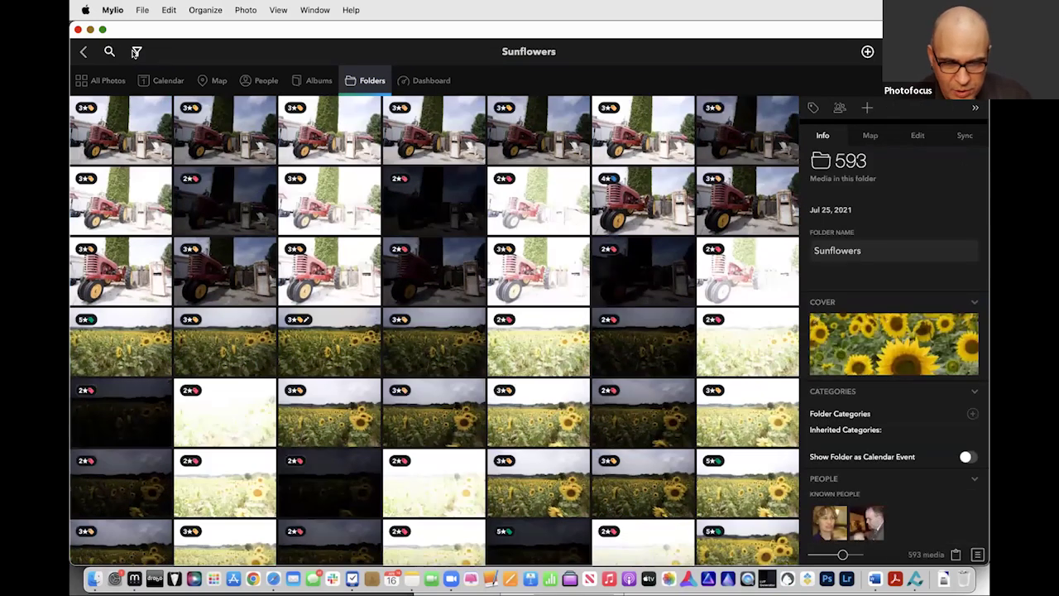
Filter the Sunflowers folder by person to show only the photos of the woman with glasses standing among the sunflowers.
click(138, 52)
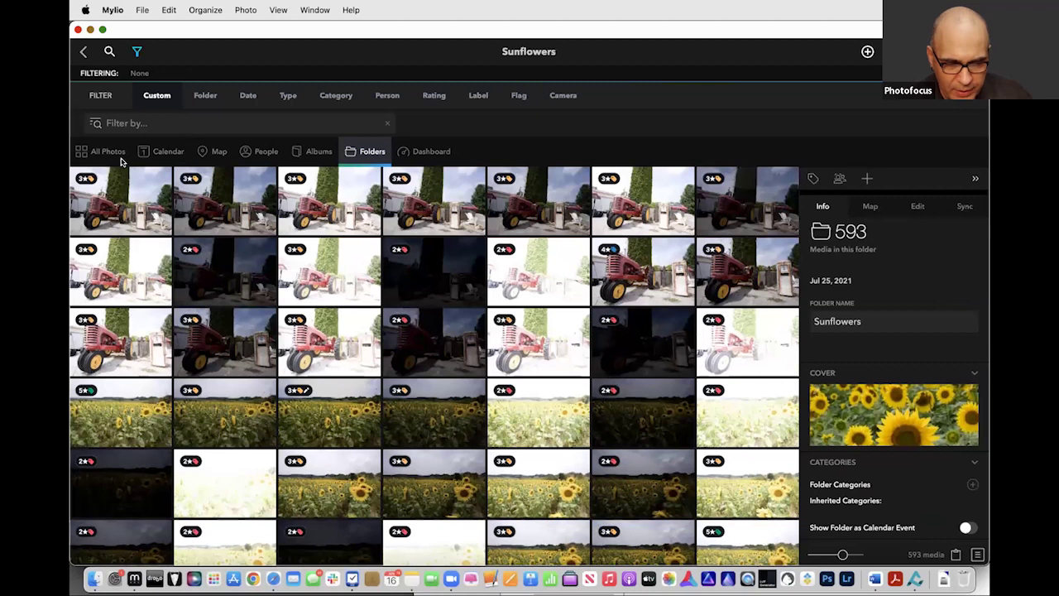
click(265, 154)
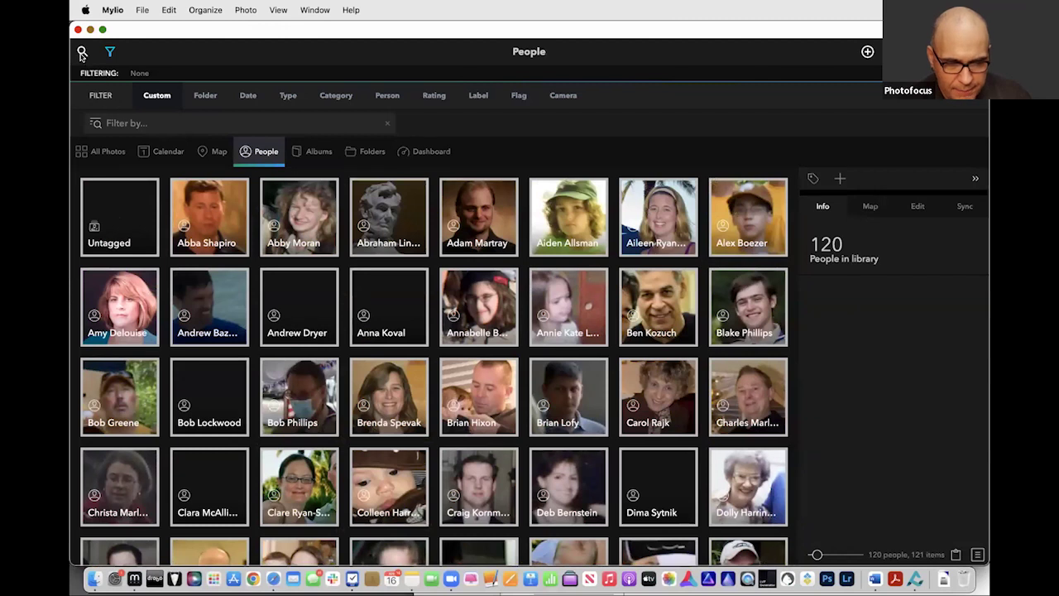
click(366, 154)
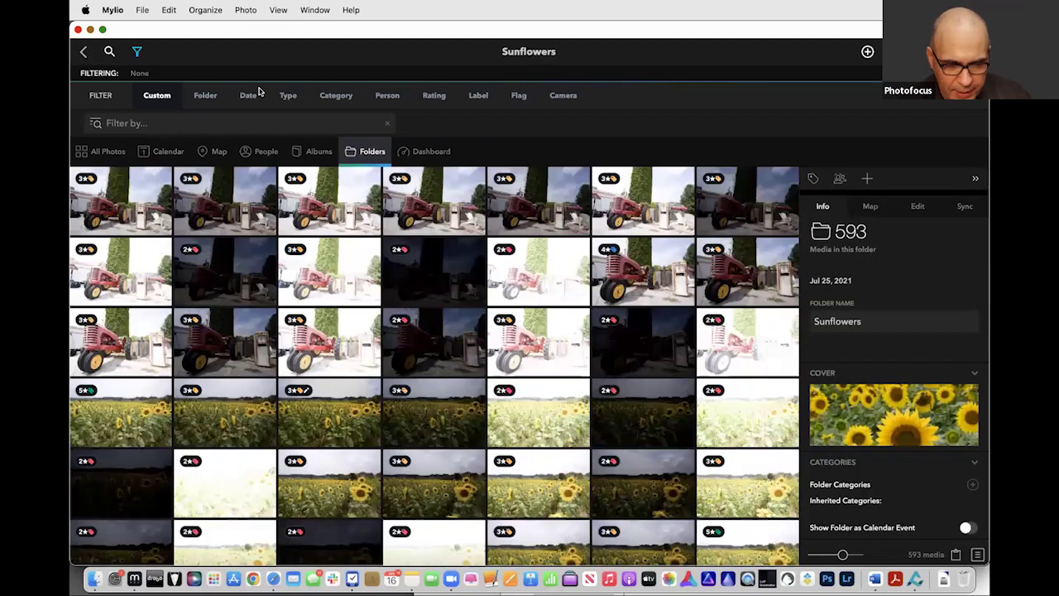
click(386, 95)
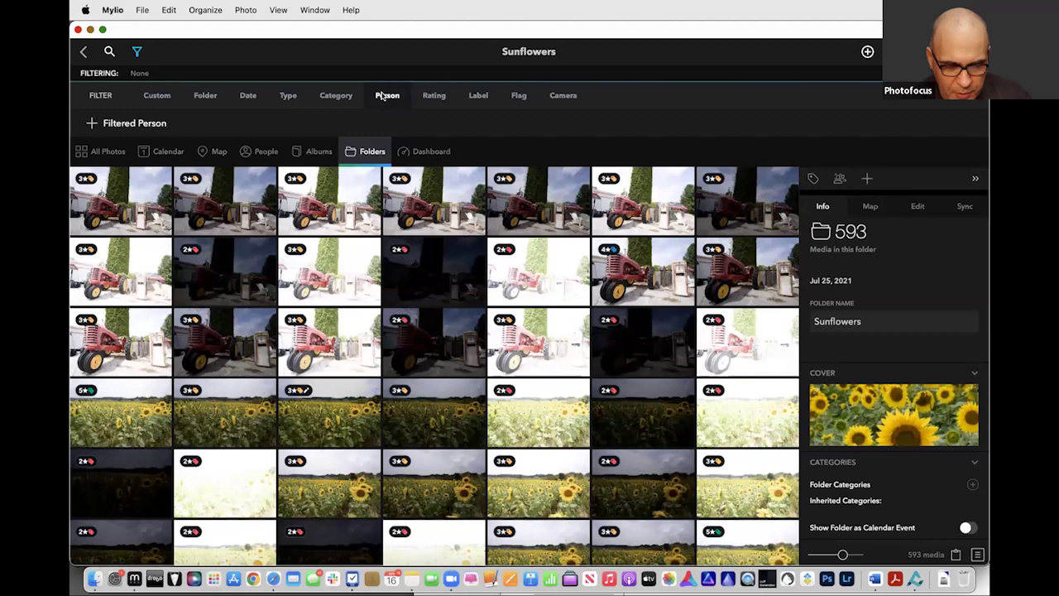
click(91, 122)
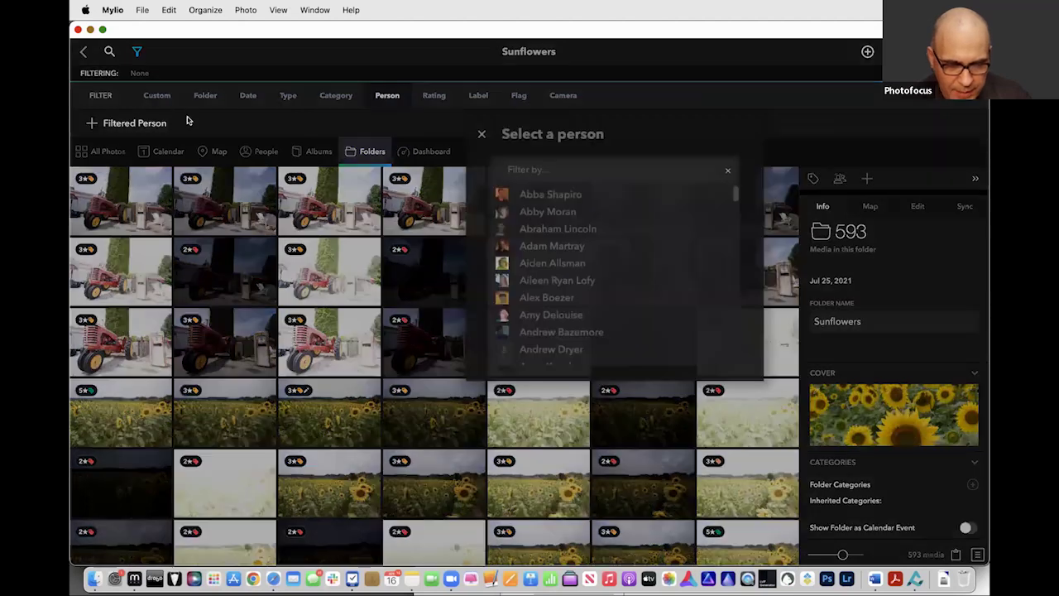
scroll(571, 232, down, 20)
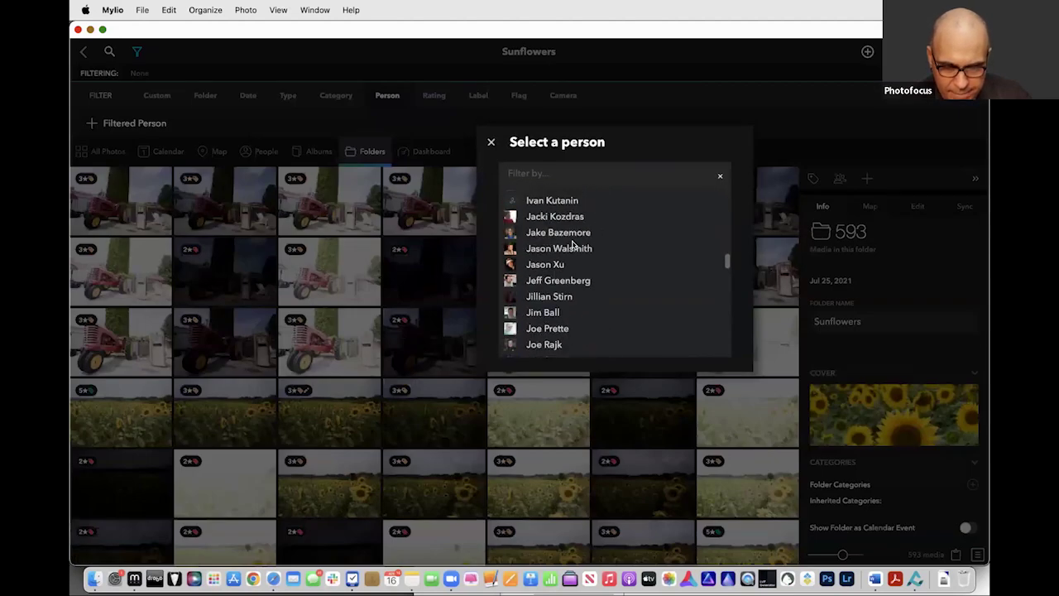
scroll(574, 244, down, 4)
scroll(563, 248, up, 4)
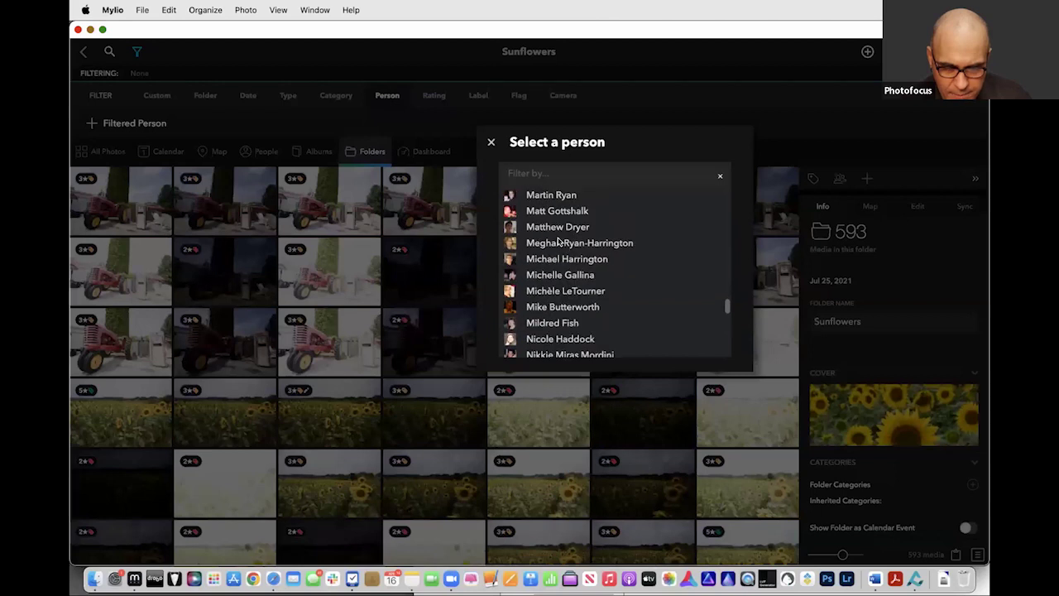
click(556, 243)
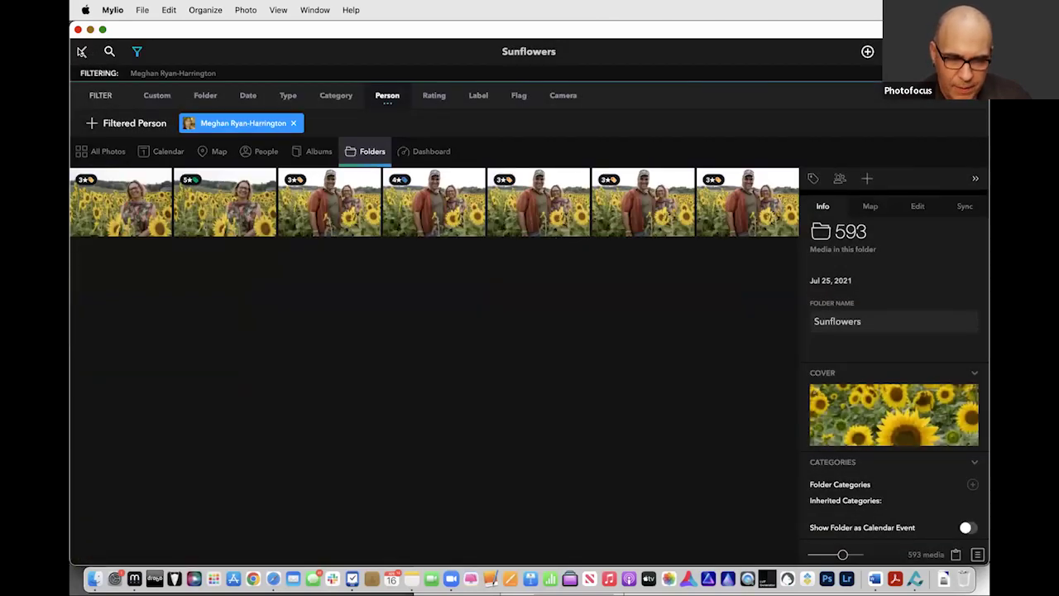
Narrow the person filter to the last 365 days in the Photos to Migrate folder and extend the view to all photos.
click(81, 52)
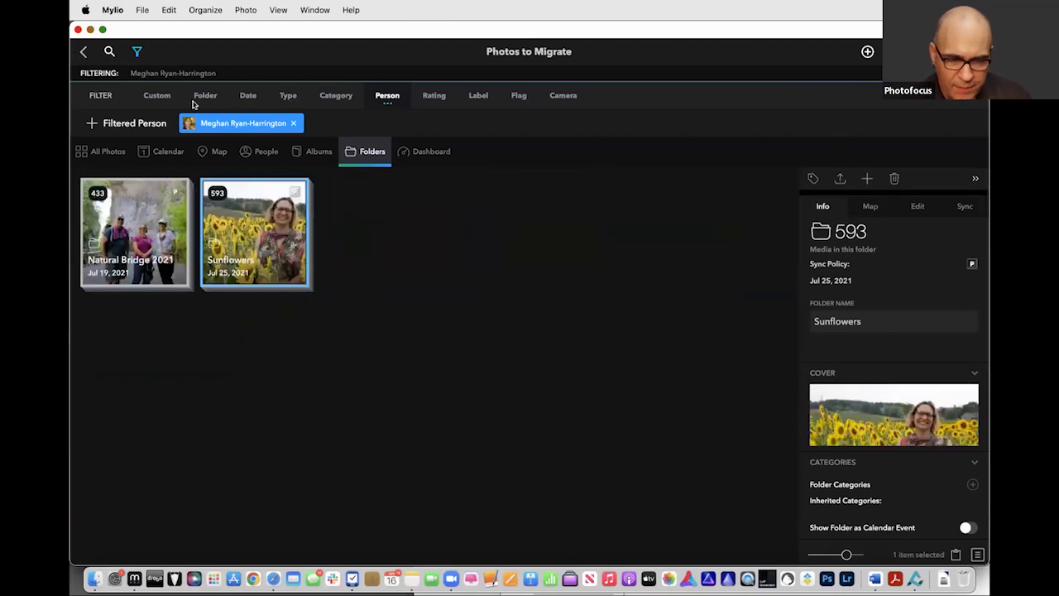
click(247, 96)
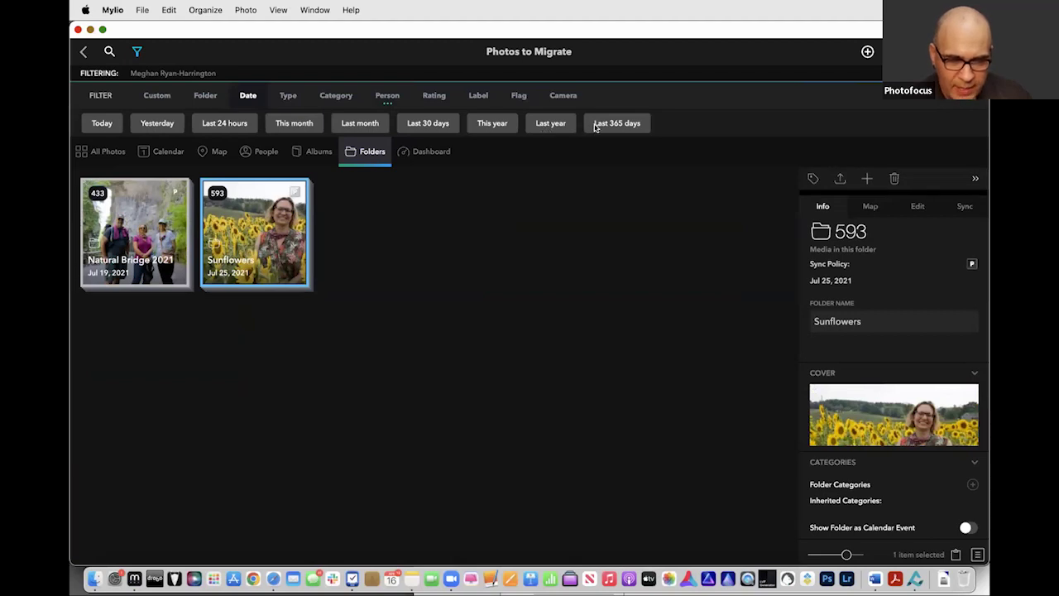
click(491, 123)
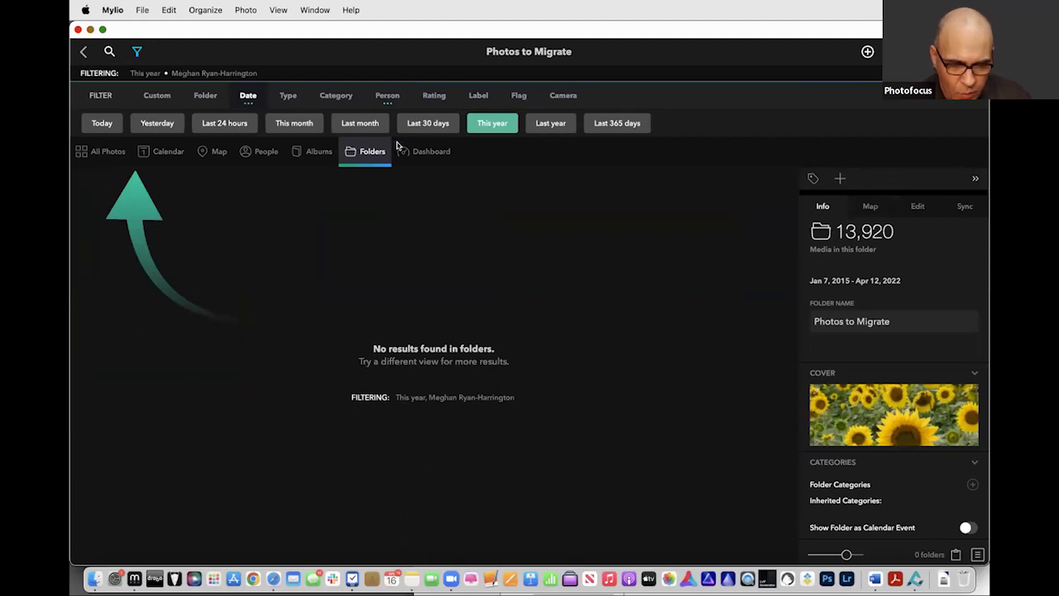
click(616, 124)
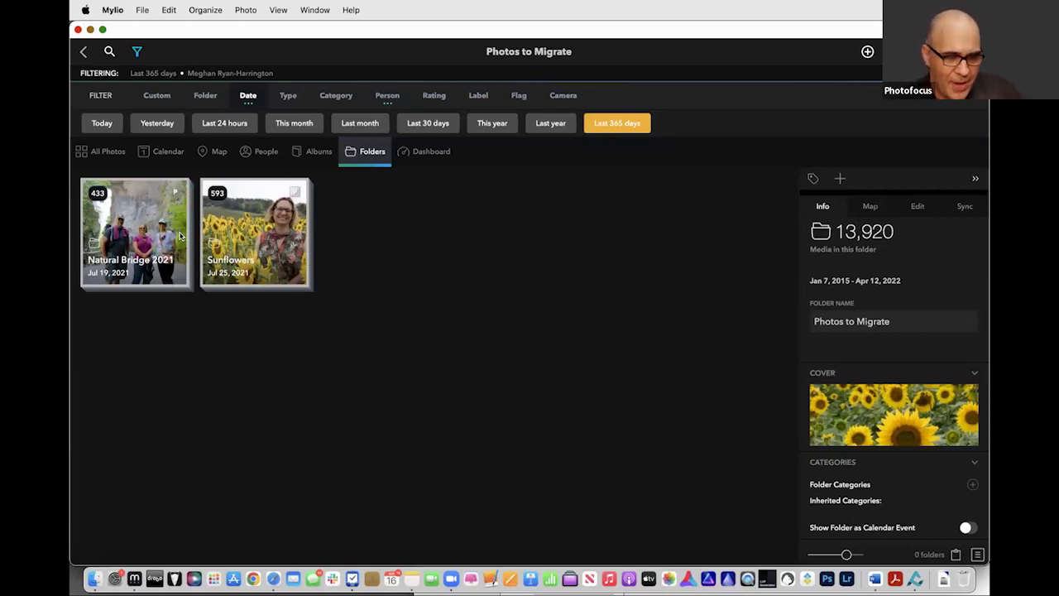
click(94, 155)
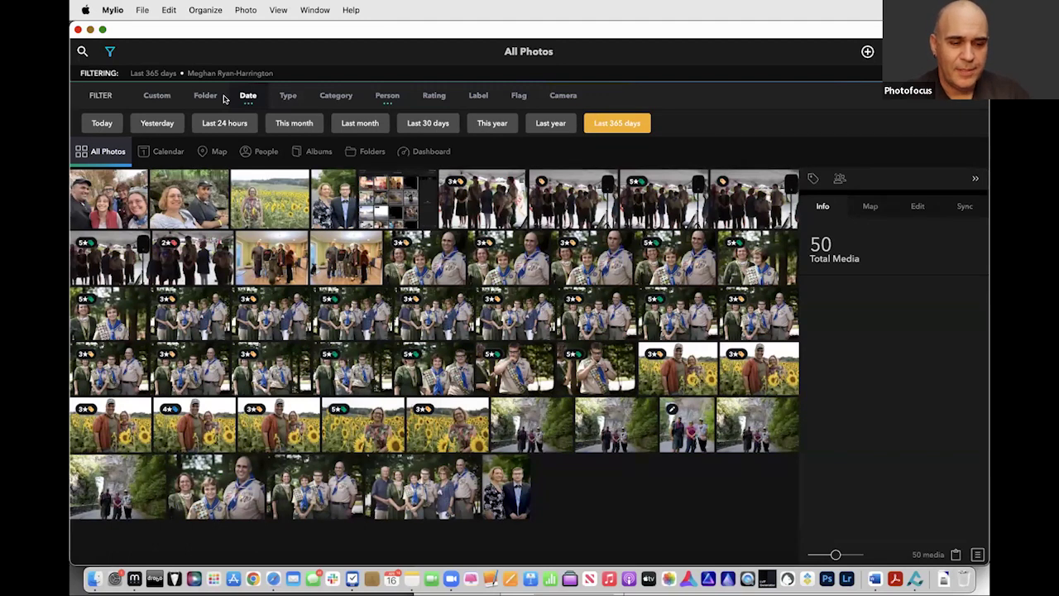
Clear the date and person filters and search the whole library for "beer".
click(198, 9)
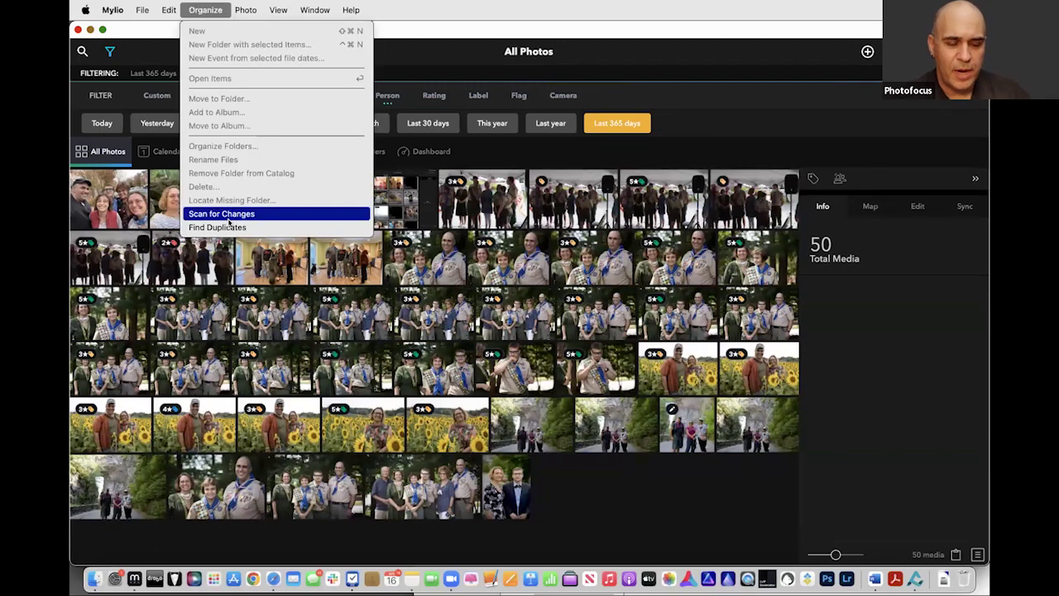
click(146, 50)
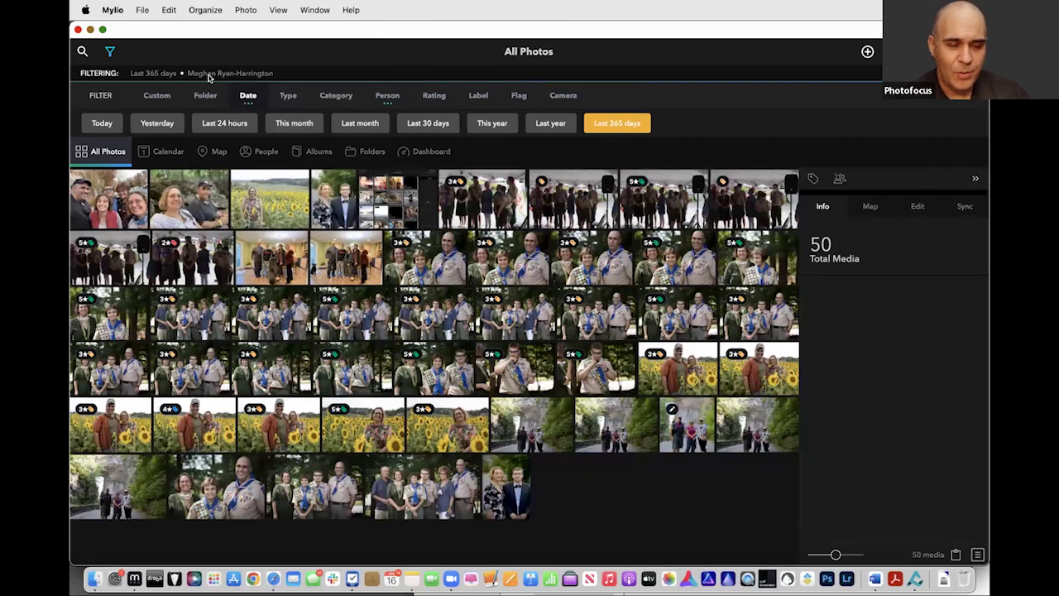
click(617, 122)
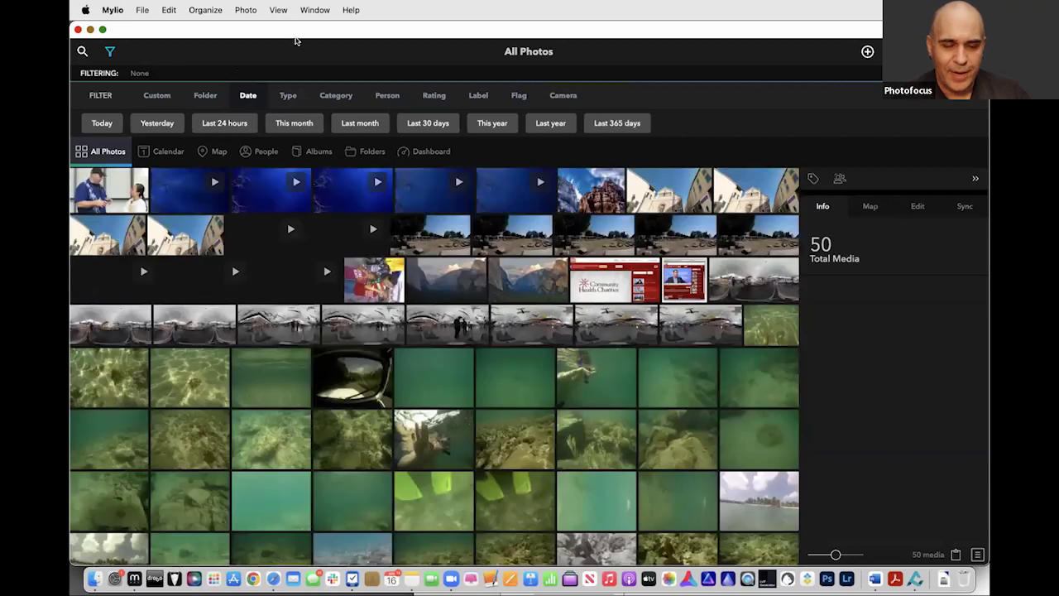
click(81, 52)
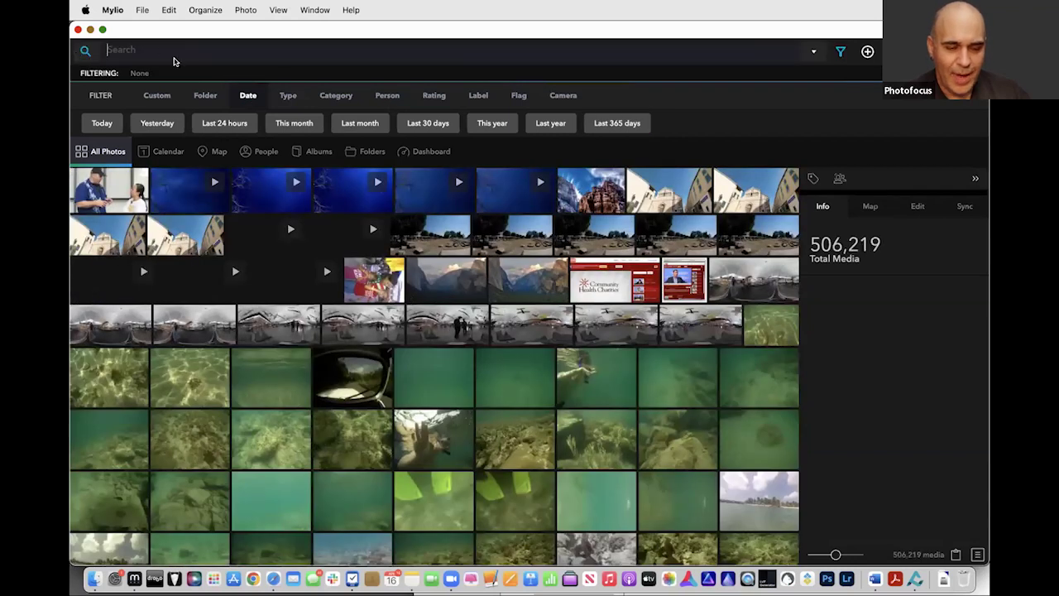
text(beer)
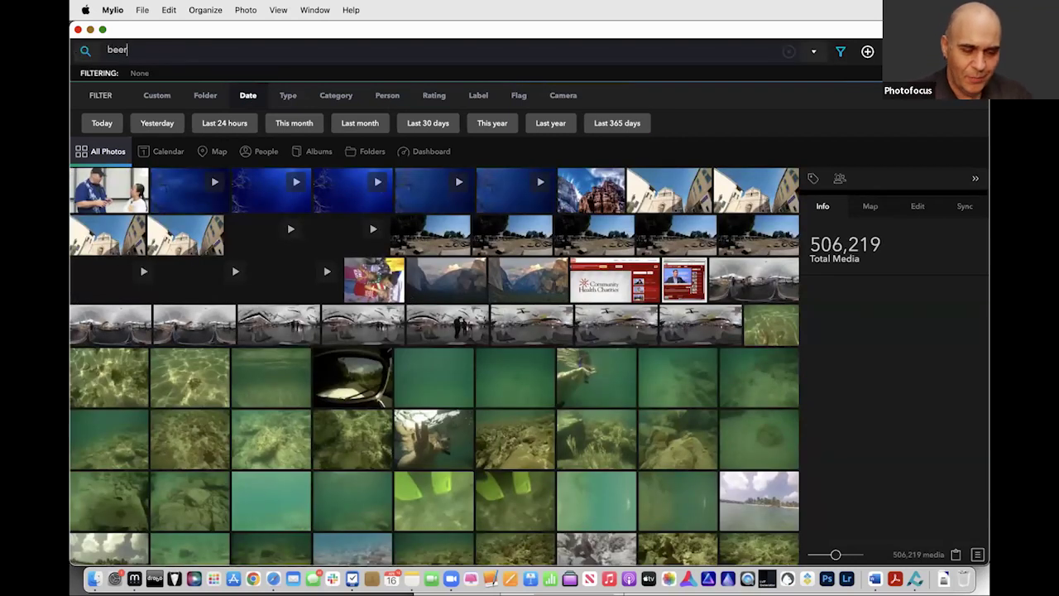
key(Return)
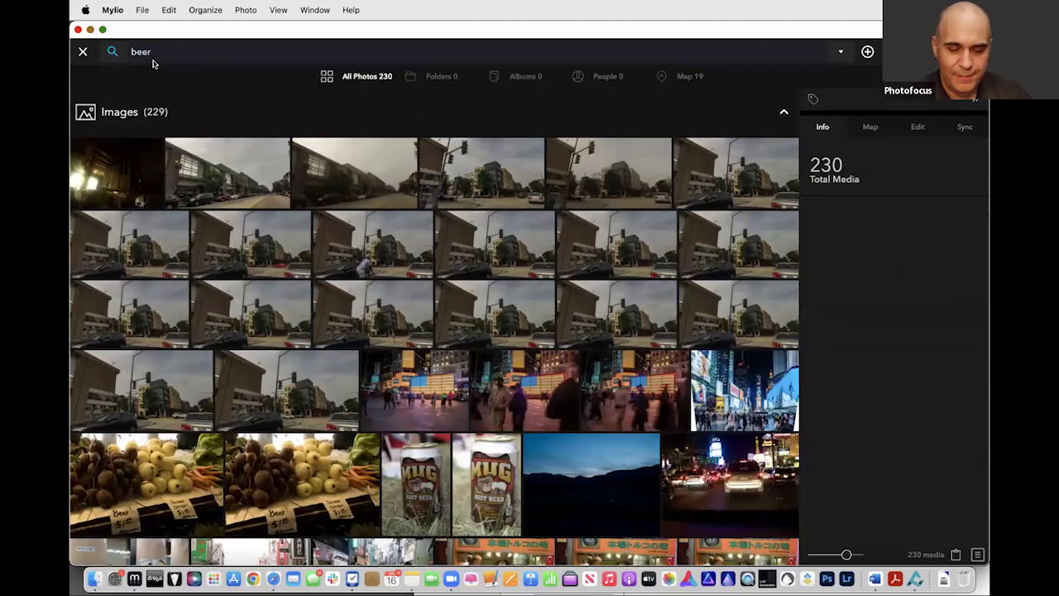
Look through the image results for "beer" down to the end, checking which photos contain the word or the drink.
scroll(187, 128, down, 5)
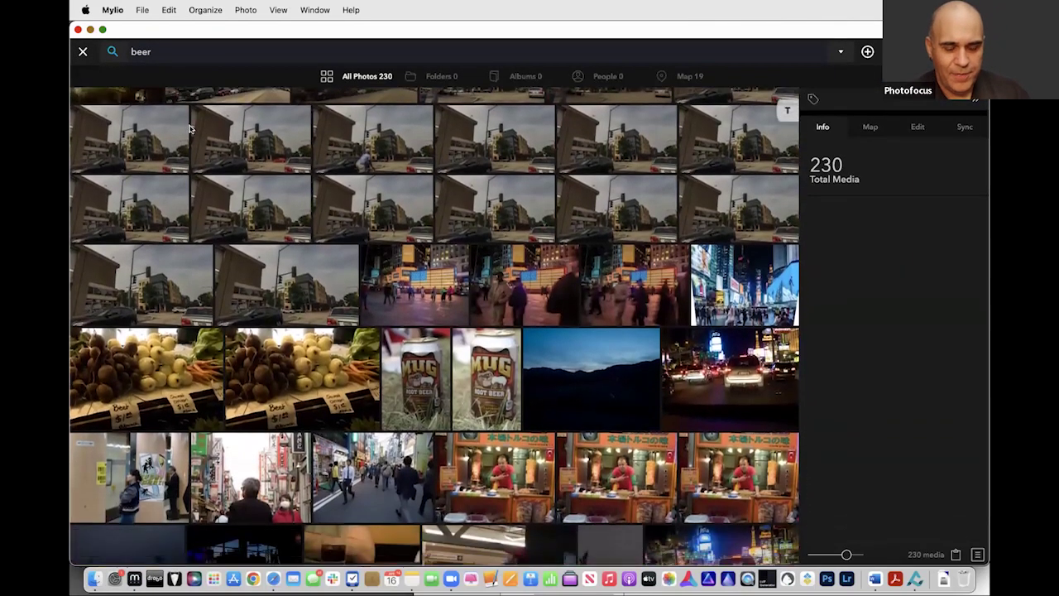
scroll(361, 267, down, 1)
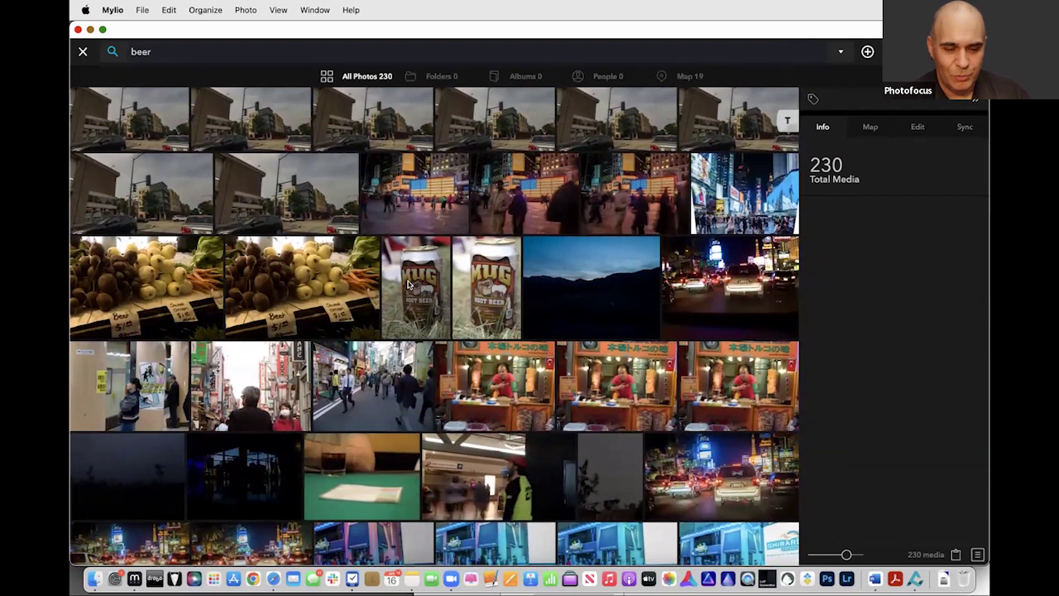
scroll(407, 284, down, 10)
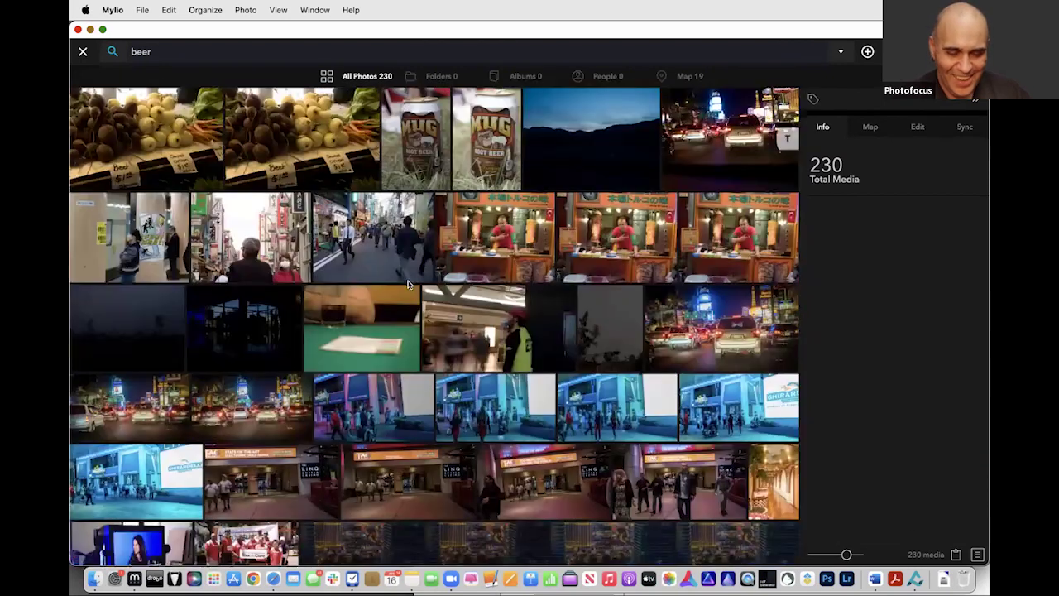
scroll(407, 284, down, 8)
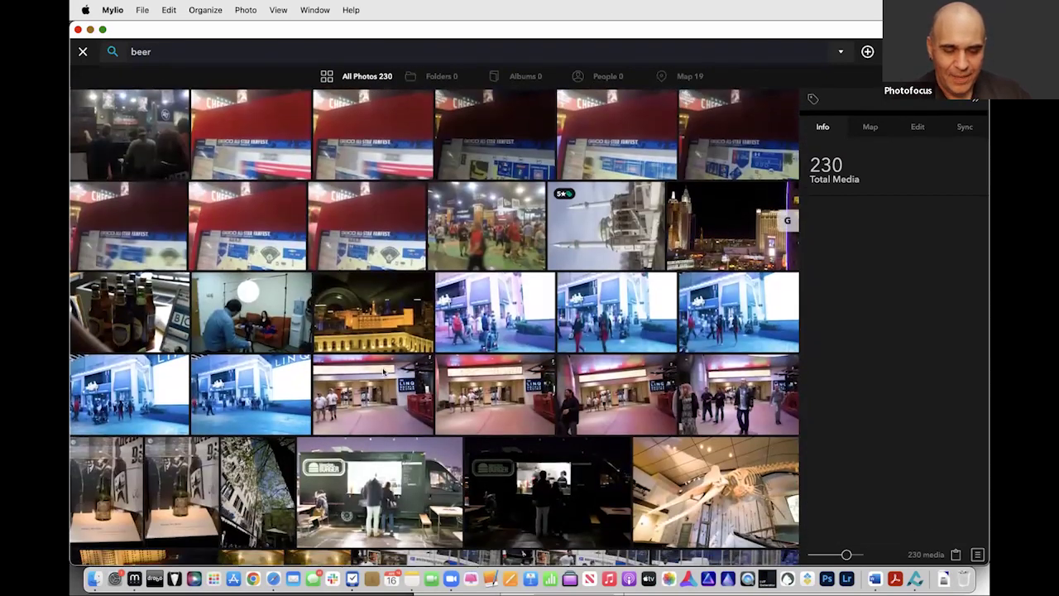
scroll(383, 372, down, 6)
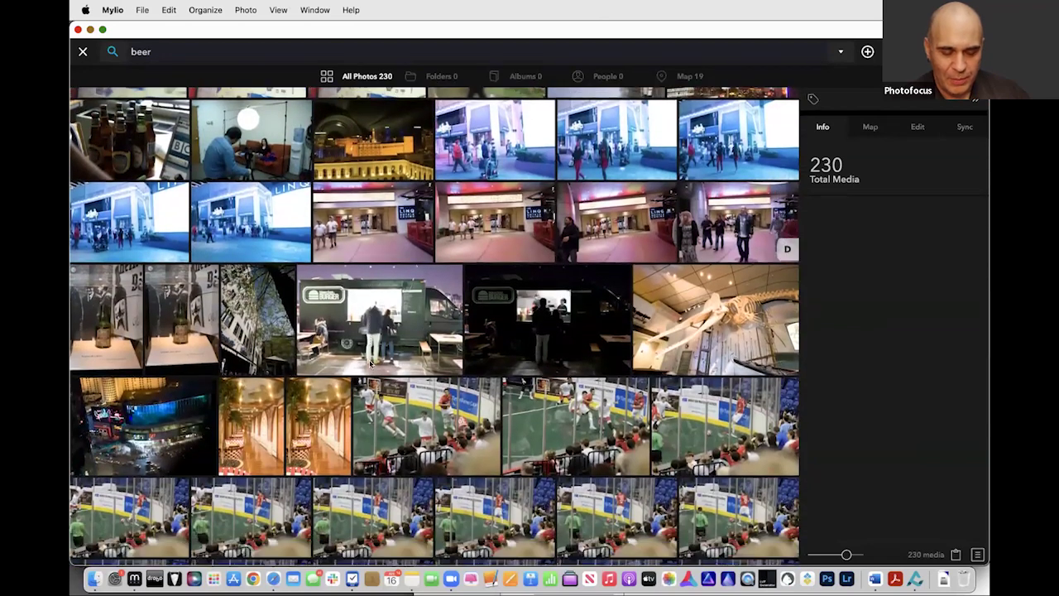
scroll(409, 333, down, 7)
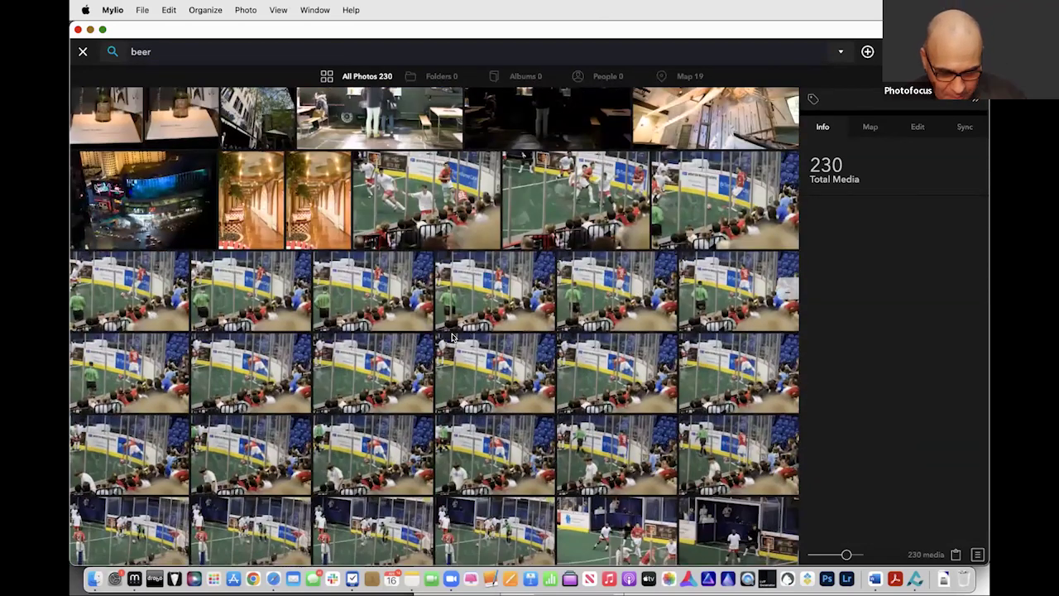
scroll(471, 364, up, 15)
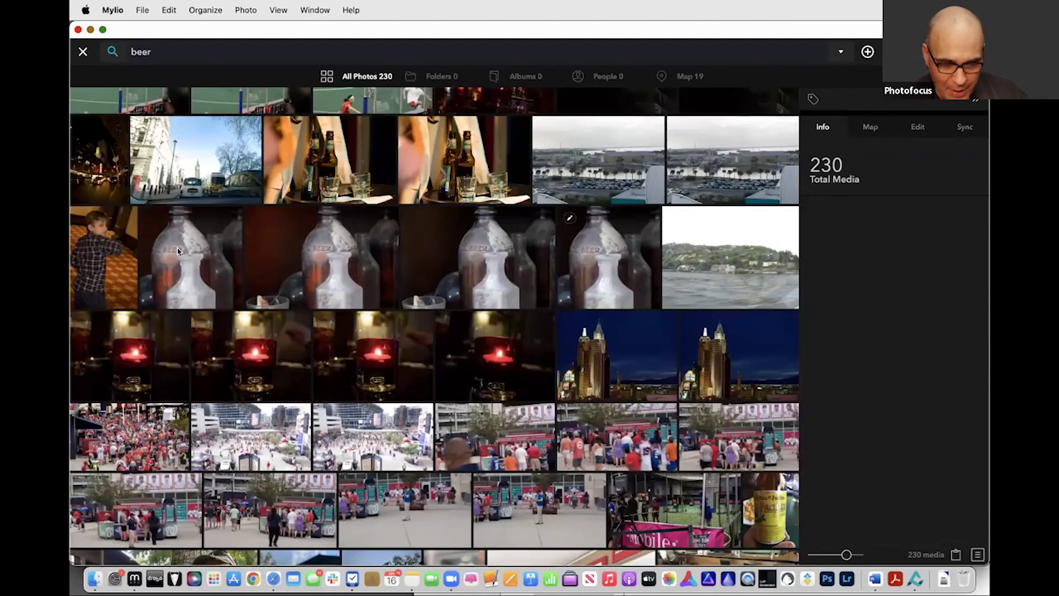
scroll(497, 282, down, 2)
scroll(759, 292, down, 7)
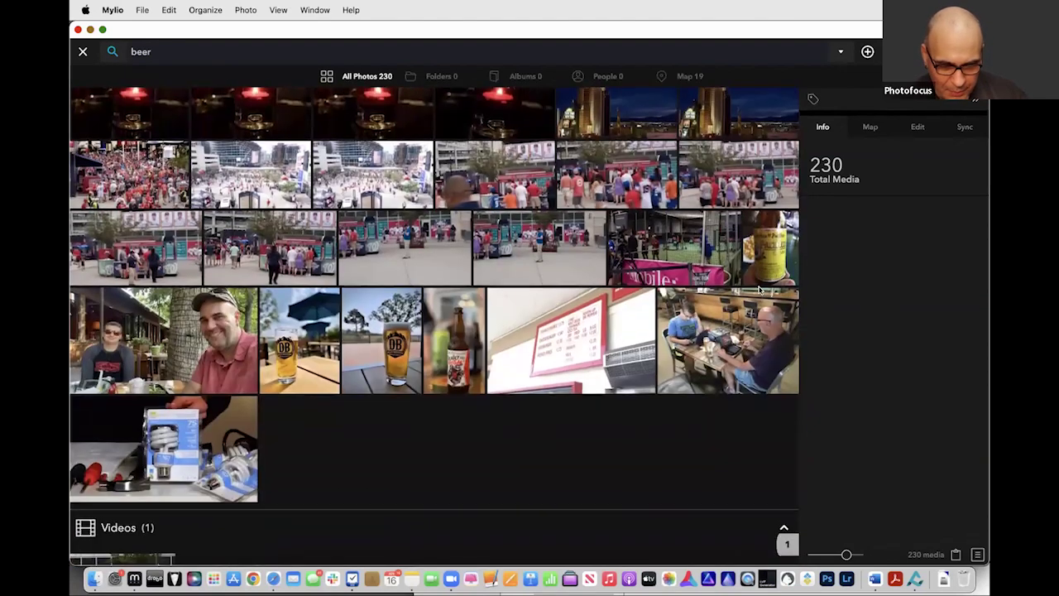
Select the photo of the beer bottle beside the two beer glasses to read its caption, and look back over the preceding results.
click(460, 356)
scroll(460, 356, down, 3)
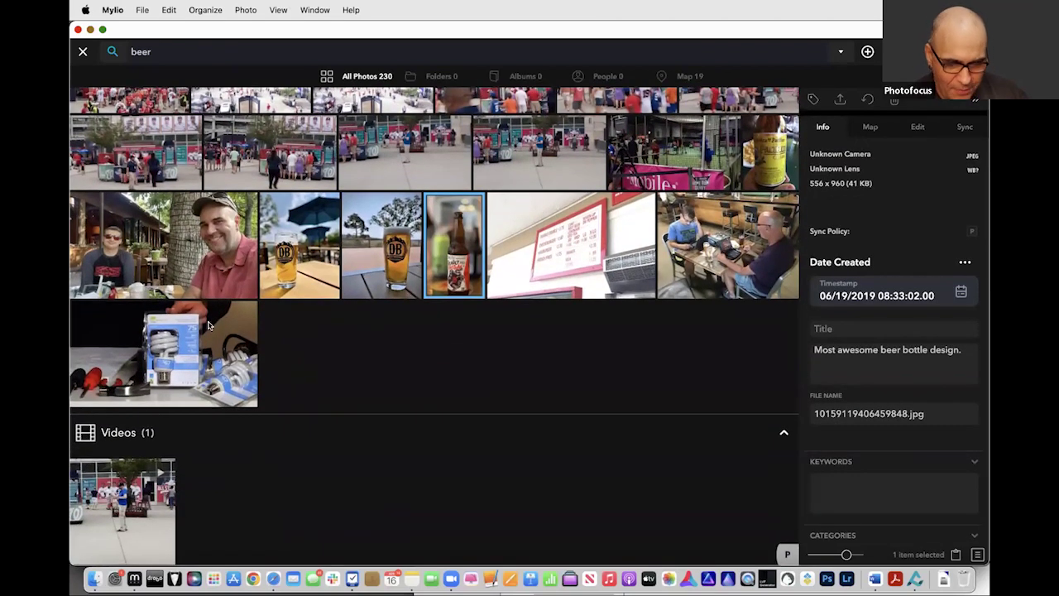
scroll(207, 326, up, 9)
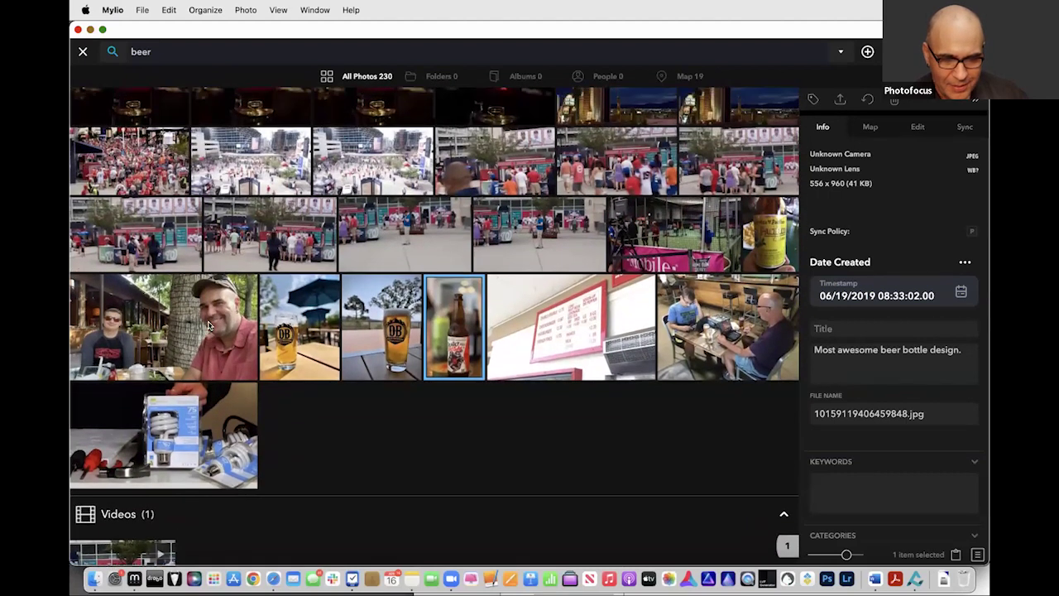
scroll(207, 326, up, 3)
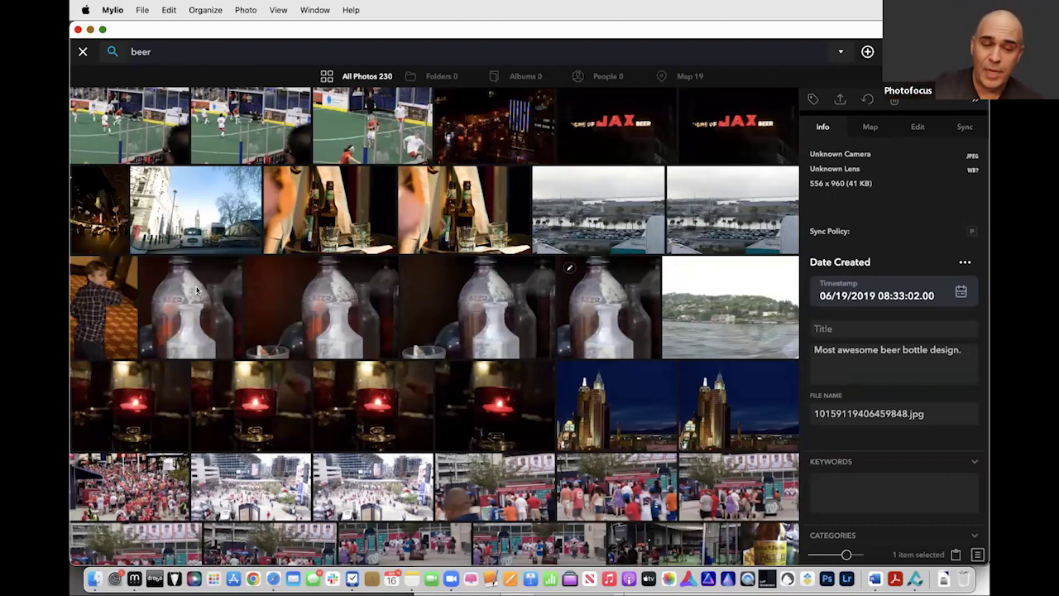
Search the library for "prince", open the Activity screenshot from the results, and view the sweepstakes image after it.
click(184, 49)
text(pr)
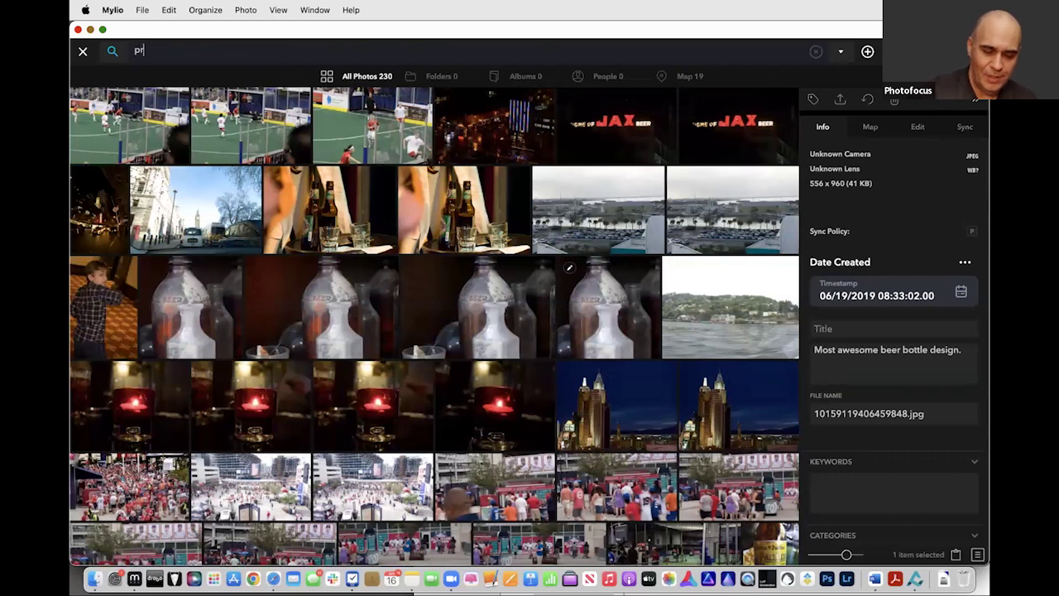
text(ince)
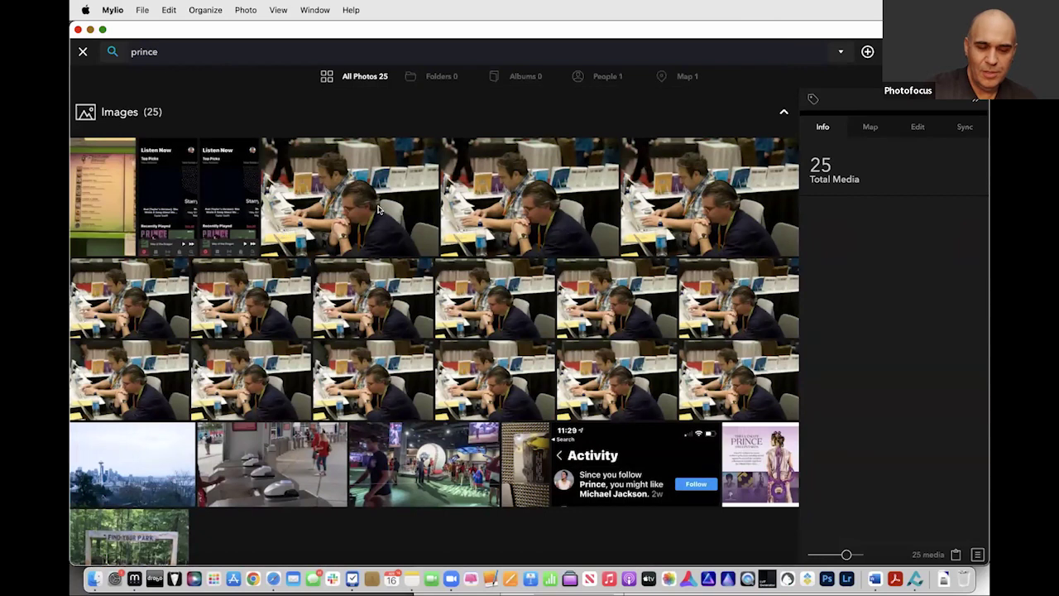
scroll(377, 205, down, 3)
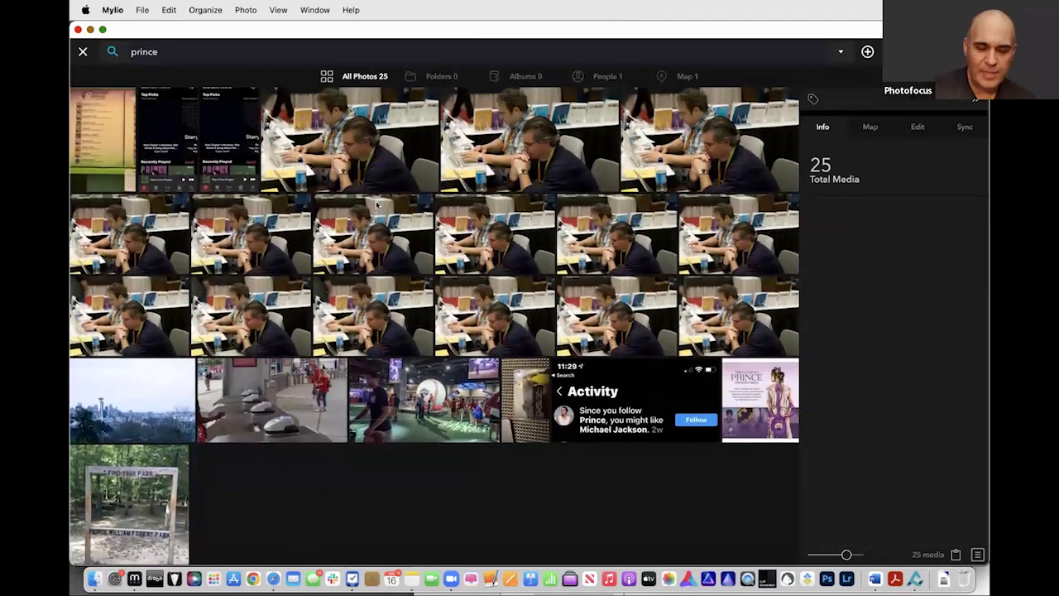
double_click(617, 427)
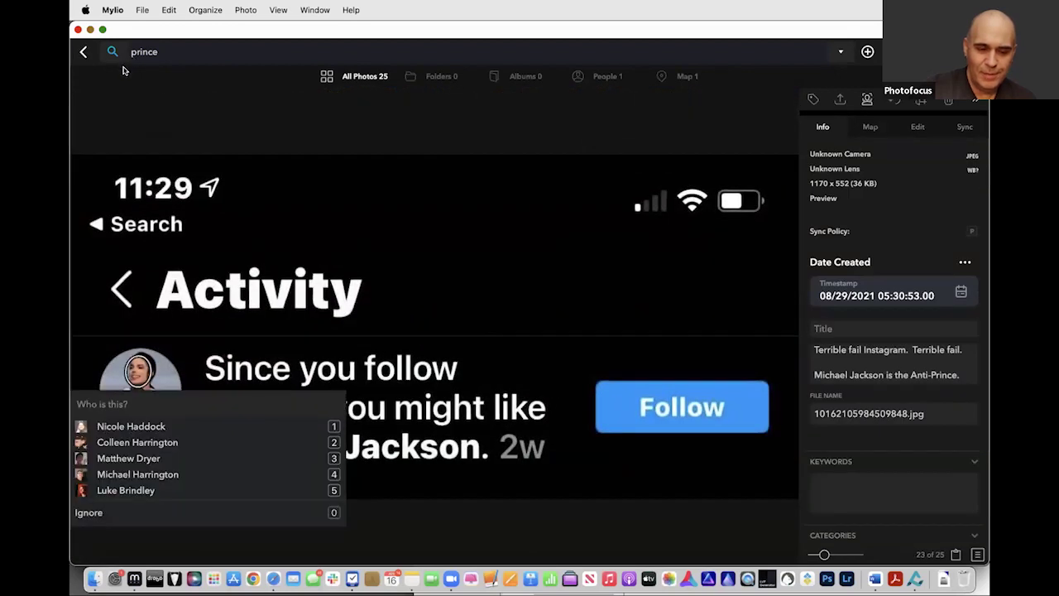
key(Right)
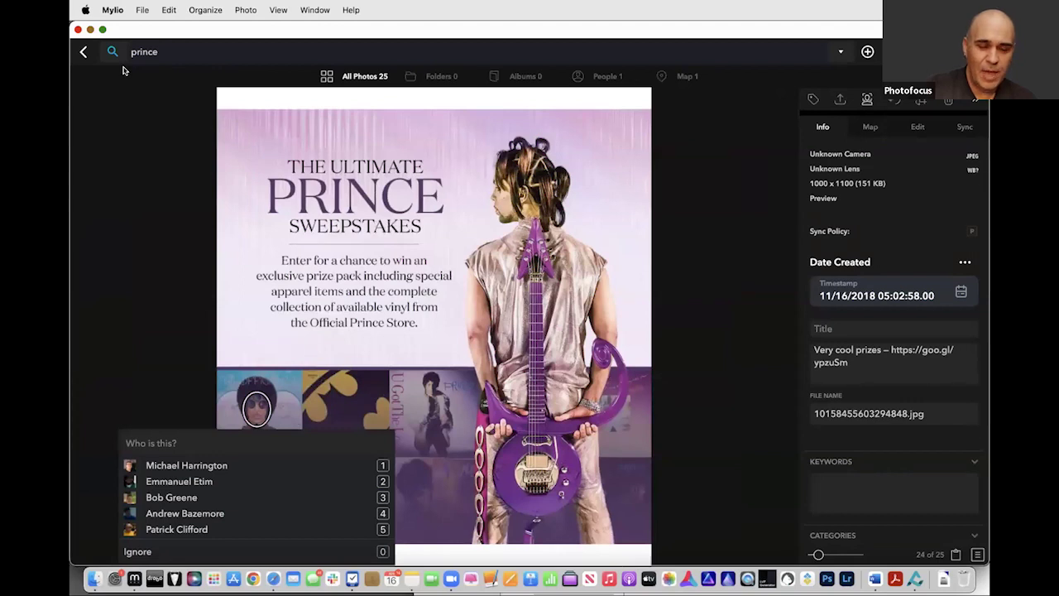
View the Prince William Forest Park sign photo among the "prince" results, and close the search to return to all photos.
key(Right)
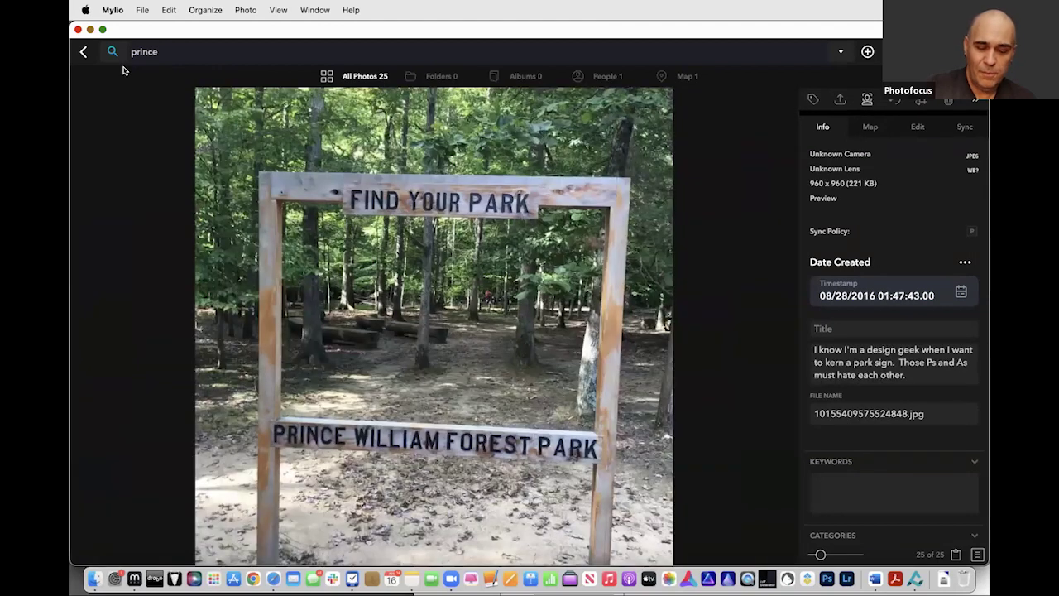
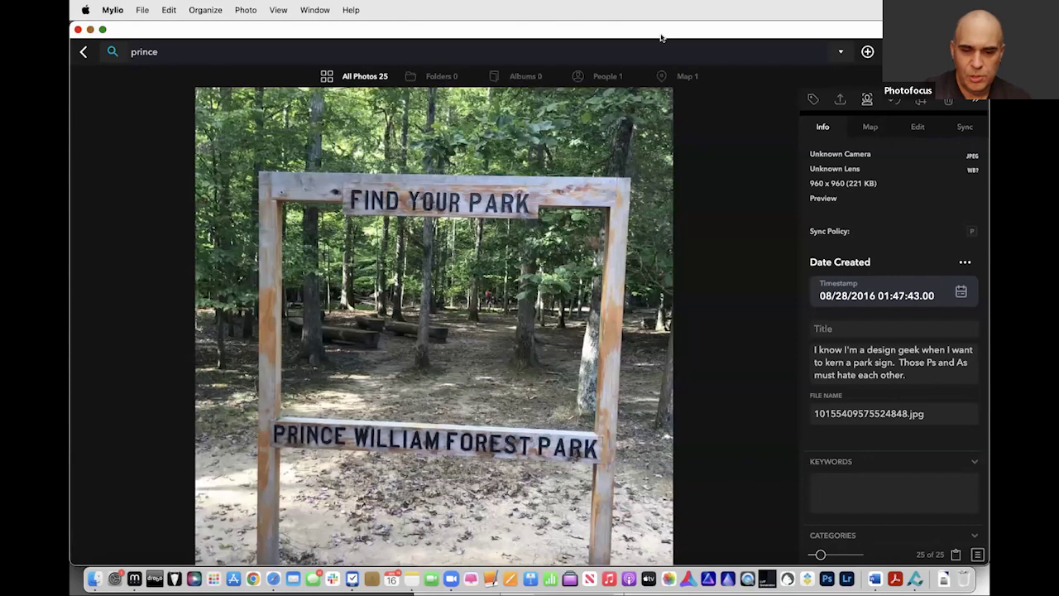
click(167, 53)
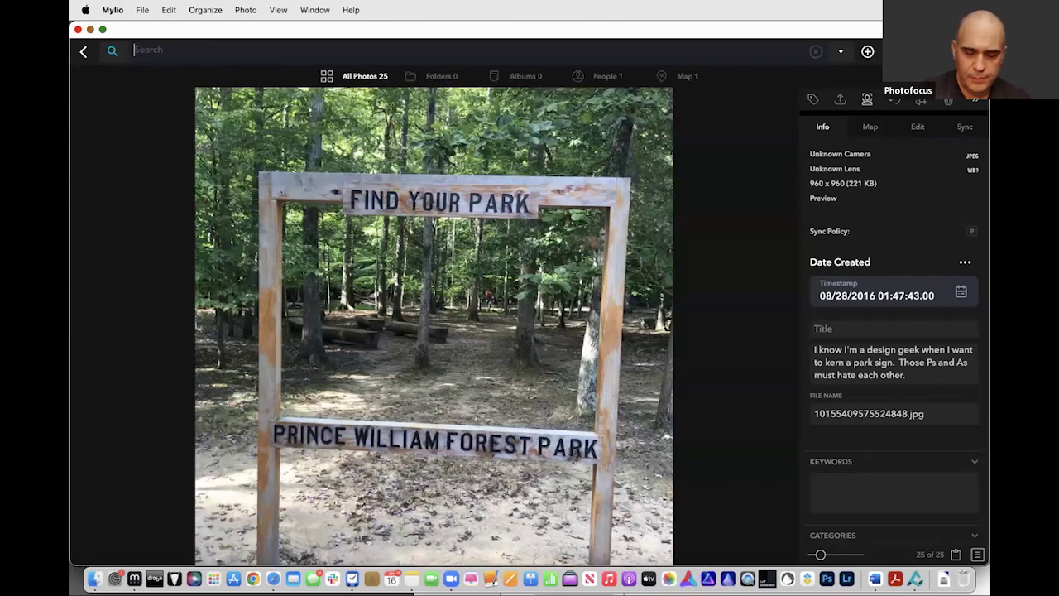
click(83, 52)
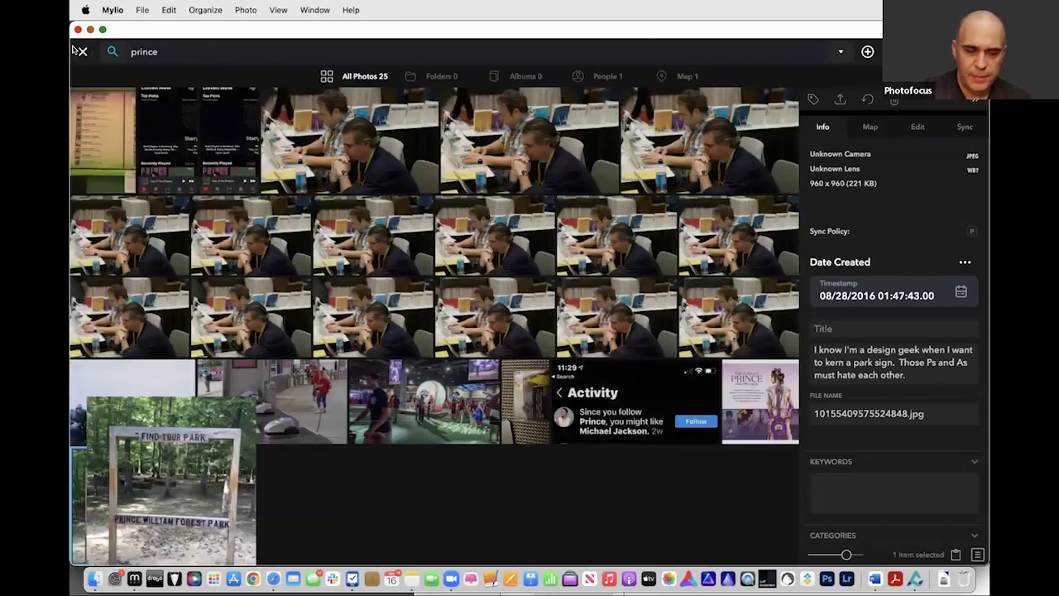
click(83, 52)
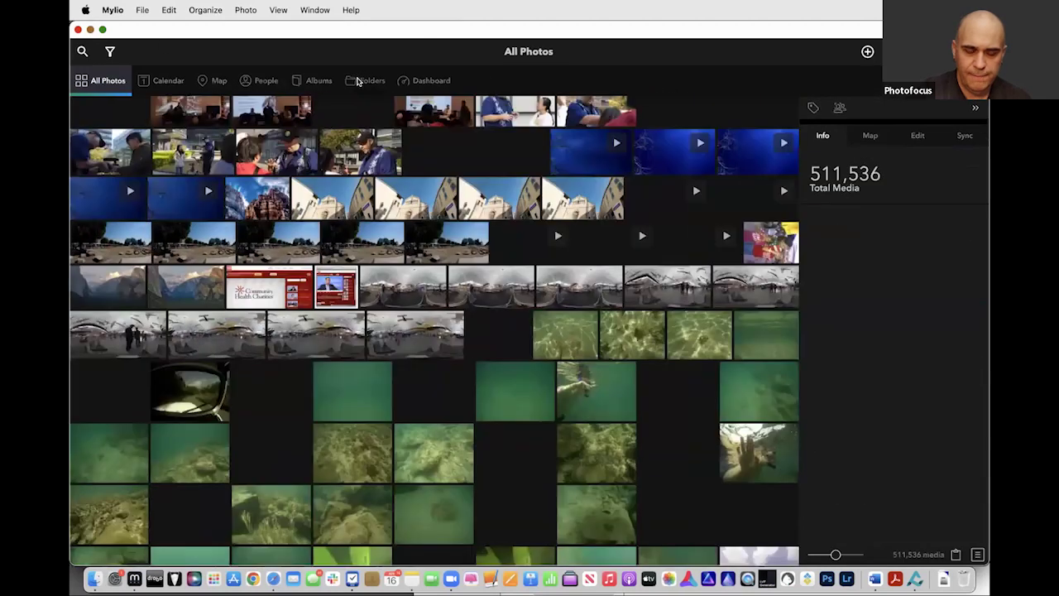
Show the top-level folder overview and look through the folders grouped by device, vault and library.
click(366, 80)
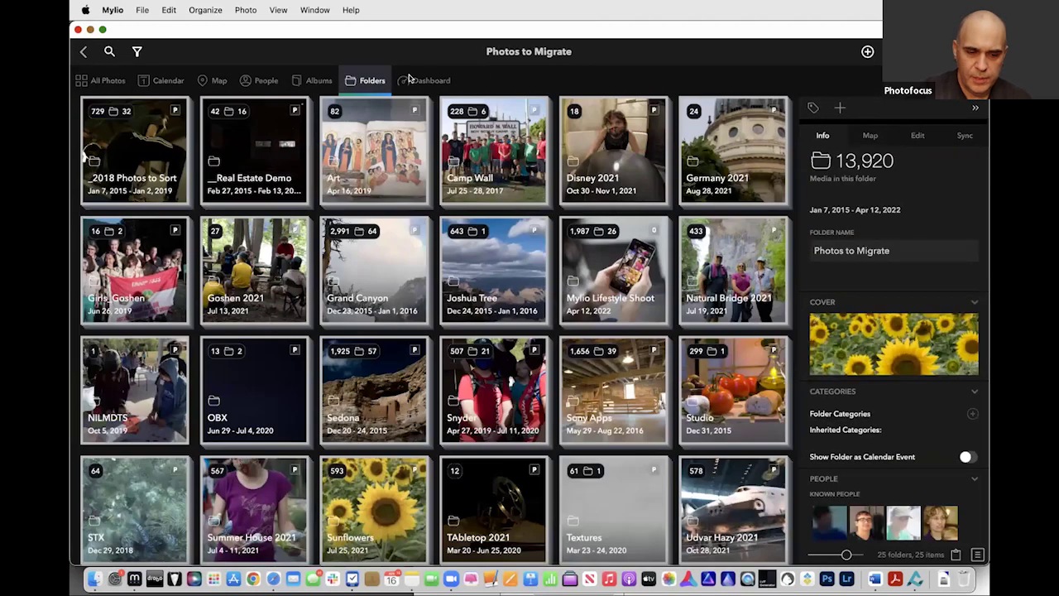
click(369, 80)
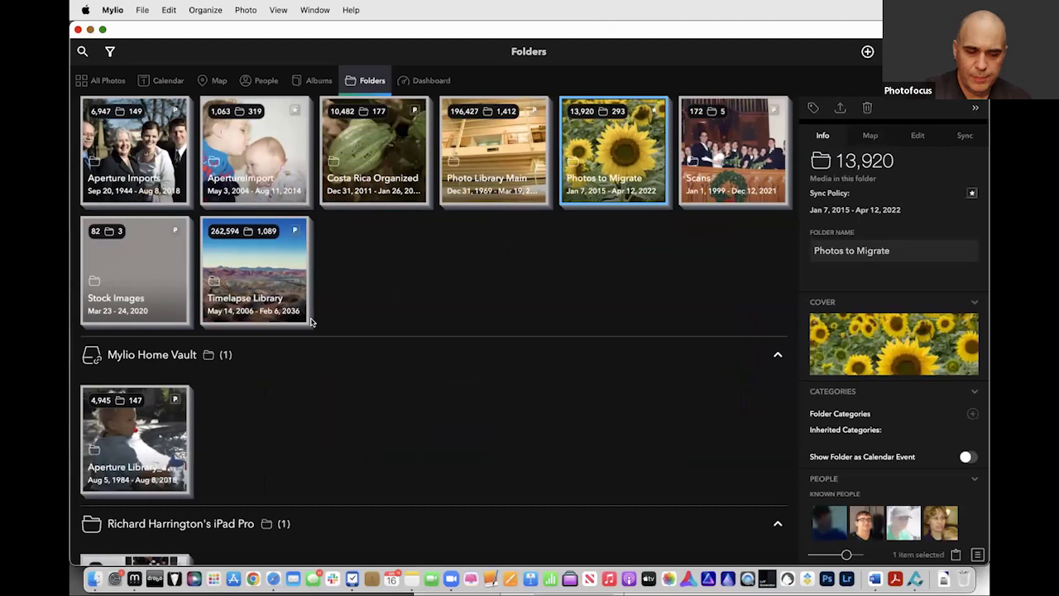
scroll(146, 331, down, 3)
scroll(145, 331, down, 1)
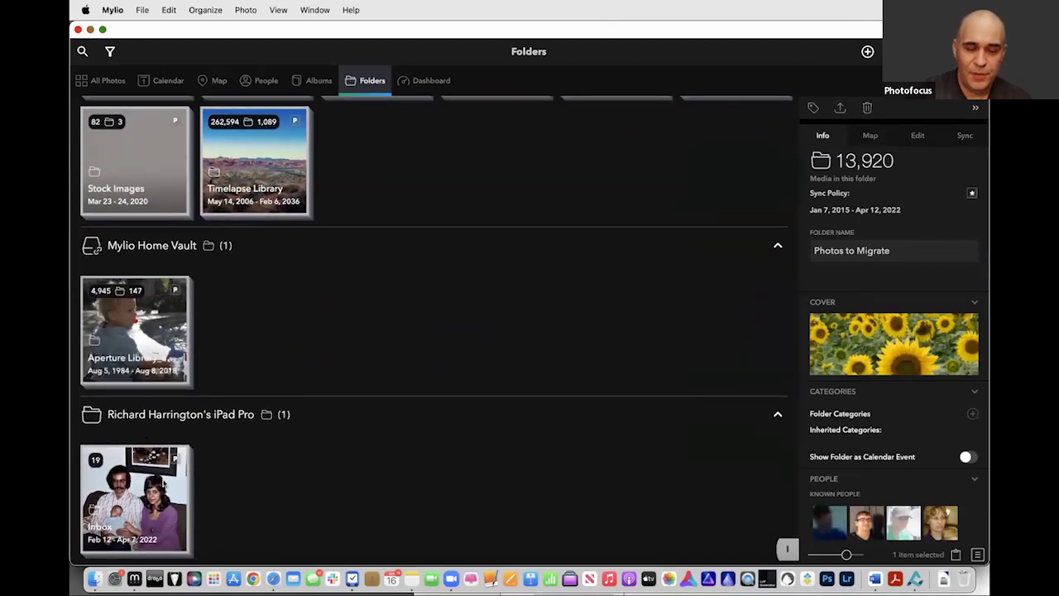
scroll(317, 341, up, 2)
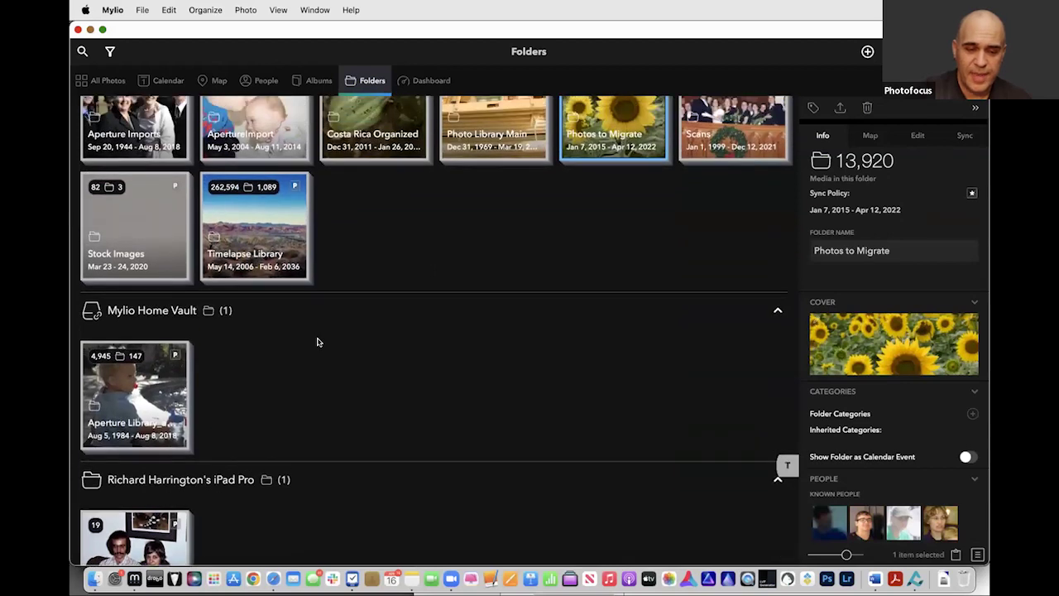
scroll(331, 335, up, 5)
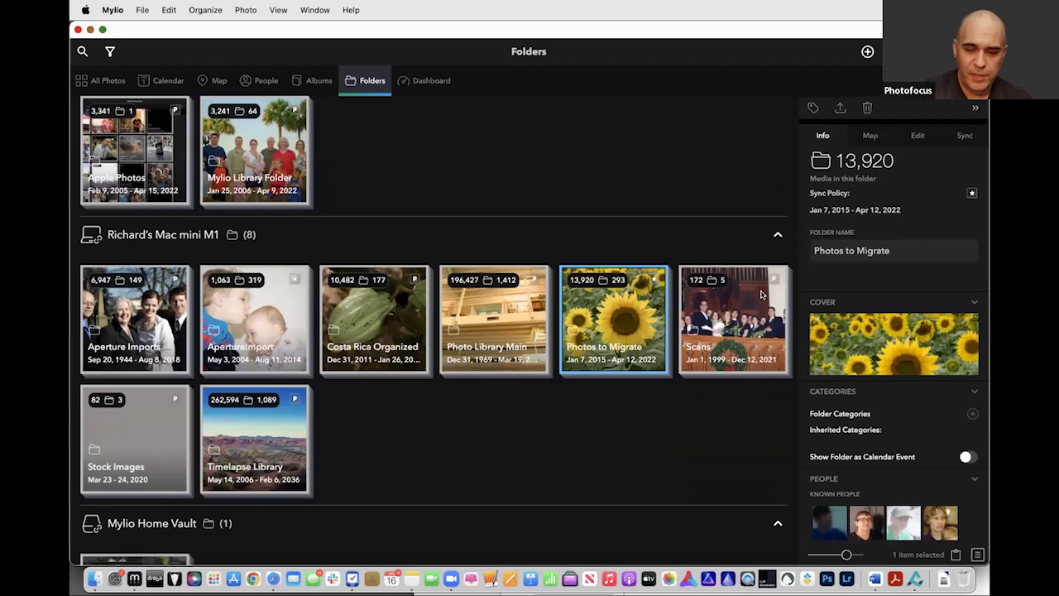
Open the Photos to Migrate folder and examine the actions available for its Sunflowers subfolder, leaving them without choosing any.
double_click(654, 295)
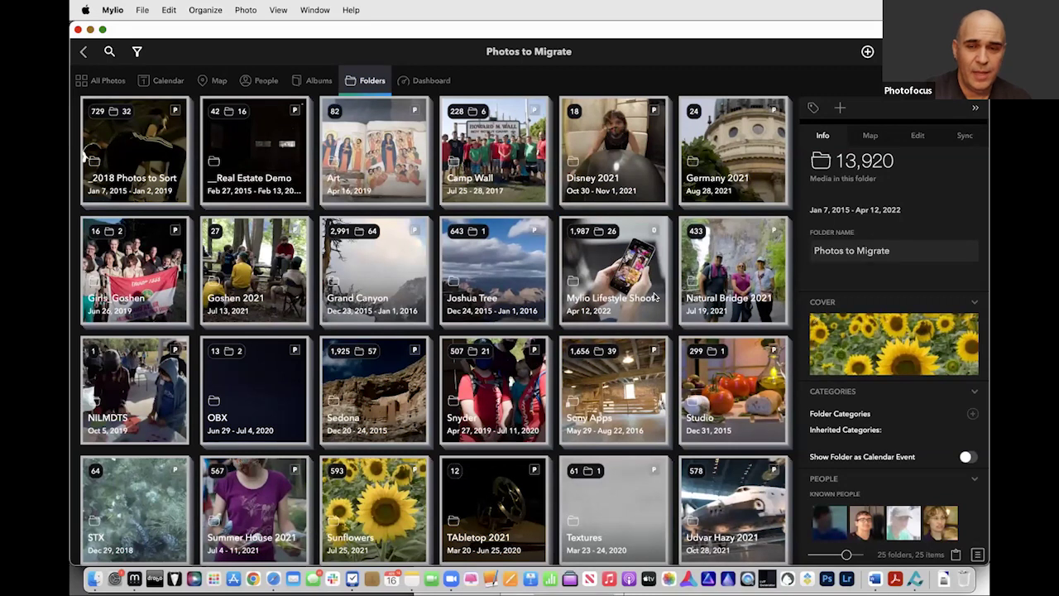
scroll(654, 295, down, 3)
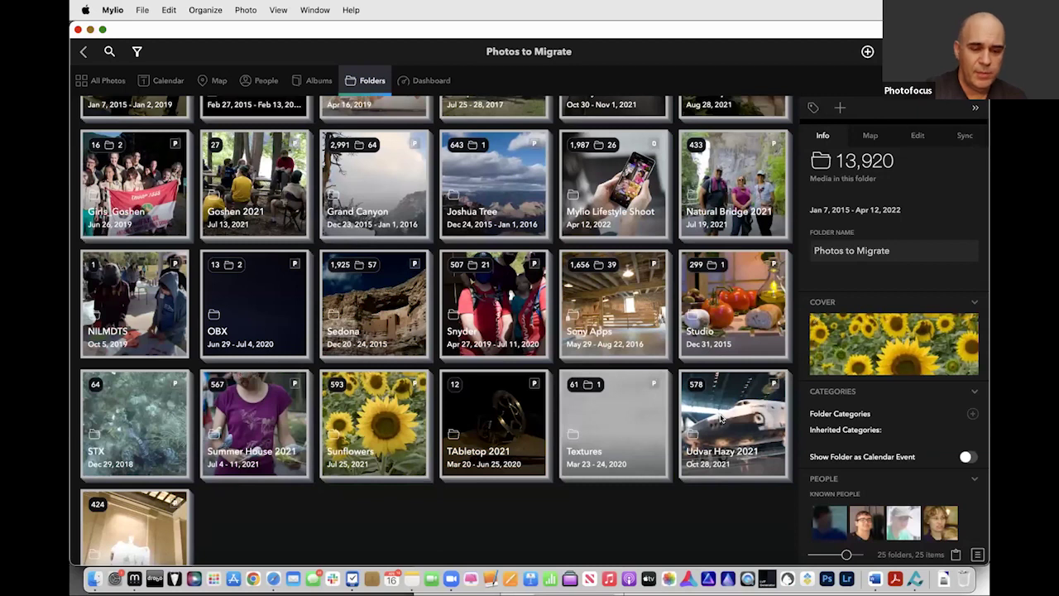
right_click(369, 429)
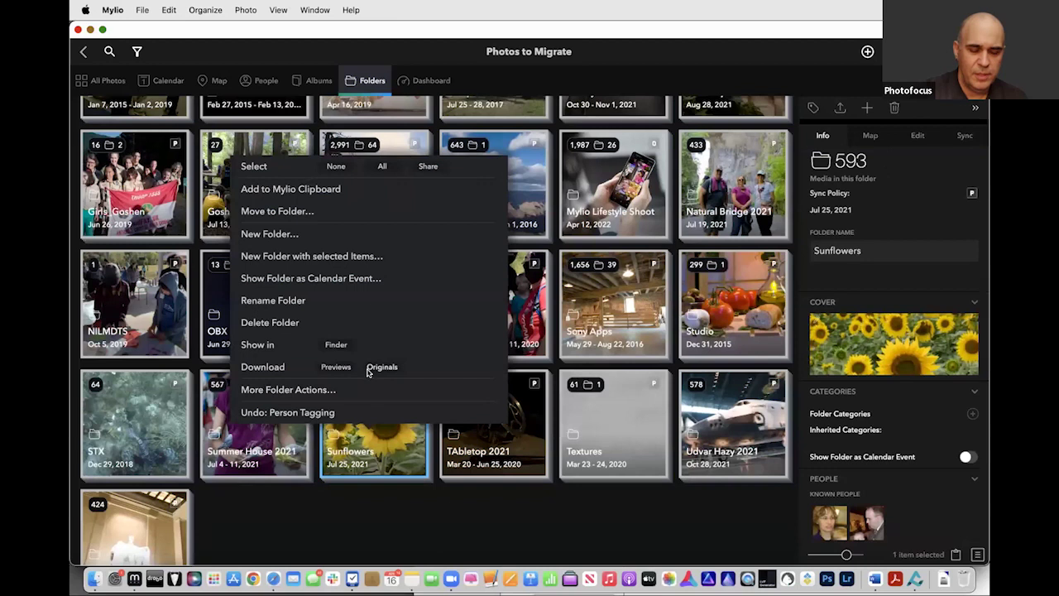
click(374, 449)
right_click(375, 449)
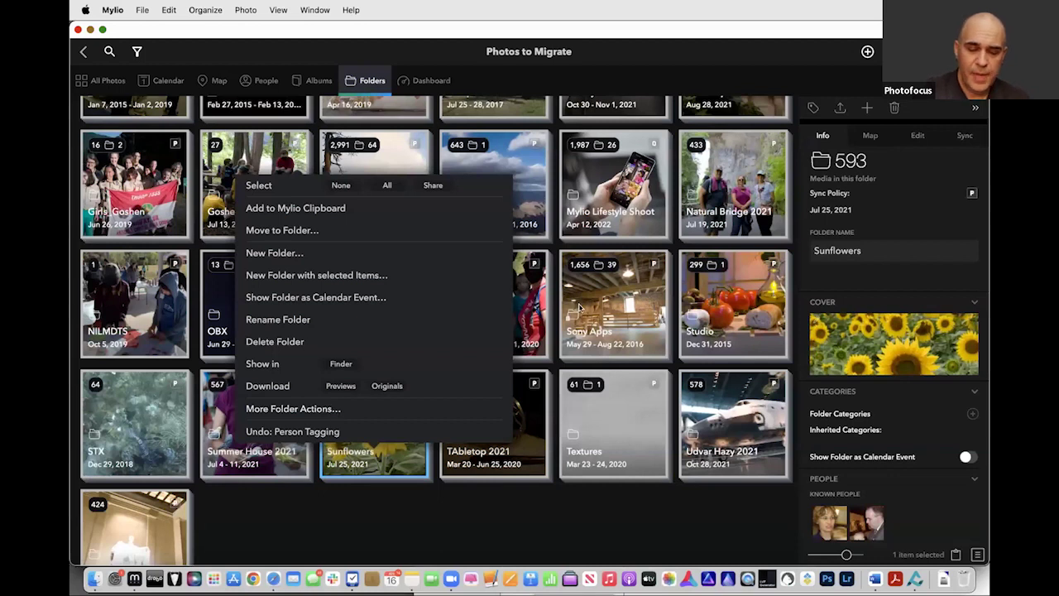
key(Escape)
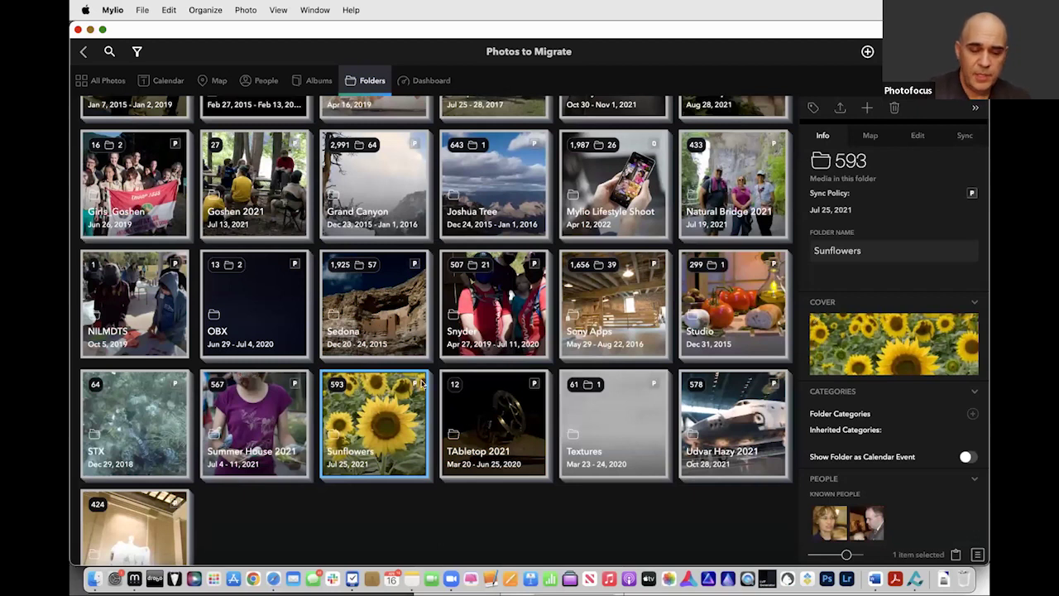
Open the Music subfolder of the Scans folder from the folder overview and look through its concert photos.
scroll(422, 383, up, 3)
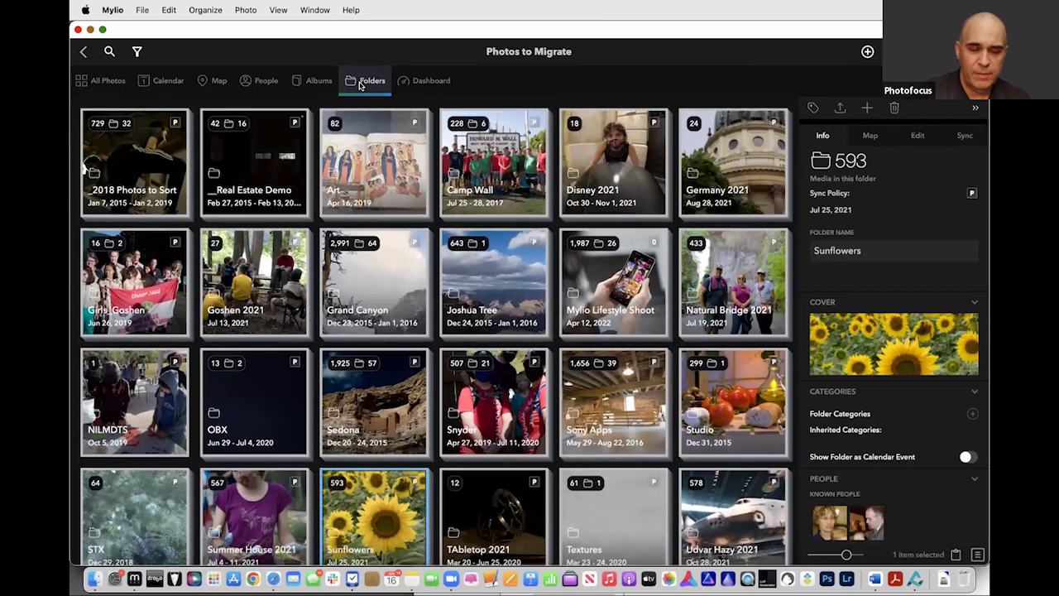
click(361, 81)
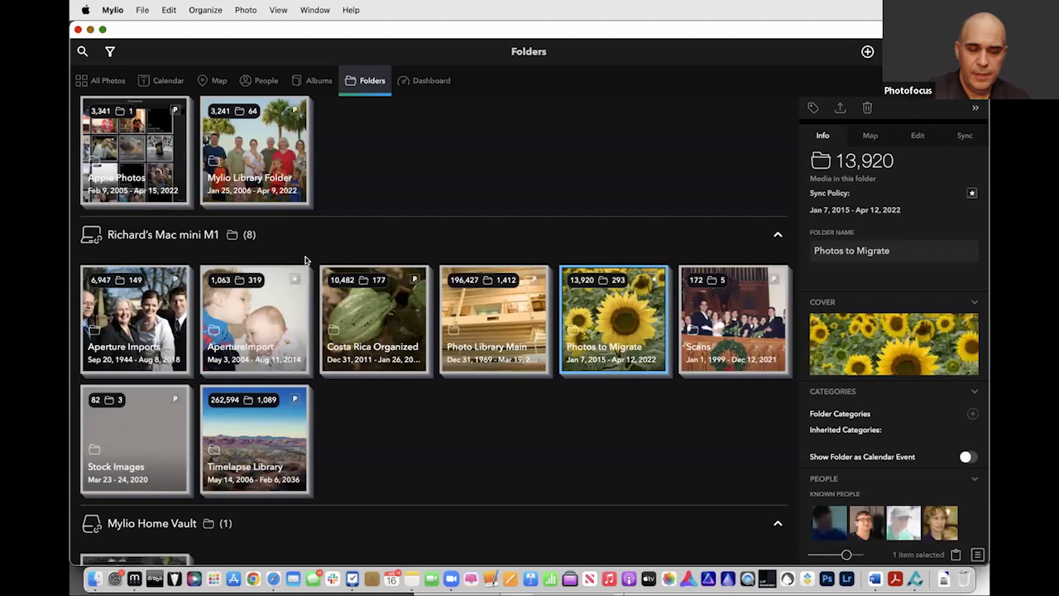
scroll(533, 290, up, 3)
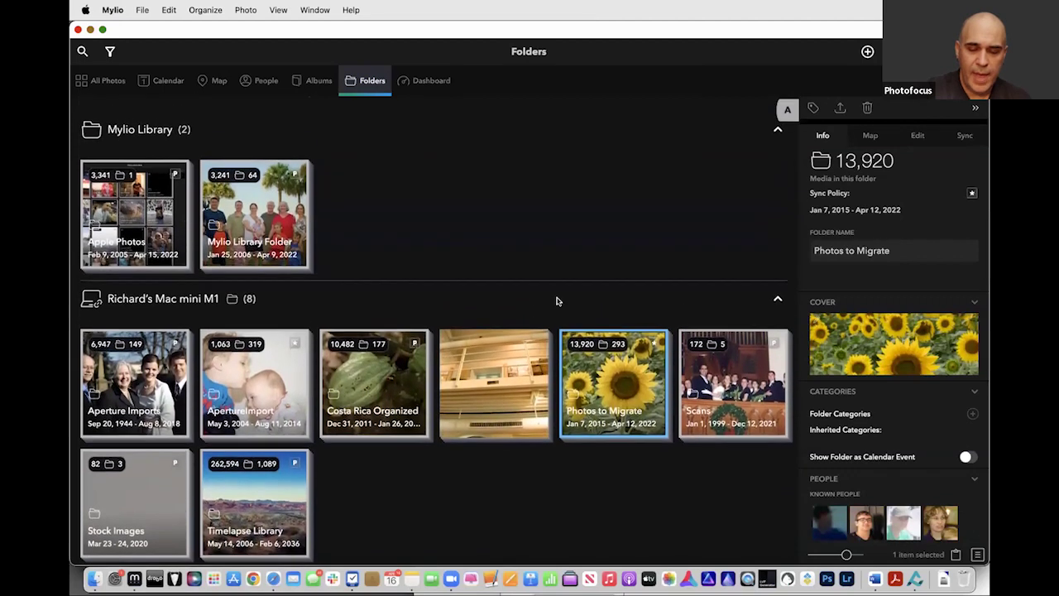
double_click(694, 367)
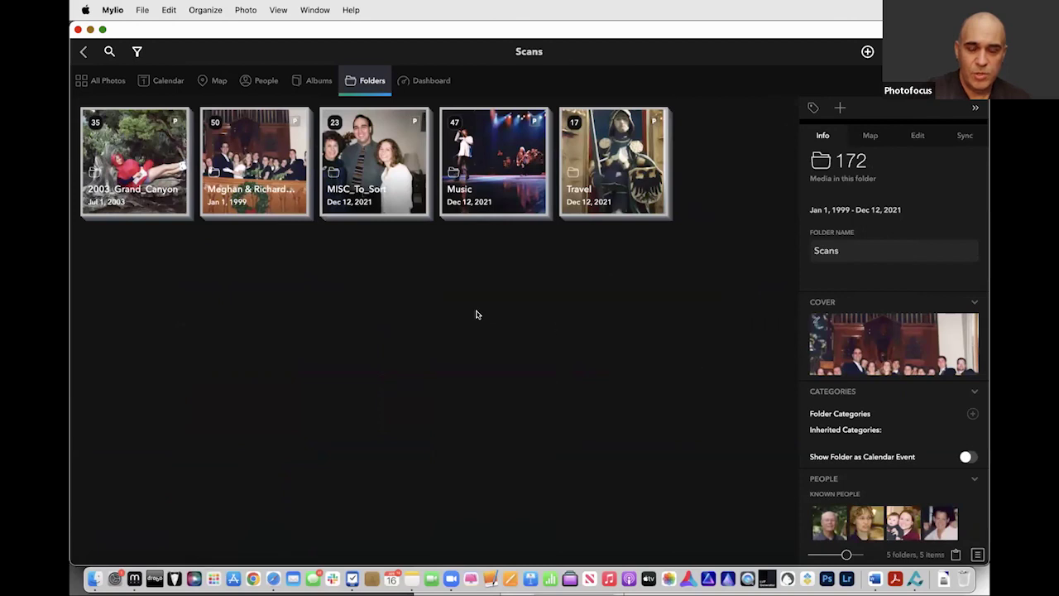
double_click(480, 176)
scroll(478, 261, down, 10)
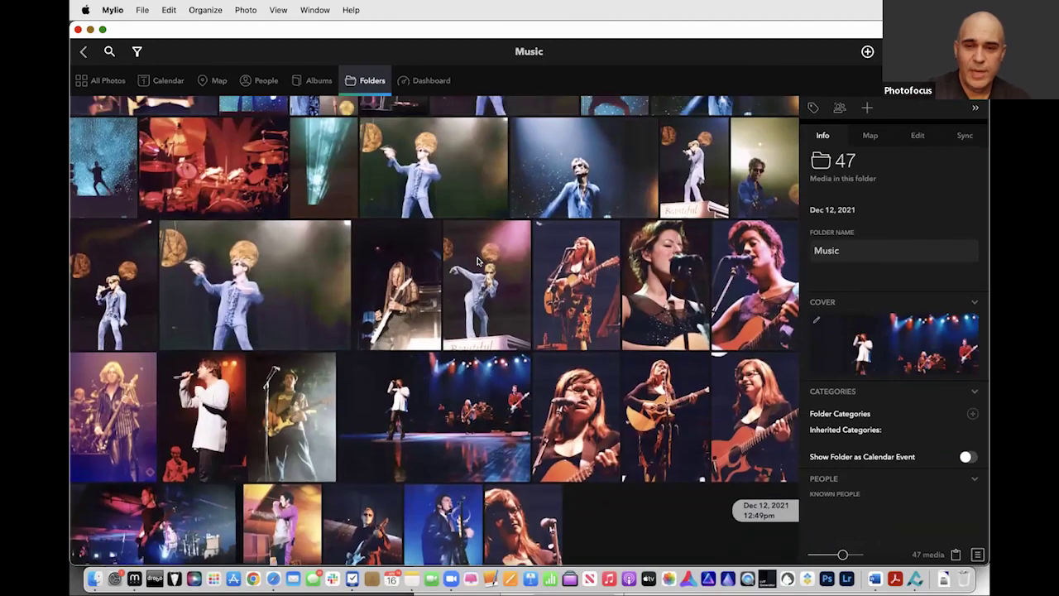
scroll(478, 262, up, 10)
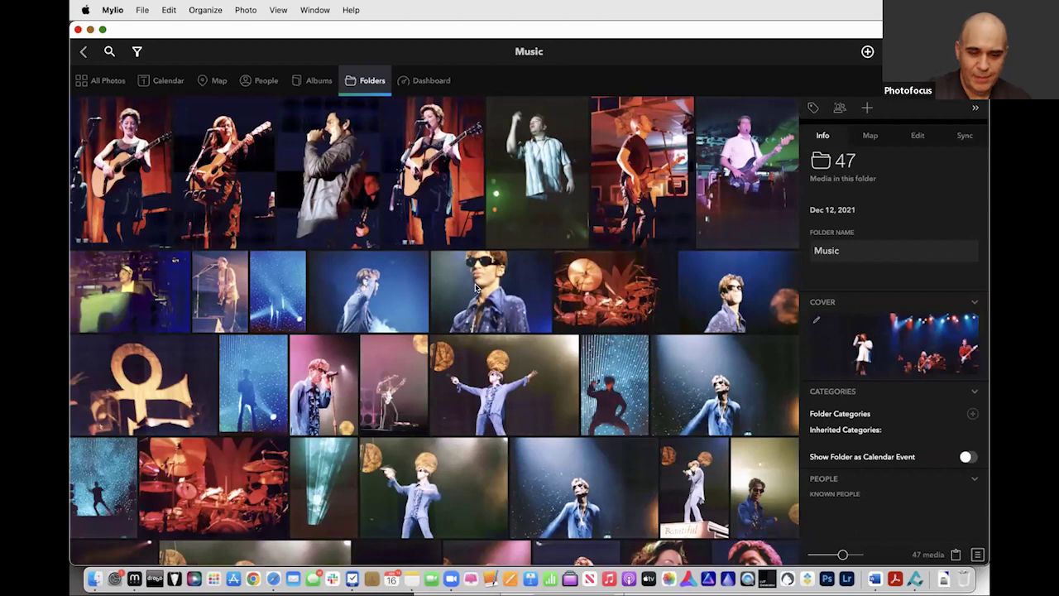
Open the close-up concert photo of the singer in sunglasses and tag the face as a new person with the first name Prince.
double_click(476, 287)
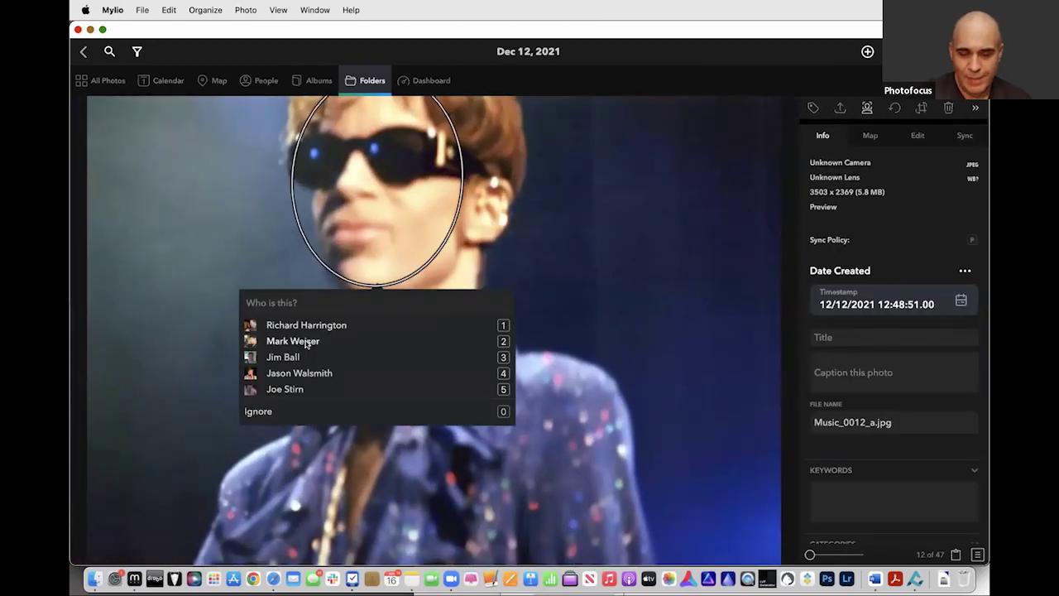
click(279, 301)
text(Prince)
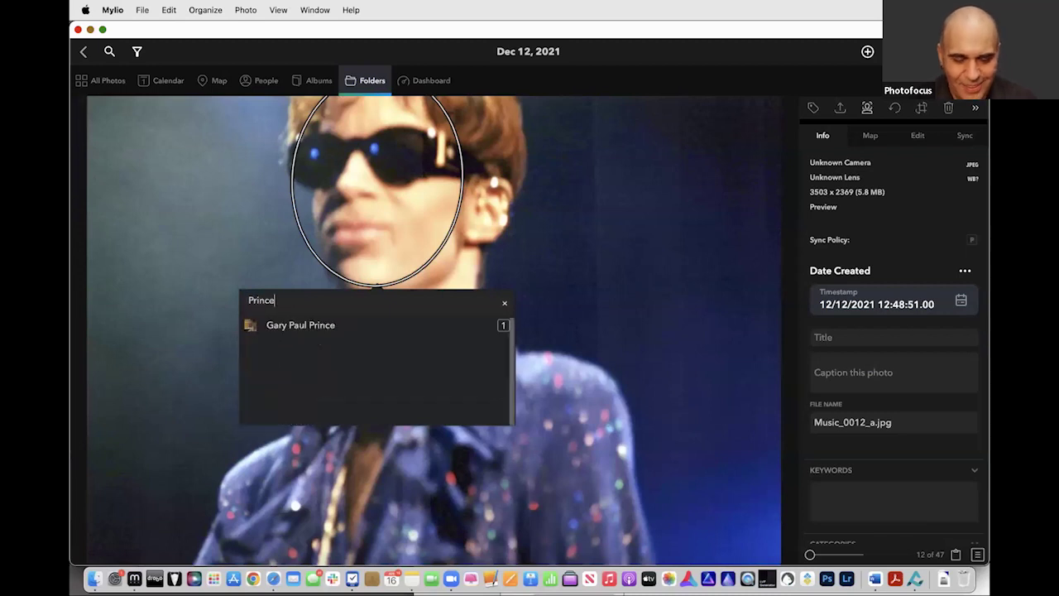
key(Return)
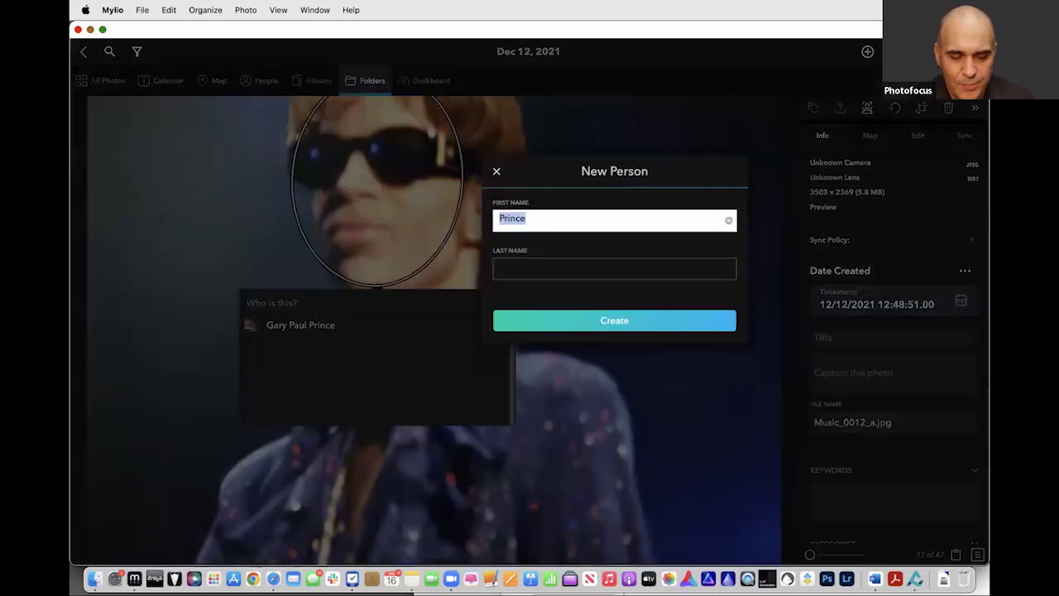
click(528, 322)
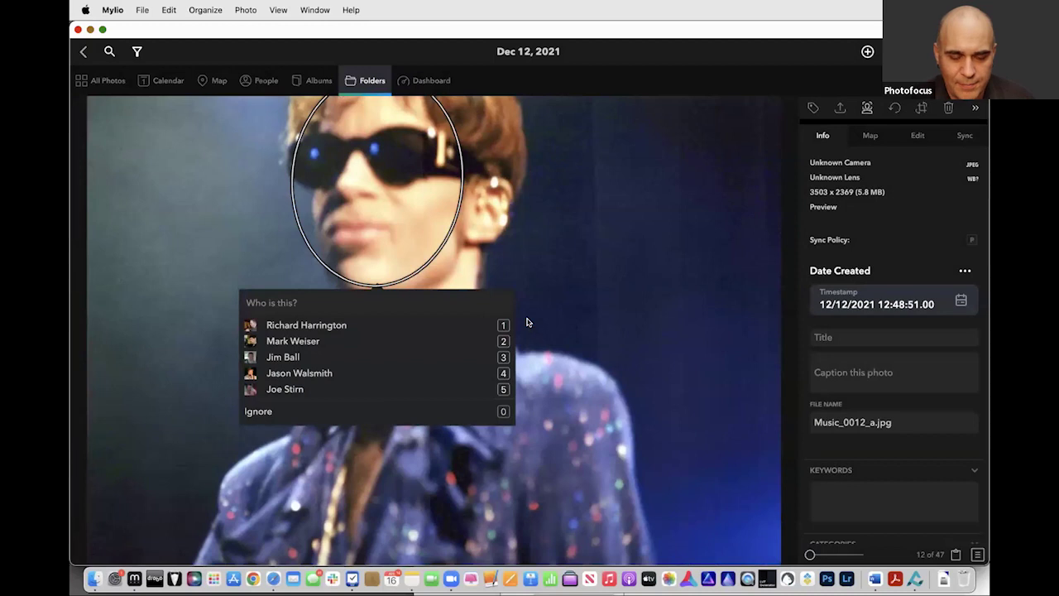
Tag the face in the concert photo Music_0014_a.jpg as Prince and return to the top-level folder overview.
key(0)
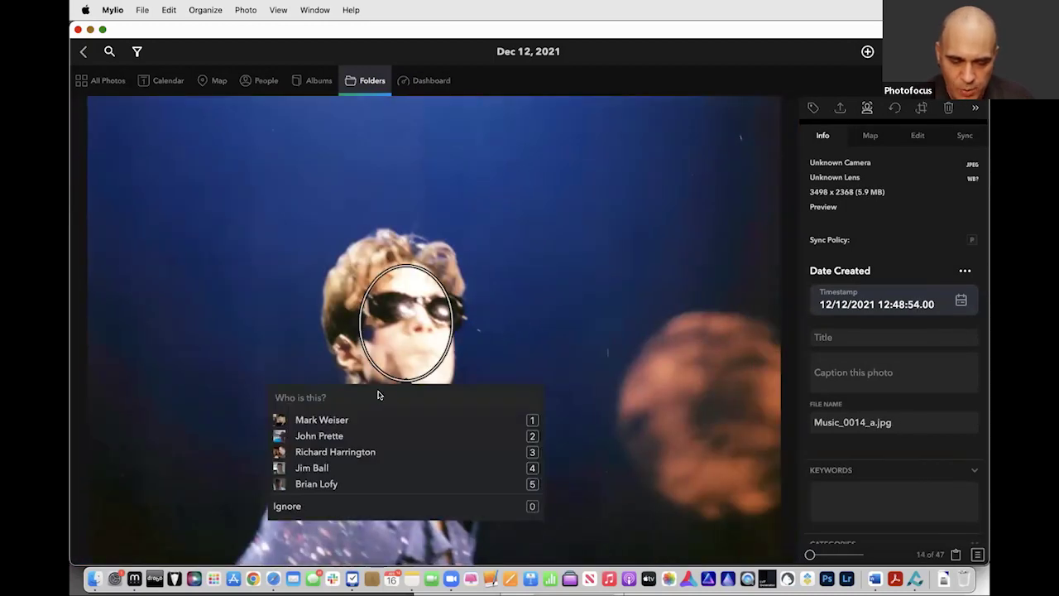
text(Prince)
key(Return)
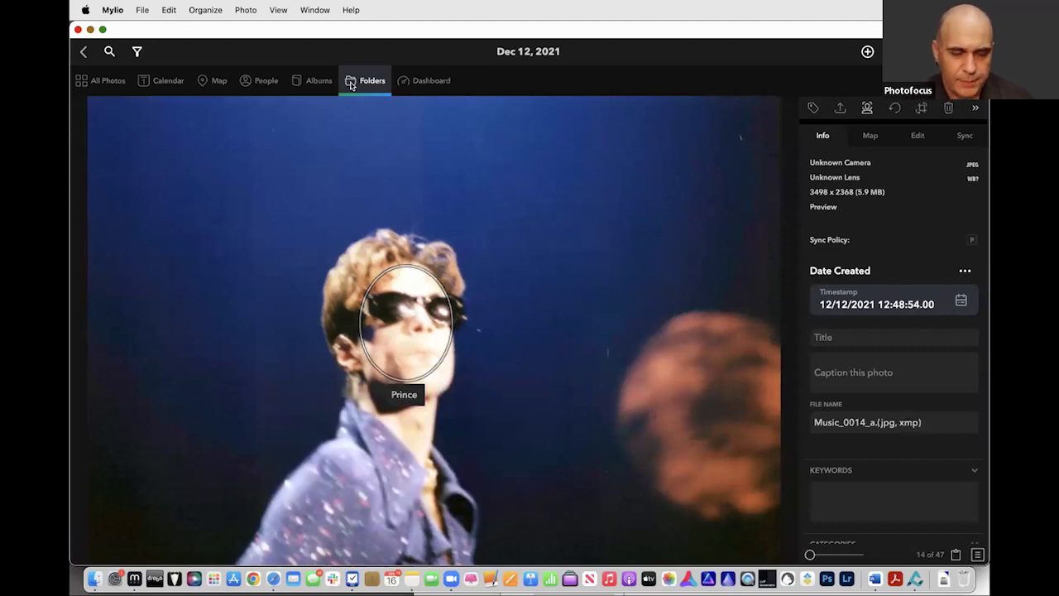
click(351, 85)
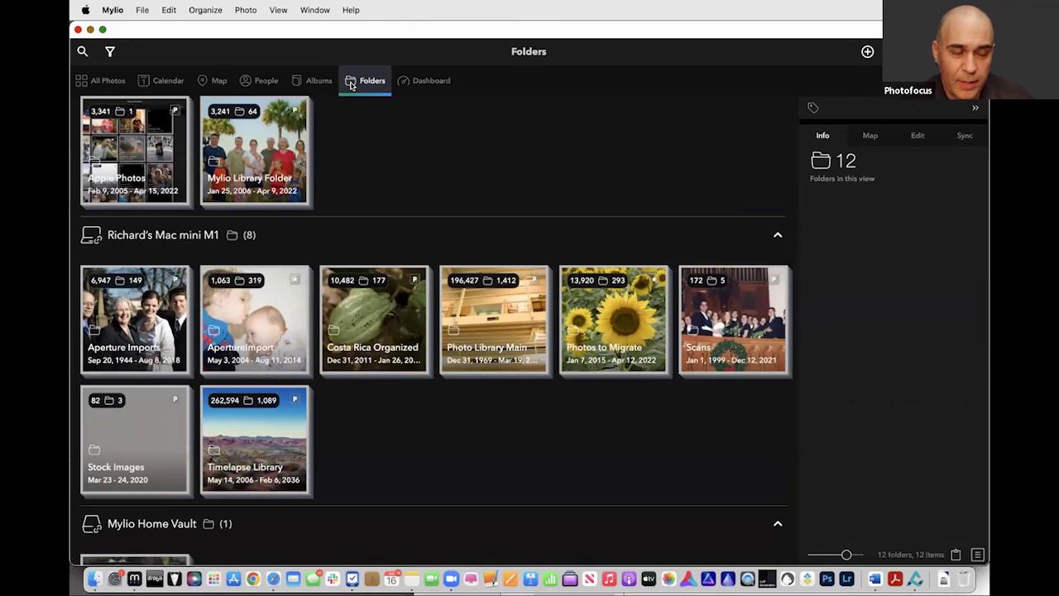